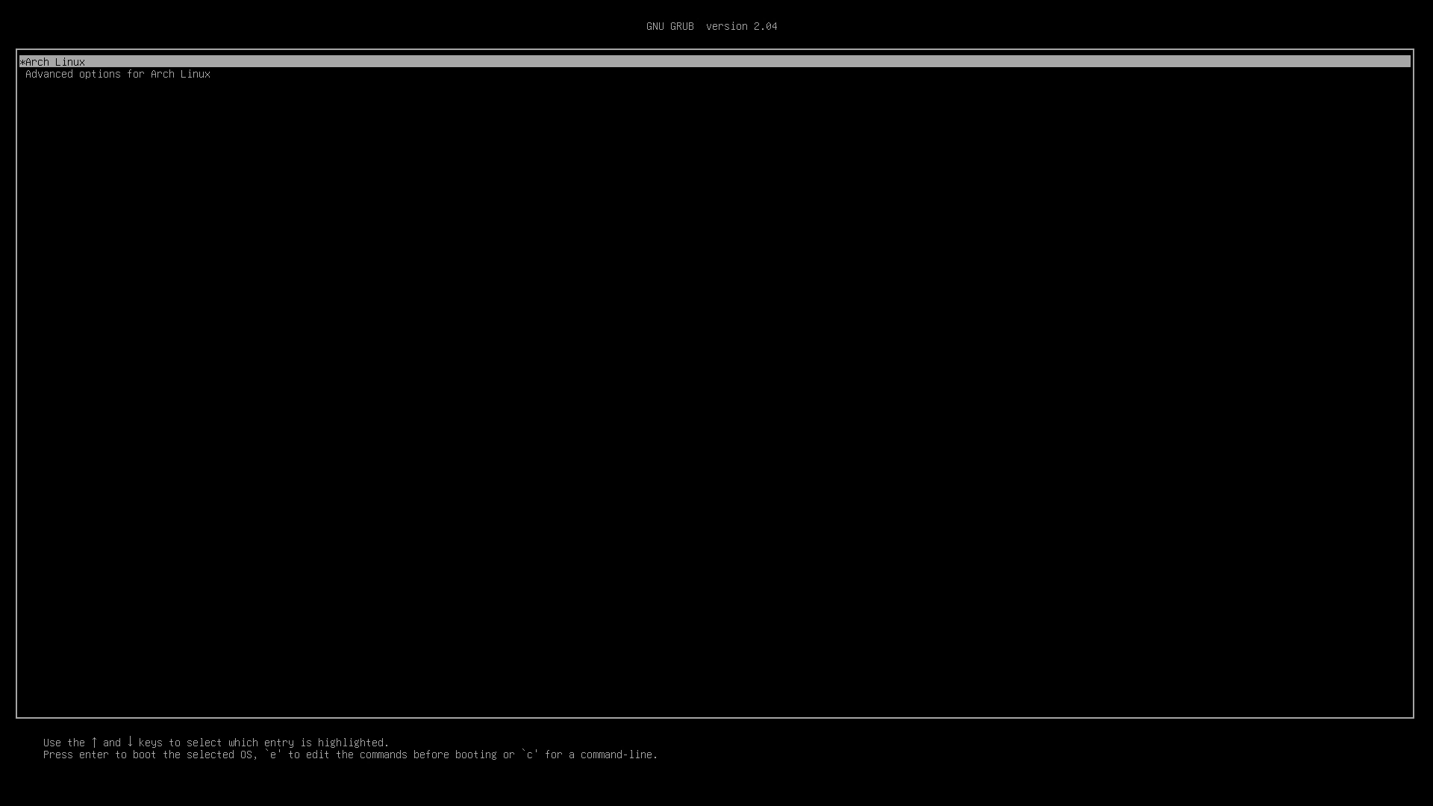
- Boot Arch Linux and log in with the username and account password, starting the graphical session with startx
{"action": "key", "text": "Return"}
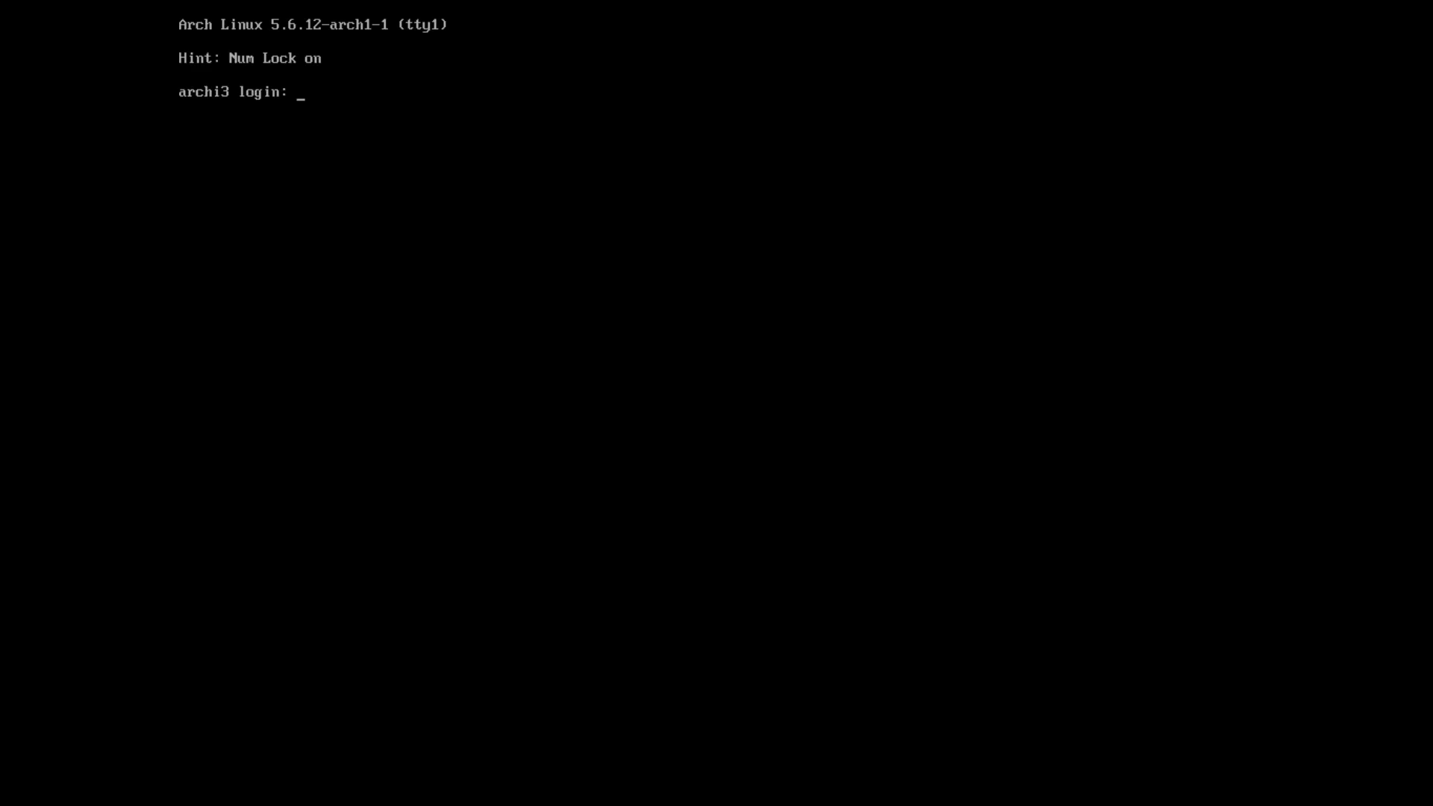
{"action": "type", "text": "ermanno"}
{"action": "key", "text": "Return"}
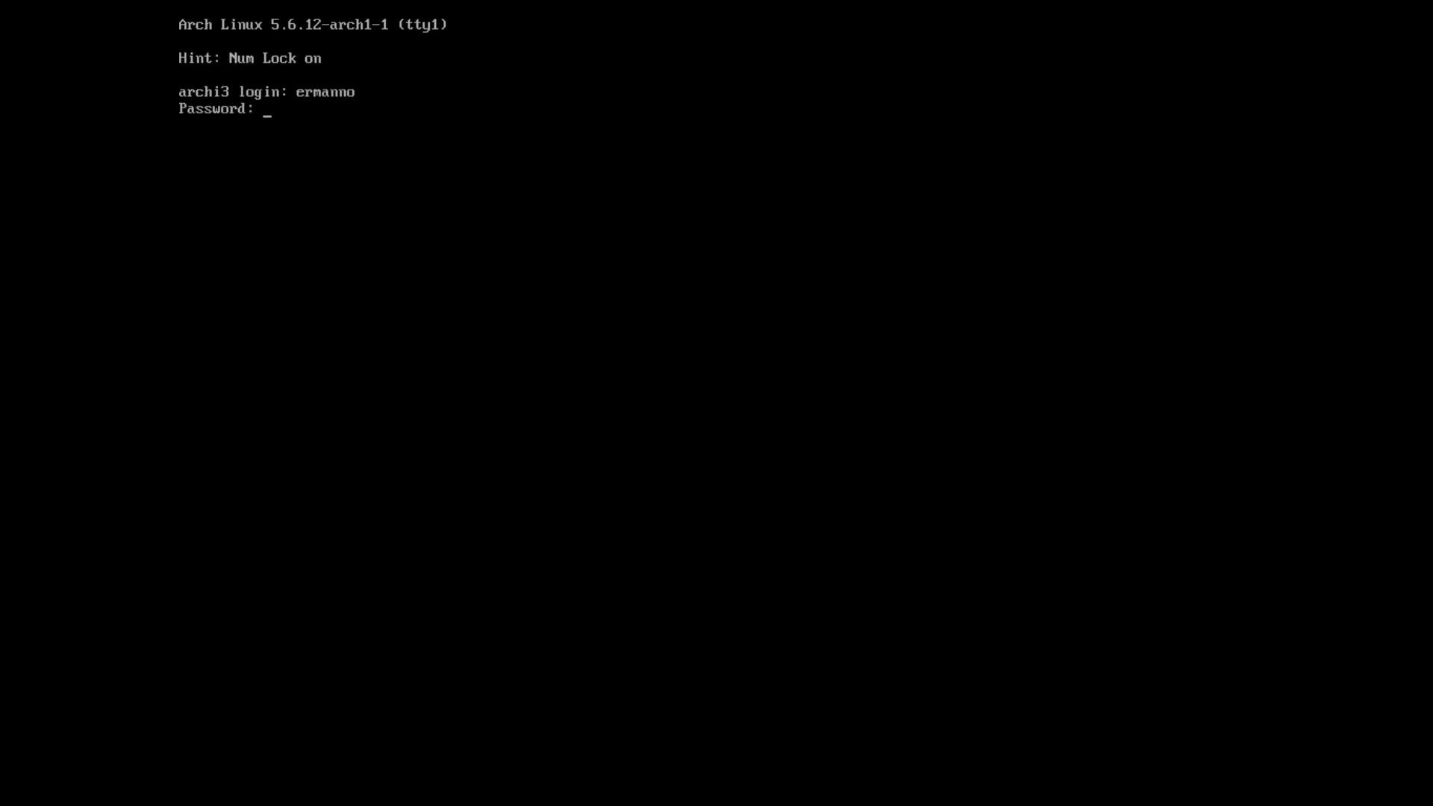
{"action": "key", "text": "Return"}
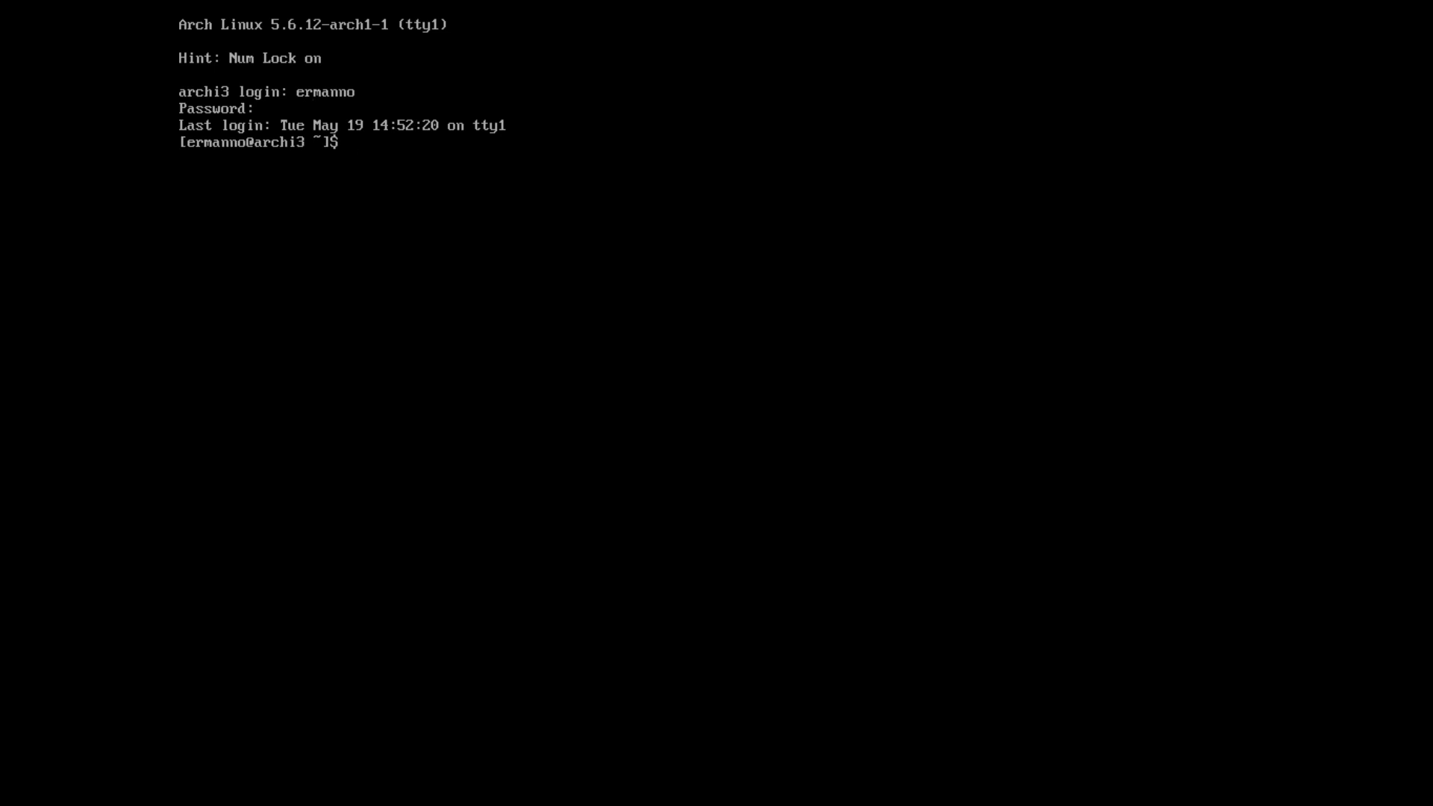
{"action": "type", "text": "startx"}
{"action": "key", "text": "Return"}
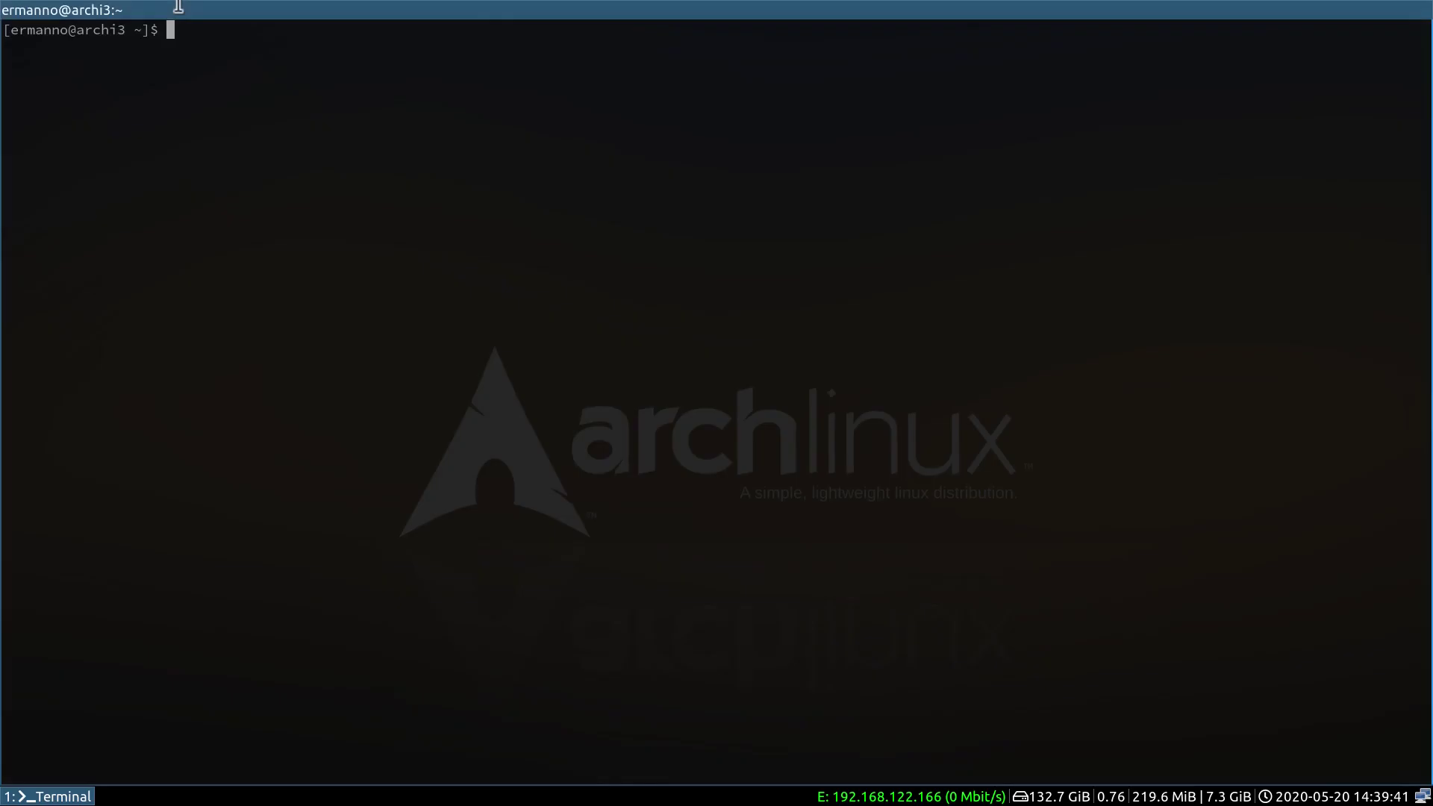
- Install the thunar package with pacman as root, entering the sudo password and accepting the installation
{"action": "type", "text": "sudo pacman -S thunar"}
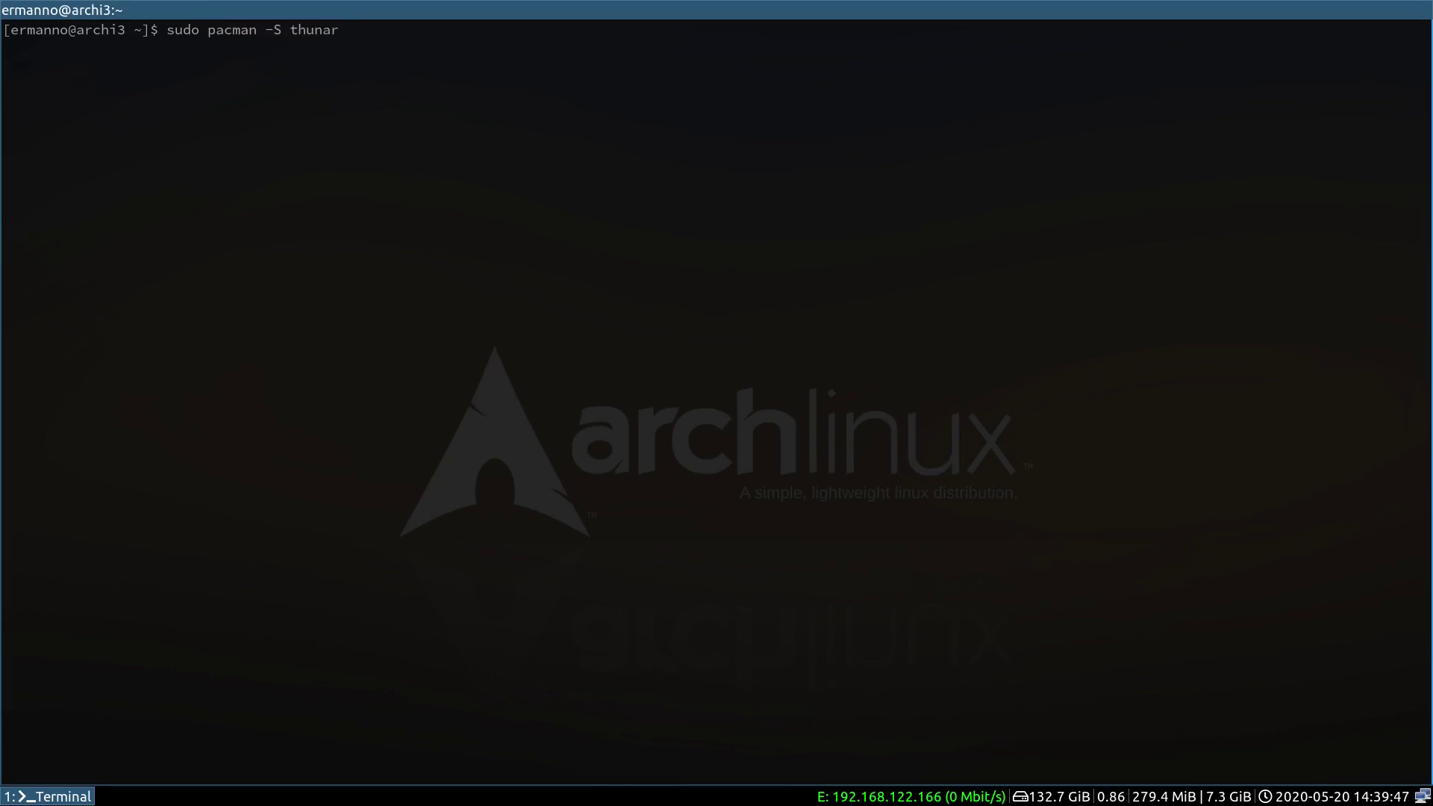
{"action": "key", "text": "Return"}
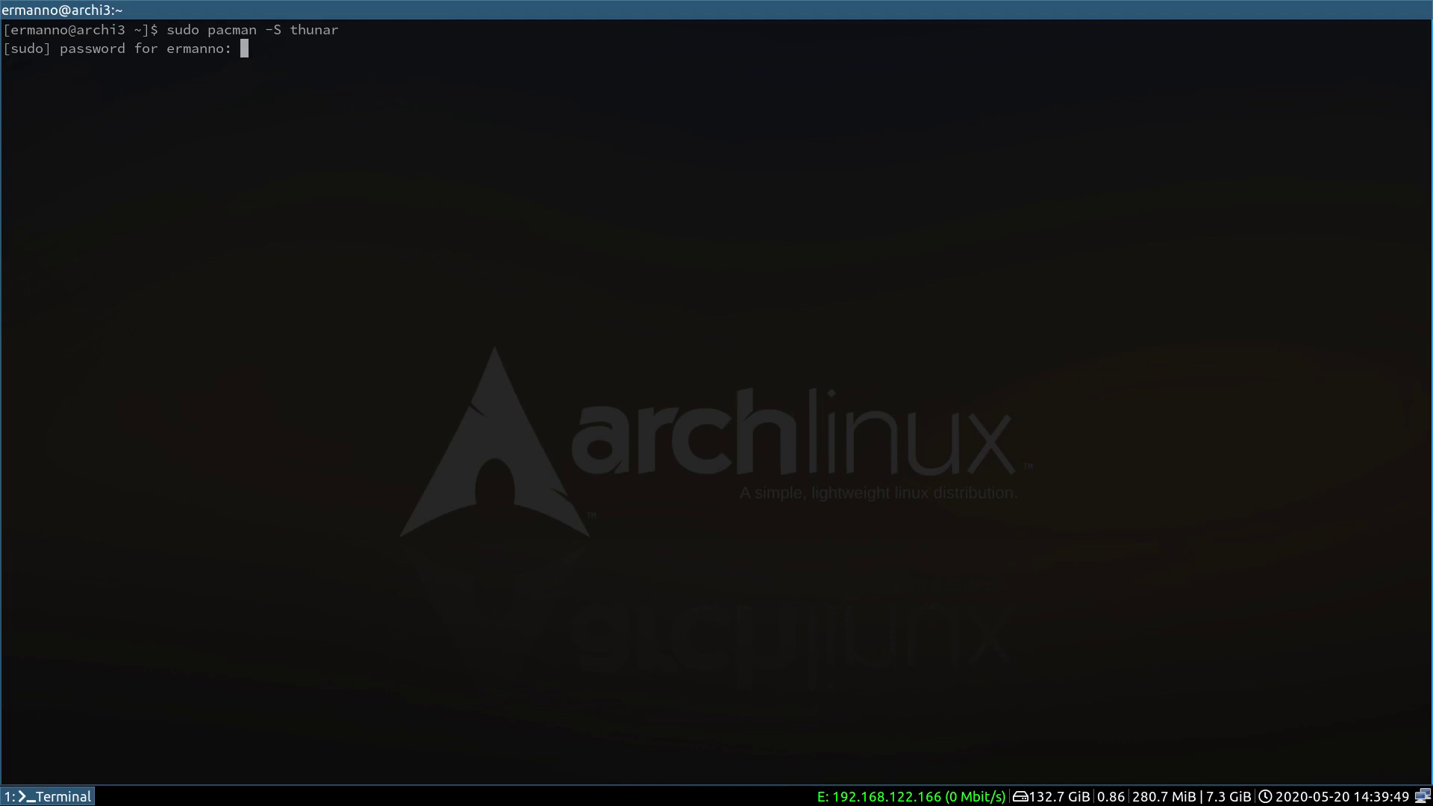
{"action": "key", "text": "Return"}
{"action": "key", "text": "Return"}
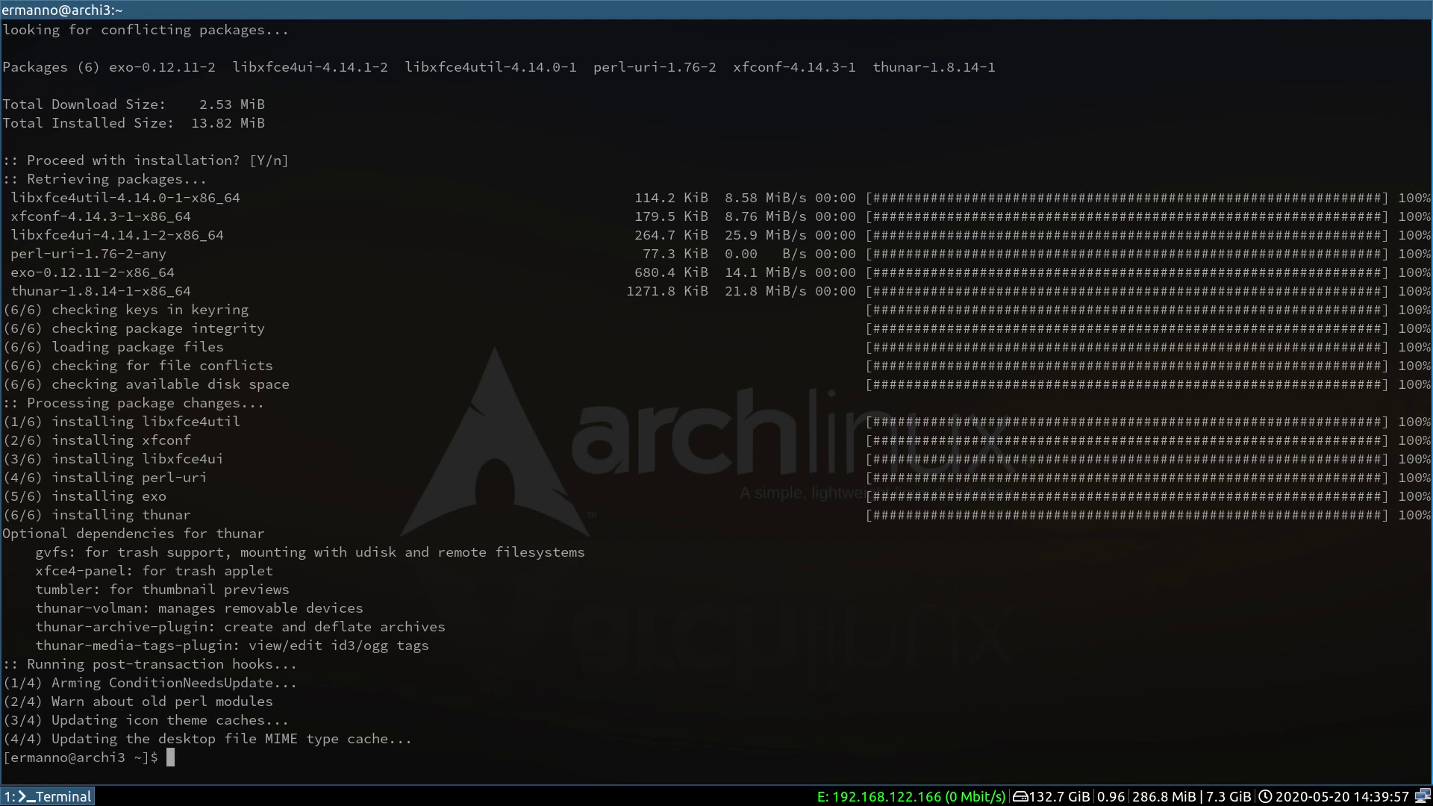
- Launch thunar to examine its default look, close it and clear the terminal
{"action": "key", "text": "super+d"}
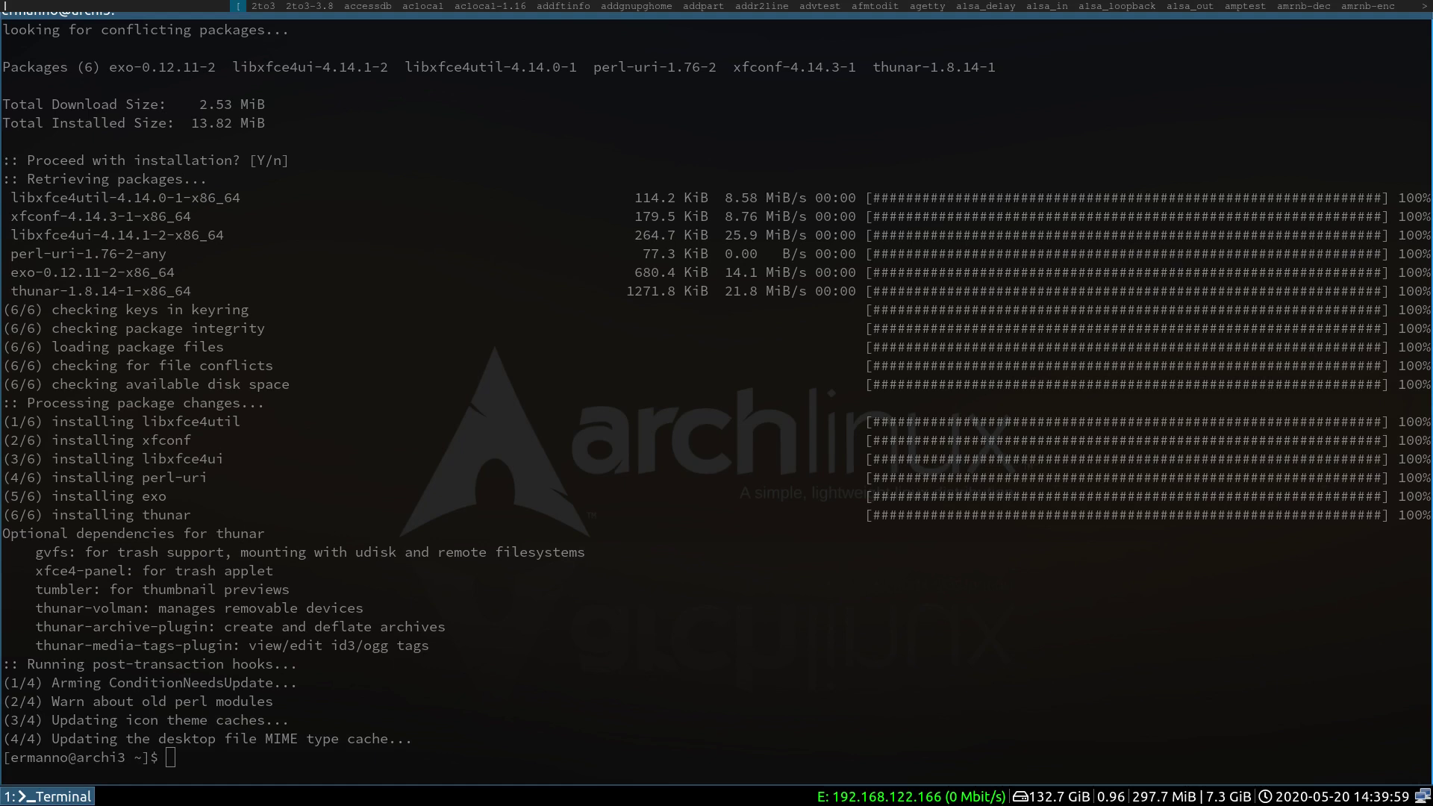
{"action": "type", "text": "thunar"}
{"action": "key", "text": "Return"}
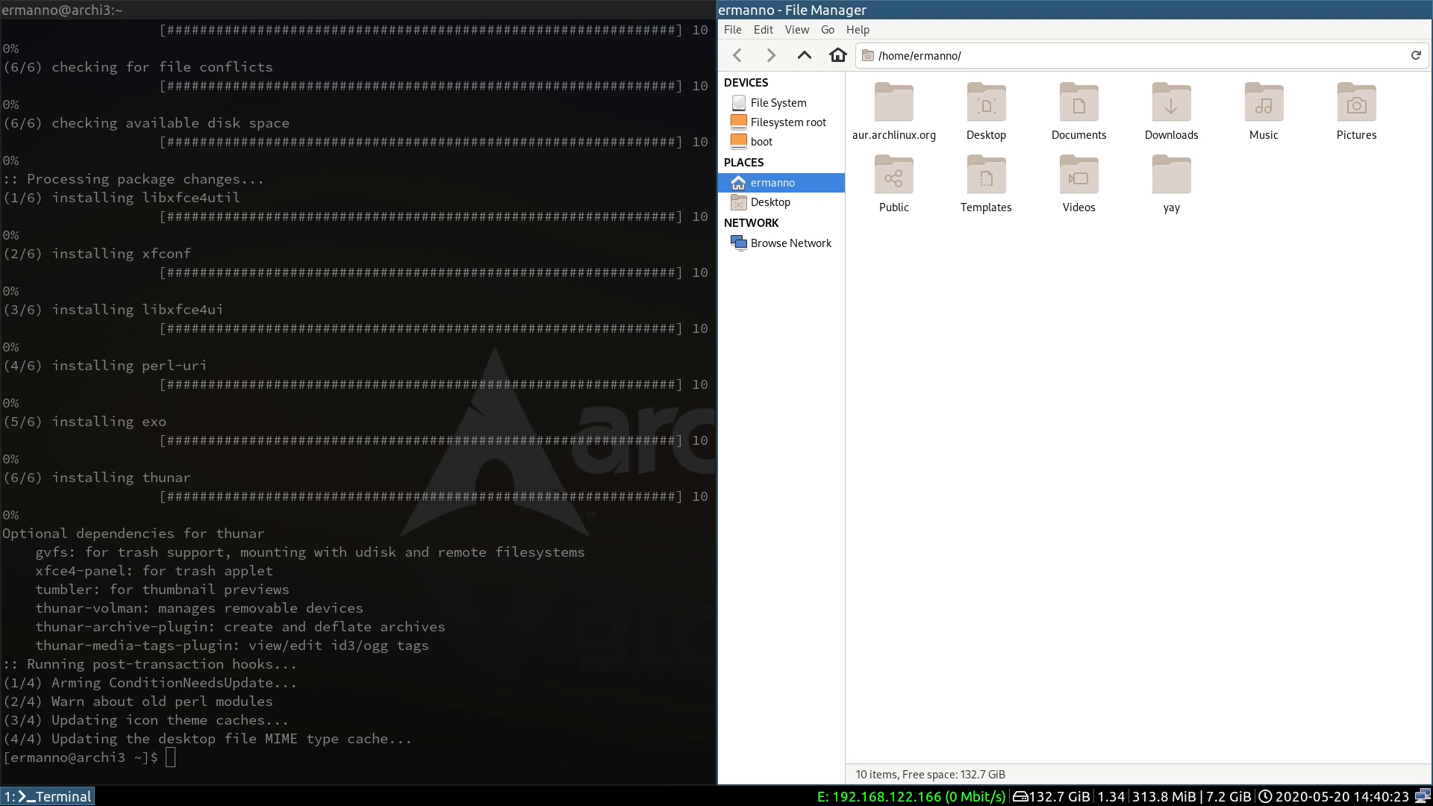
{"action": "key", "text": "super+shift+q"}
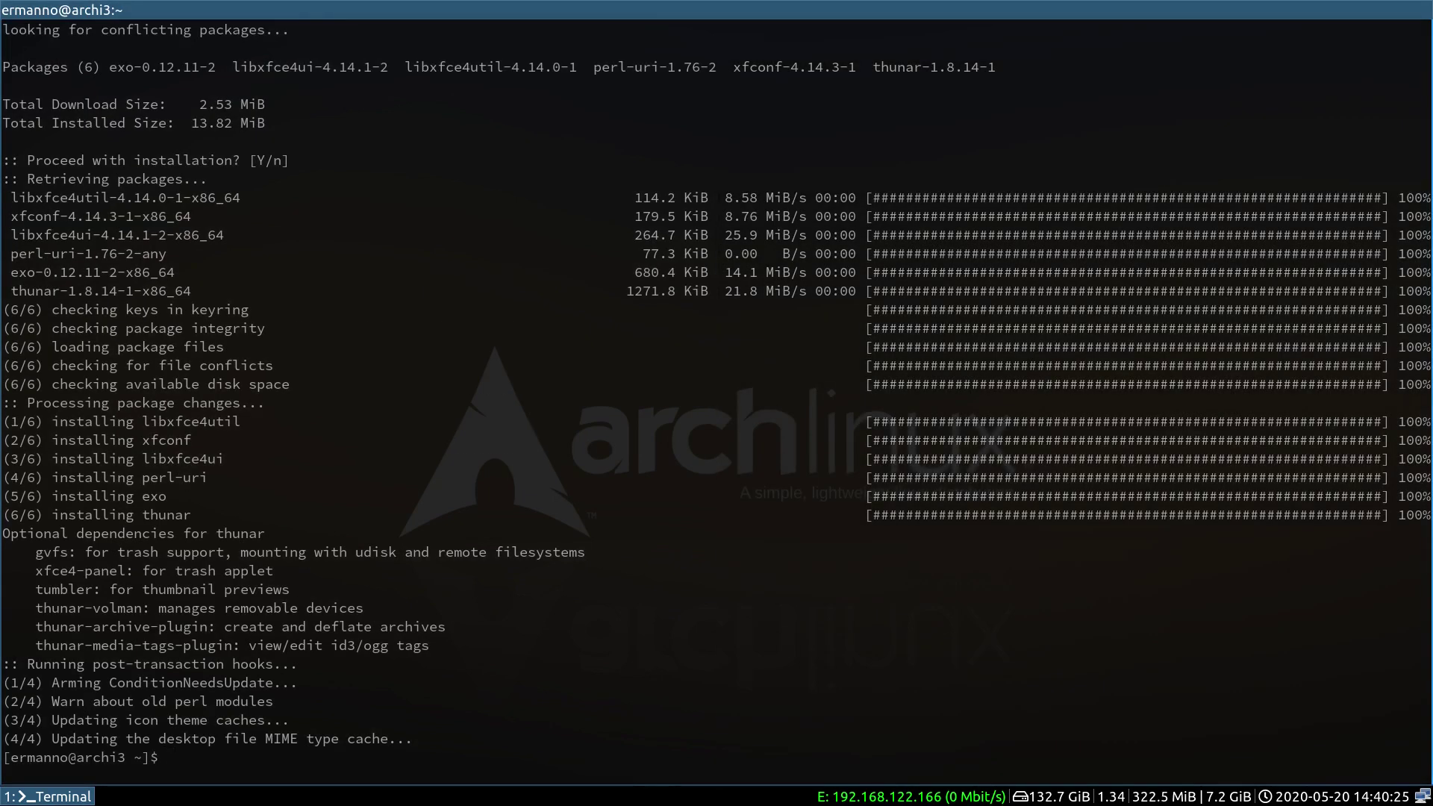
{"action": "key", "text": "ctrl+l"}
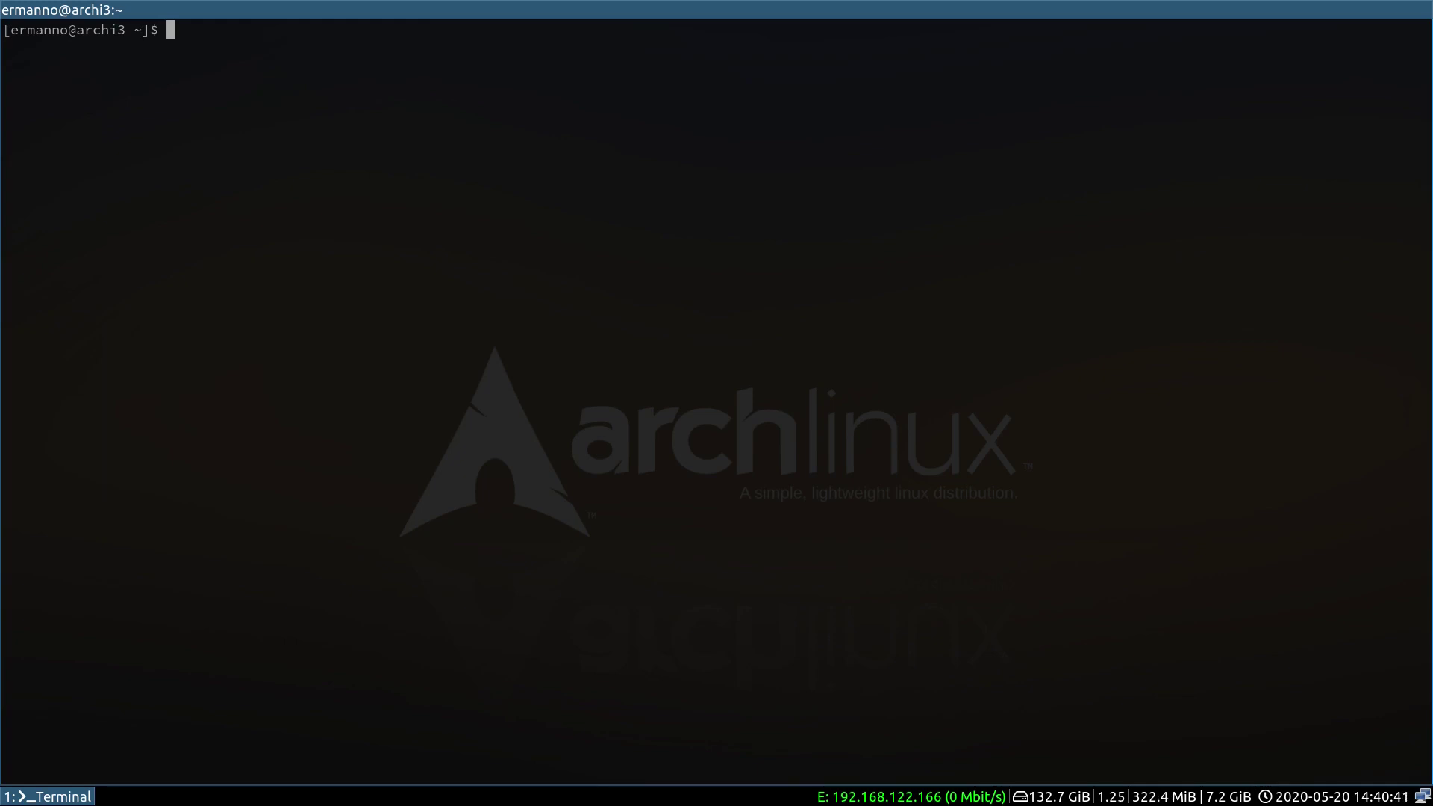
- Install the materia-gtk-theme package with pacman and accept the installation
{"action": "type", "text": "sudo pacman -S ma"}
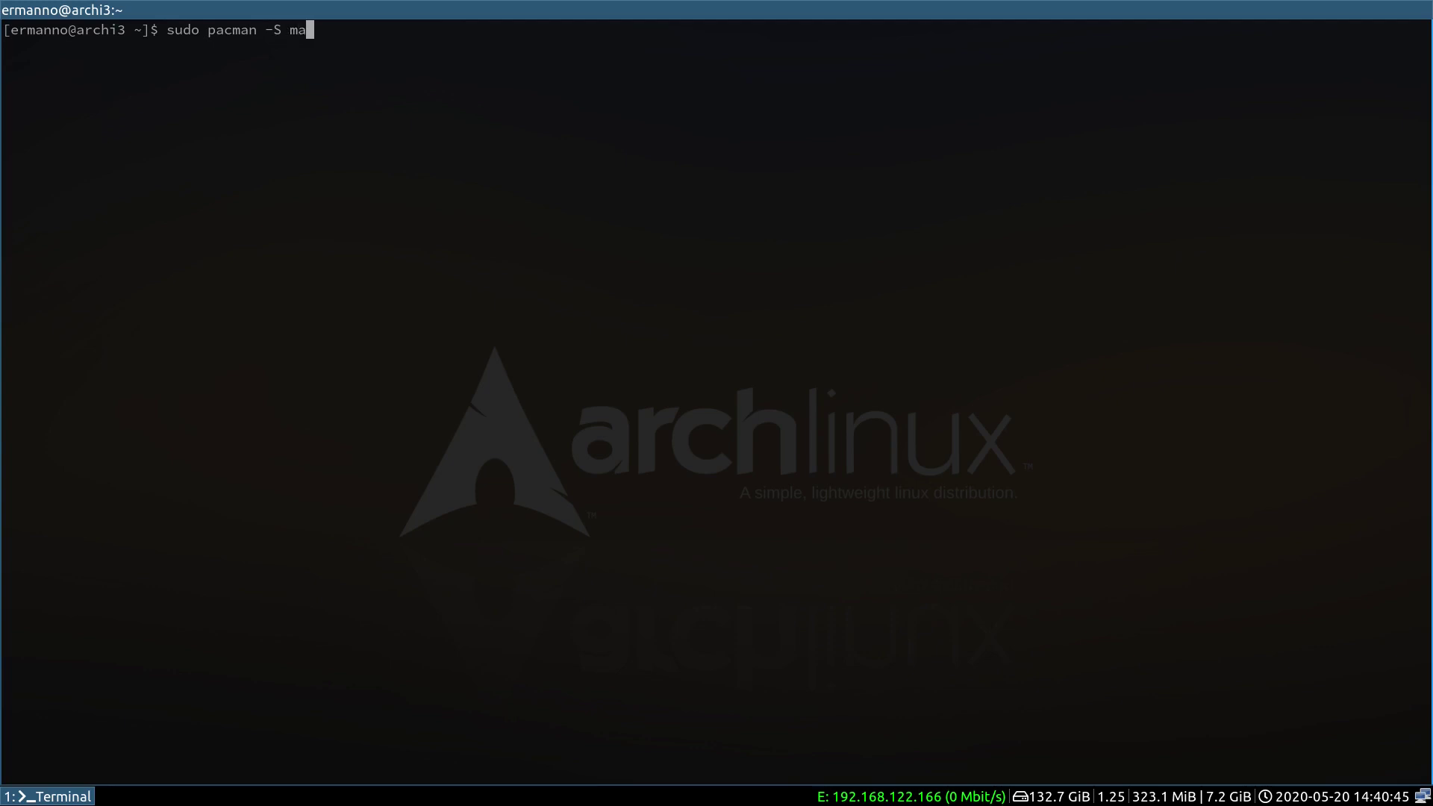
{"action": "type", "text": "teria-gtk-theme"}
{"action": "key", "text": "Return"}
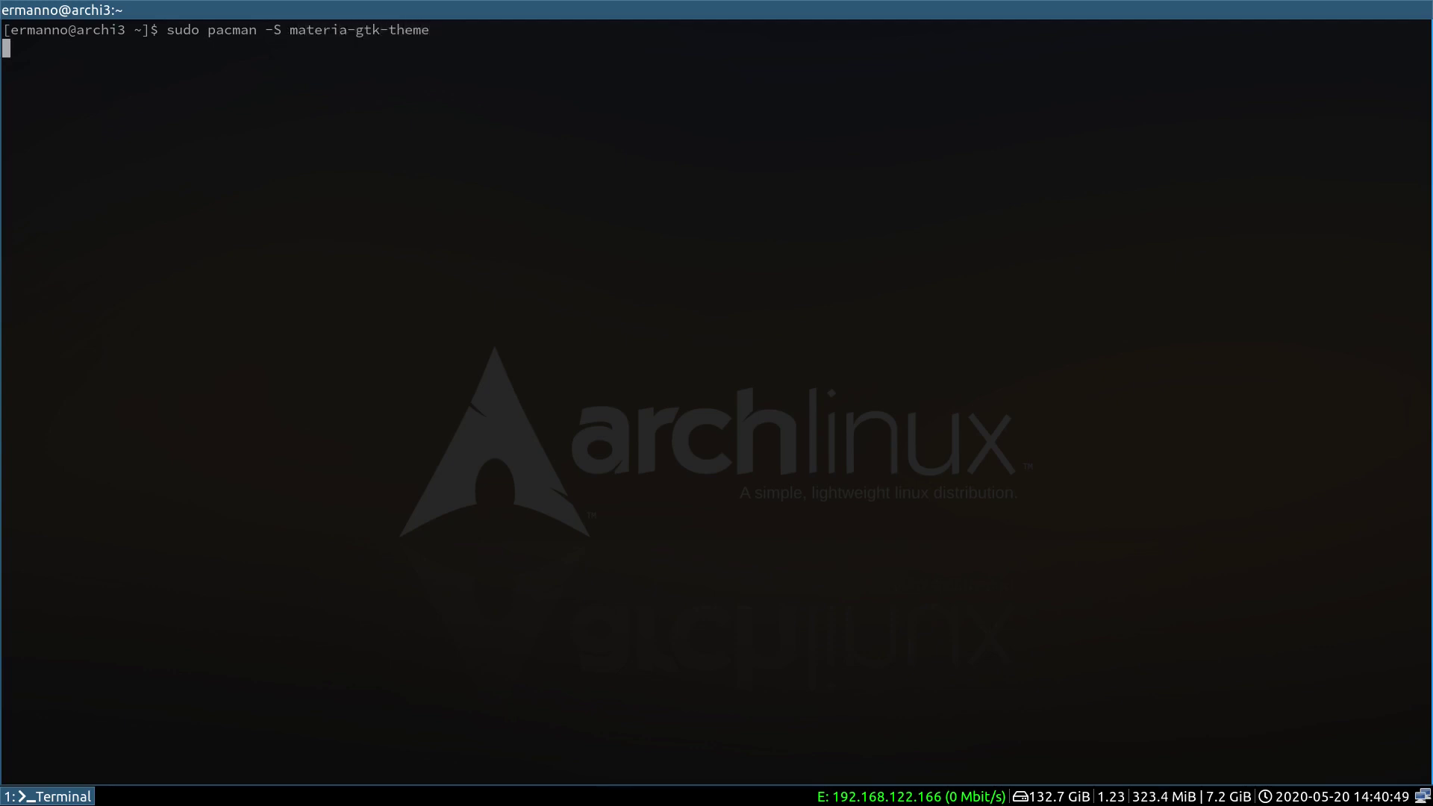
{"action": "key", "text": "Return"}
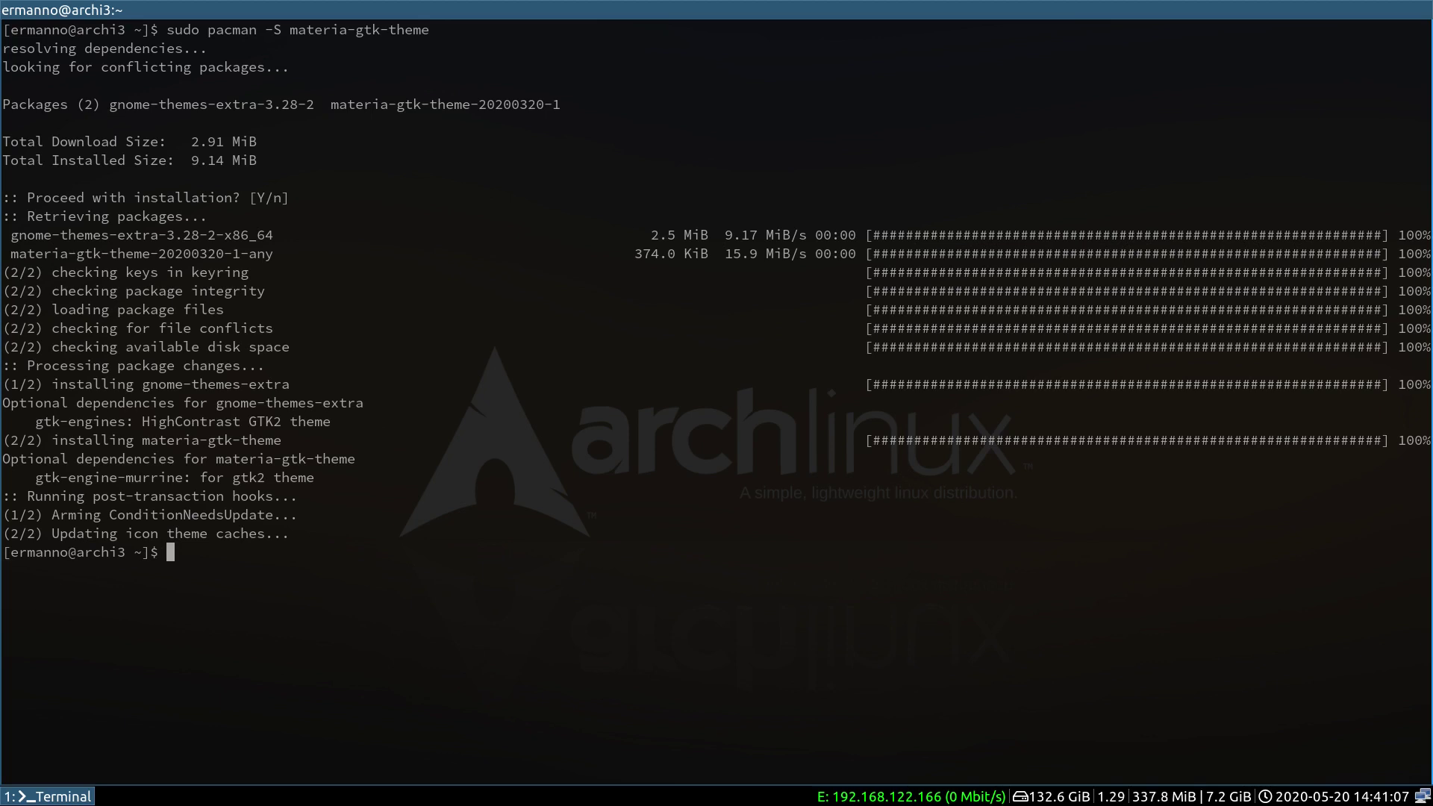
- Install the papirus-icon-theme package with pacman, accept the installation and clear the terminal
{"action": "type", "text": "sudo pacman -S papirus"}
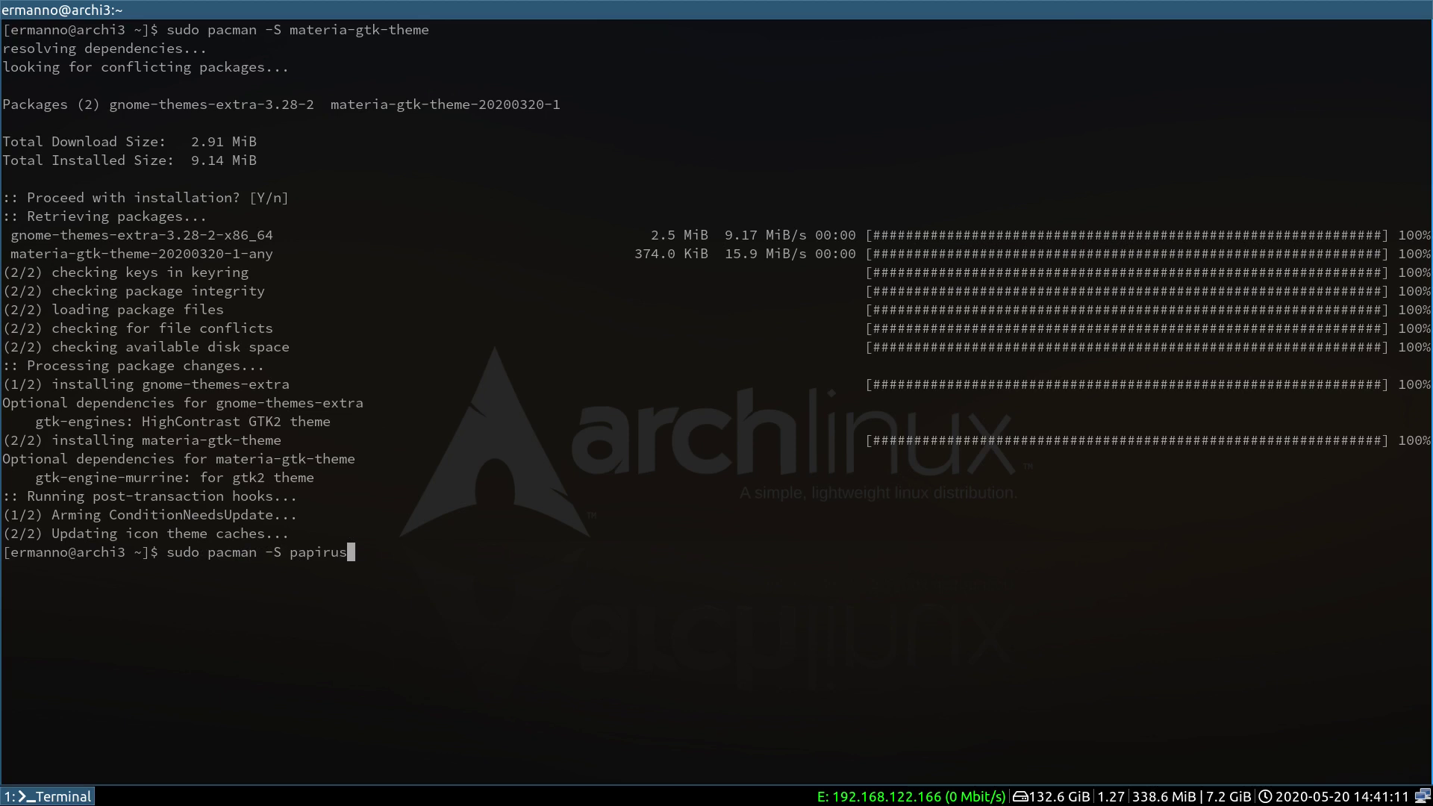
{"action": "type", "text": "-icon-theme"}
{"action": "key", "text": "Return"}
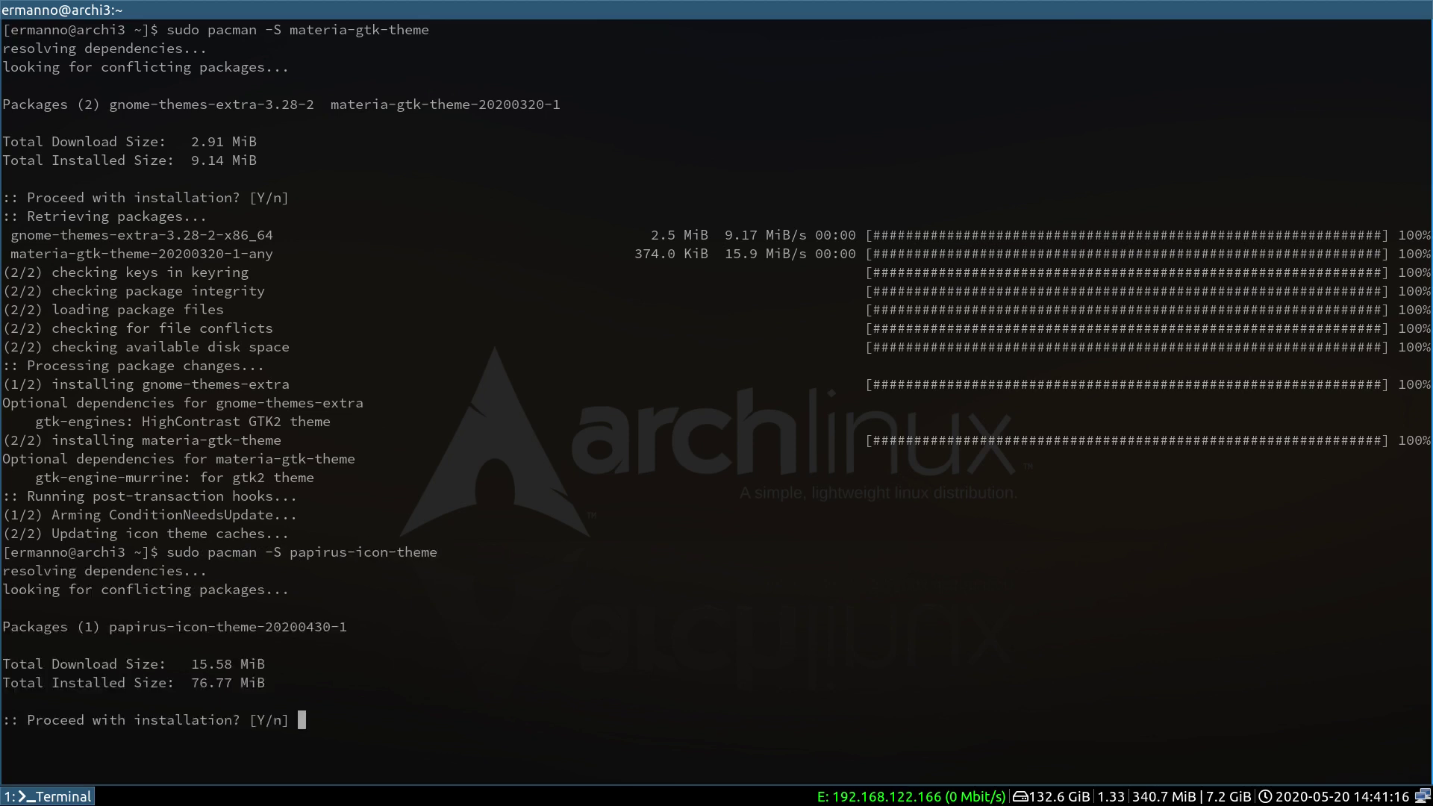
{"action": "key", "text": "Return"}
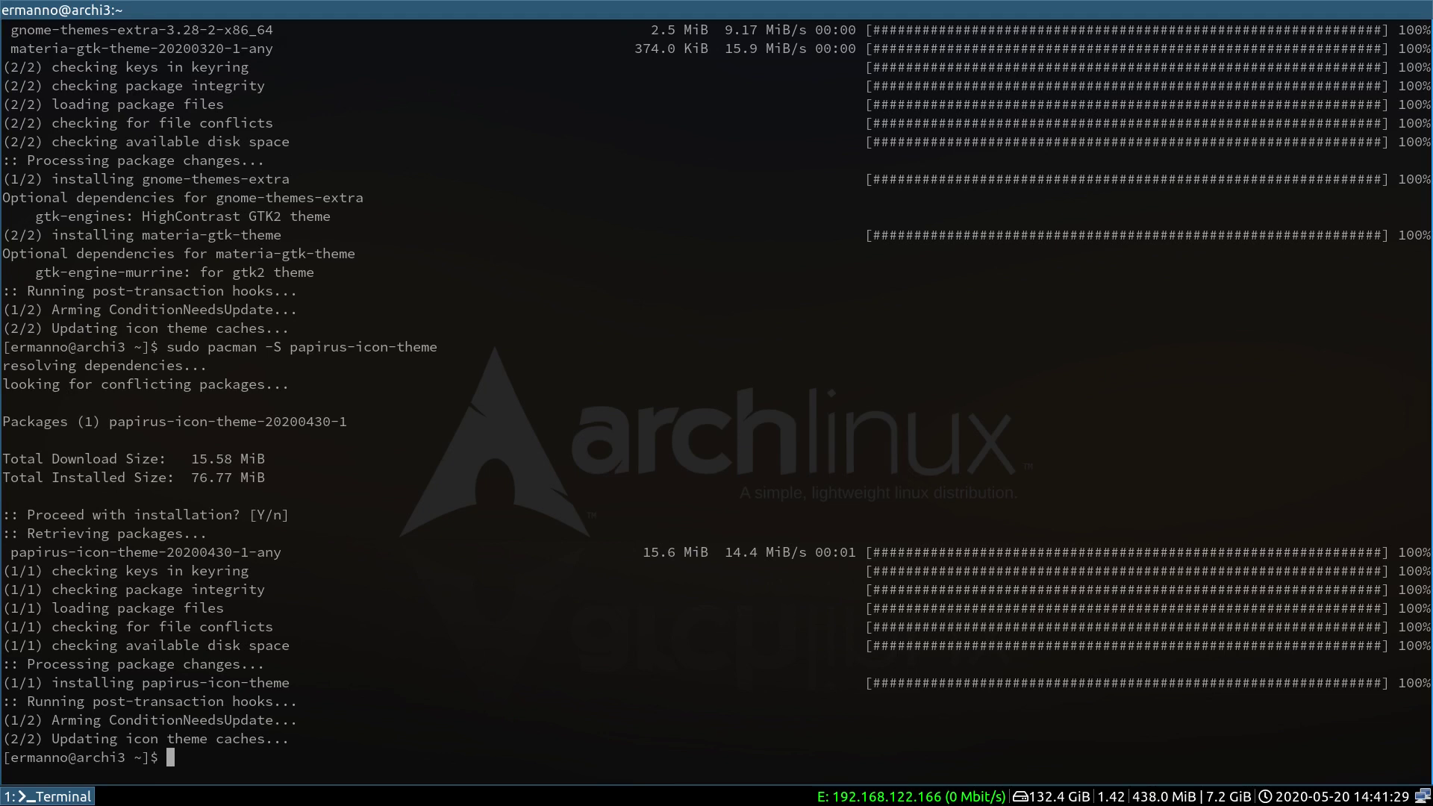
{"action": "key", "text": "ctrl+l"}
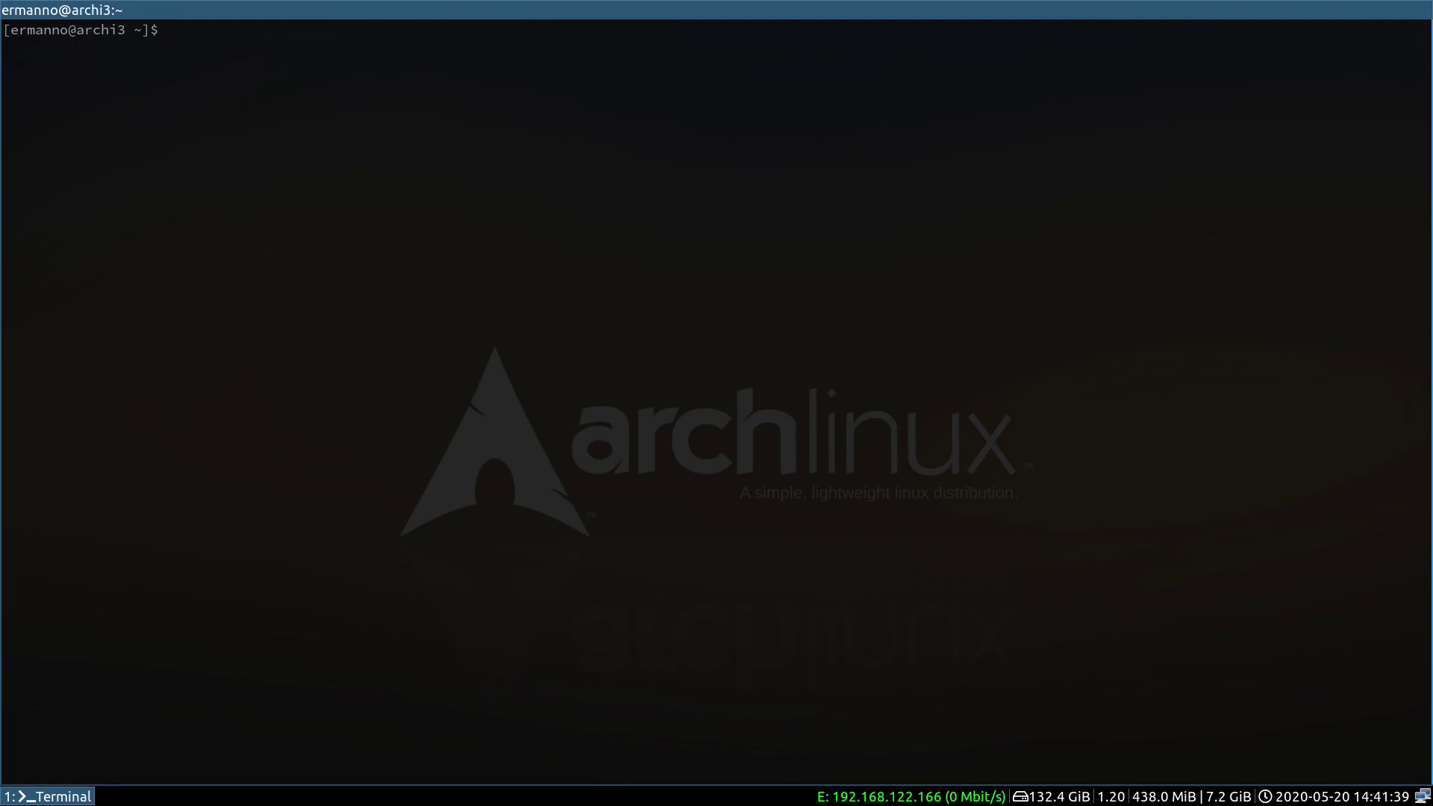
- Install the lxappearance package with pacman and accept the installation
{"action": "type", "text": "sudo pacman -S lxappearance"}
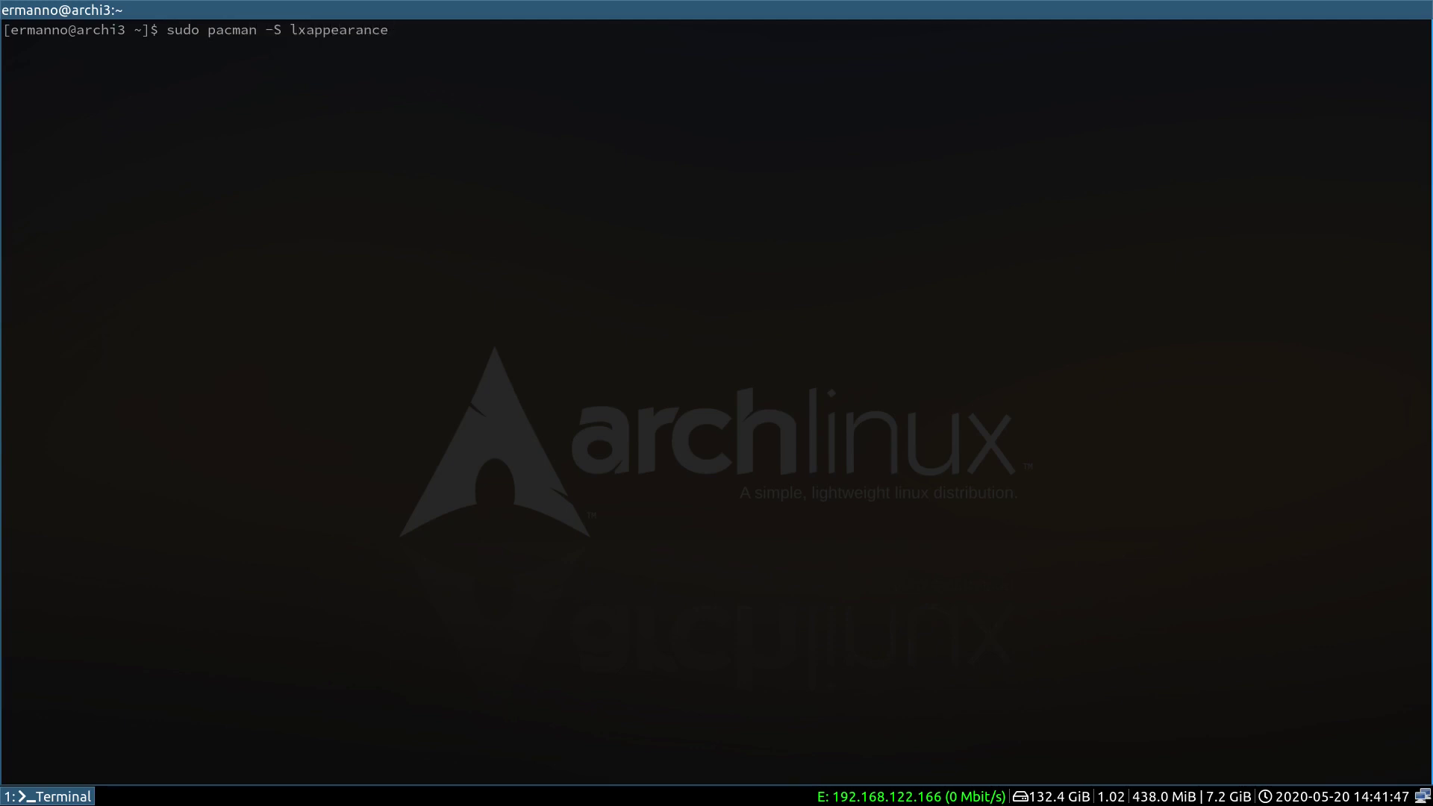
{"action": "key", "text": "Return"}
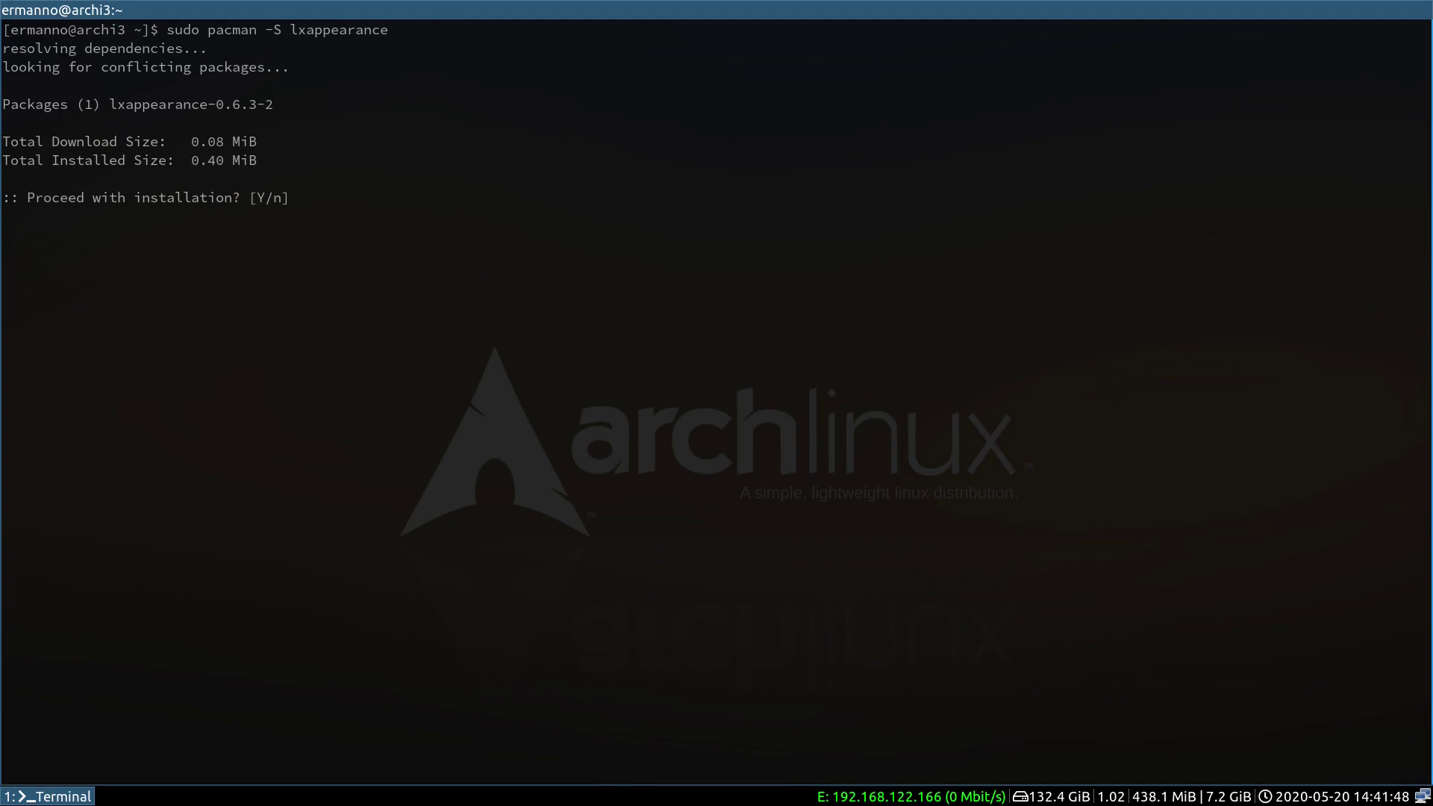
{"action": "key", "text": "Return"}
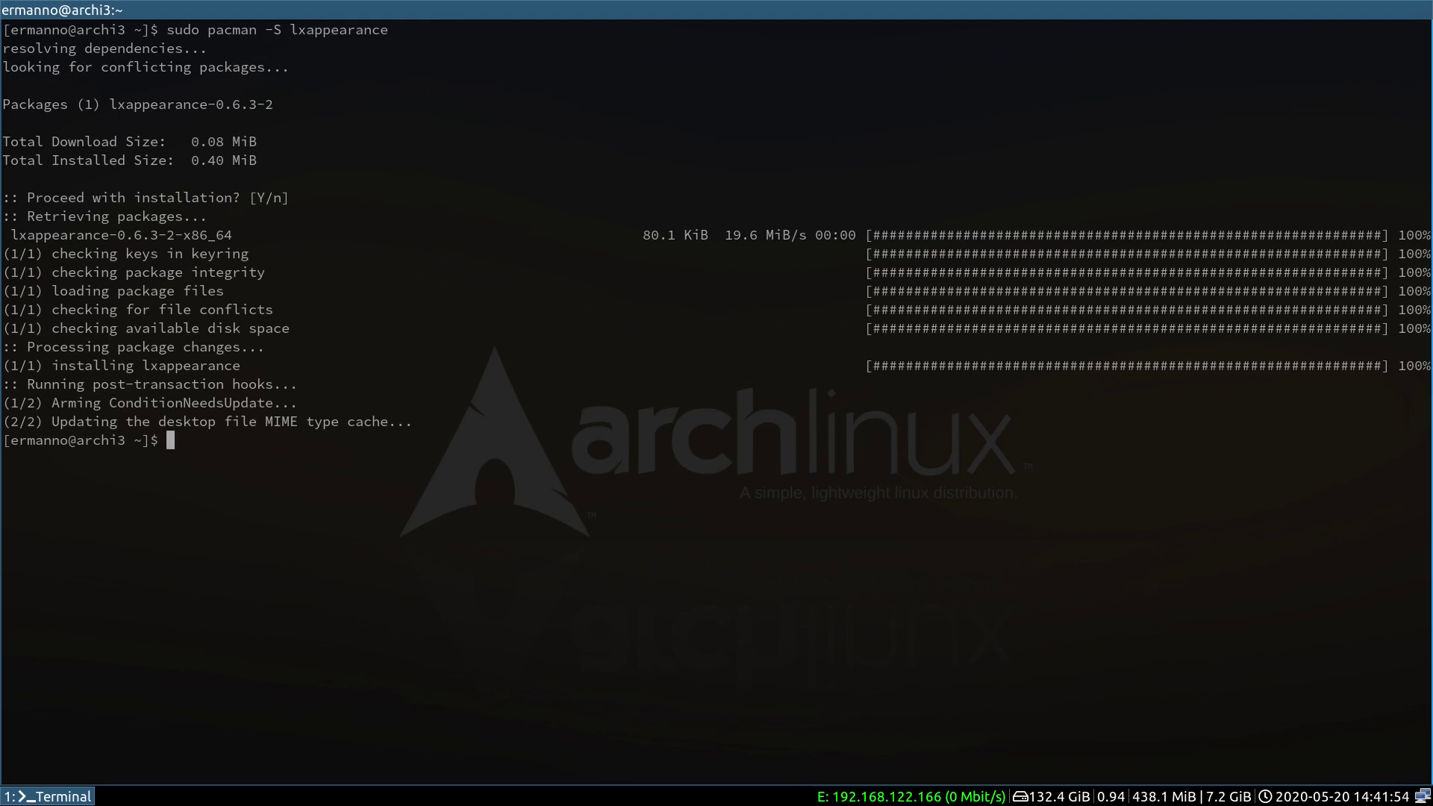
- Launch lxappearance and choose Materia-dark as the widget theme
{"action": "key", "text": "super+d"}
{"action": "type", "text": "lx"}
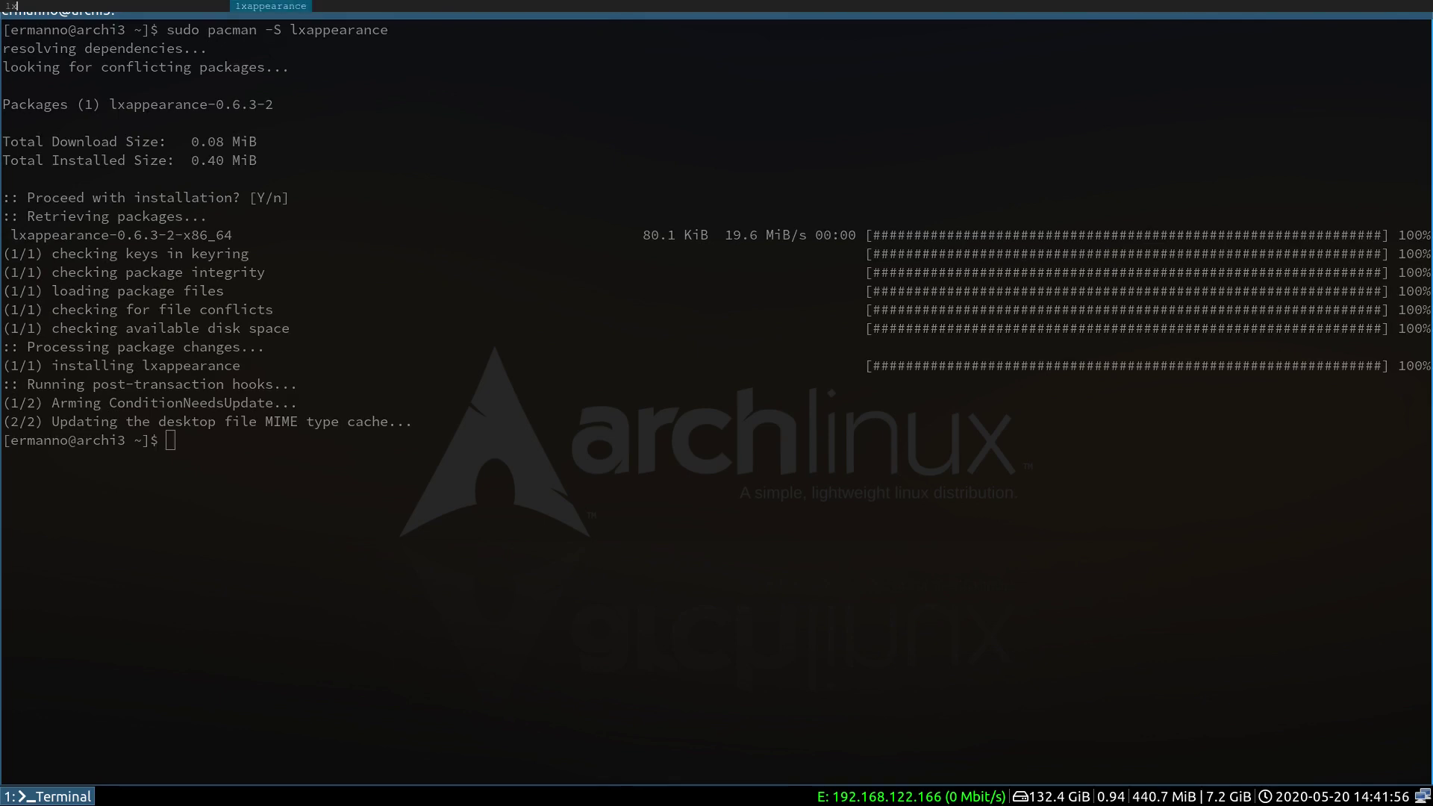
{"action": "key", "text": "Return"}
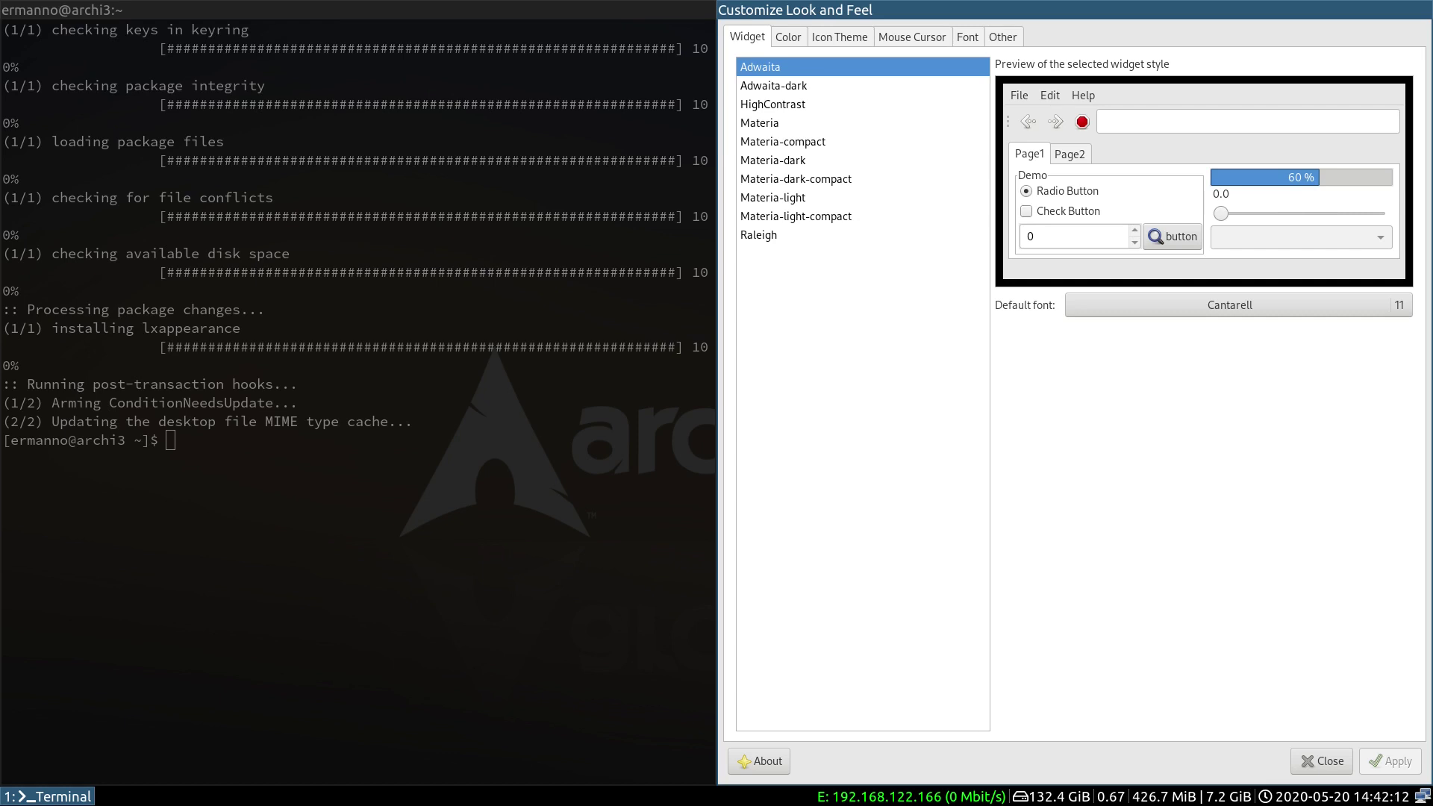
{"action": "left_click", "coordinate": [403, 243]}
{"action": "left_click", "coordinate": [790, 158]}
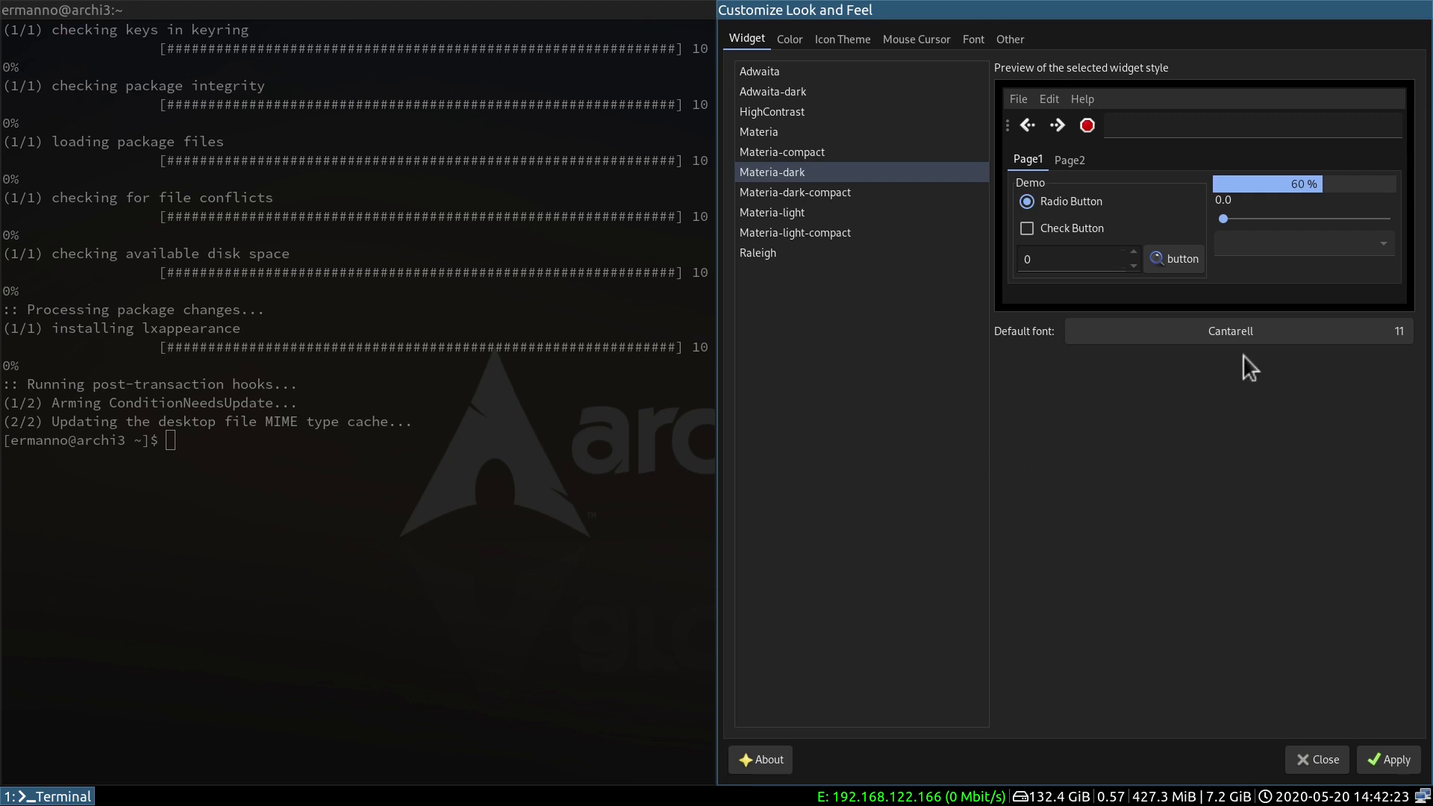
- Set the default font to Ubuntu Regular, apply the appearance changes and close lxappearance
{"action": "left_click", "coordinate": [1230, 331]}
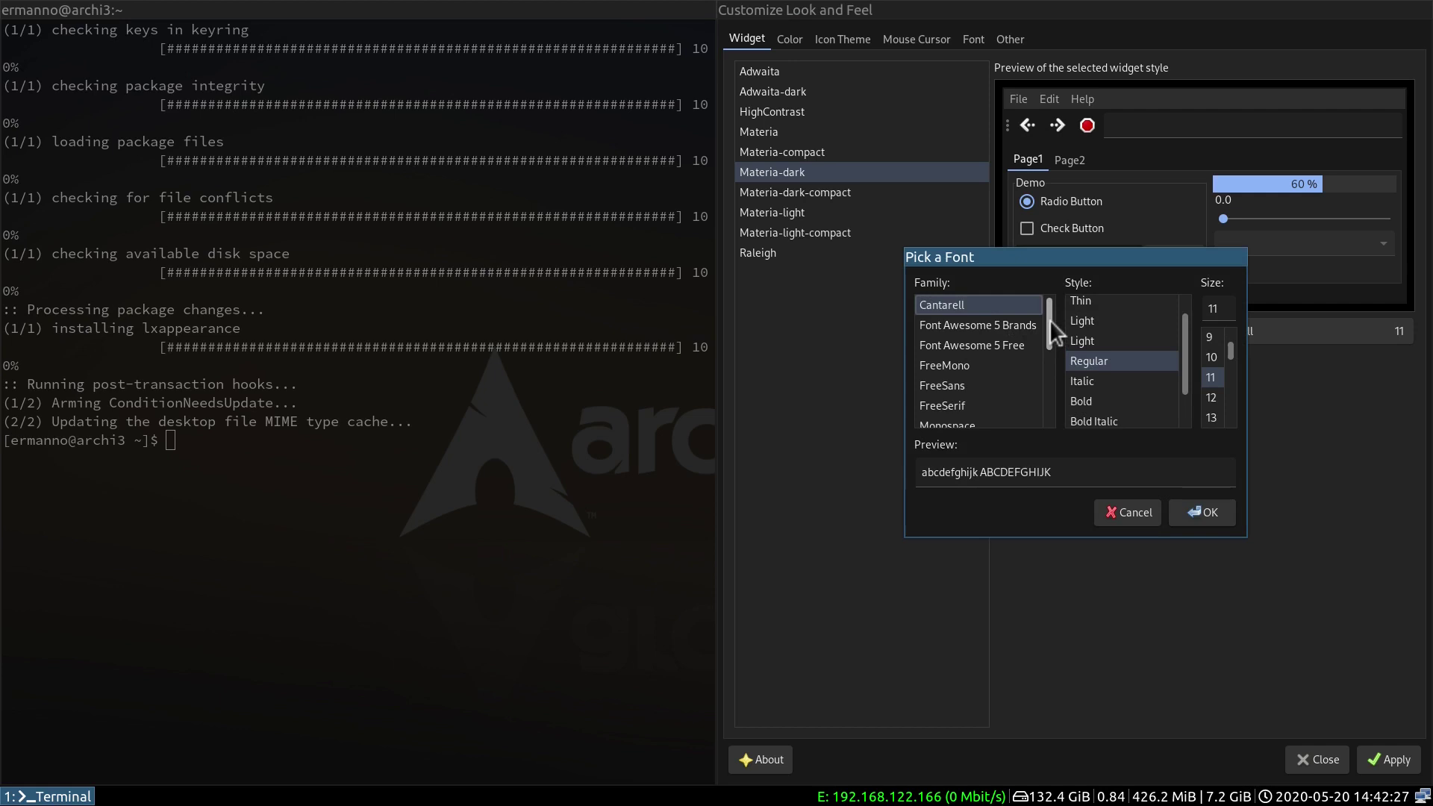
{"action": "left_click_drag", "start_coordinate": [1049, 319], "coordinate": [1030, 413]}
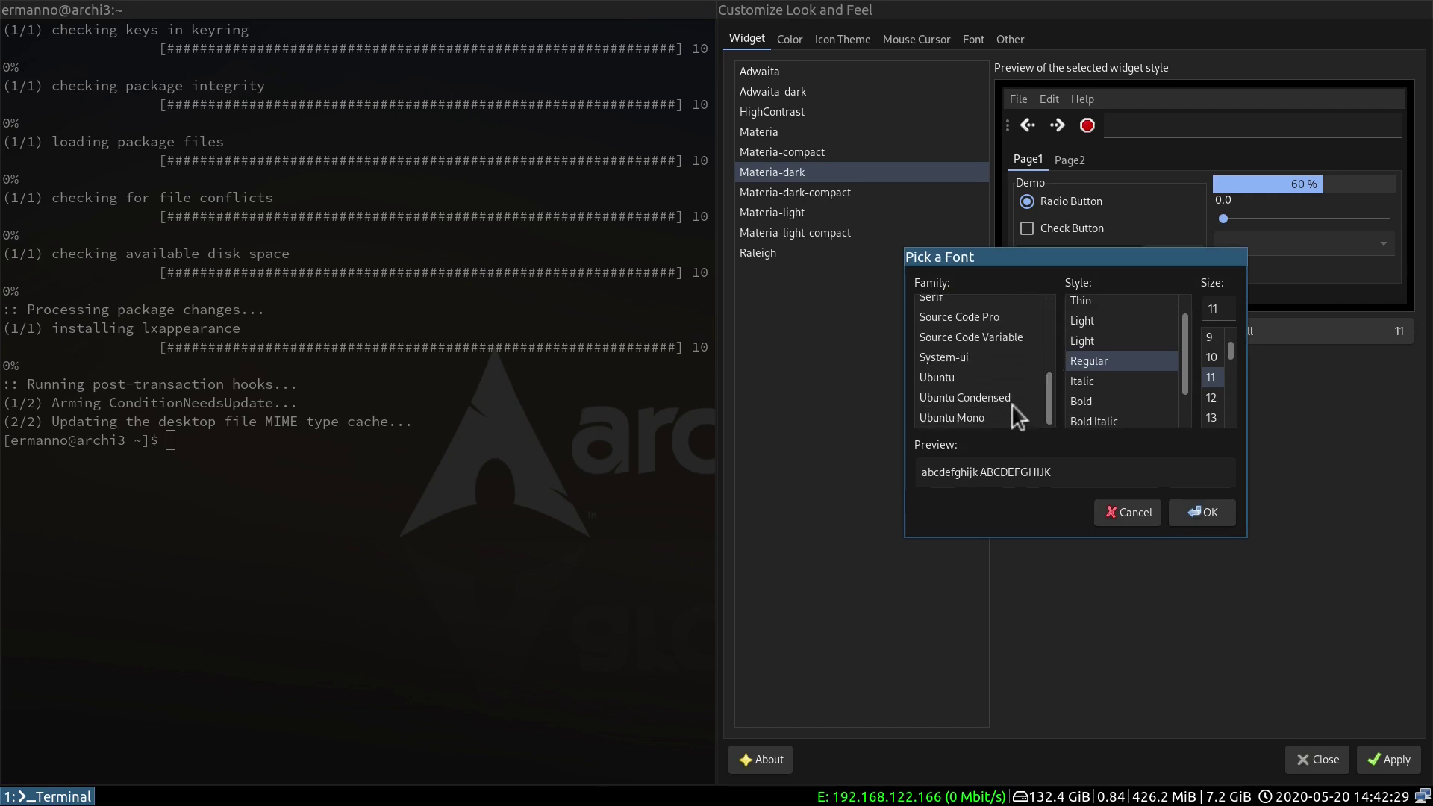
{"action": "left_click", "coordinate": [986, 376]}
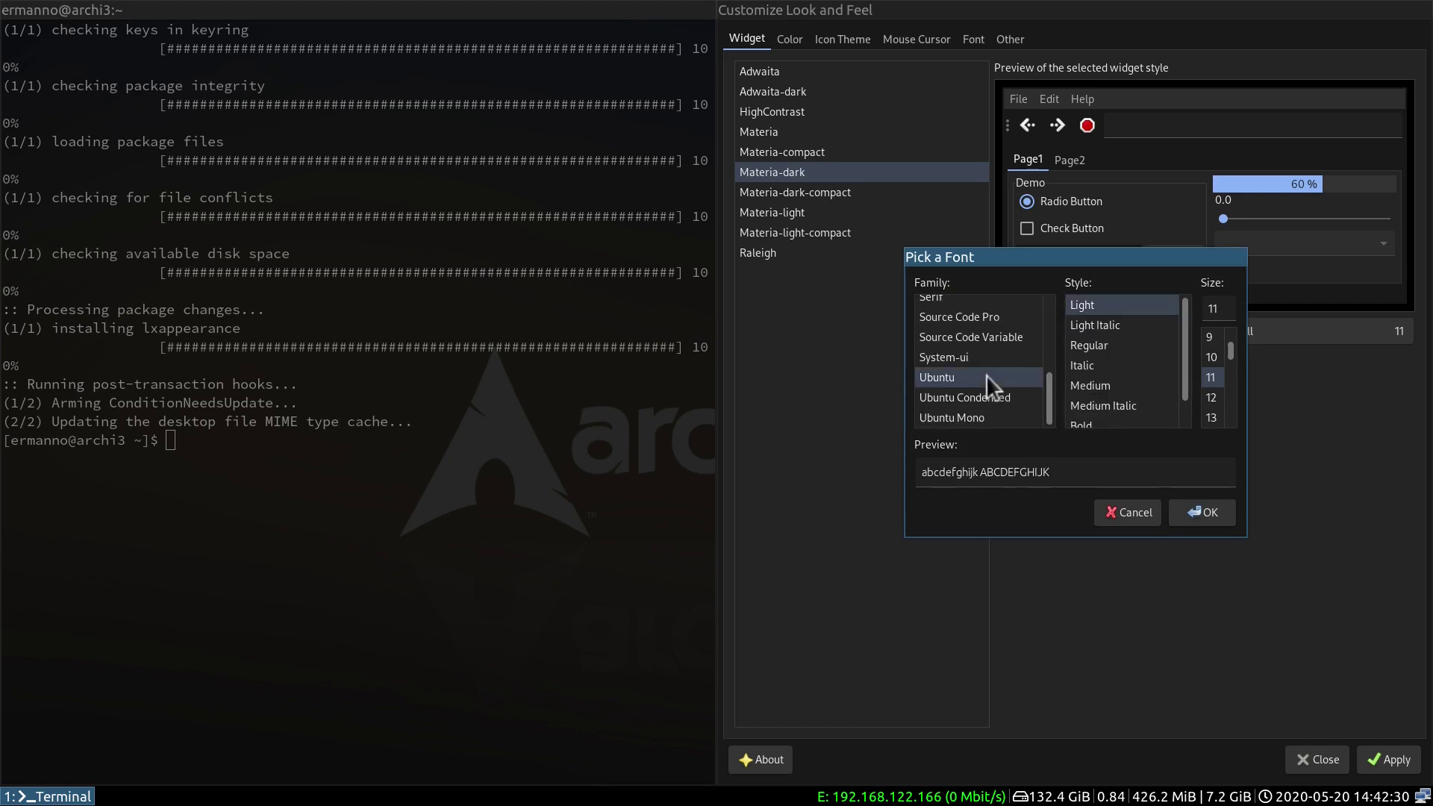
{"action": "left_click", "coordinate": [1106, 347]}
{"action": "left_click", "coordinate": [1210, 516]}
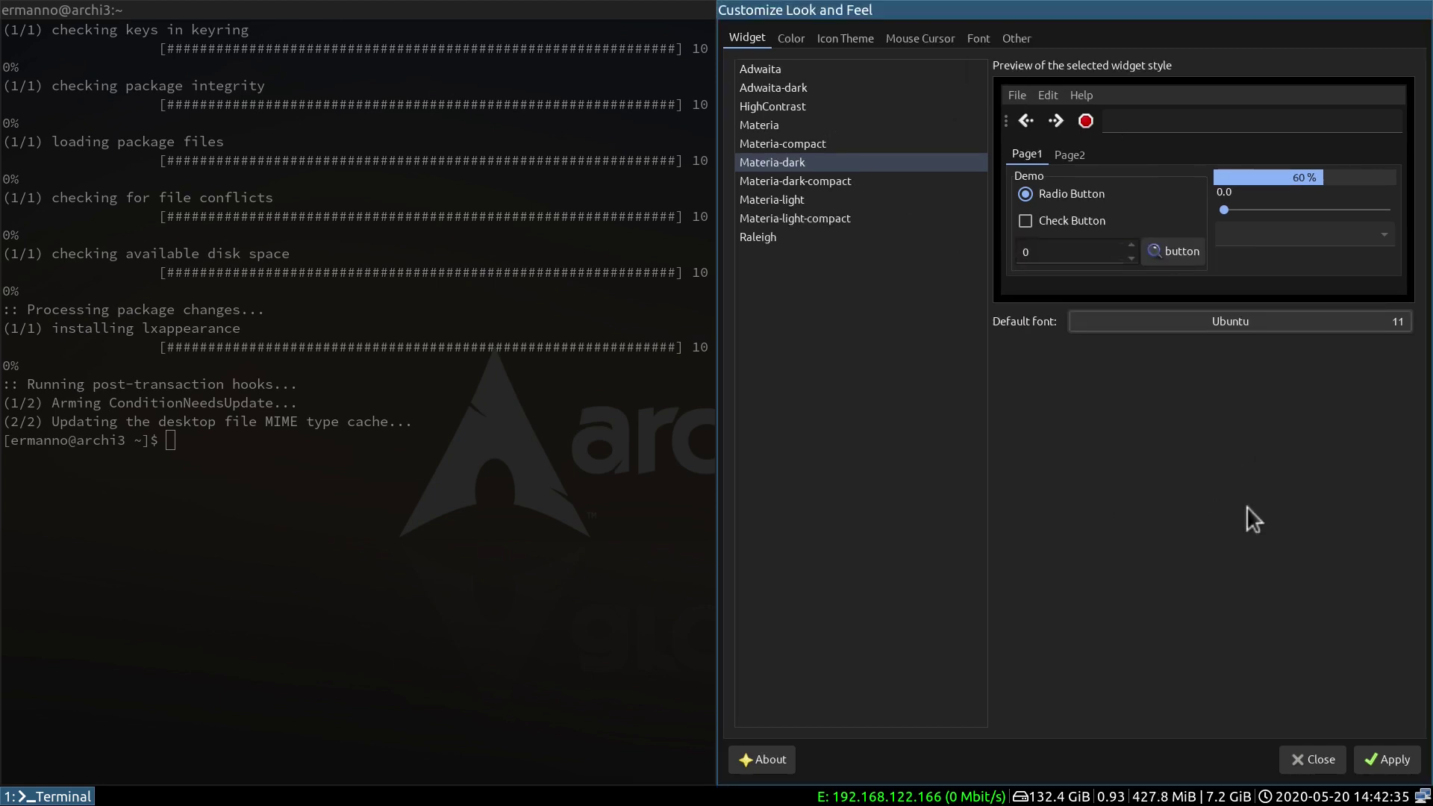
{"action": "left_click", "coordinate": [1374, 754]}
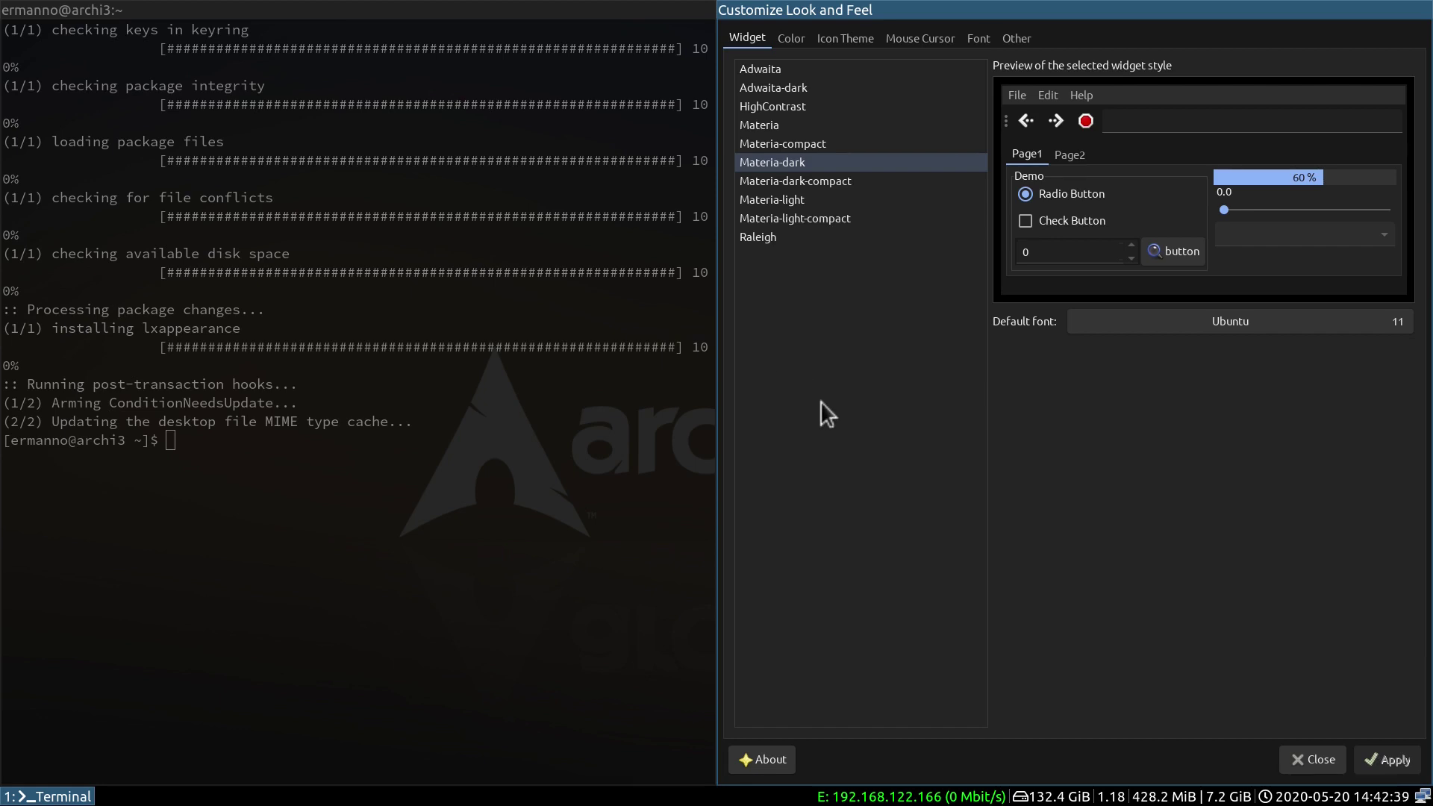
{"action": "key", "text": "Escape"}
- Reopen thunar to check how the applied widget theme and font look, and close it
{"action": "key", "text": "super+d"}
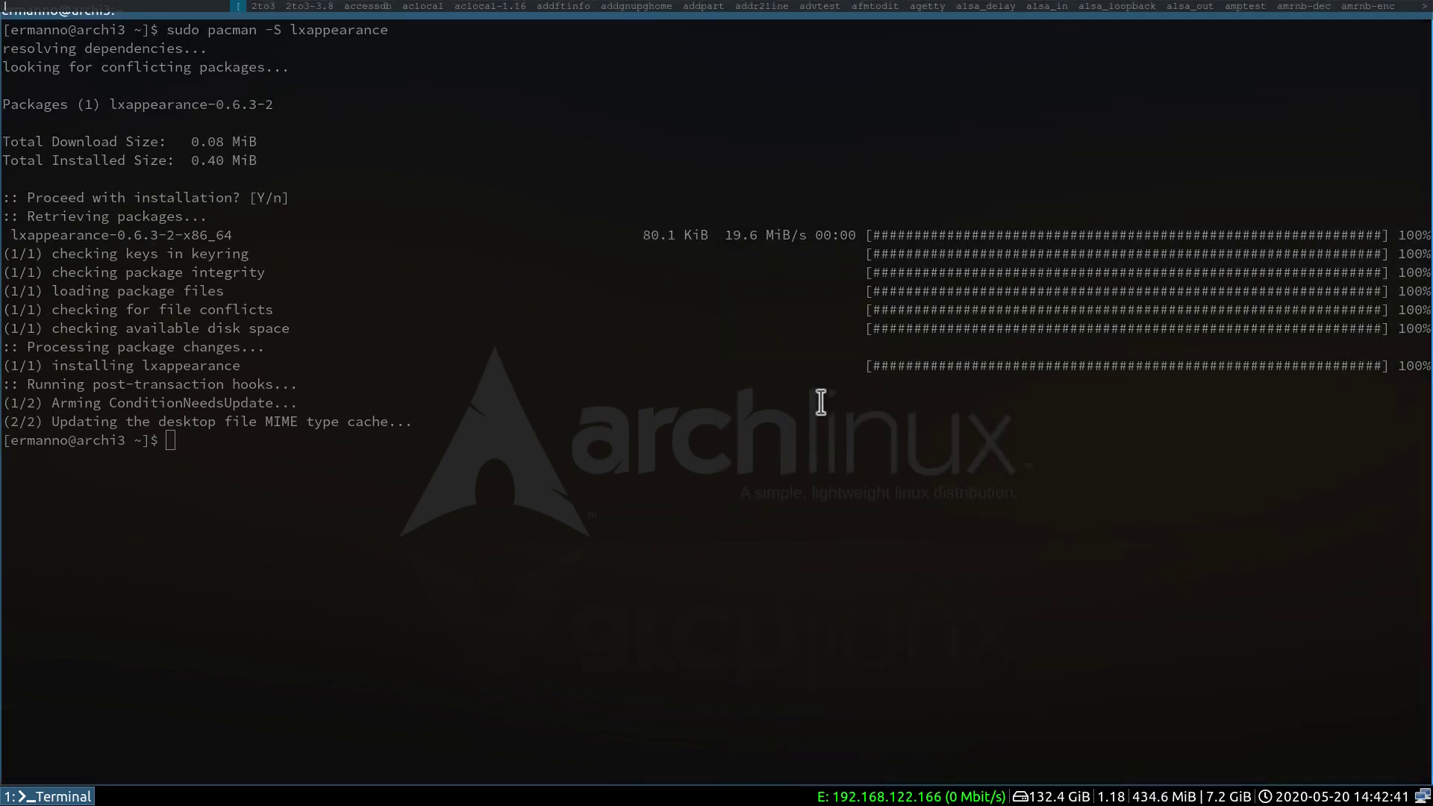
{"action": "type", "text": "thunar"}
{"action": "key", "text": "Return"}
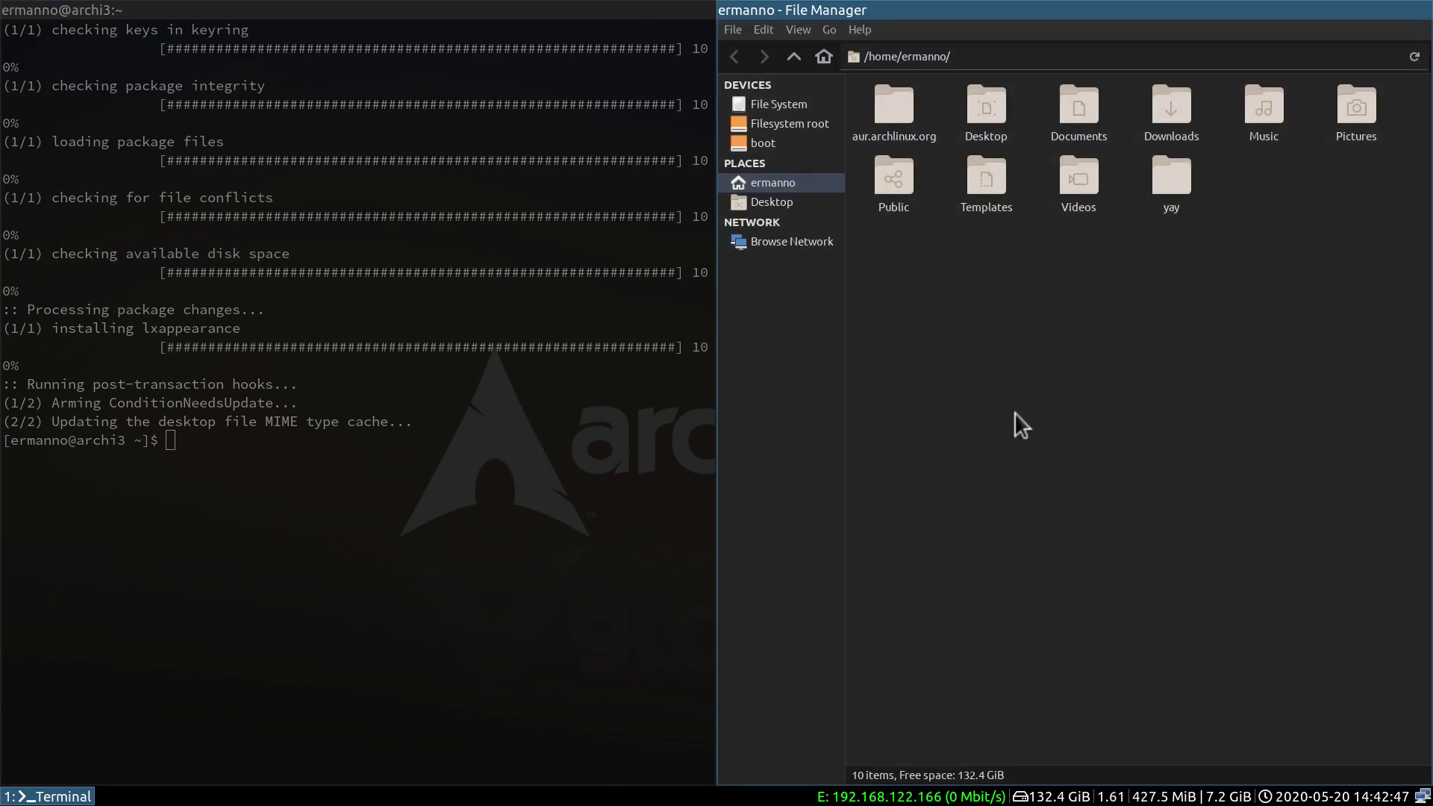
{"action": "key", "text": "super+shift+q"}
- Launch lxappearance again, choose Papirus-Dark as the icon theme and apply it
{"action": "key", "text": "super+d"}
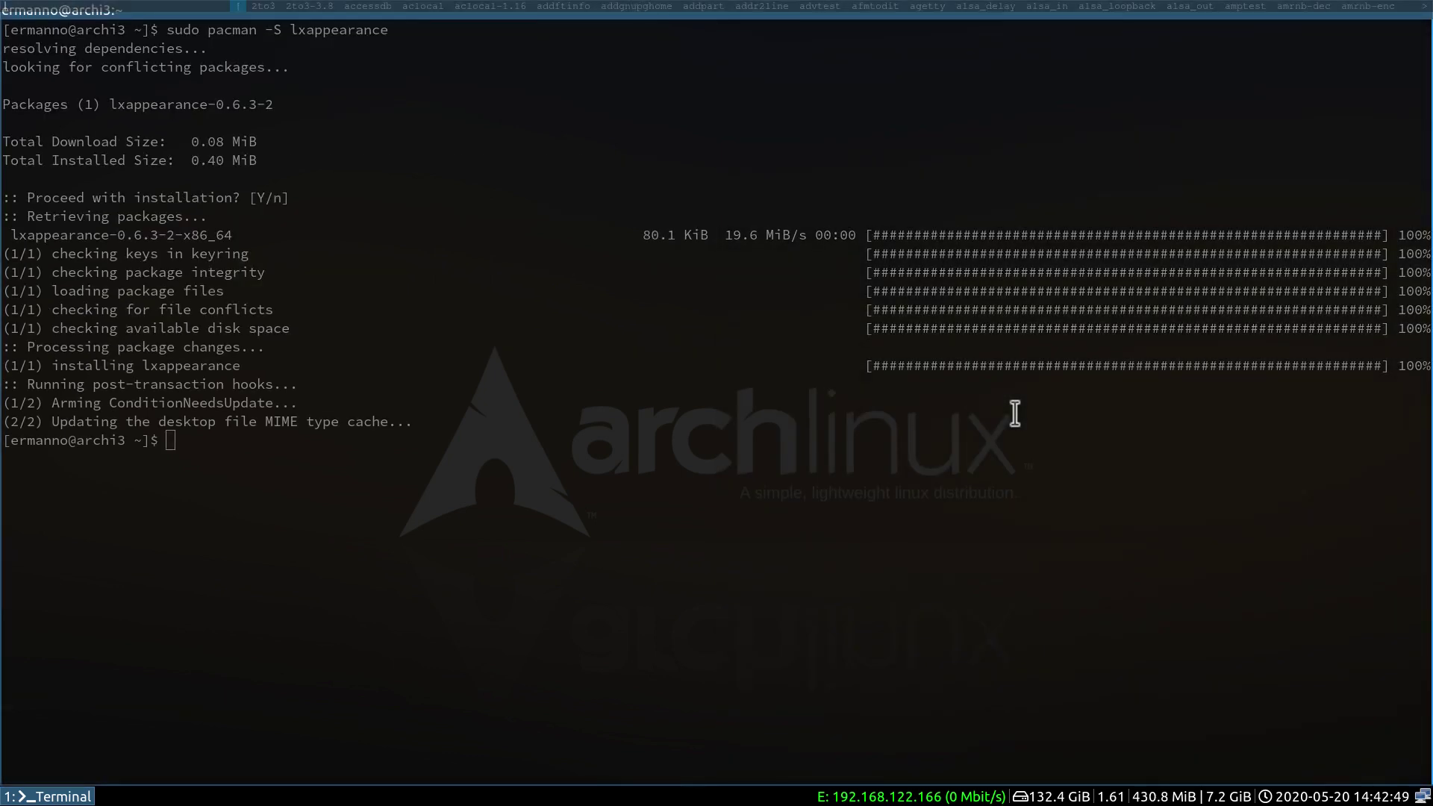
{"action": "type", "text": "lxappearance"}
{"action": "key", "text": "Return"}
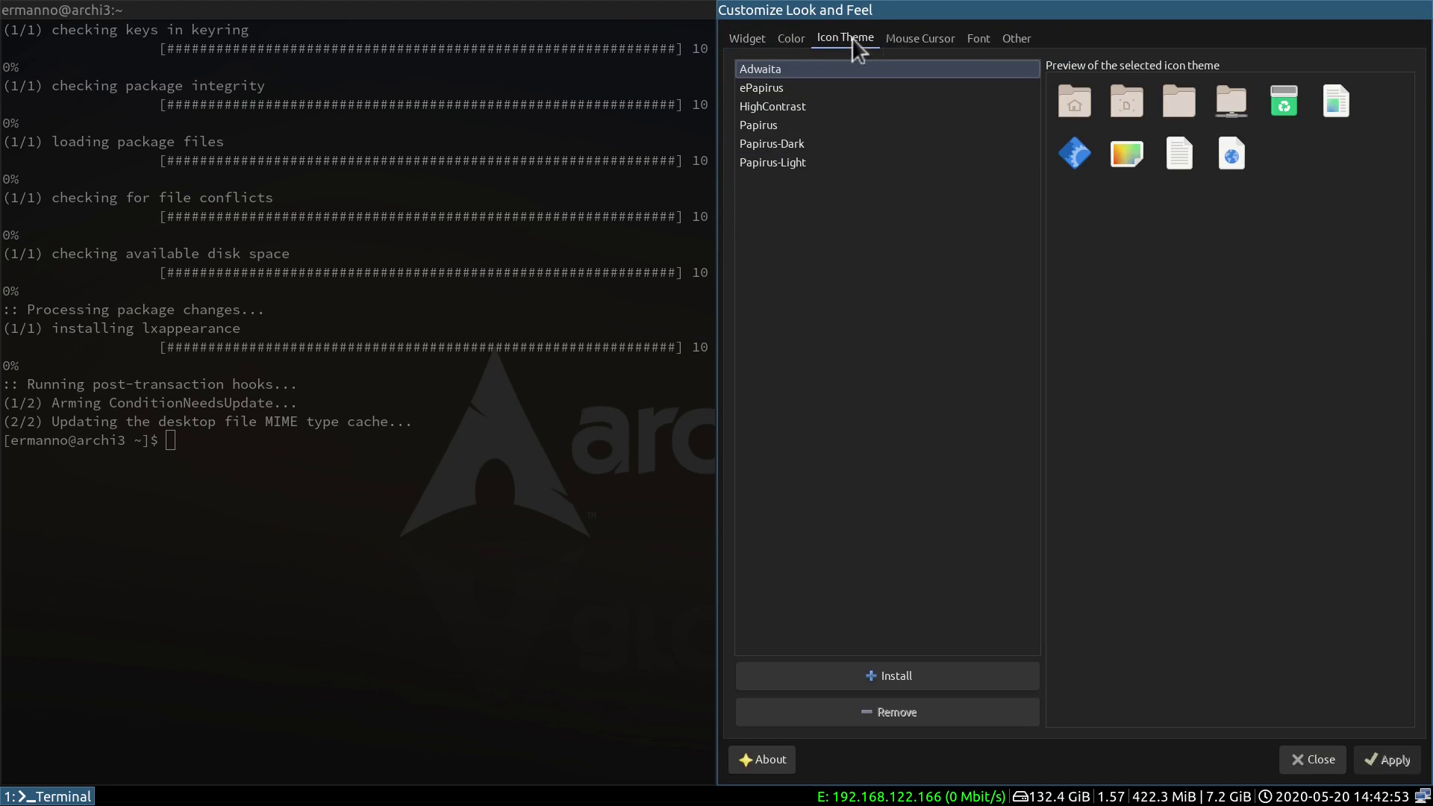
{"action": "left_click", "coordinate": [808, 143]}
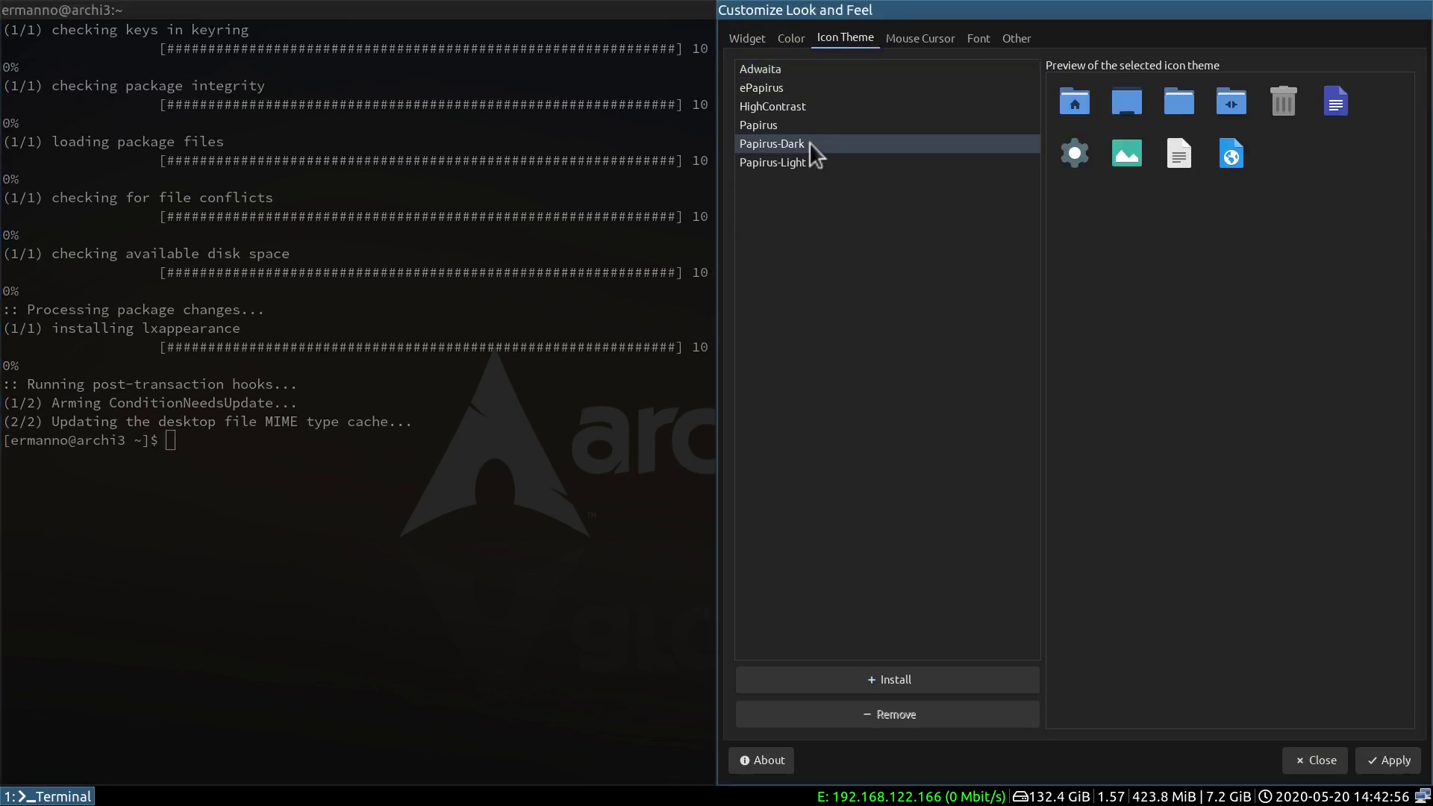
{"action": "left_click", "coordinate": [1379, 767]}
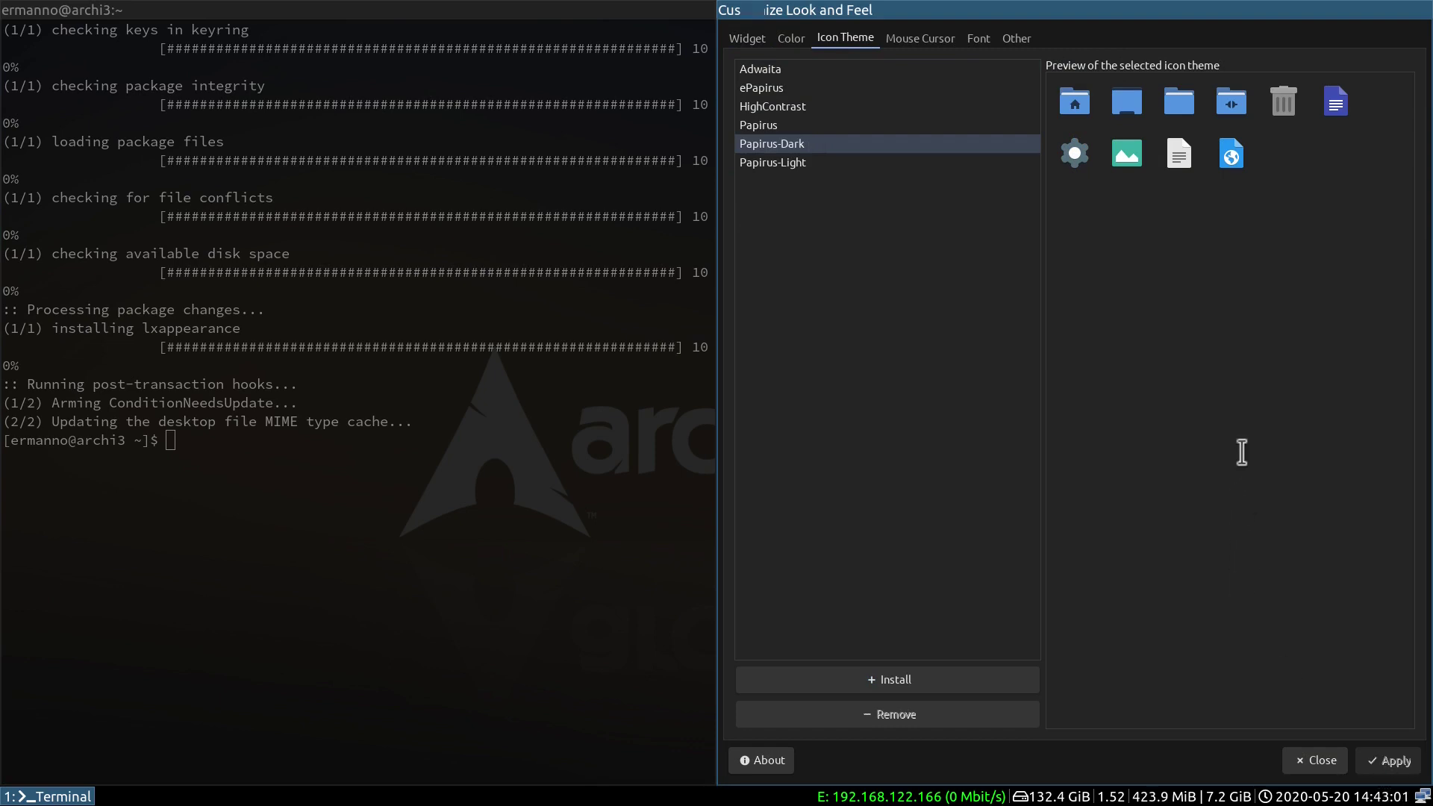
- Close lxappearance and launch thunar to check how the Papirus-Dark icons look
{"action": "key", "text": "super+shift+q"}
{"action": "key", "text": "super+d"}
{"action": "type", "text": "thunar"}
{"action": "key", "text": "Return"}
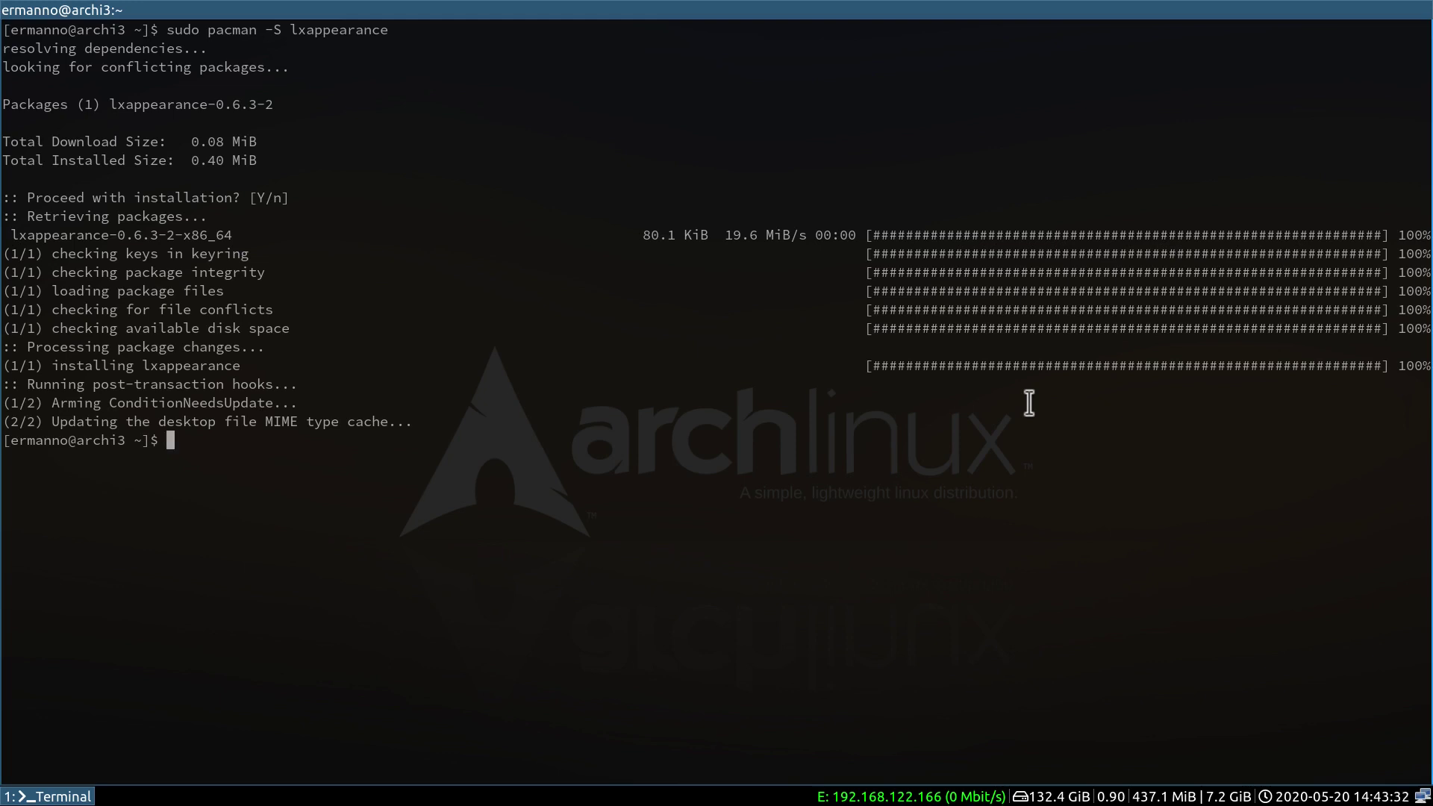
- Open the i3 configuration file .config/i3/config in vim from the terminal
{"action": "type", "text": "vim .config/i3/co"}
{"action": "key", "text": "Tab"}
{"action": "key", "text": "Return"}
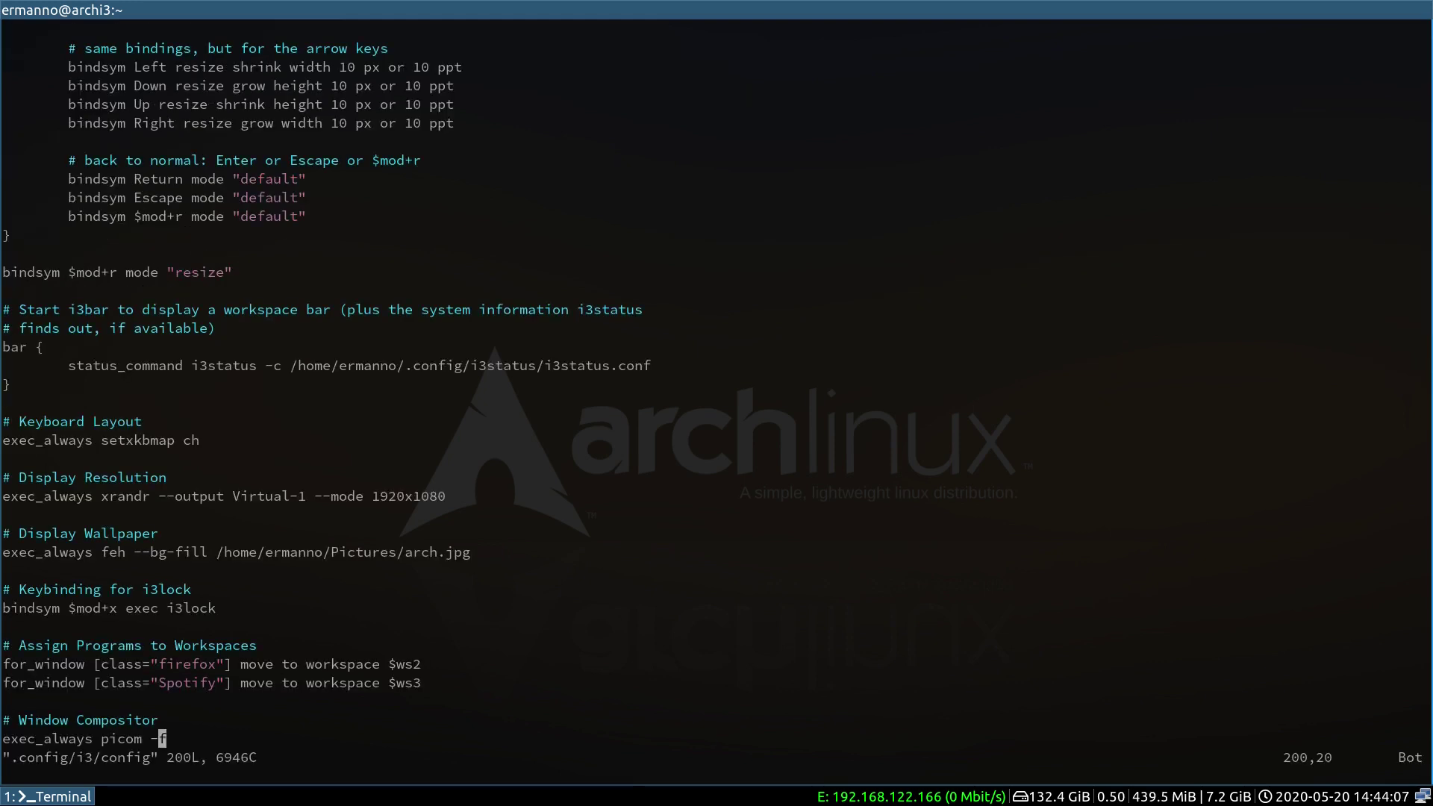
{"action": "left_click", "coordinate": [311, 623]}
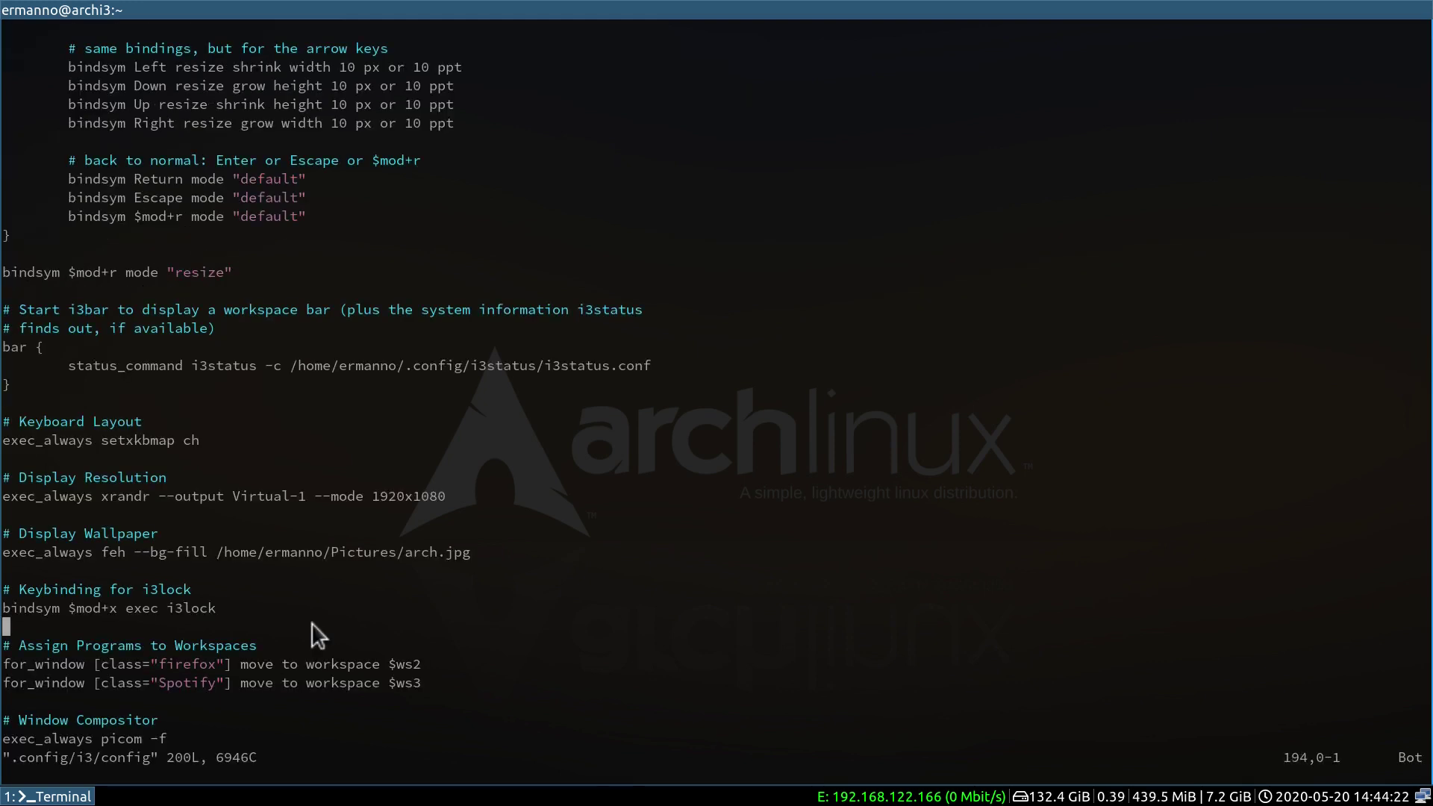
- Launch Firefox, switch to its workspace 2 and start a new browsing session
{"action": "key", "text": "super+d"}
{"action": "type", "text": "fire"}
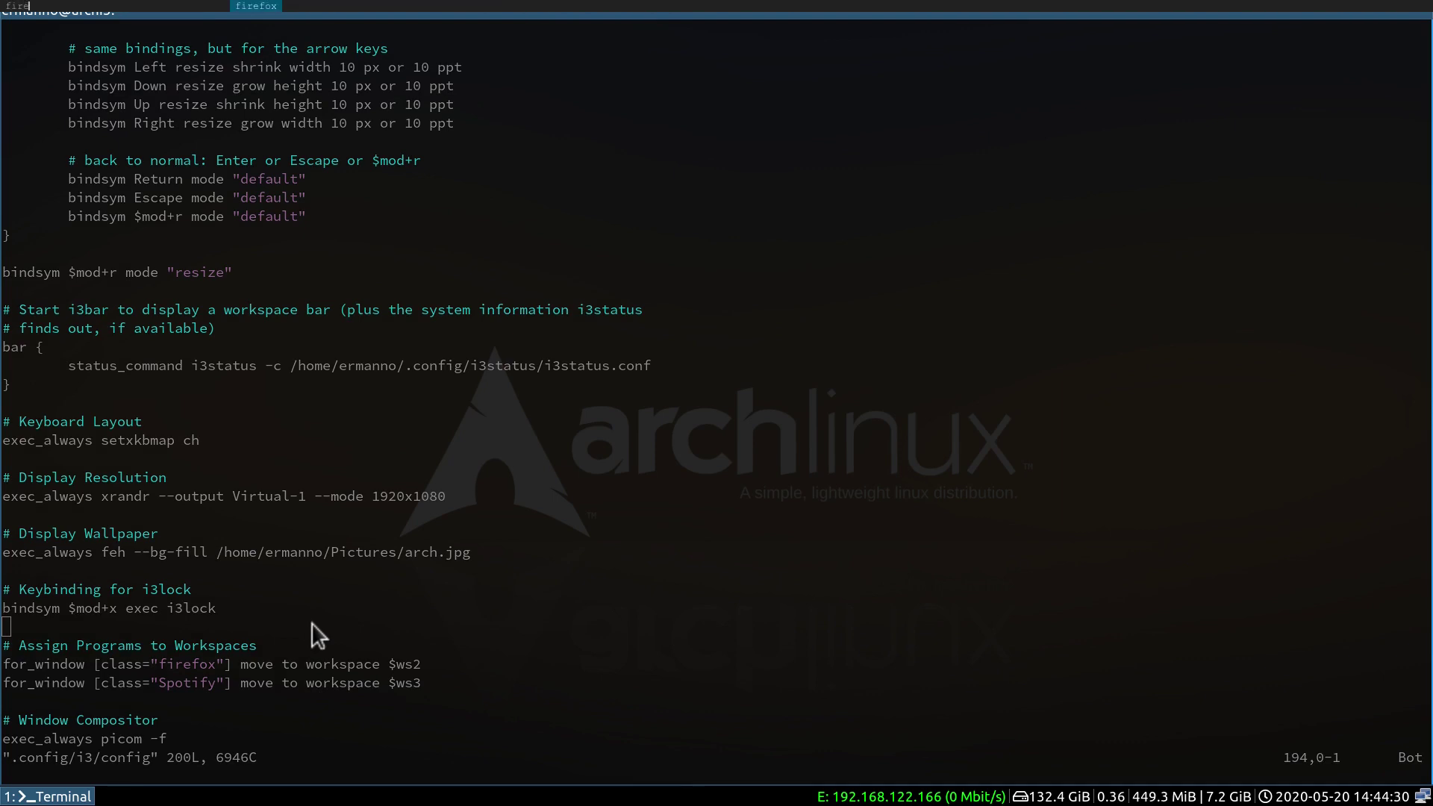
{"action": "key", "text": "Return"}
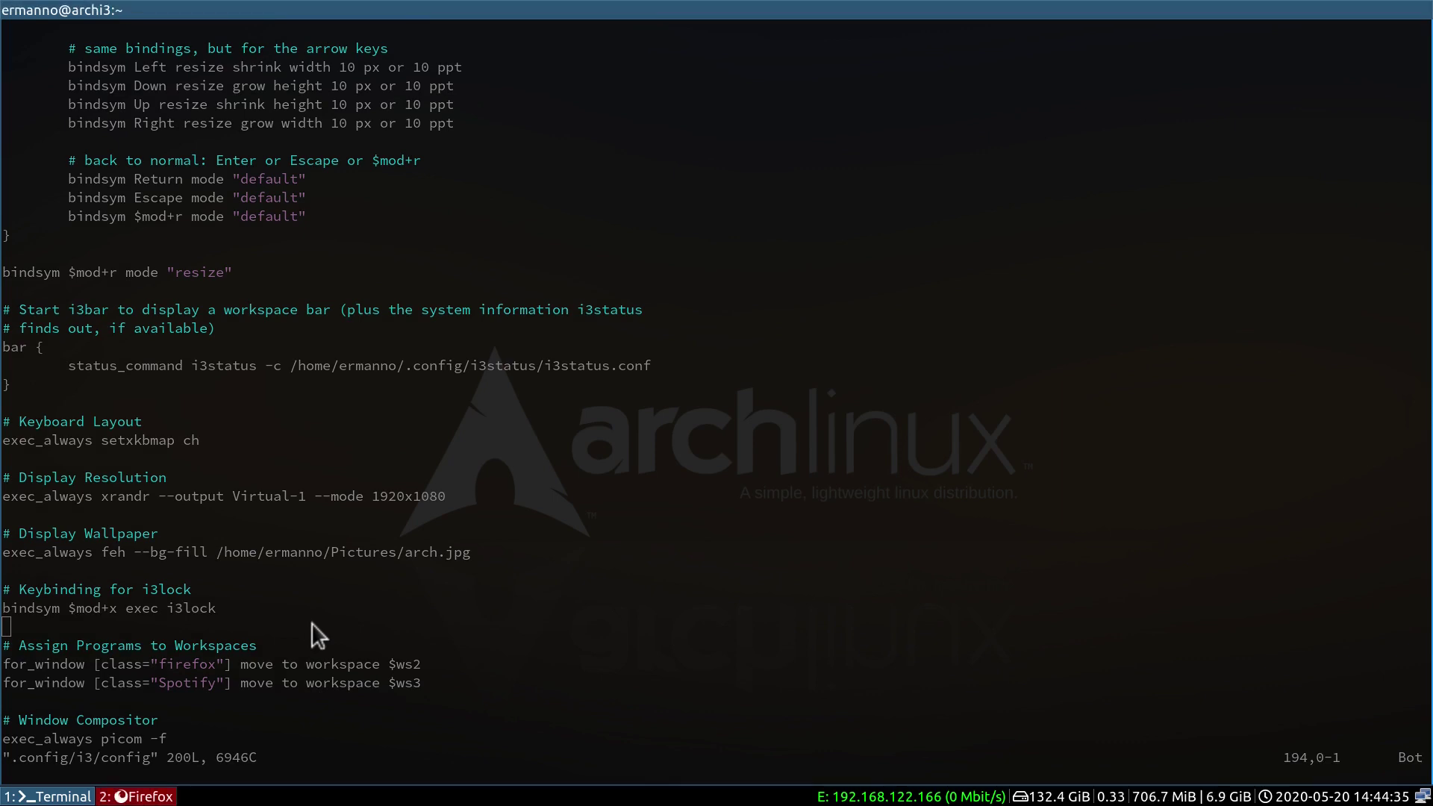
{"action": "key", "text": "super+2"}
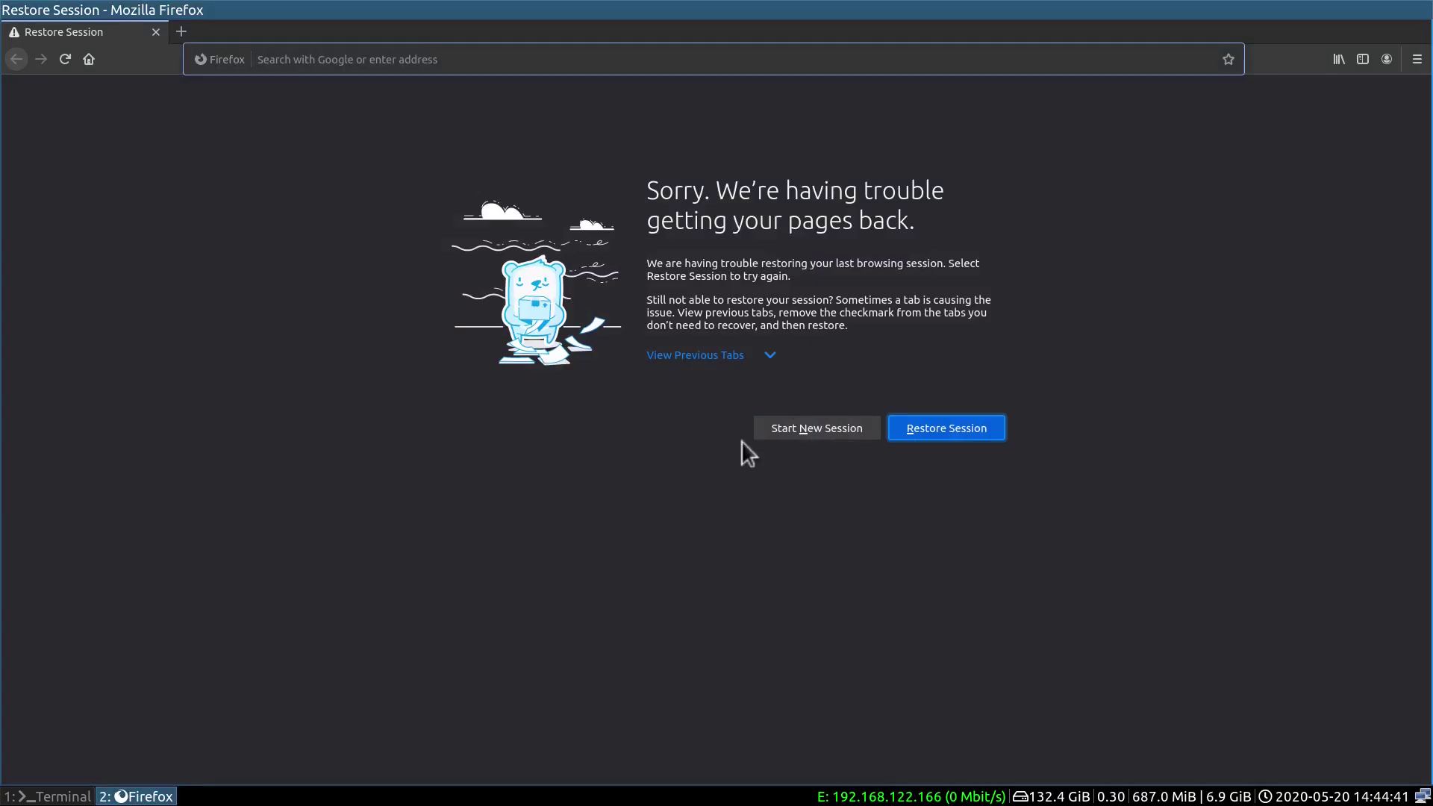
{"action": "left_click", "coordinate": [778, 426]}
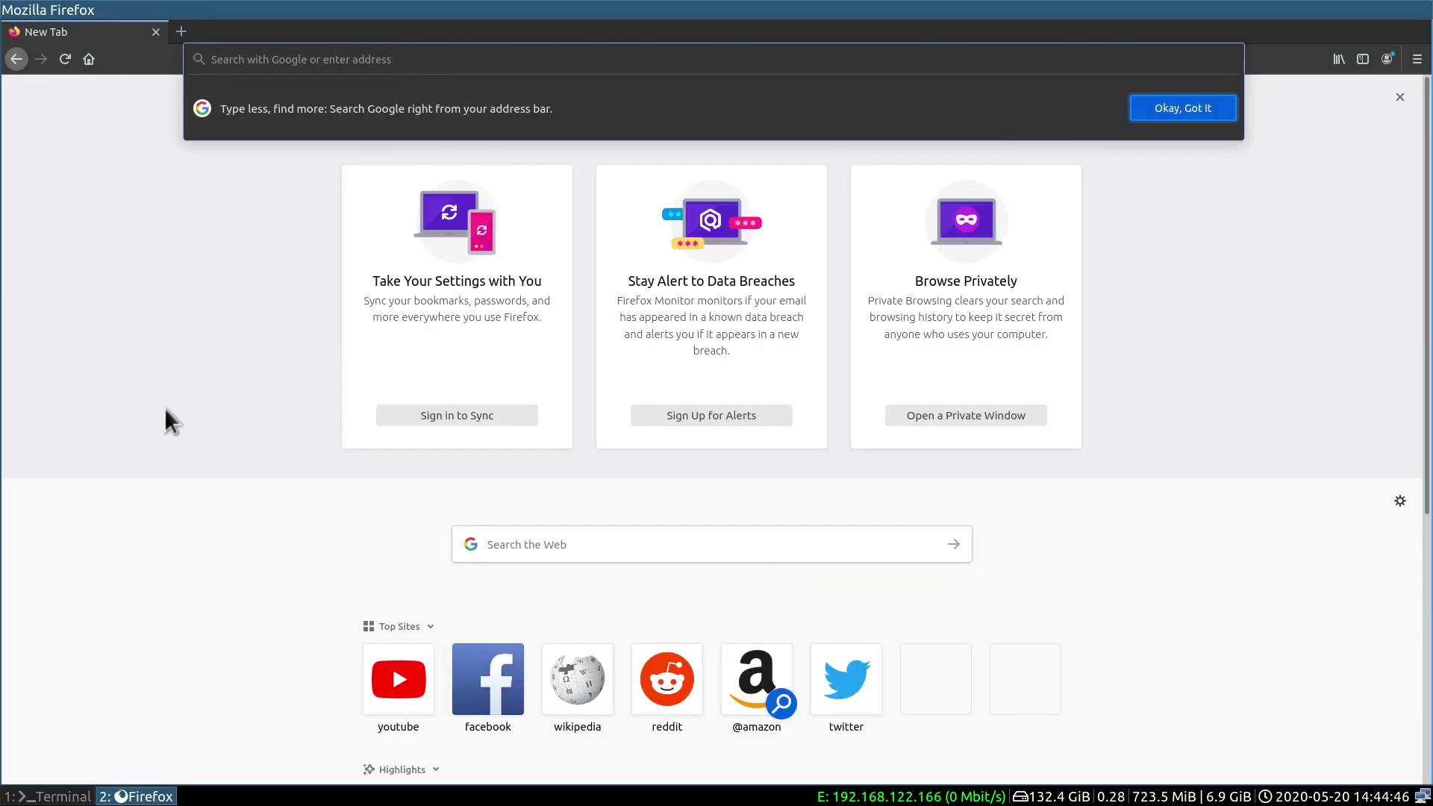
- Go to i3-wm.org and open the User's Guide from its documentation
{"action": "type", "text": "i3"}
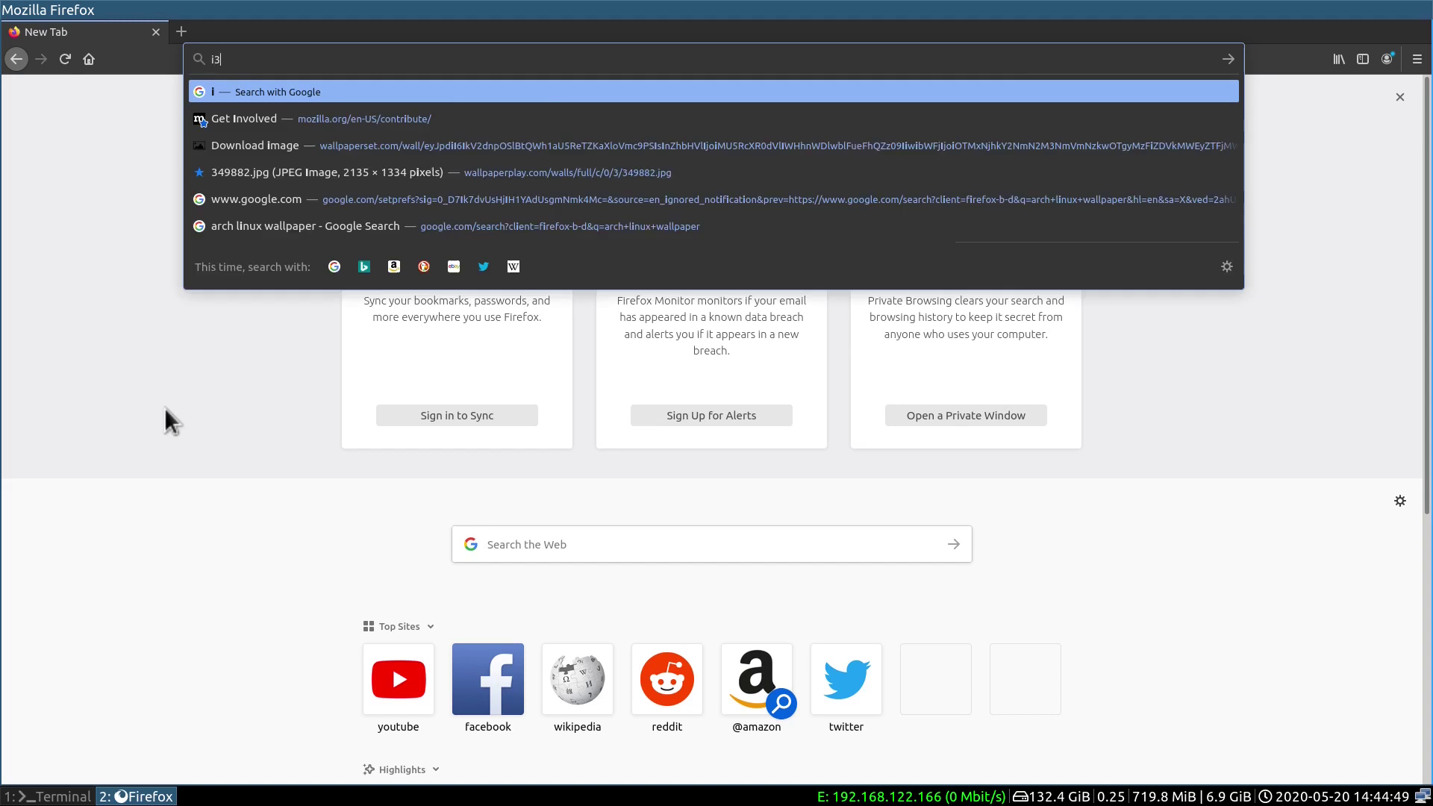
{"action": "type", "text": "-wm.org"}
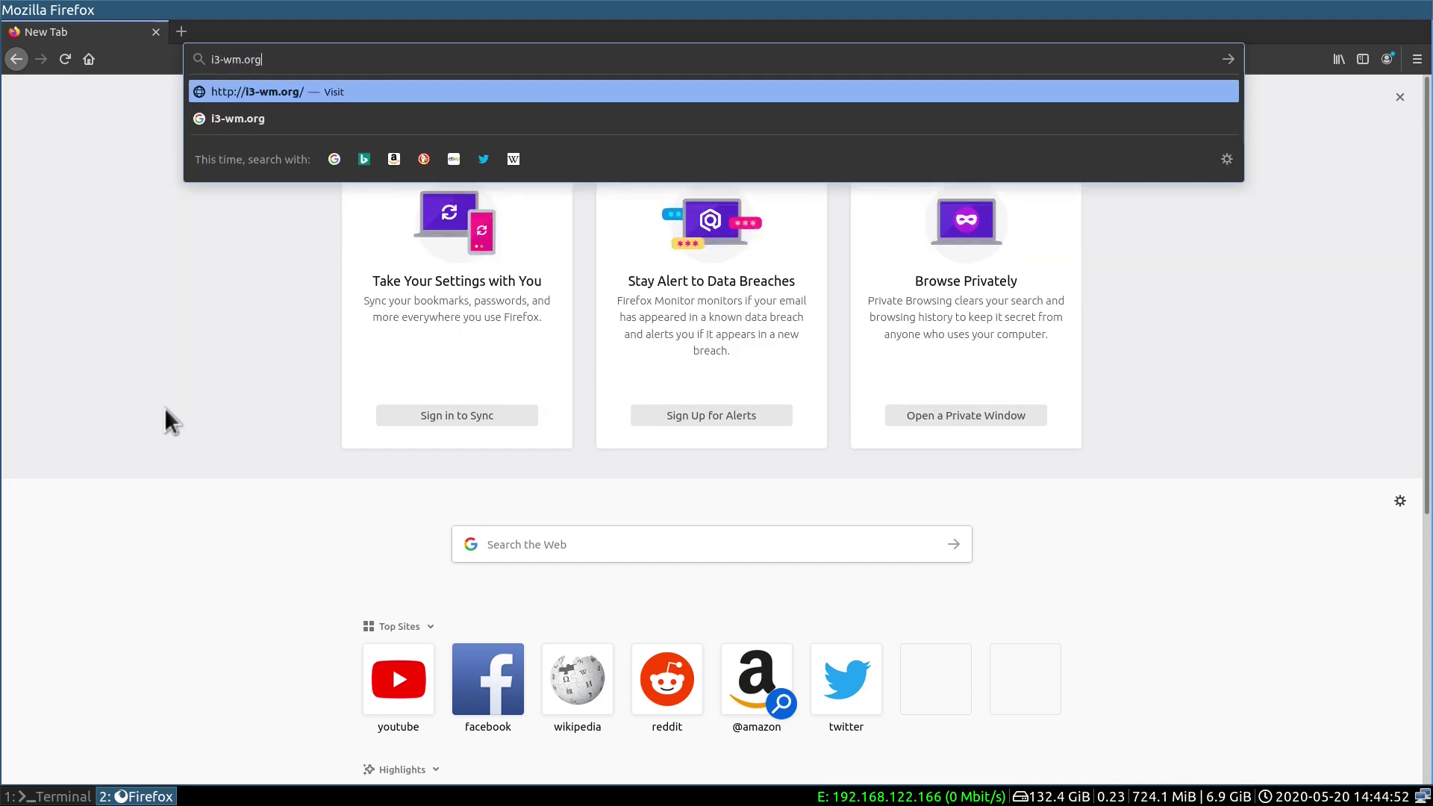
{"action": "key", "text": "Return"}
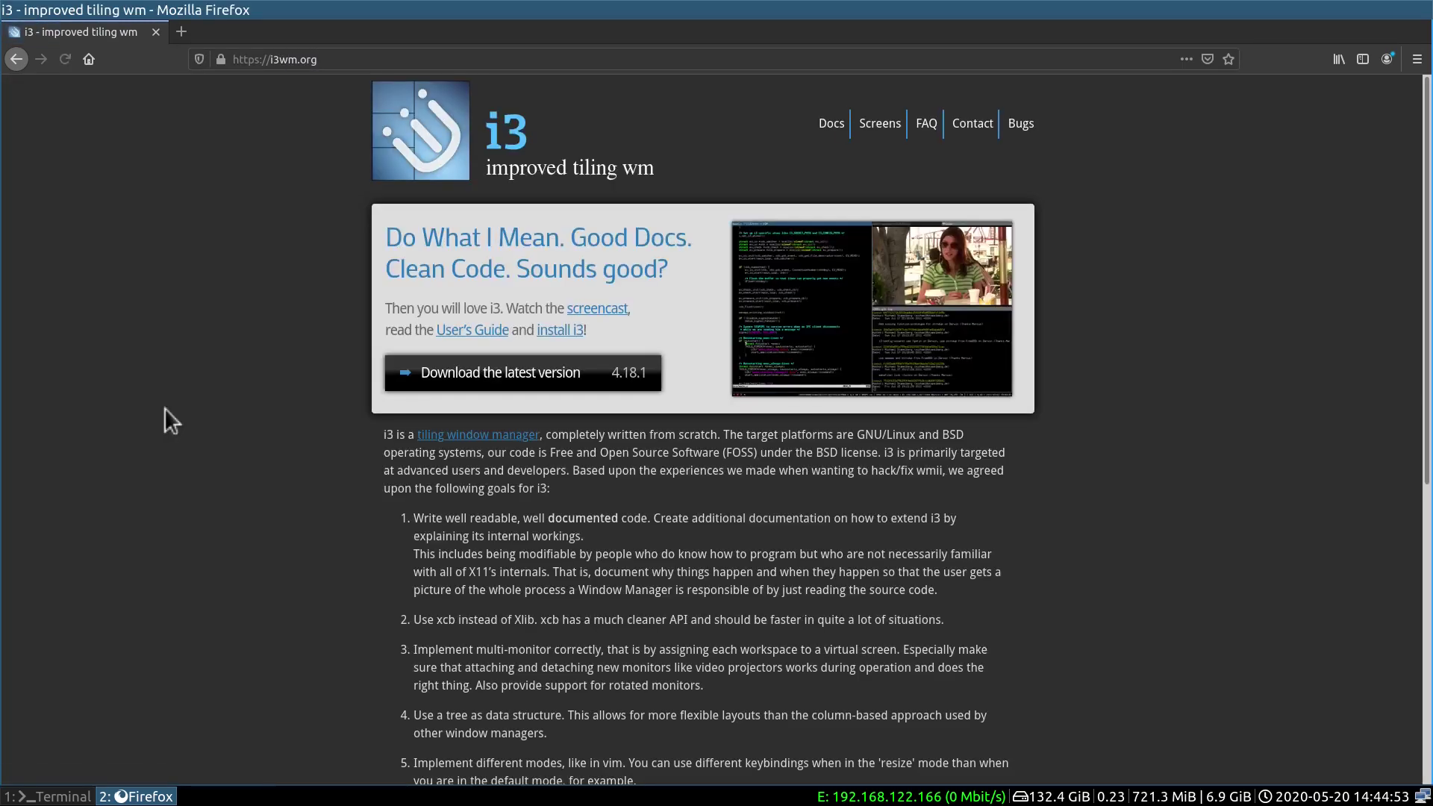
{"action": "left_click", "coordinate": [839, 125]}
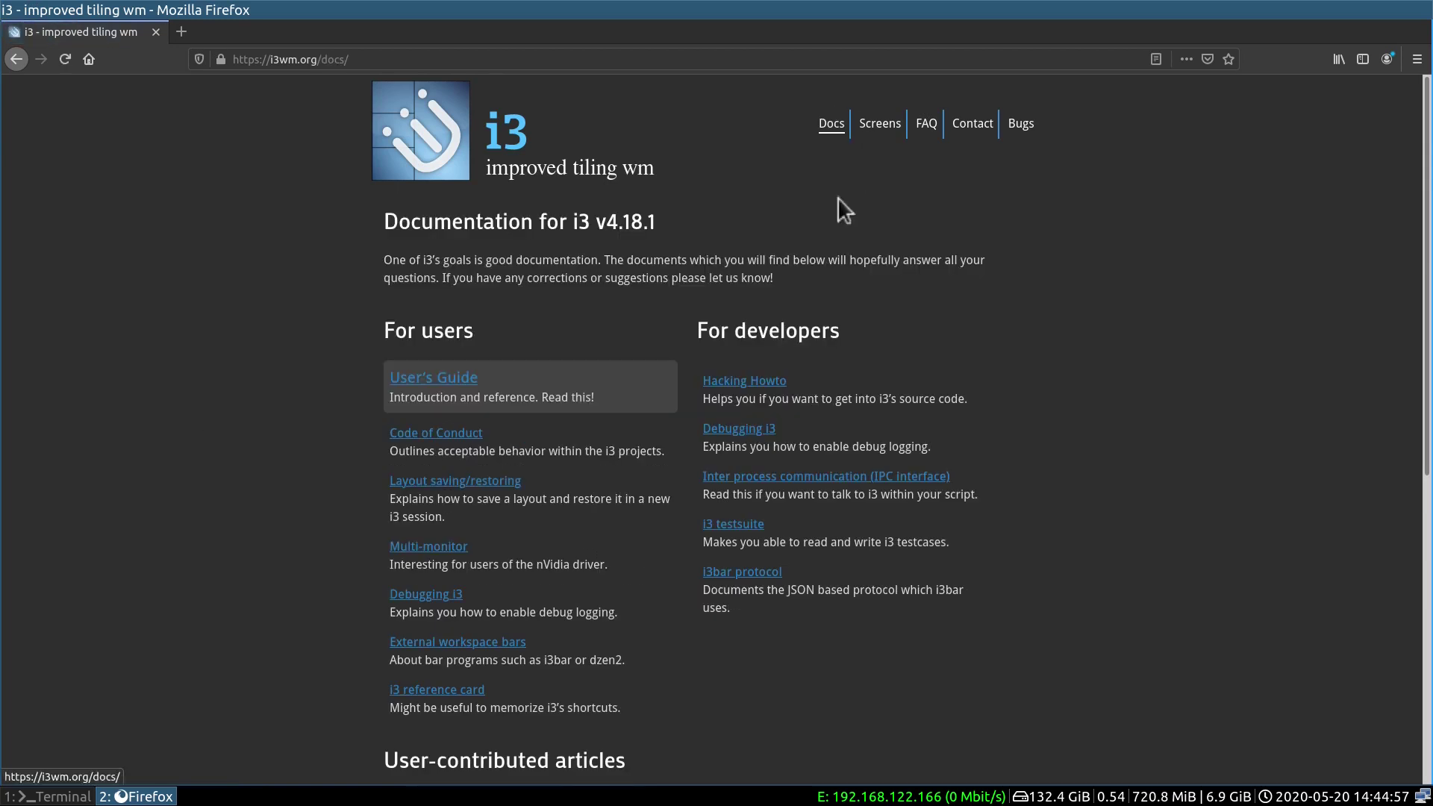
{"action": "left_click", "coordinate": [452, 385]}
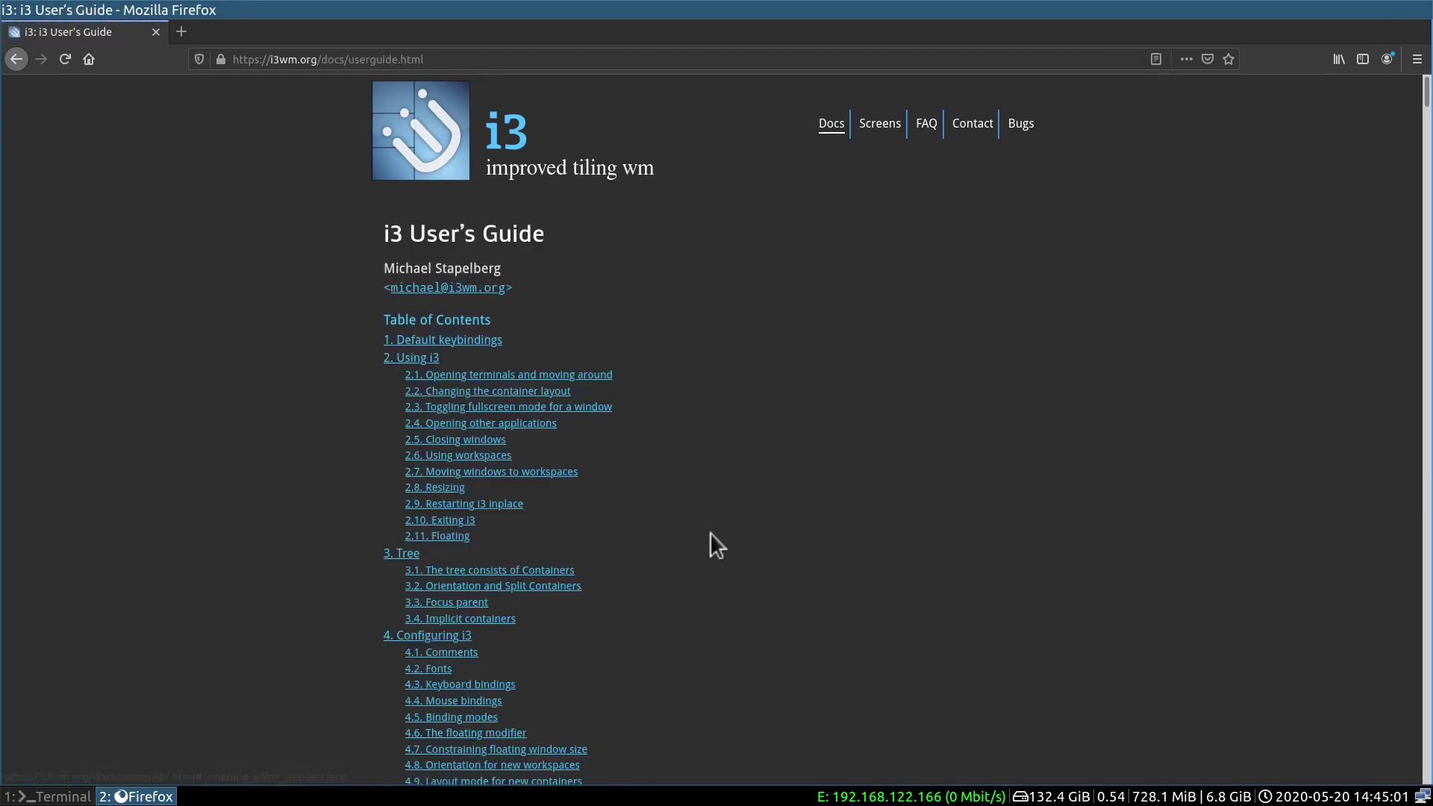
- Open section 4.20 Changing colors of the guide and read the color classes, syntax and default color examples
{"action": "scroll", "coordinate": [892, 624], "scroll_direction": "down", "scroll_amount": 5}
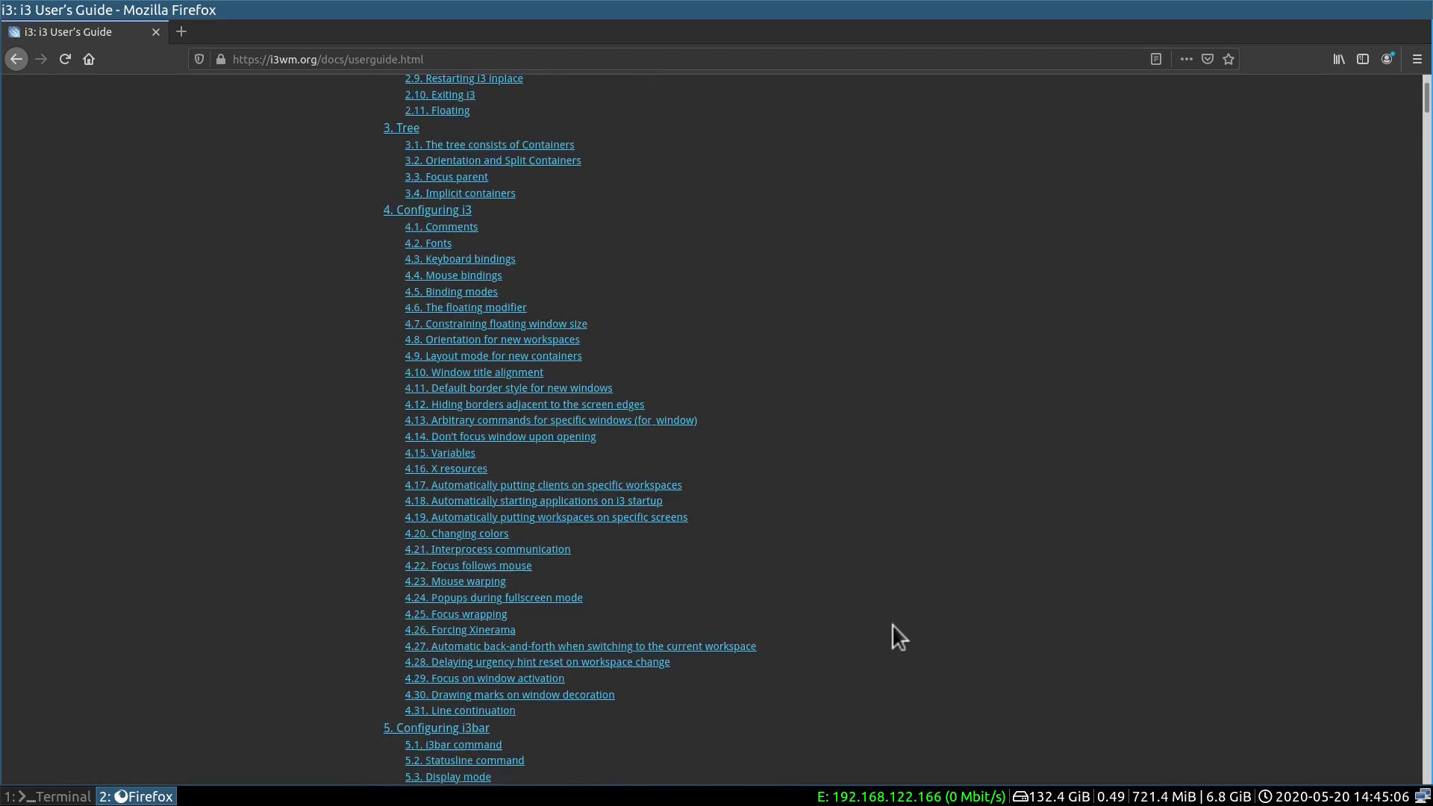
{"action": "left_click", "coordinate": [460, 536]}
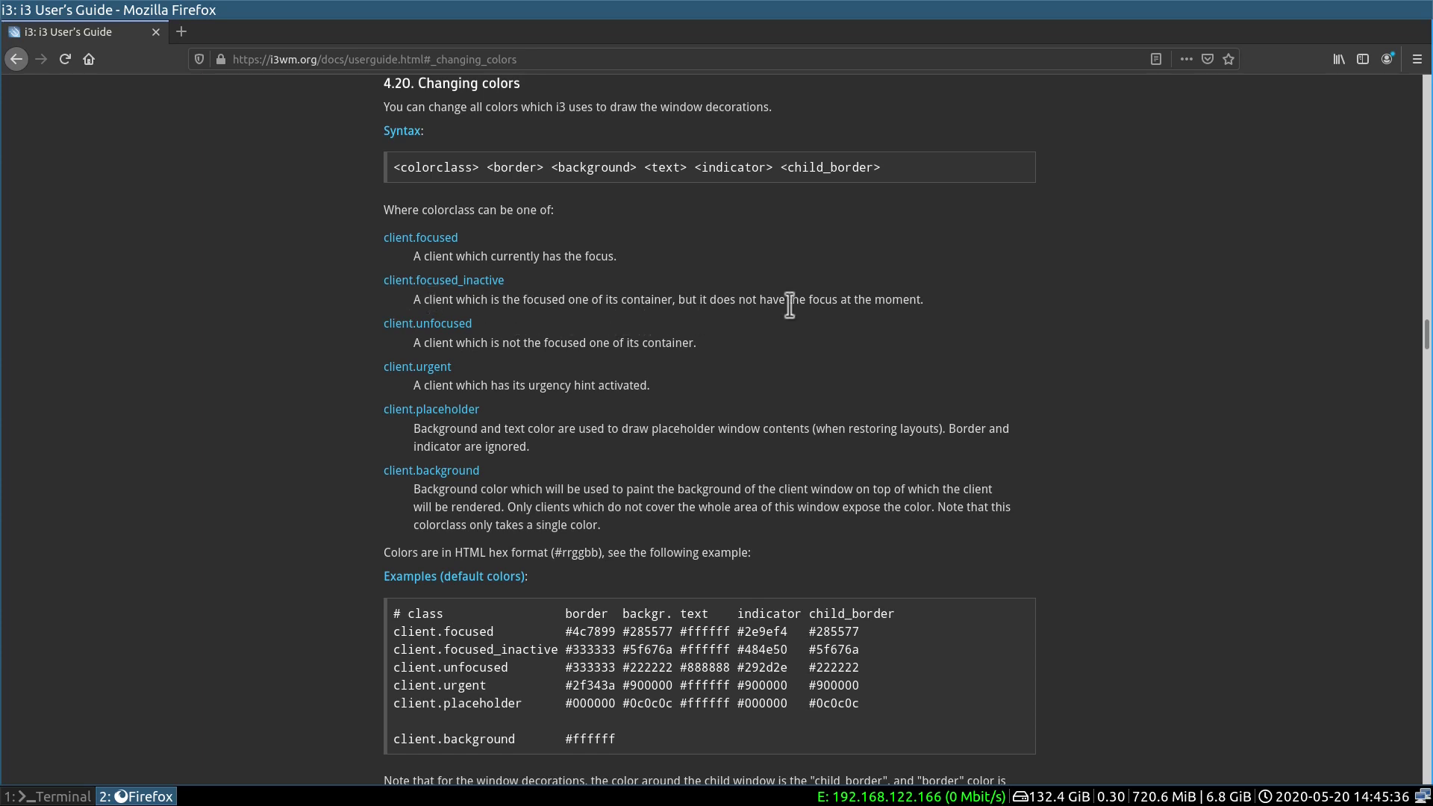
{"action": "scroll", "coordinate": [338, 359], "scroll_direction": "down", "scroll_amount": 5}
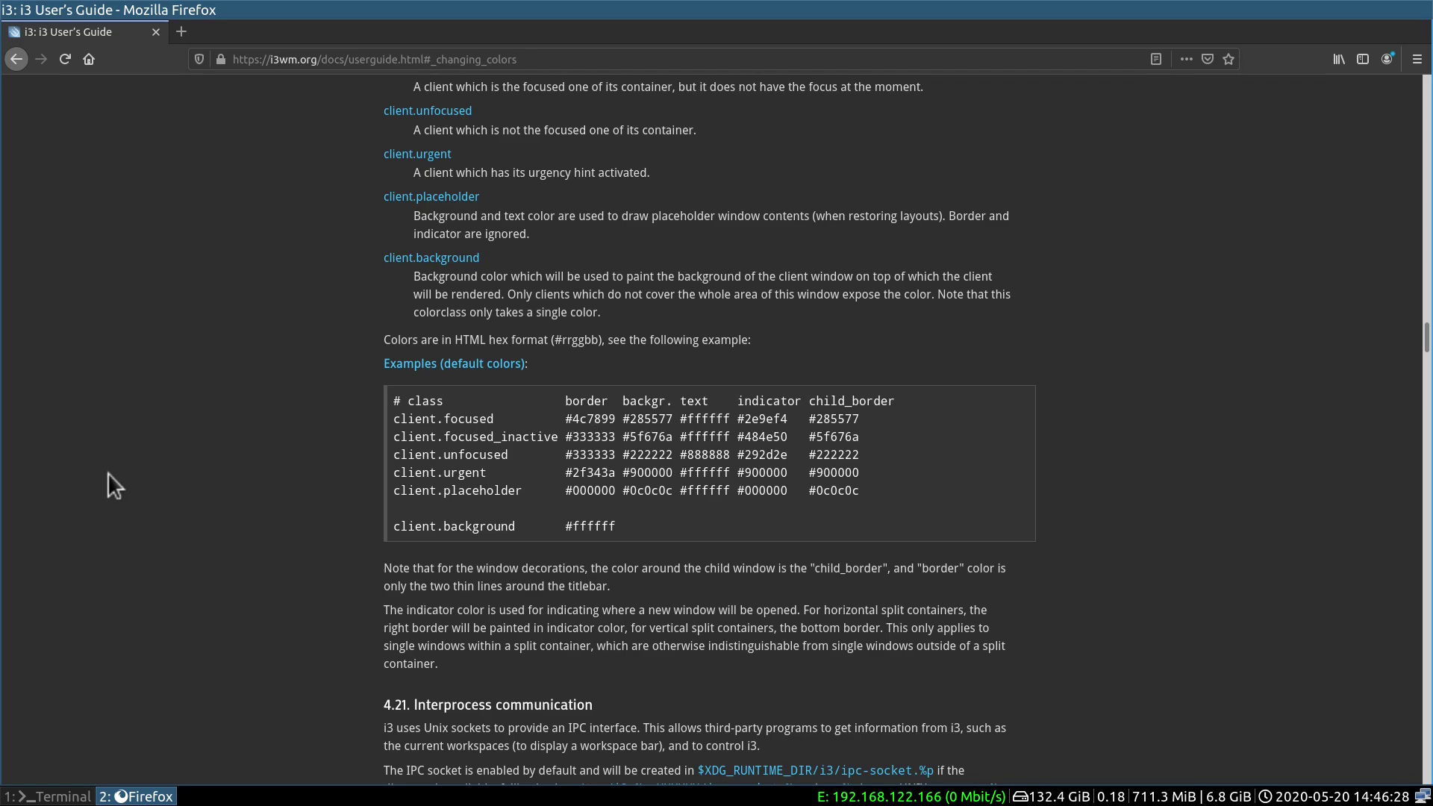
- Return to the i3 config in the terminal and add the comment "# Window Colors" below the resize mode keybinding
{"action": "key", "text": "super+1"}
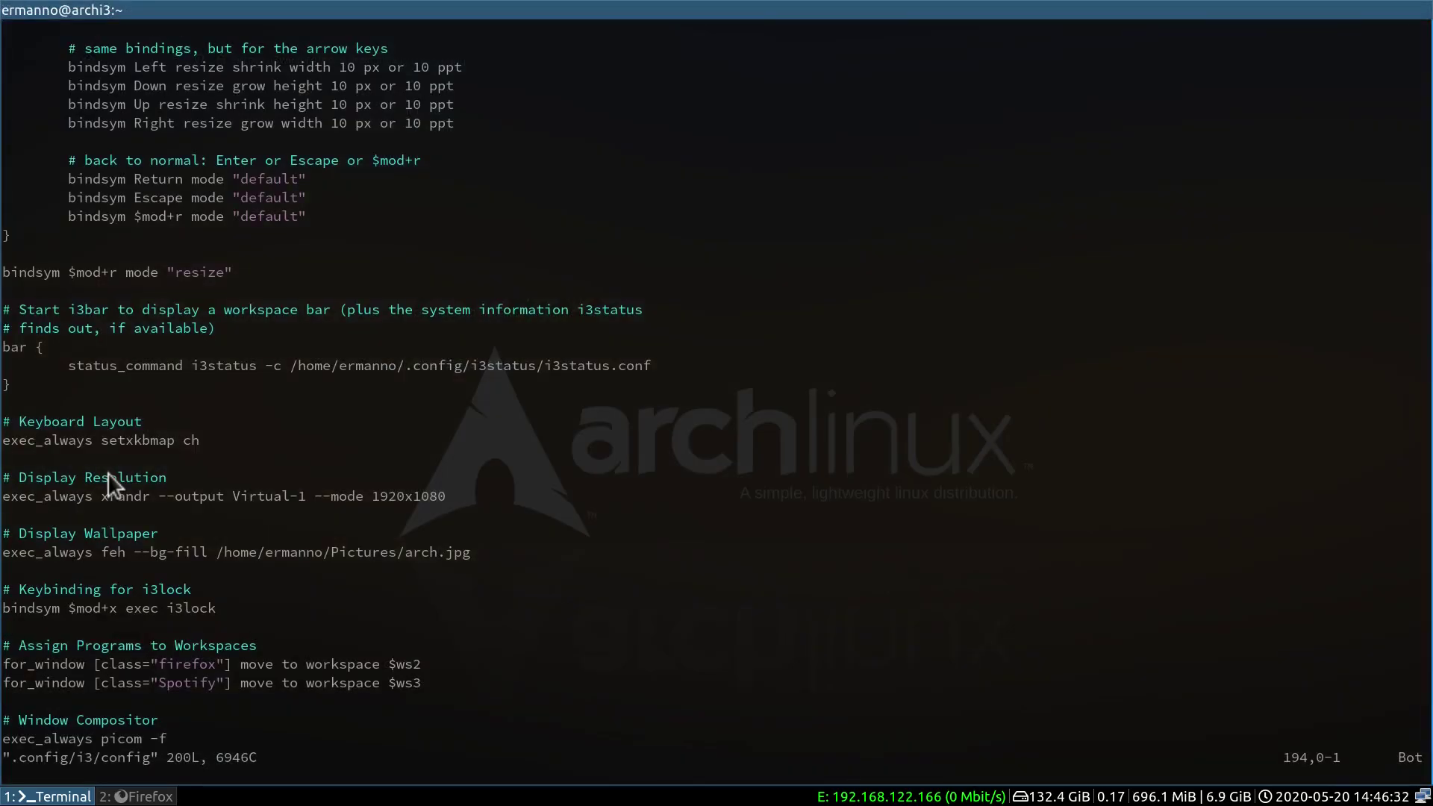
{"action": "key", "text": "k"}
{"action": "key", "text": "dollar"}
{"action": "key", "text": "k"}
{"action": "key", "text": "k"}
{"action": "key", "text": "k"}
{"action": "key", "text": "k"}
{"action": "key", "text": "k"}
{"action": "key", "text": "k"}
{"action": "key", "text": "k"}
{"action": "key", "text": "k"}
{"action": "key", "text": "k"}
{"action": "key", "text": "k"}
{"action": "key", "text": "k"}
{"action": "key", "text": "k"}
{"action": "key", "text": "k"}
{"action": "key", "text": "k"}
{"action": "key", "text": "k"}
{"action": "key", "text": "k"}
{"action": "key", "text": "k"}
{"action": "key", "text": "k"}
{"action": "key", "text": "i"}
{"action": "key", "text": "Right"}
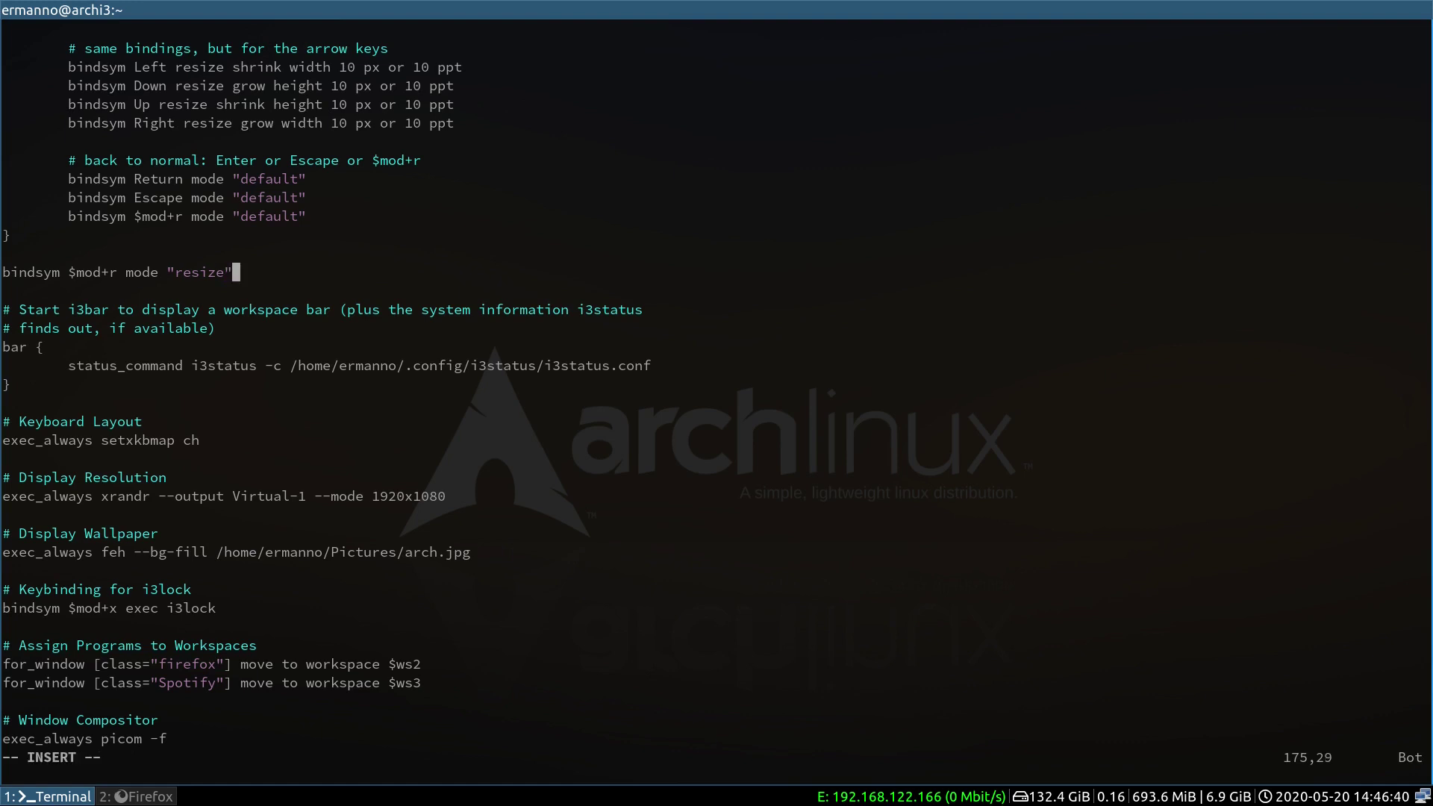
{"action": "key", "text": "Return"}
{"action": "key", "text": "Return"}
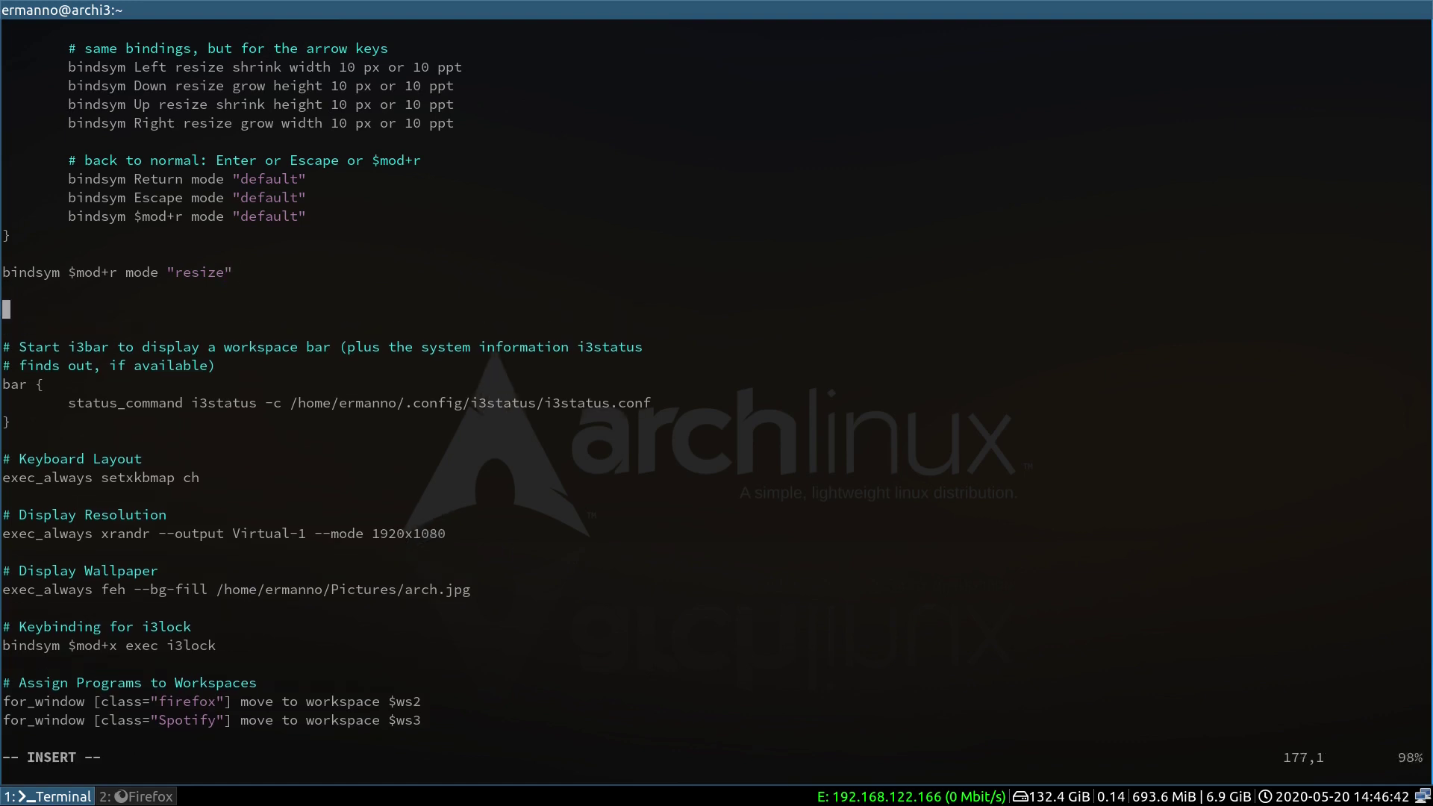
{"action": "type", "text": "# Window Colors"}
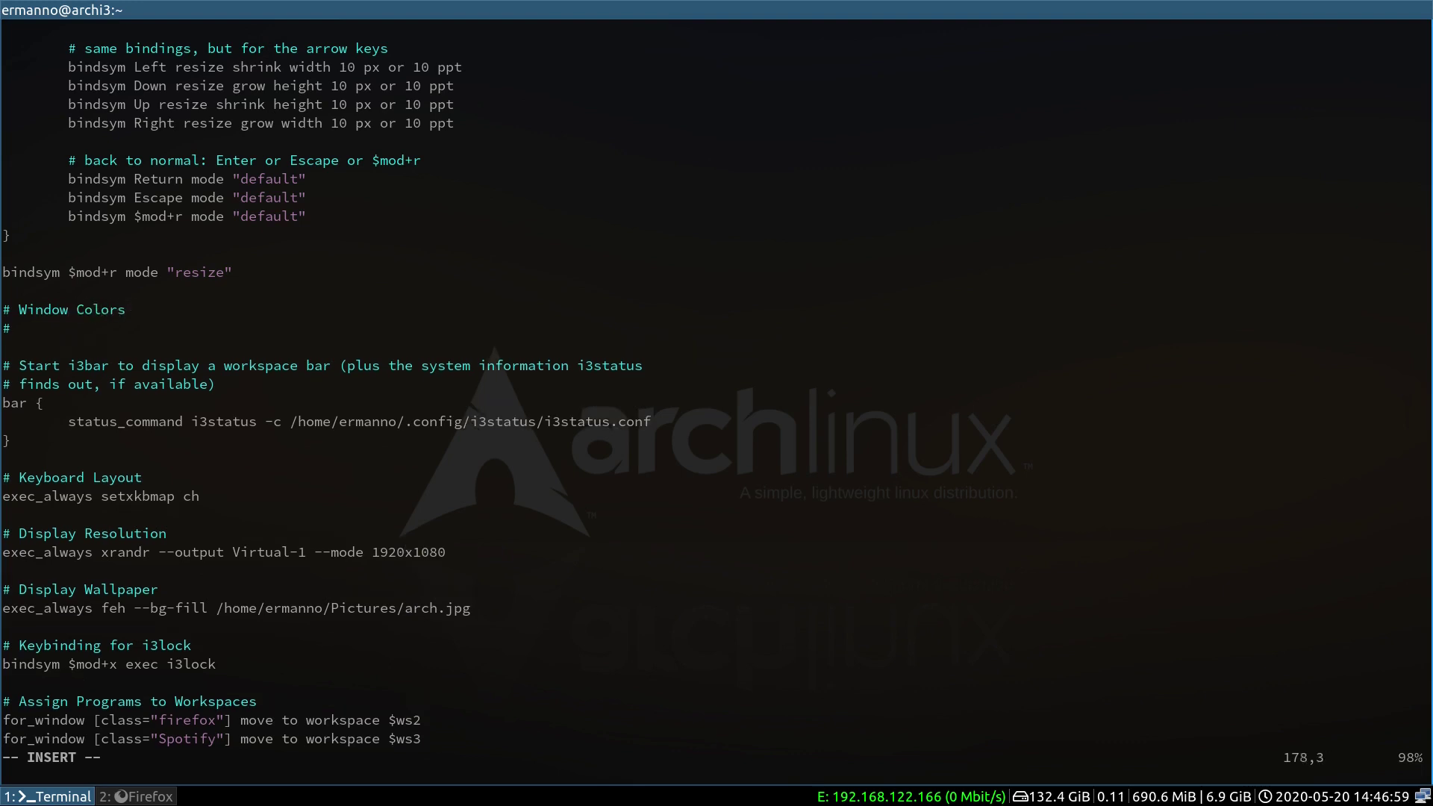
- Start a variable definition "set $bgcolor" on the line below the Window Colors comment
{"action": "key", "text": "Return"}
{"action": "key", "text": "BackSpace"}
{"action": "key", "text": "BackSpace"}
{"action": "type", "text": "set $bgcolor"}
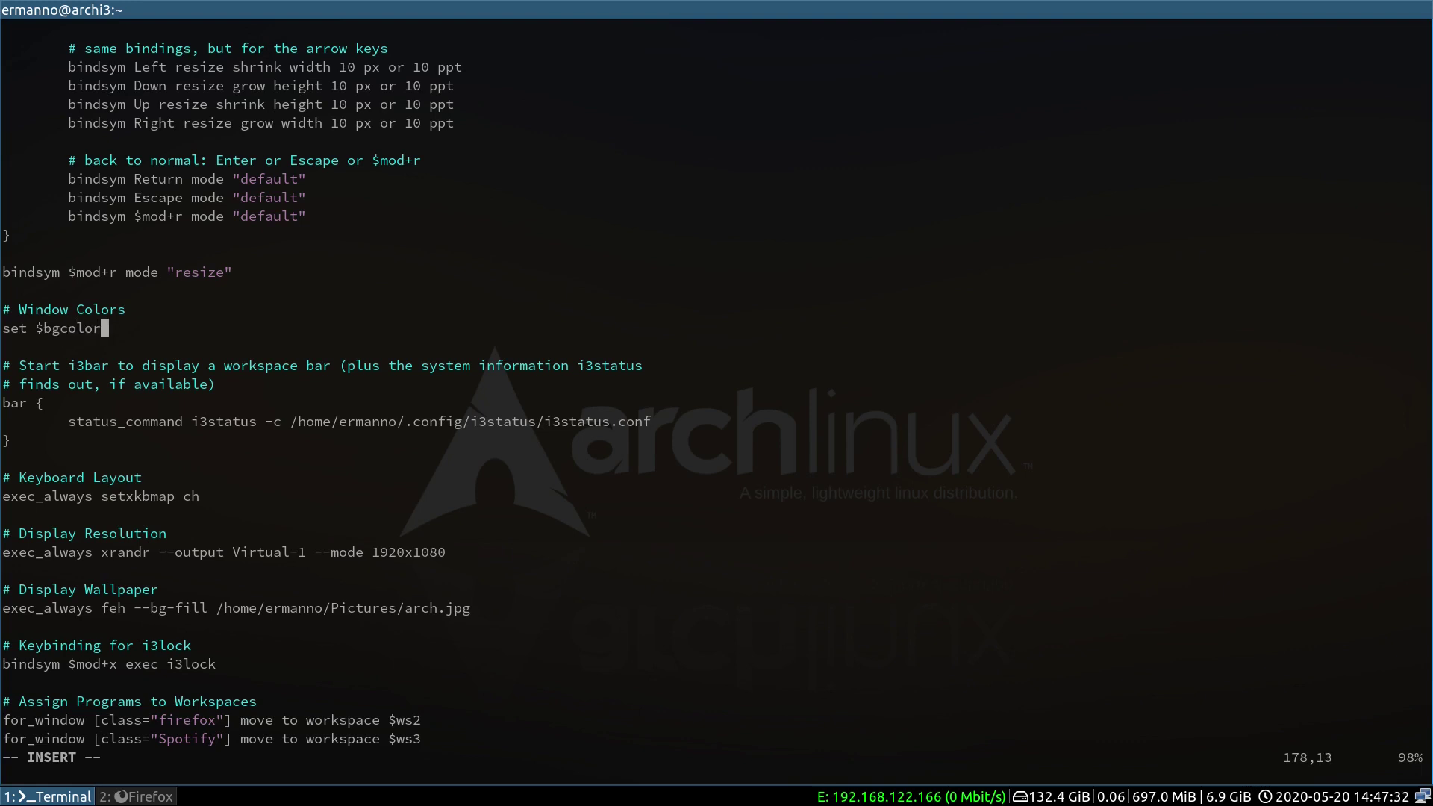
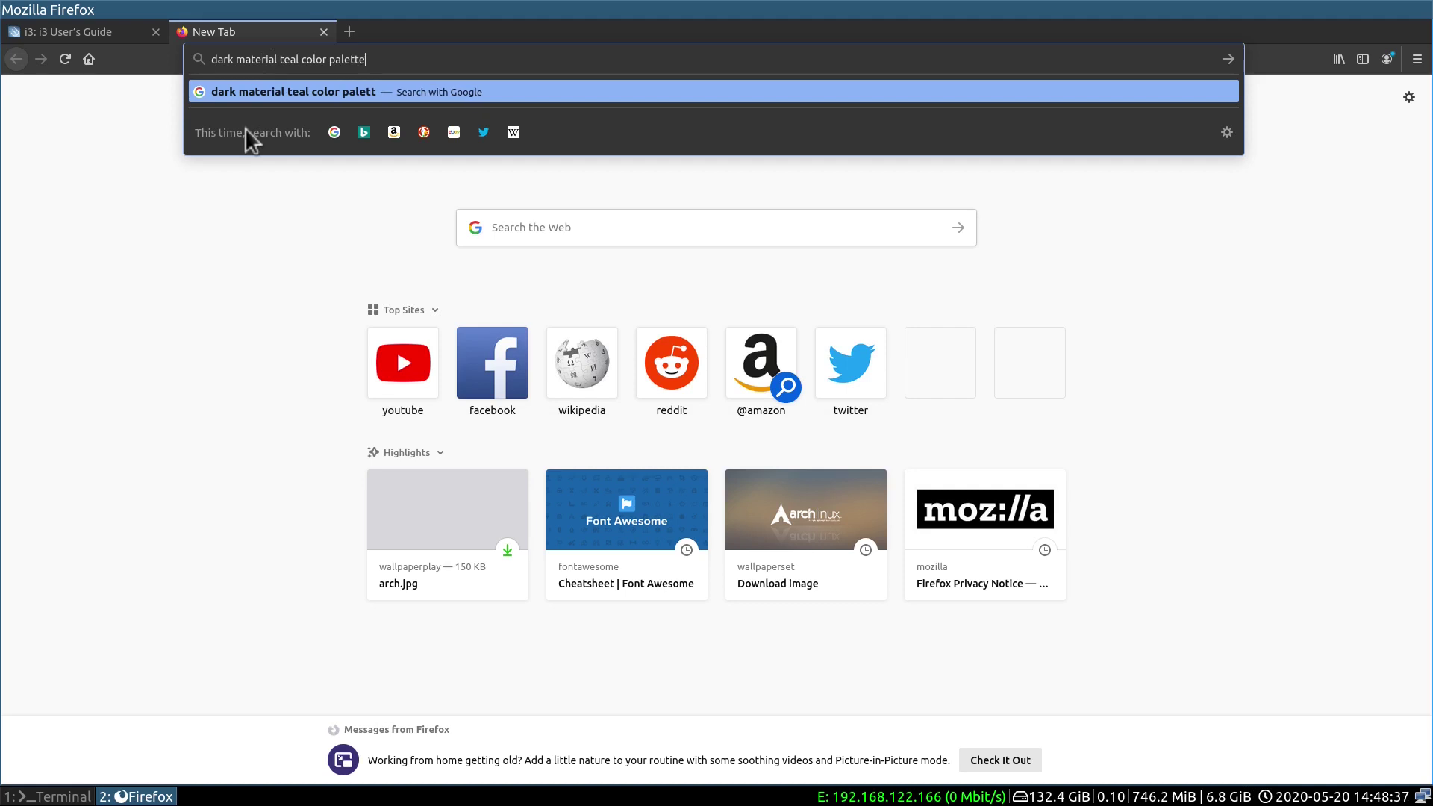
- Search Google in Firefox for "dark material teal color palette", open the Color Hex result and copy the hex code #00897b
{"action": "key", "text": "Return"}
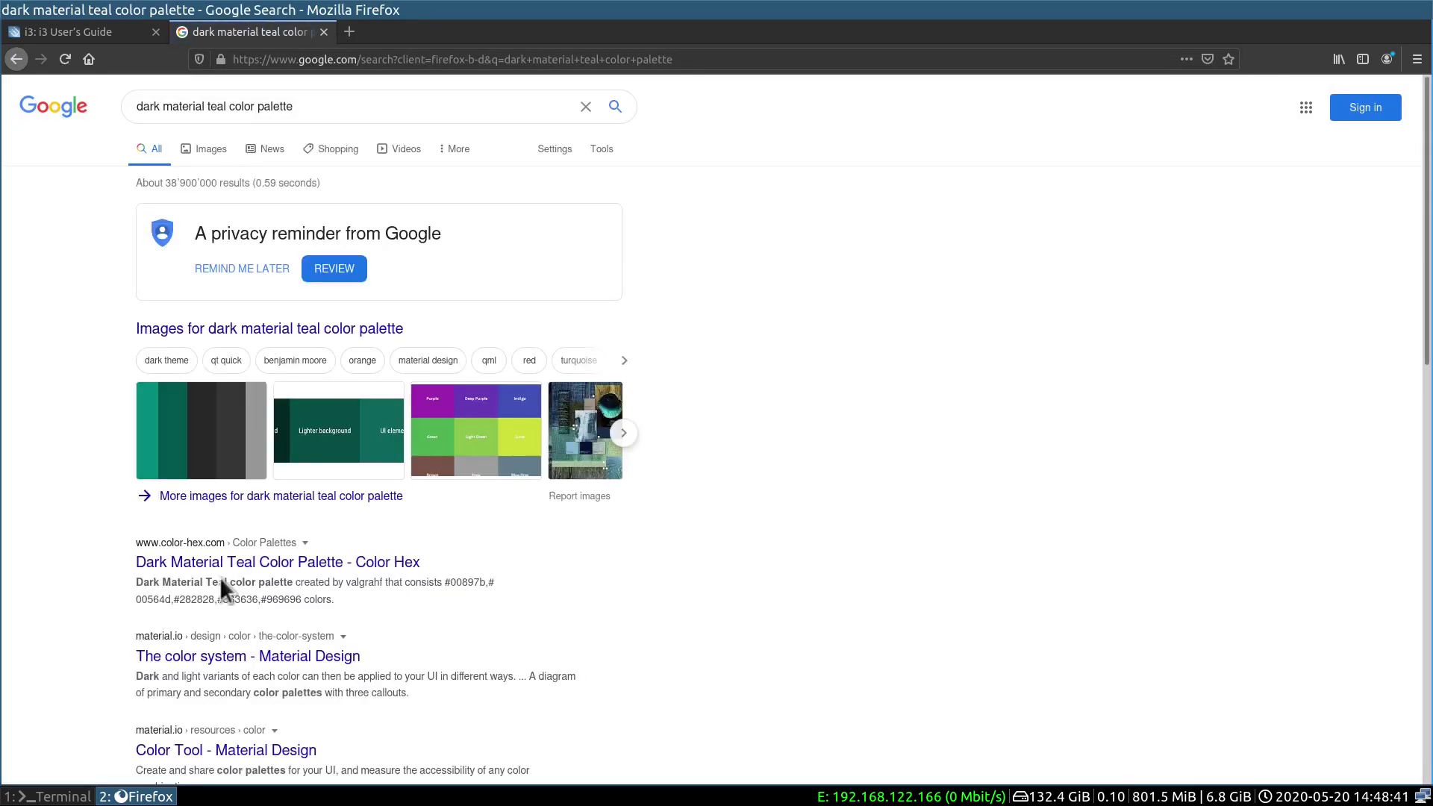
{"action": "left_click", "coordinate": [270, 566]}
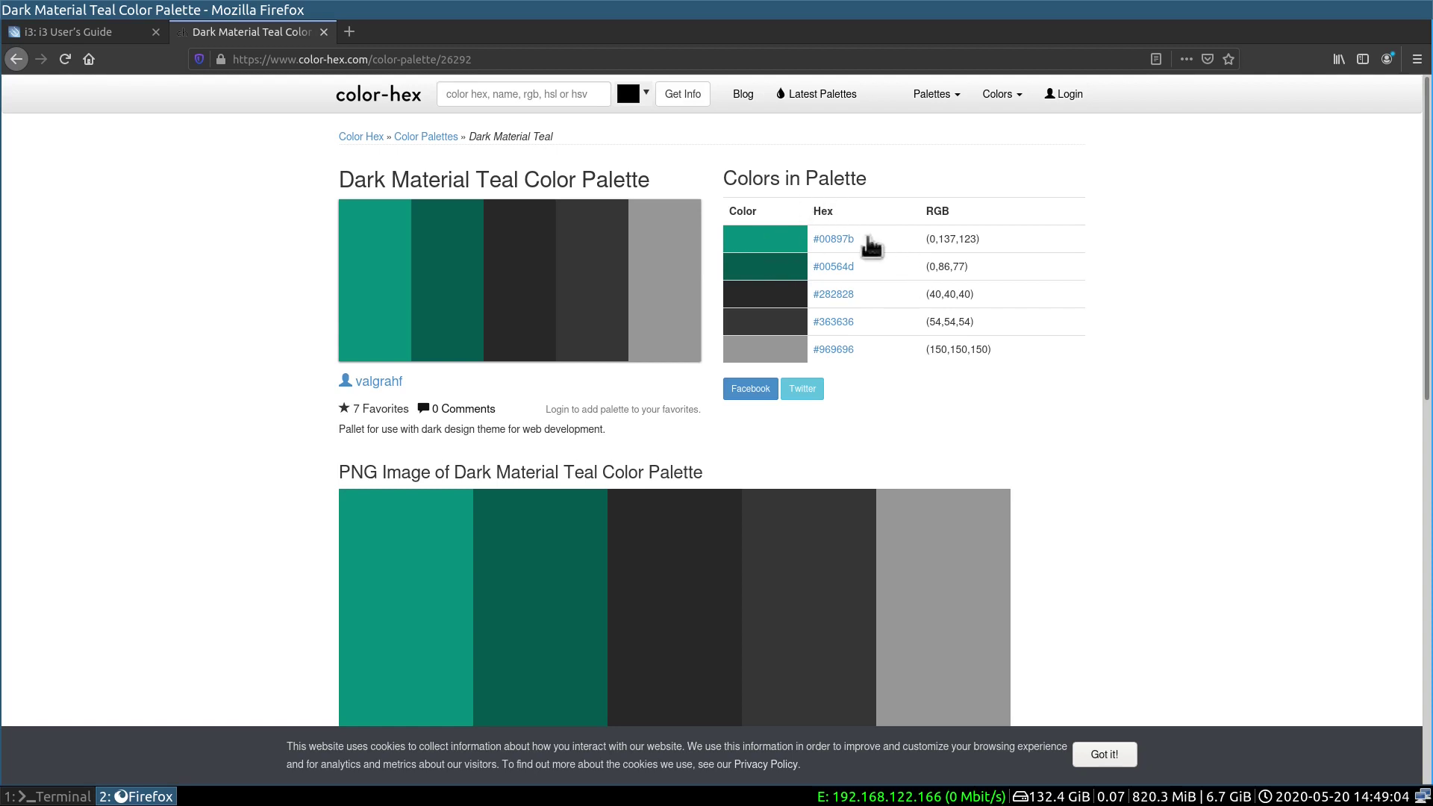
{"action": "left_click_drag", "start_coordinate": [867, 238], "coordinate": [821, 239]}
{"action": "right_click", "coordinate": [820, 239]}
{"action": "left_click", "coordinate": [857, 383]}
{"action": "left_click", "coordinate": [126, 298]}
- Back in the i3 config, paste #00897b as the value of $bgcolor and begin a new line
{"action": "key", "text": "super+1"}
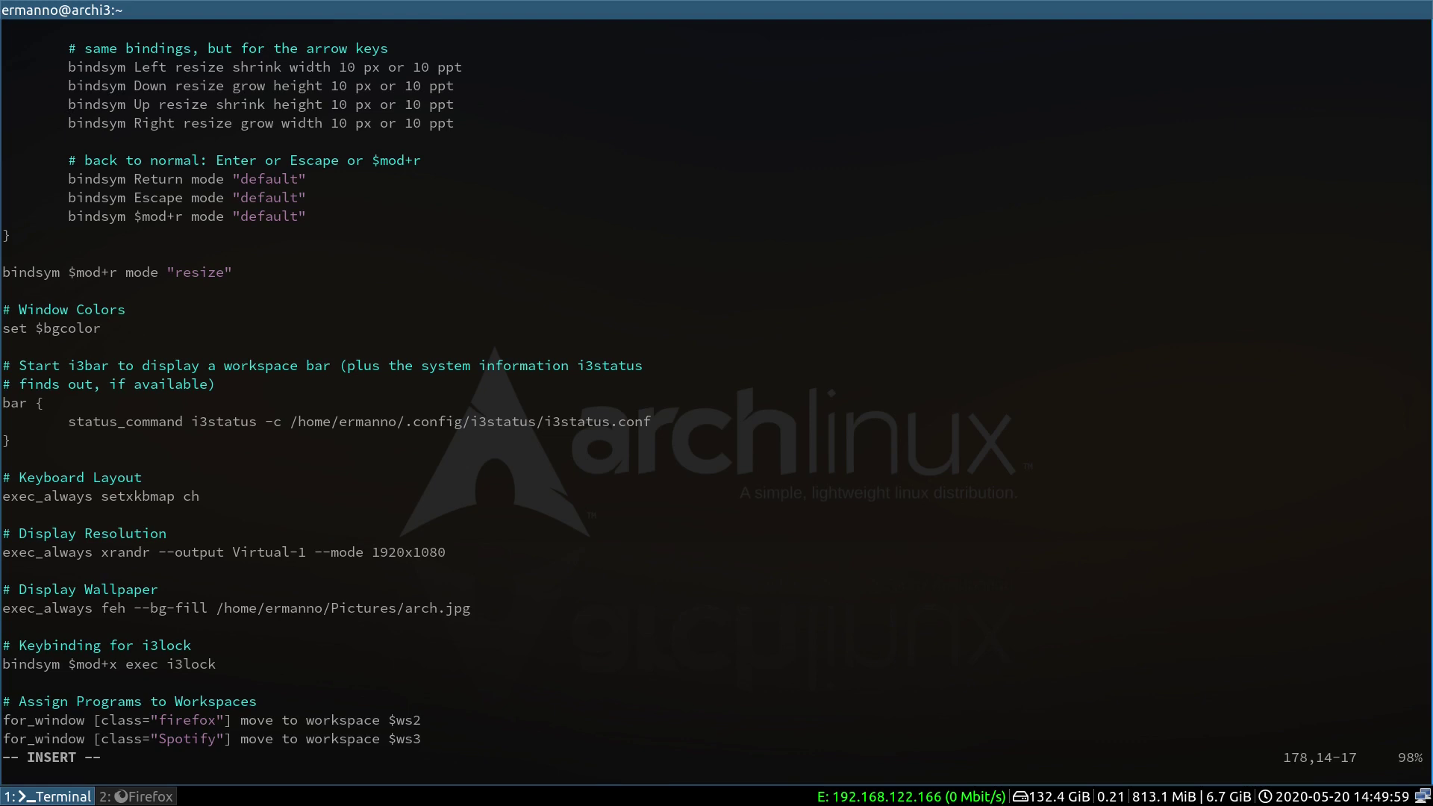
{"action": "key", "text": "ctrl+shift+v"}
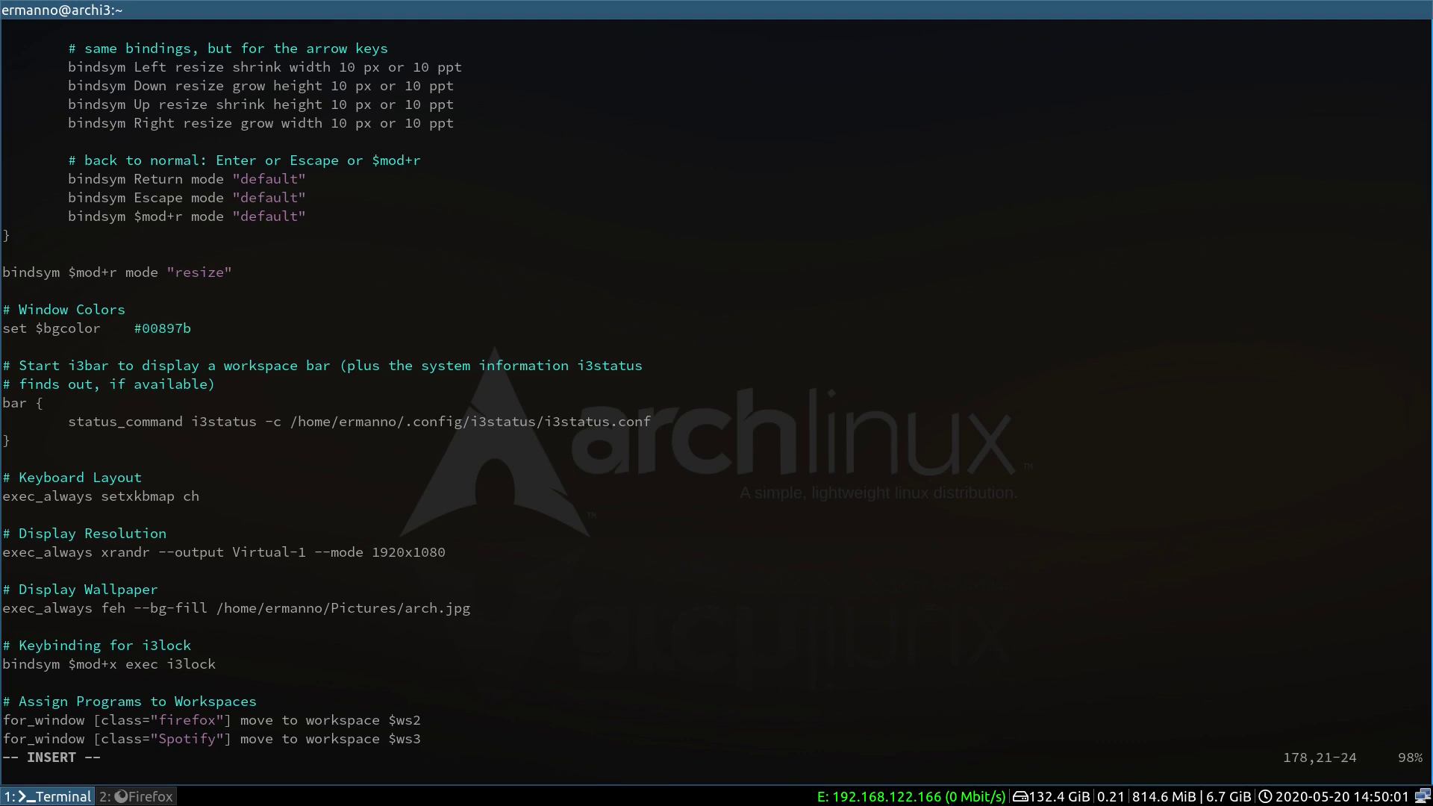
{"action": "key", "text": "Return"}
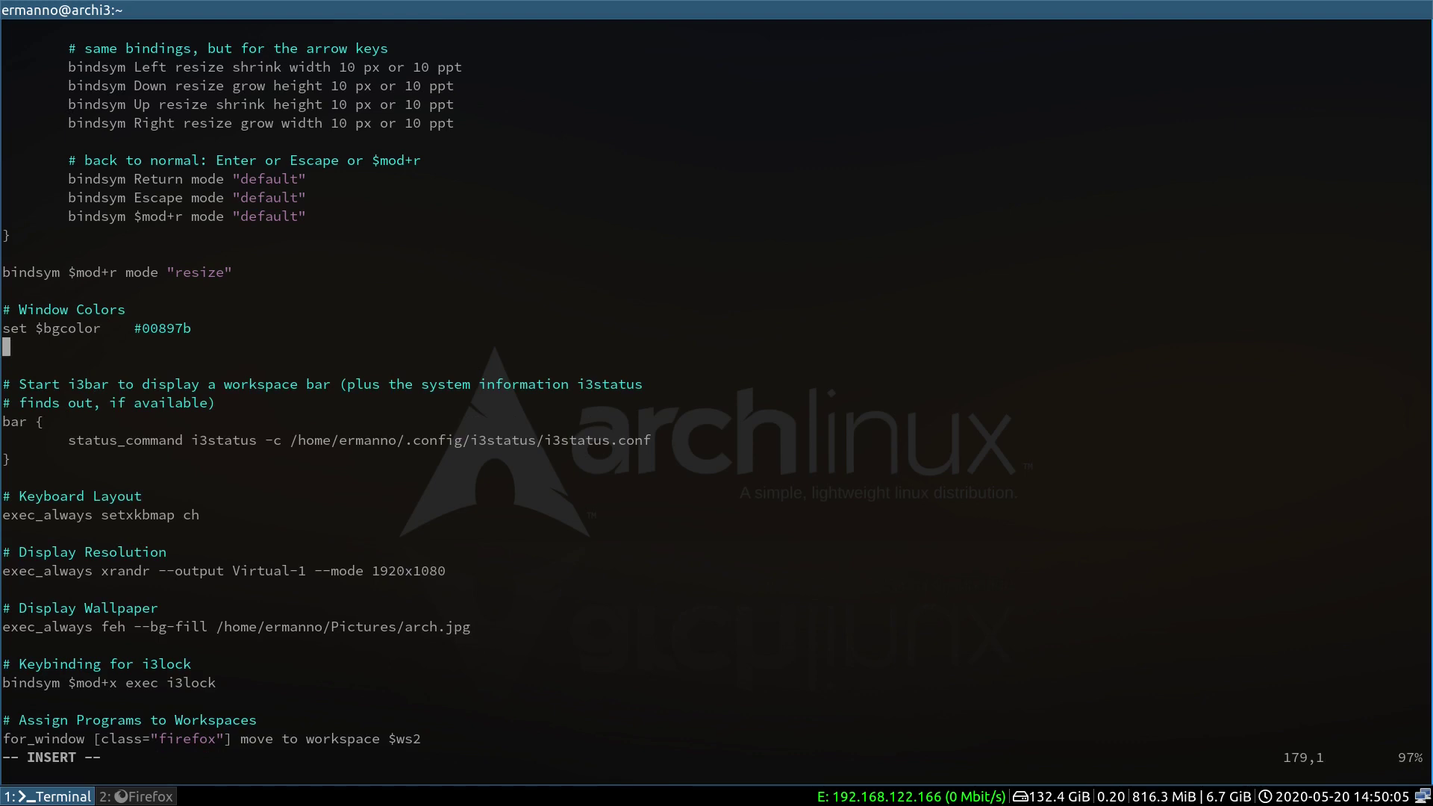
- Add the variable $ibgcolor with the value #363636 copied from the Dark Material Teal palette page
{"action": "type", "text": "set $ibgcolor"}
{"action": "key", "text": "Tab"}
{"action": "key", "text": "super+2"}
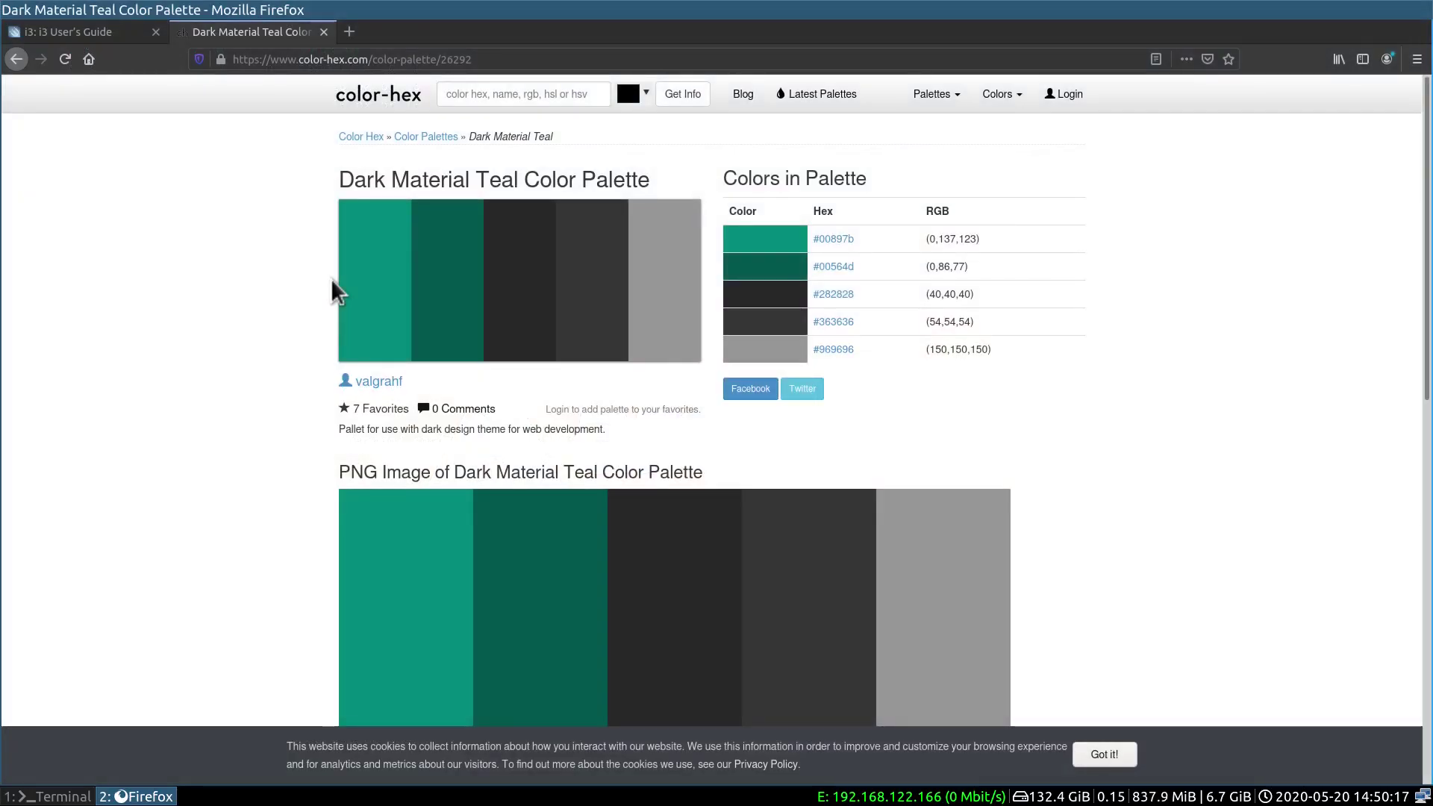
{"action": "left_click_drag", "start_coordinate": [864, 337], "coordinate": [810, 327]}
{"action": "right_click", "coordinate": [822, 320]}
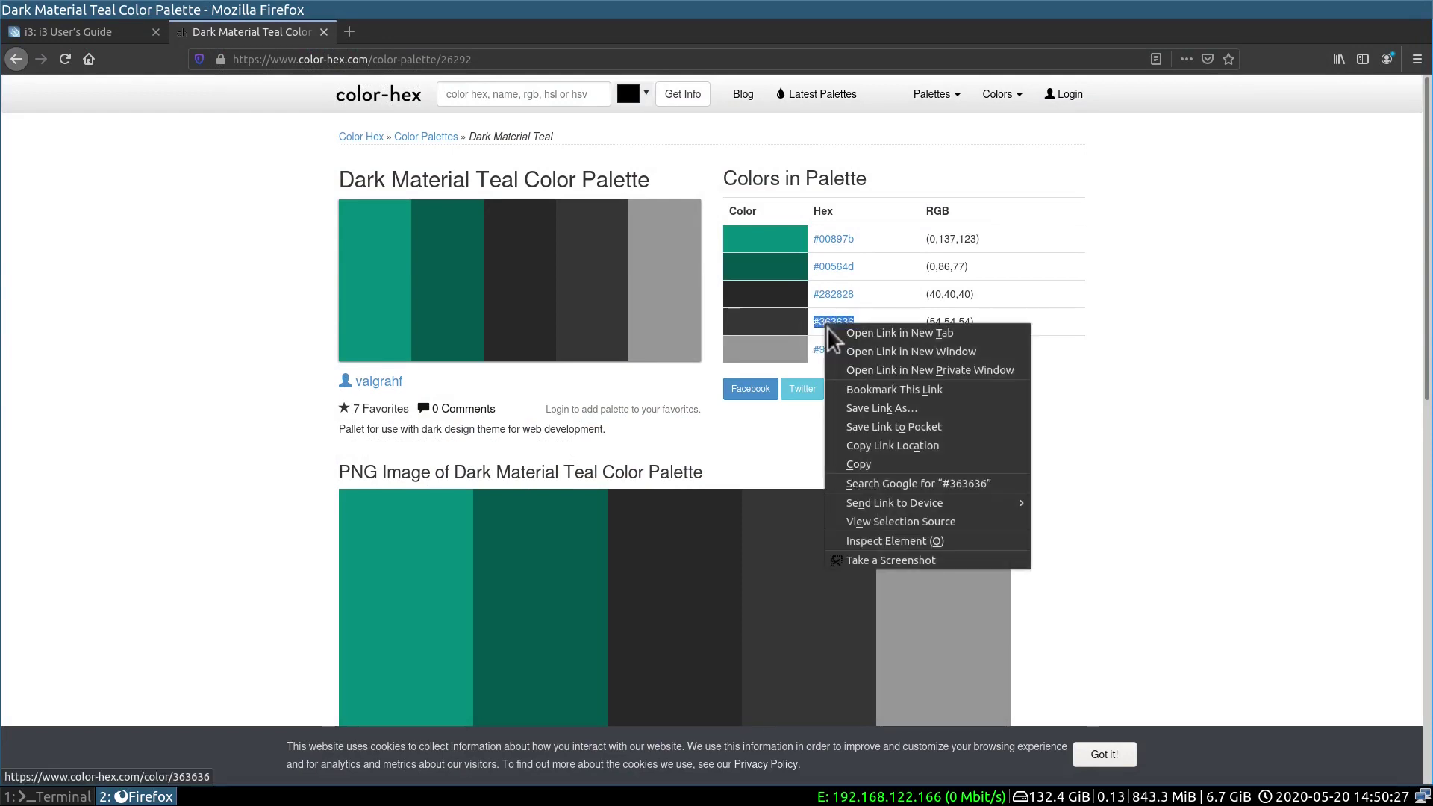
{"action": "left_click", "coordinate": [858, 464]}
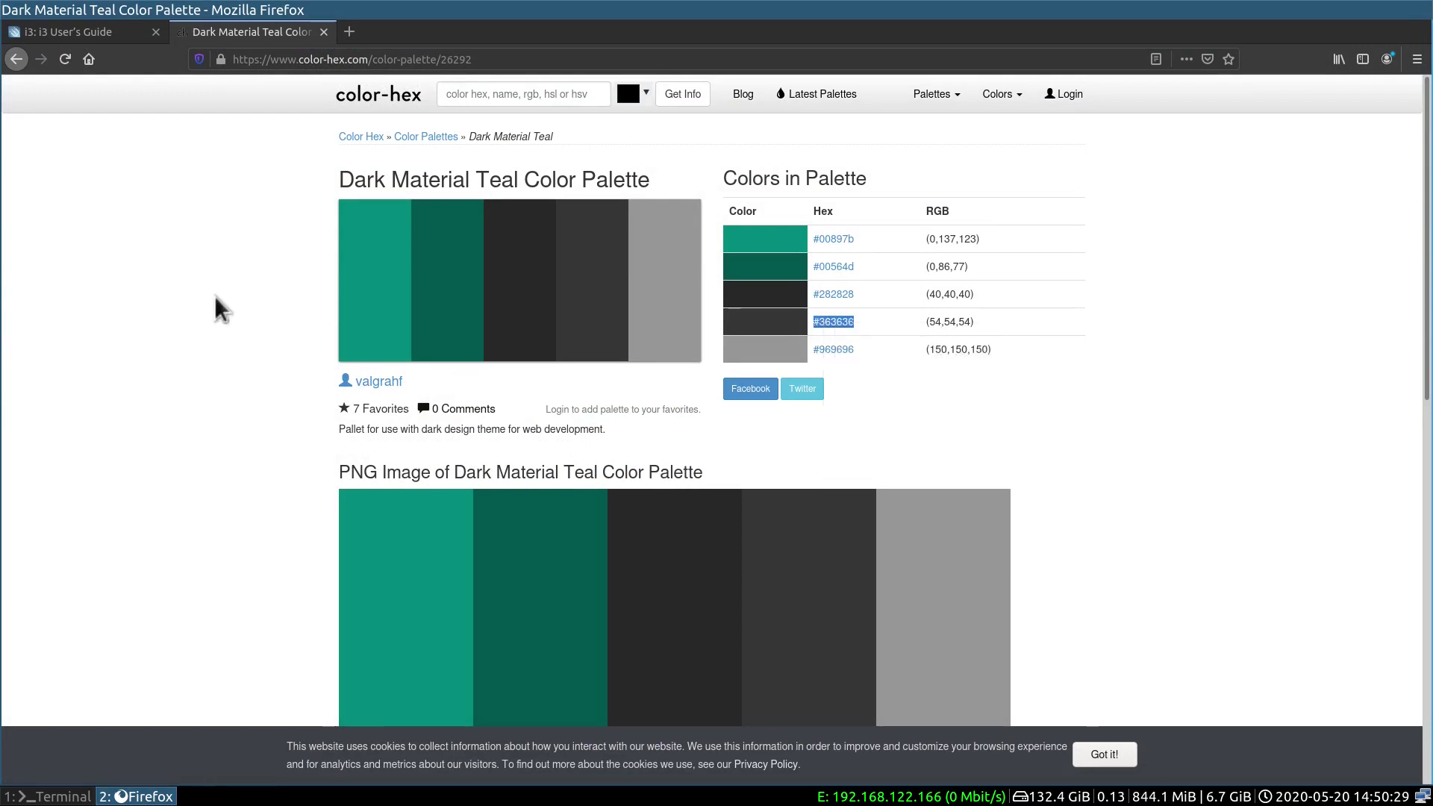
{"action": "key", "text": "super+1"}
{"action": "key", "text": "ctrl+shift+v"}
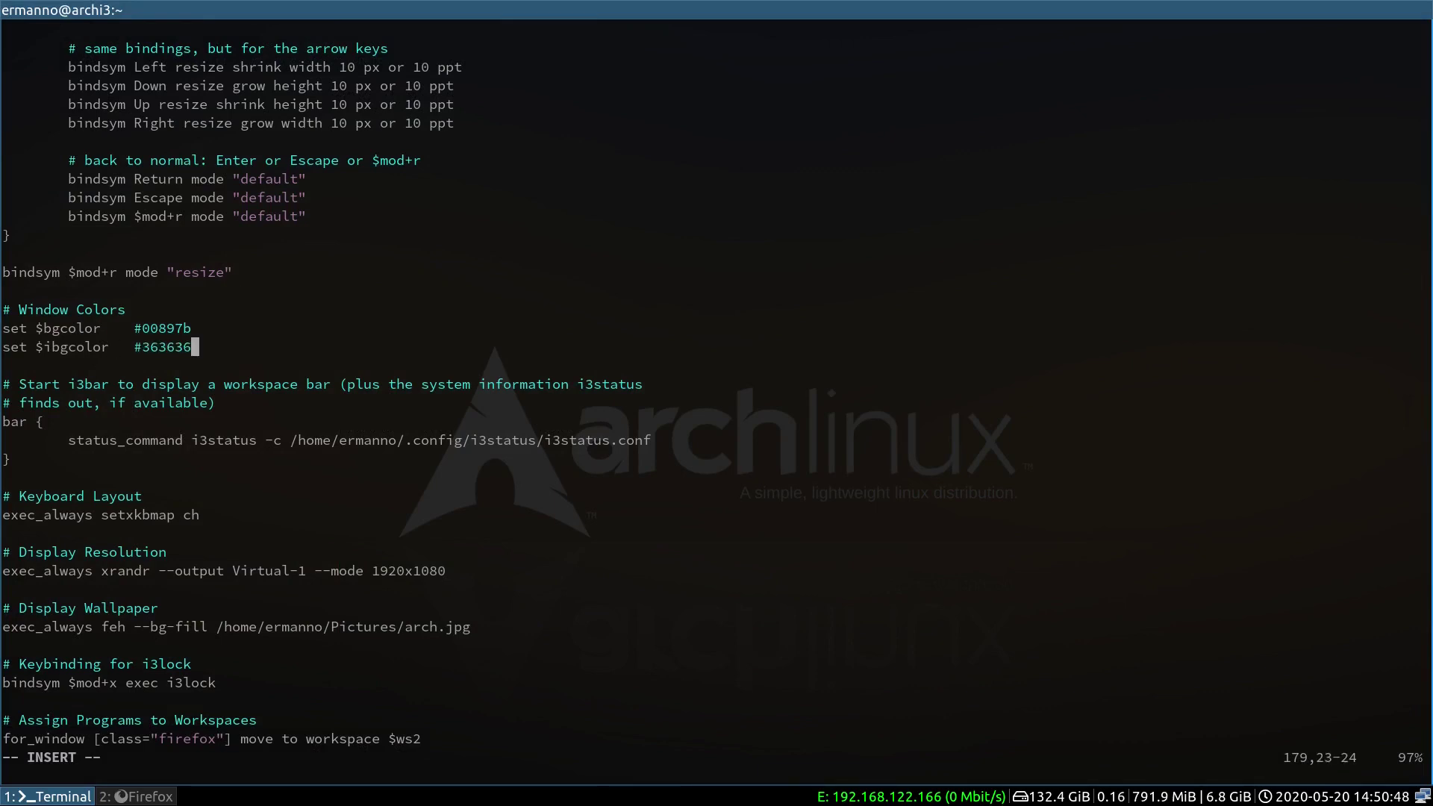
{"action": "key", "text": "Return"}
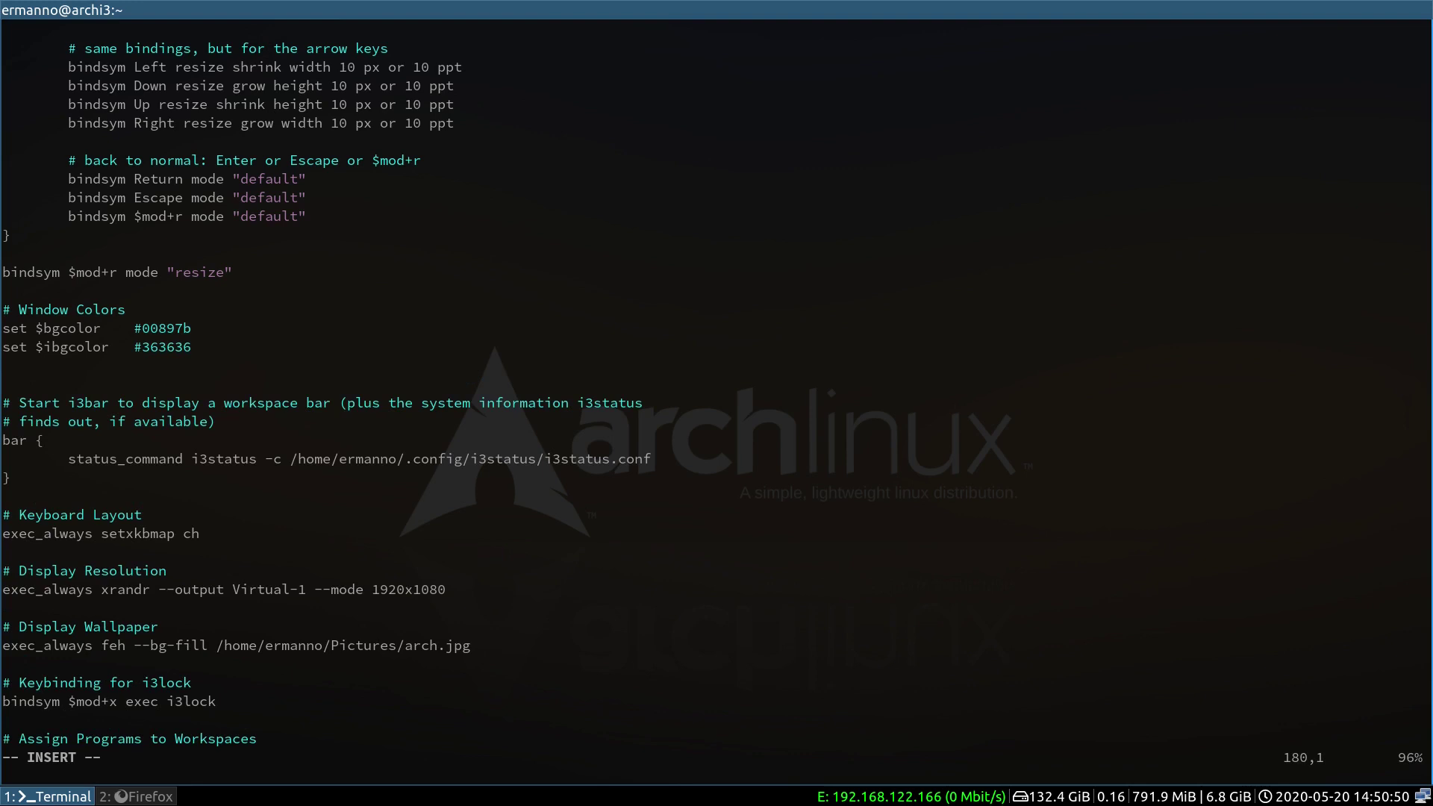
- Add the variable $textcolor with the value #ffffff below $ibgcolor
{"action": "type", "text": "set $textcolor"}
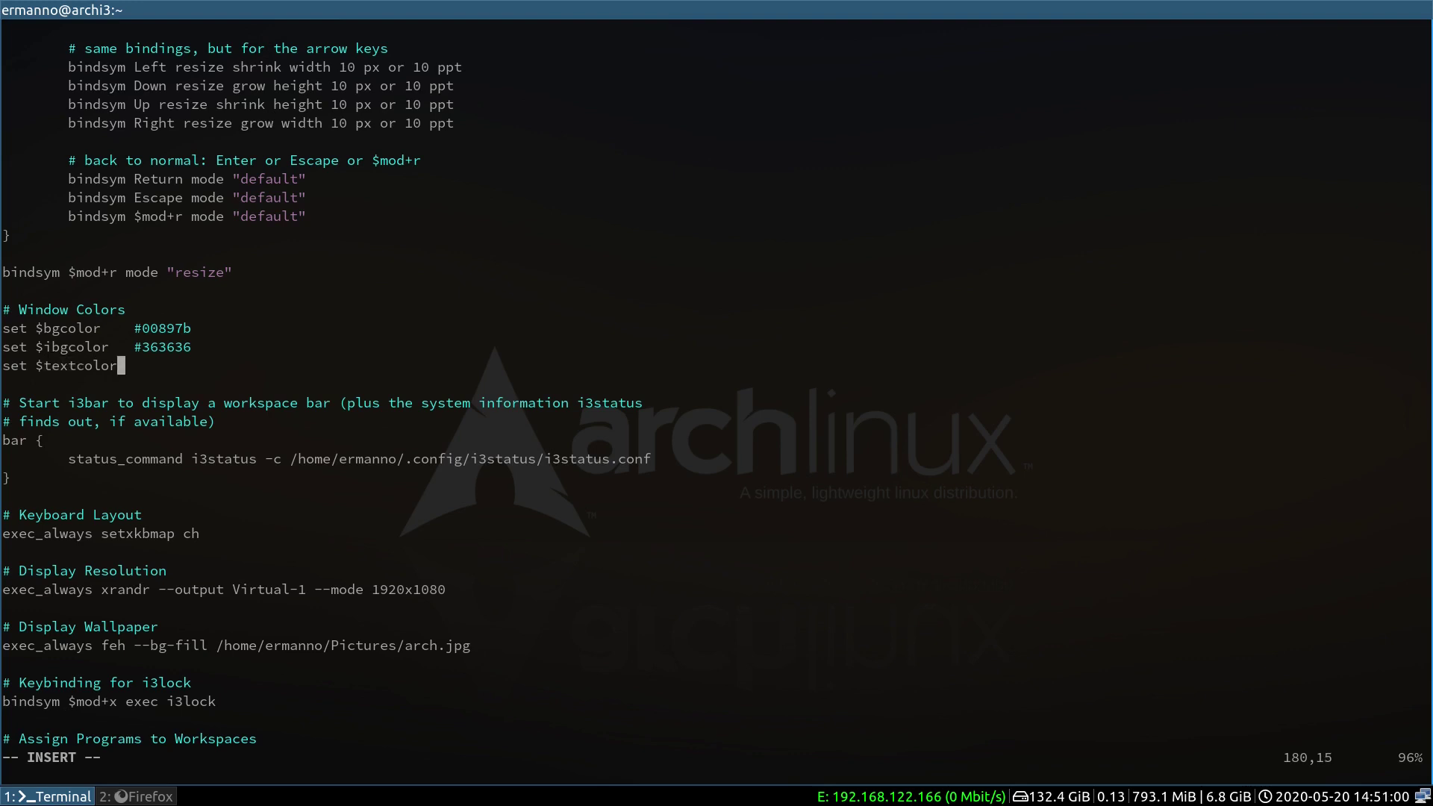
{"action": "key", "text": "Tab"}
{"action": "type", "text": "#ffffff"}
{"action": "key", "text": "Return"}
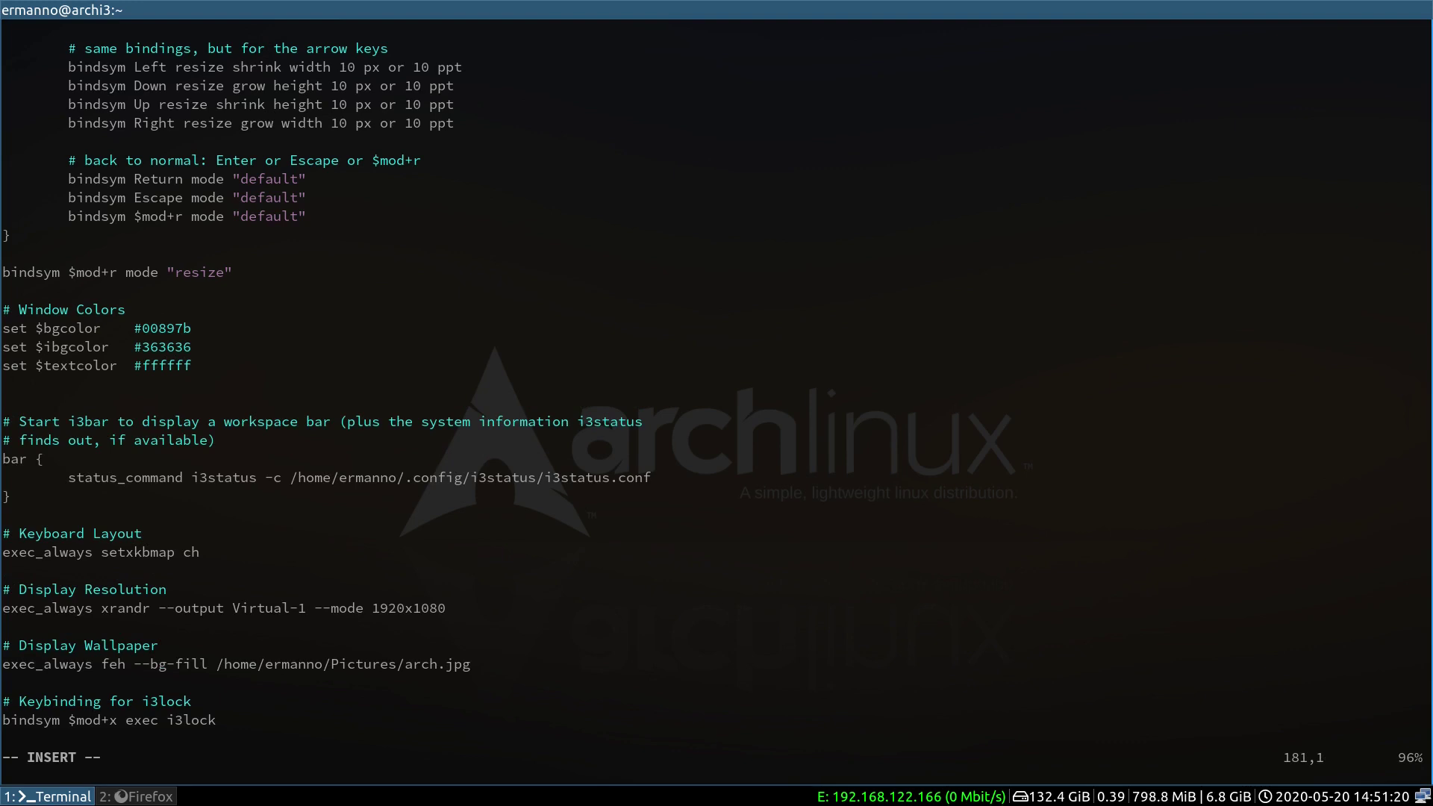
- Add the variable $ubgcolor with the value #ff0000, followed by a blank line
{"action": "type", "text": "set $ubgcolor"}
{"action": "key", "text": "Tab"}
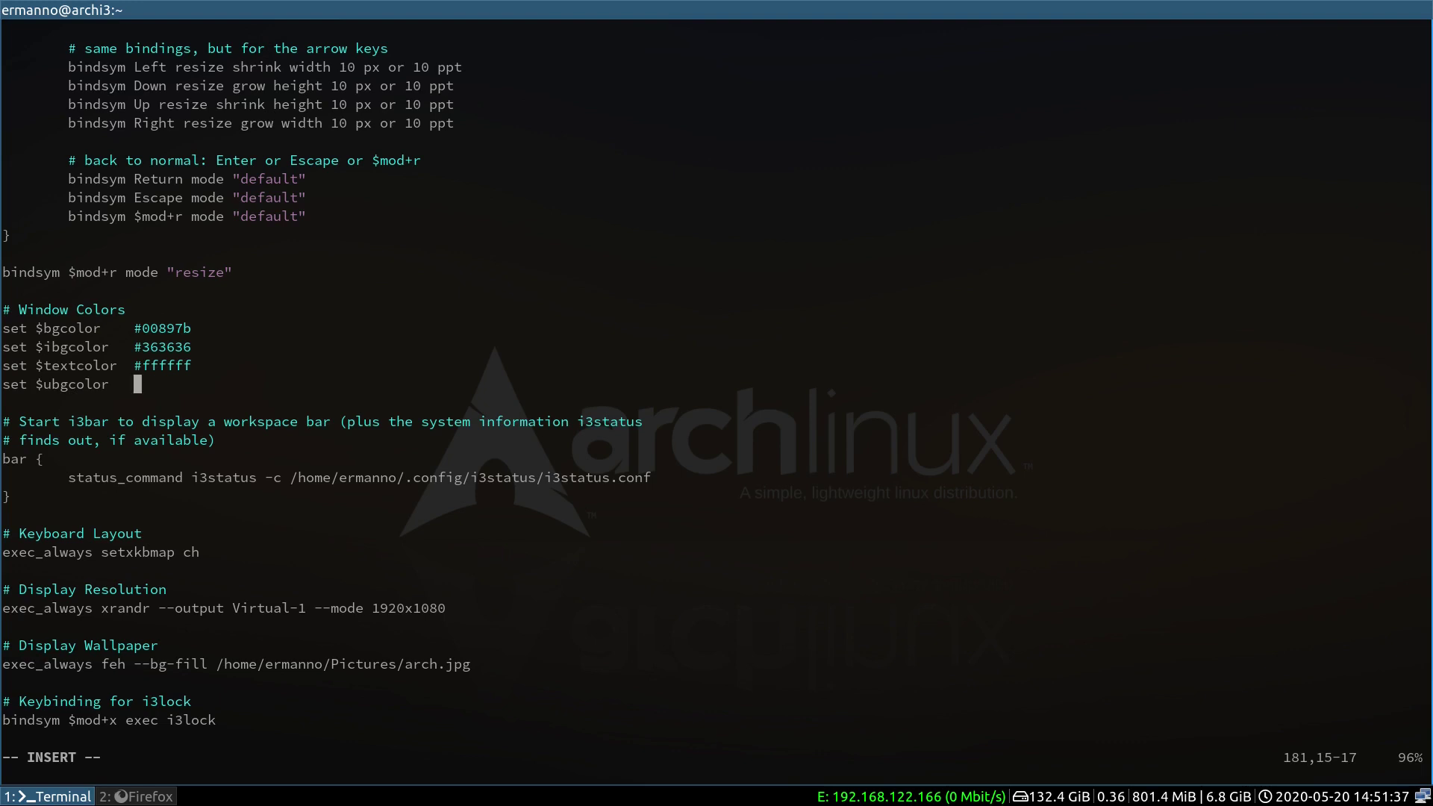
{"action": "type", "text": "#ff0000"}
{"action": "key", "text": "Return"}
{"action": "key", "text": "Return"}
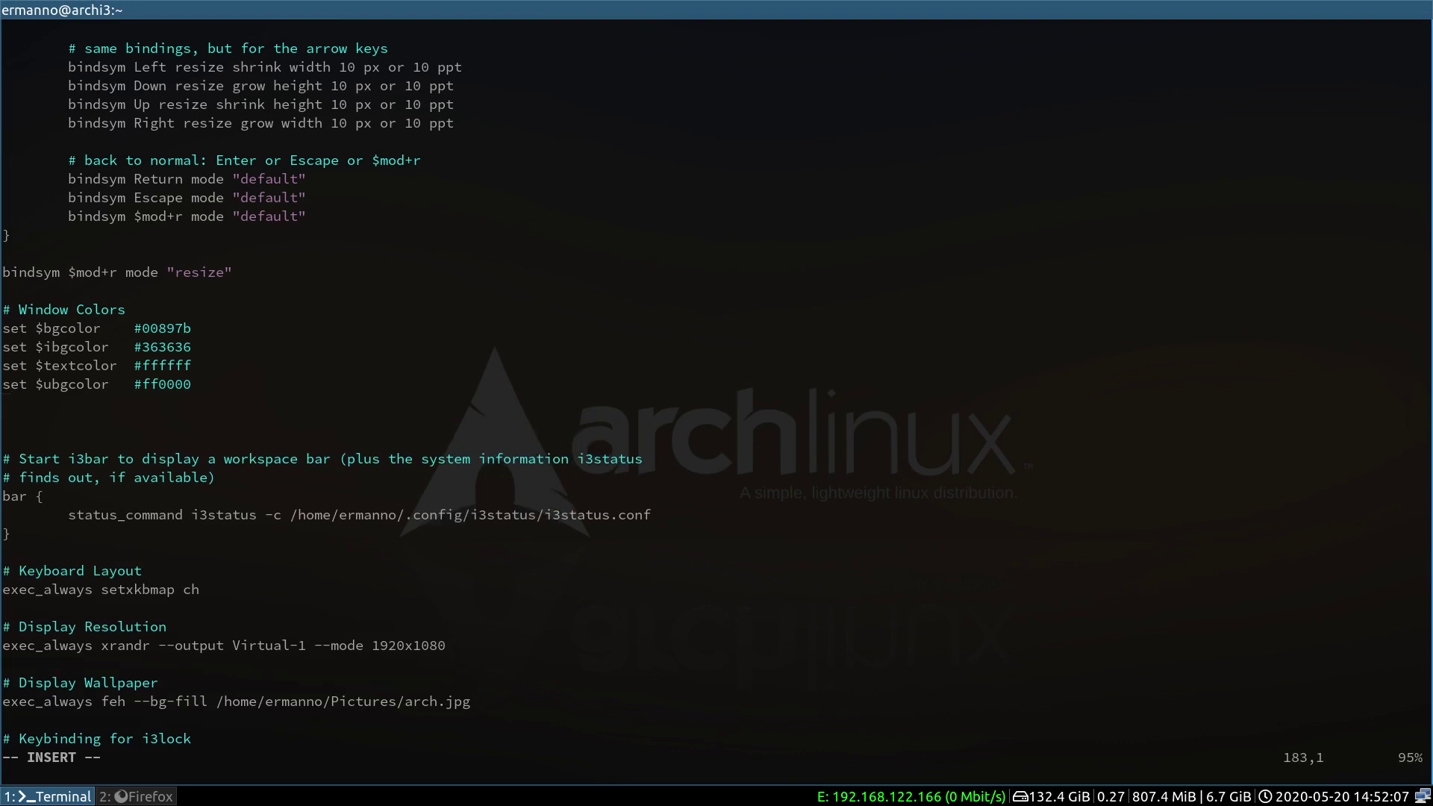
- Add a comment header row below the color variables with the columns border, background, text and indicator
{"action": "type", "text": "#"}
{"action": "key", "text": "Tab"}
{"action": "key", "text": "Tab"}
{"action": "key", "text": "Tab"}
{"action": "type", "text": "border"}
{"action": "key", "text": "Tab"}
{"action": "key", "text": "Tab"}
{"action": "type", "text": "bac"}
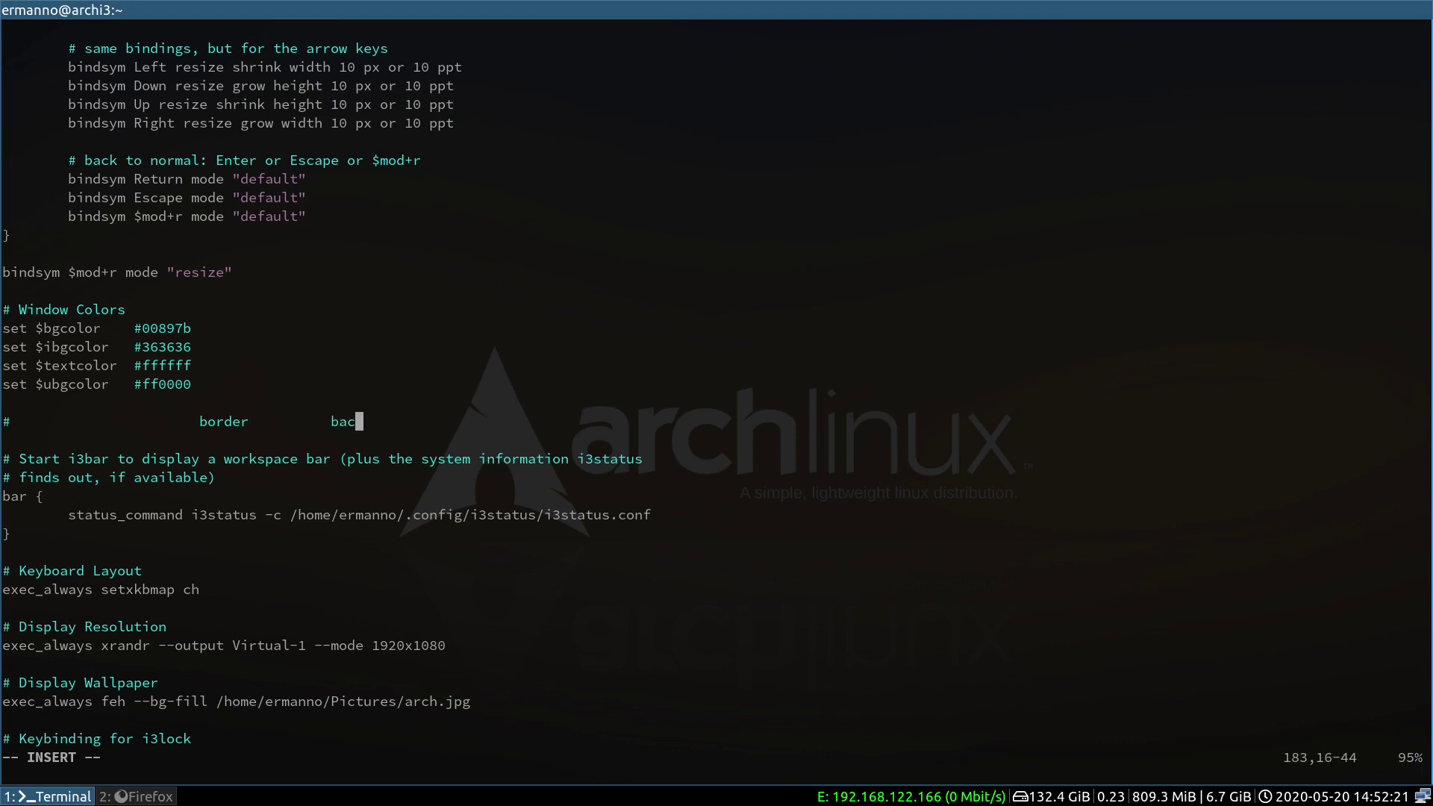
{"action": "type", "text": "kground"}
{"action": "key", "text": "Tab"}
{"action": "key", "text": "Tab"}
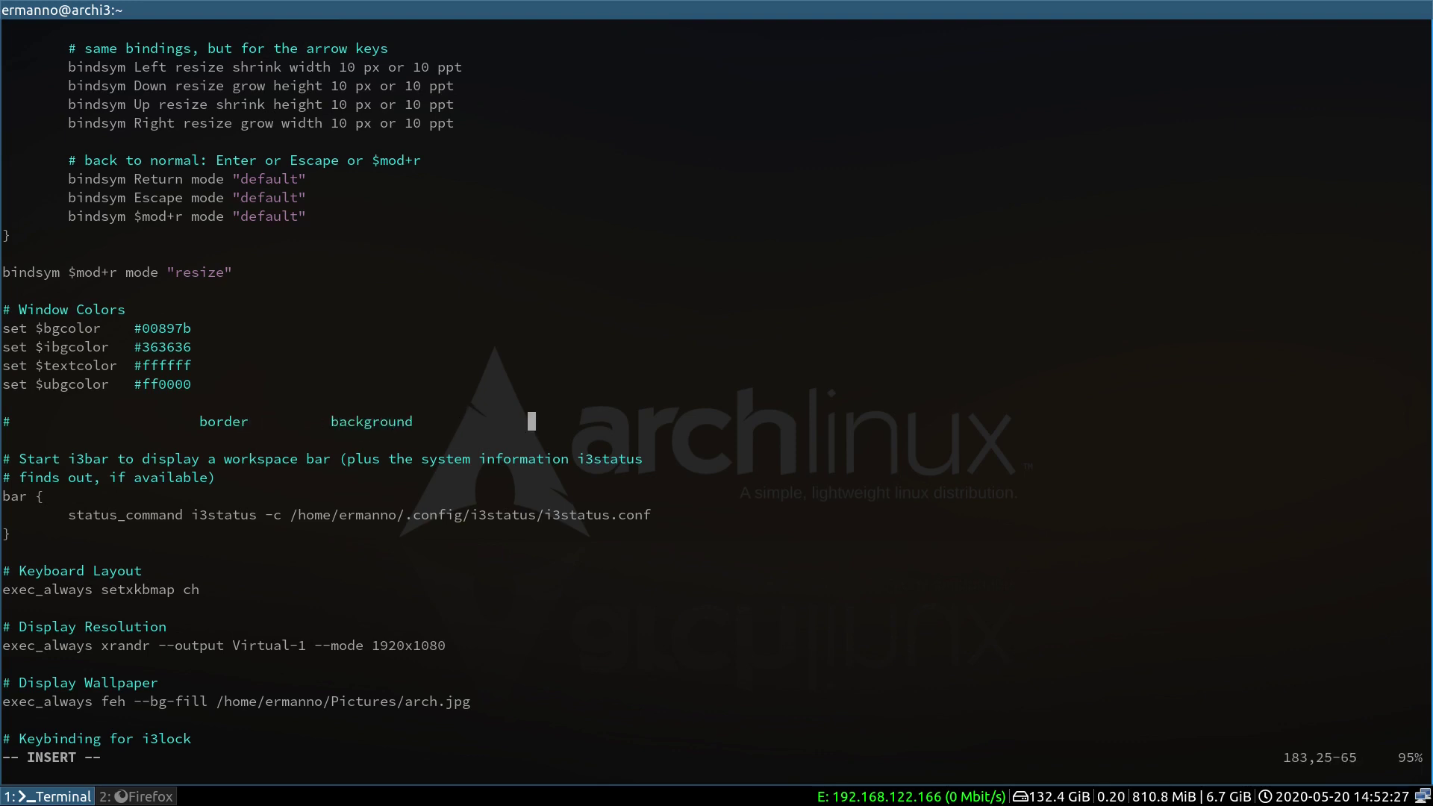
{"action": "type", "text": "text"}
{"action": "key", "text": "Tab"}
{"action": "key", "text": "Tab"}
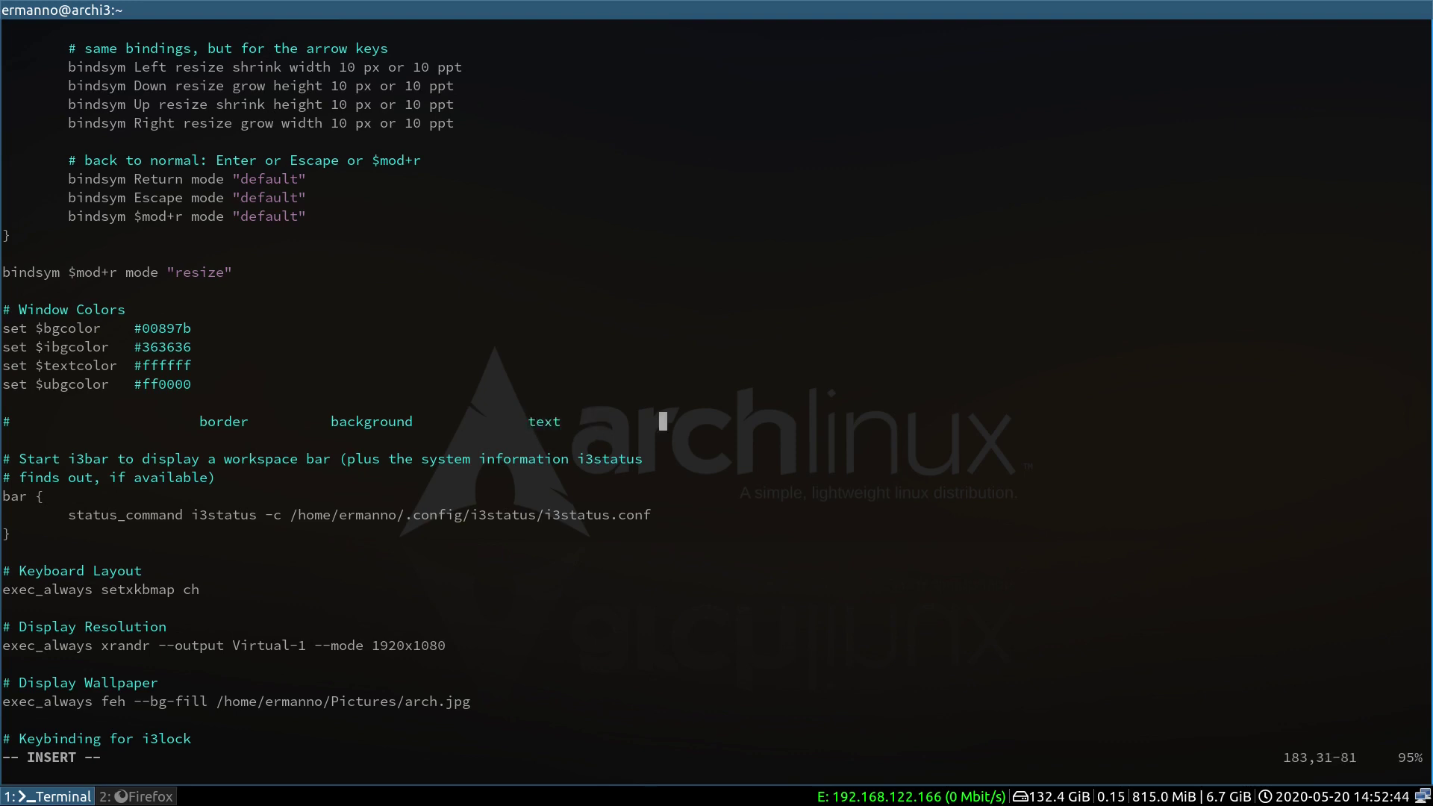
{"action": "type", "text": "indicator"}
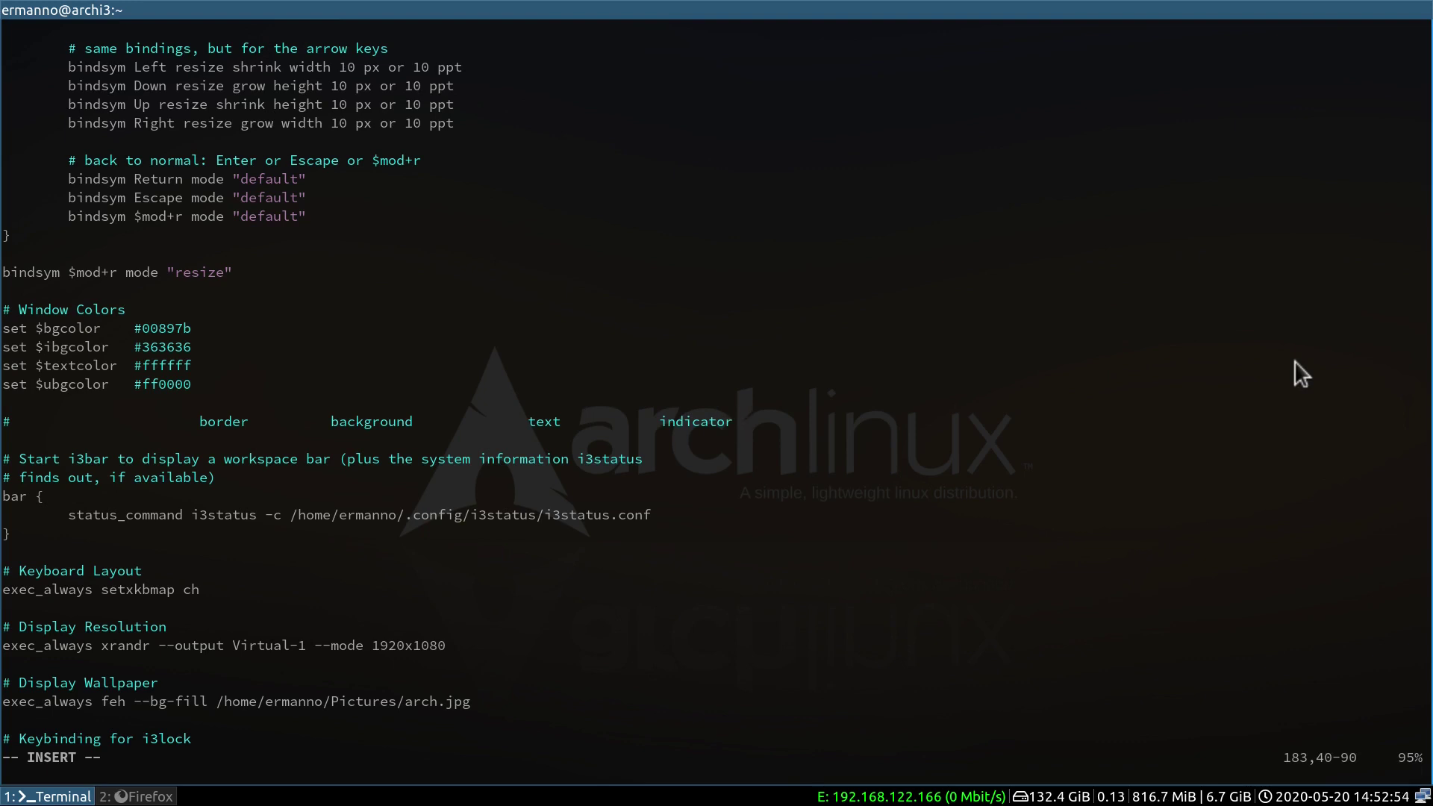
{"action": "key", "text": "Return"}
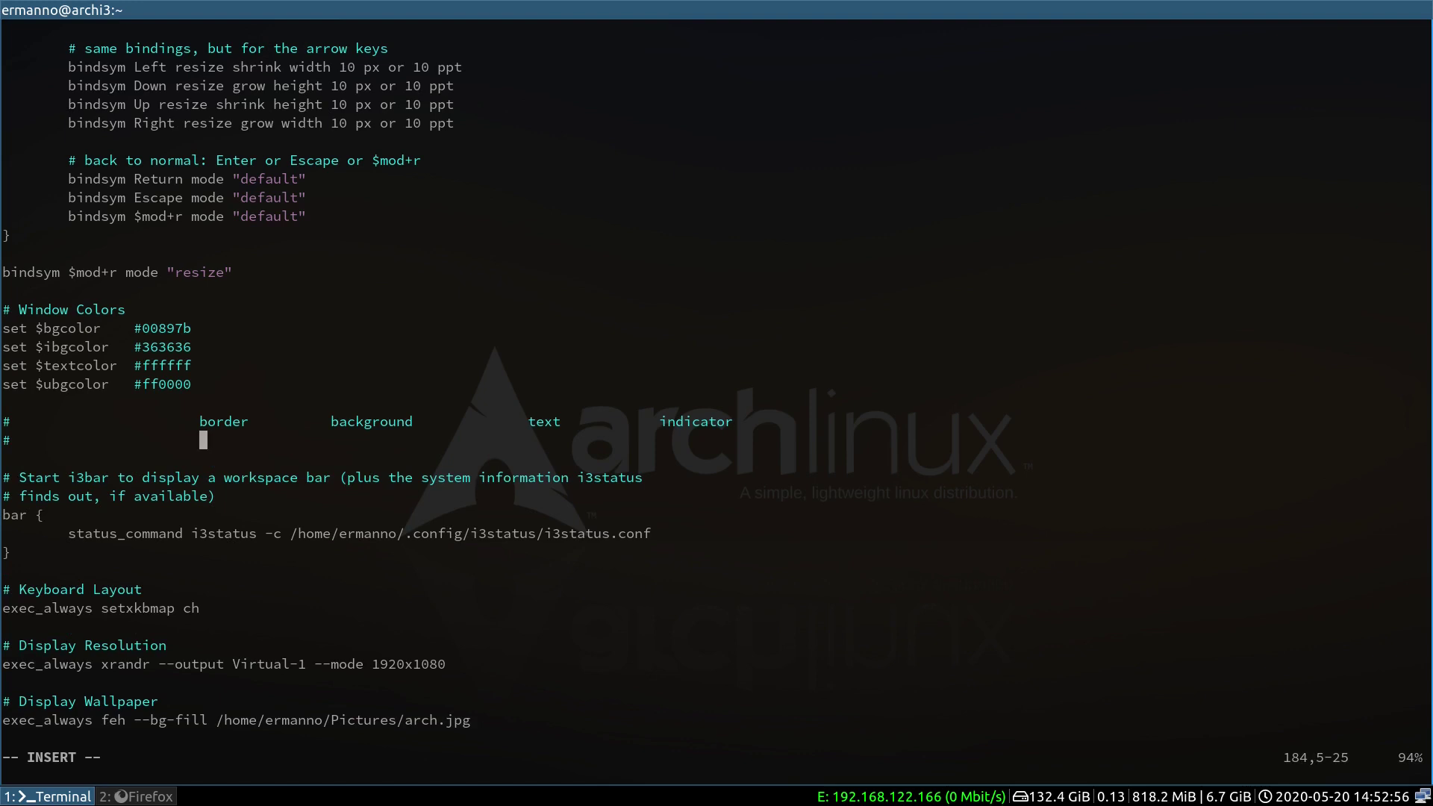
- Add a client.focused row with $bgcolor for border, background and indicator, and $textcolor for text
{"action": "key", "text": "BackSpace"}
{"action": "key", "text": "BackSpace"}
{"action": "key", "text": "BackSpace"}
{"action": "key", "text": "Left"}
{"action": "type", "text": "client.focused"}
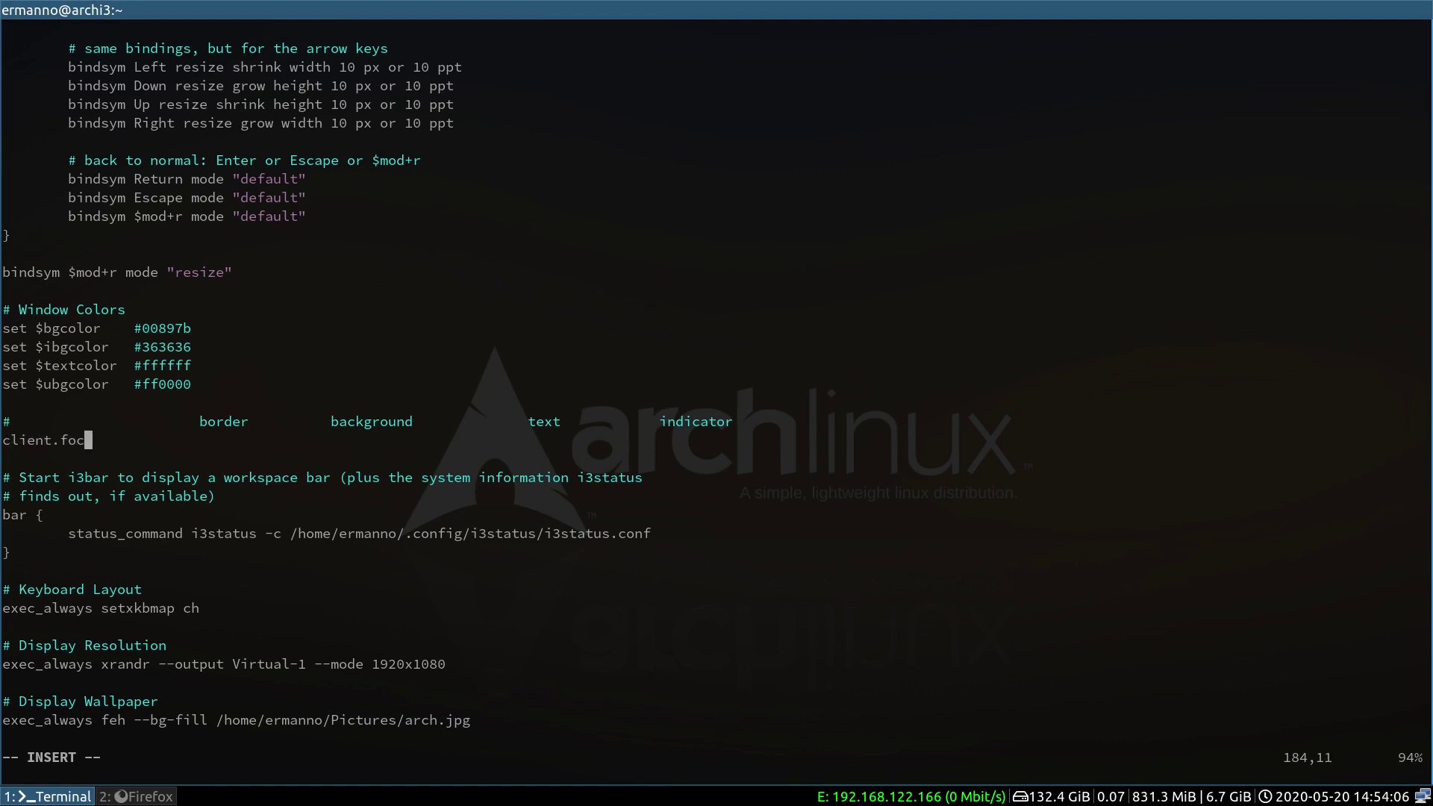
{"action": "key", "text": "Tab"}
{"action": "key", "text": "Tab"}
{"action": "type", "text": "$bgcolor"}
{"action": "key", "text": "Tab"}
{"action": "type", "text": "$bgcolor"}
{"action": "key", "text": "Tab"}
{"action": "key", "text": "Tab"}
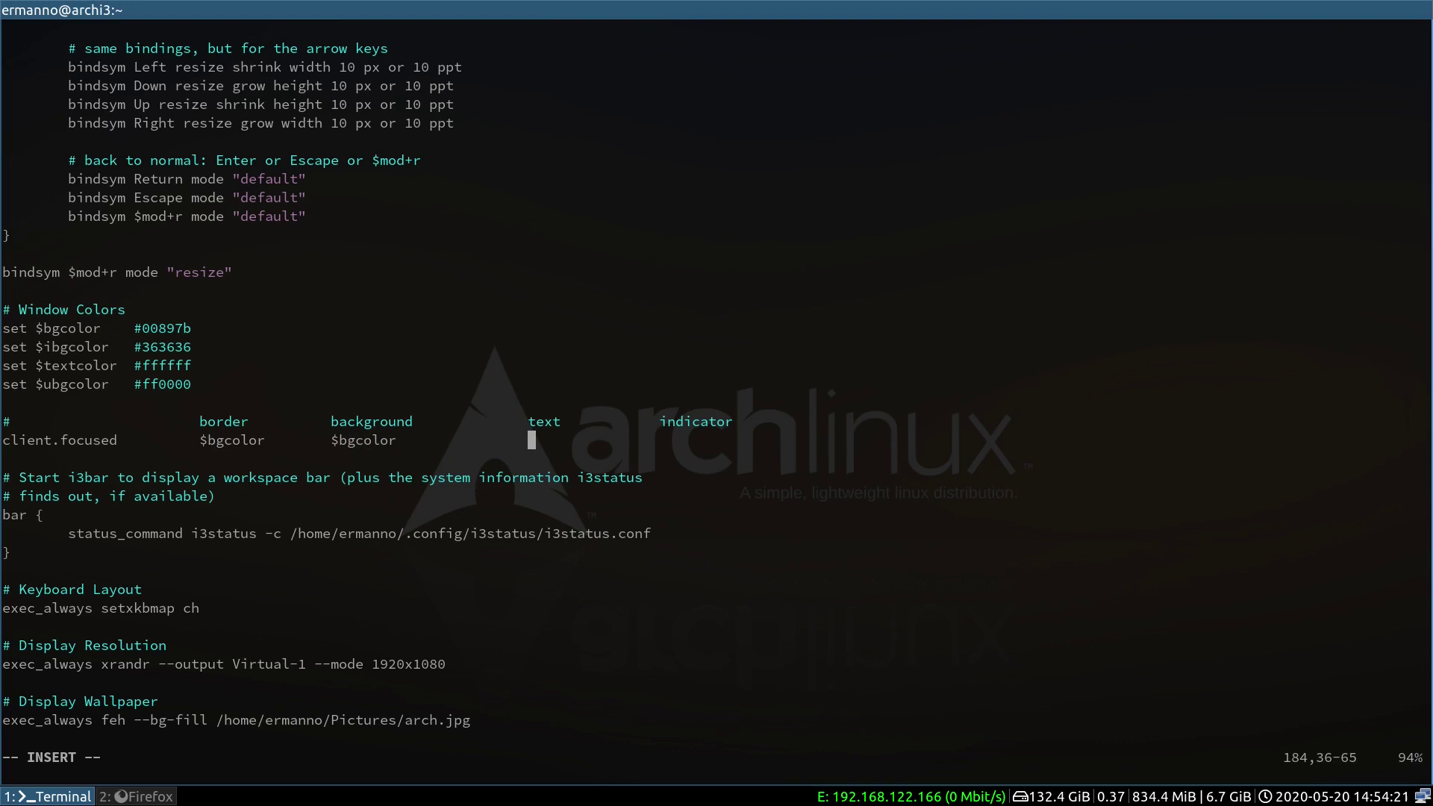
{"action": "type", "text": "$textcolor"}
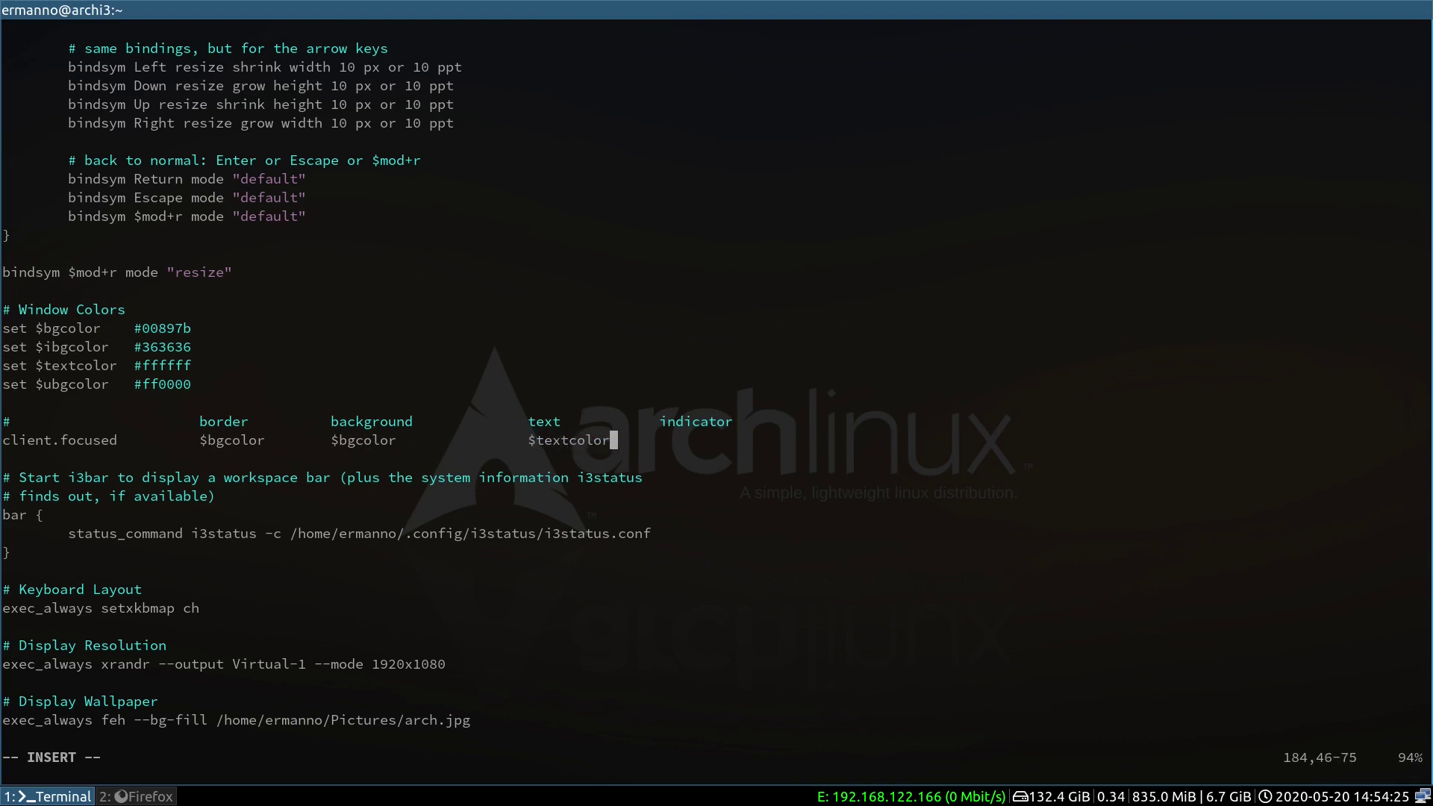
{"action": "key", "text": "Tab"}
{"action": "type", "text": "$bgcolor"}
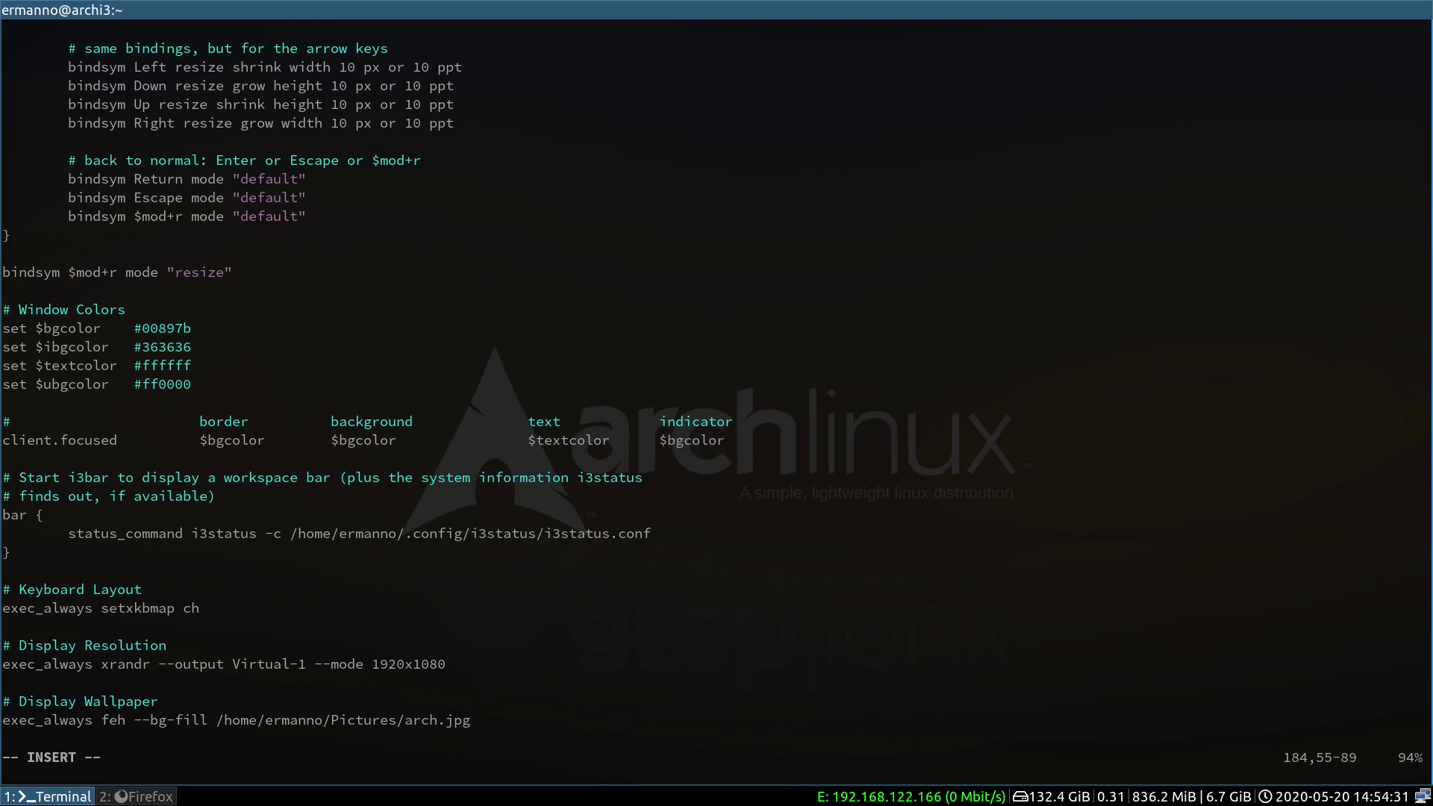
{"action": "key", "text": "Return"}
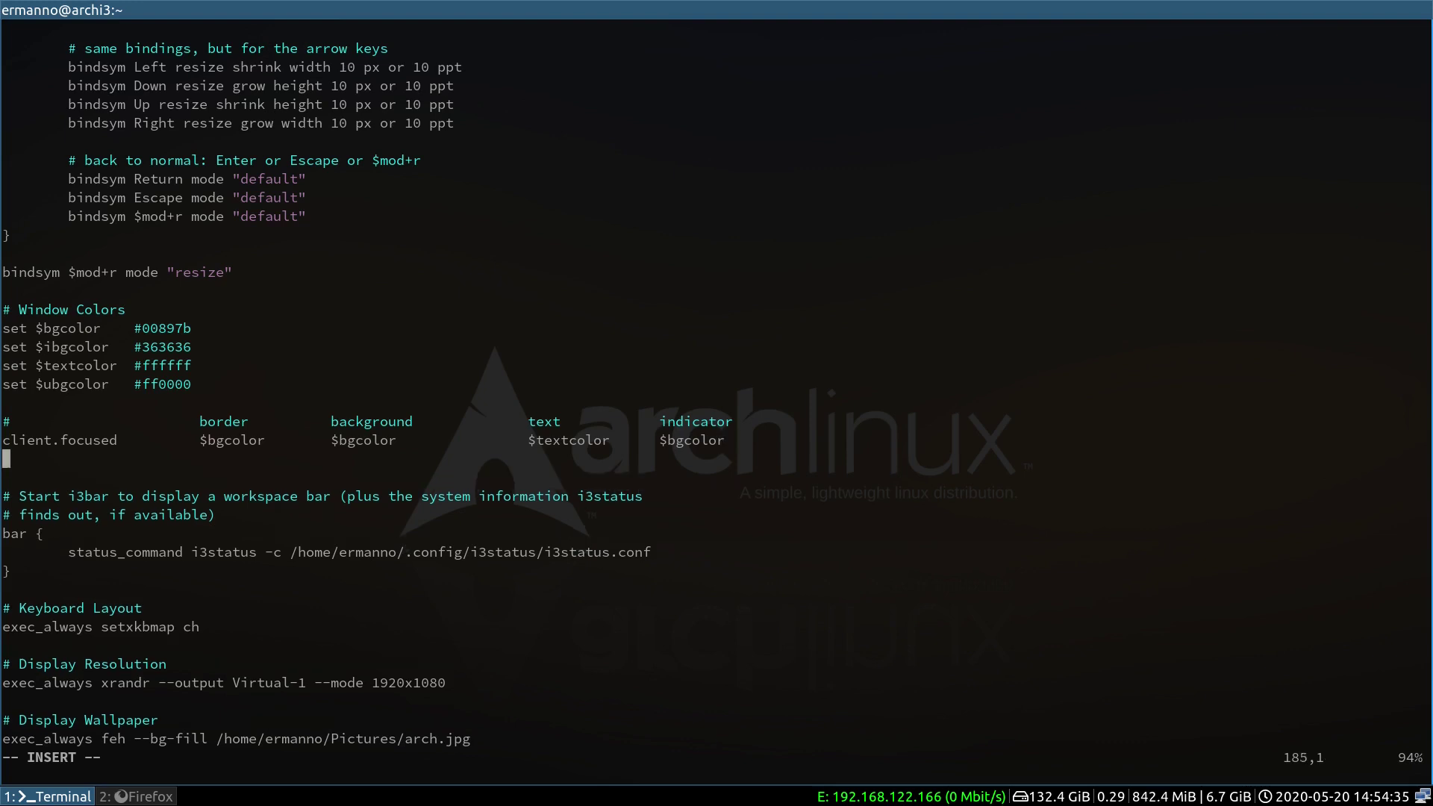
- Add a client.unfocused row with $ibgcolor for border, background and indicator, and $textcolor for text
{"action": "type", "text": "ient.unfocused"}
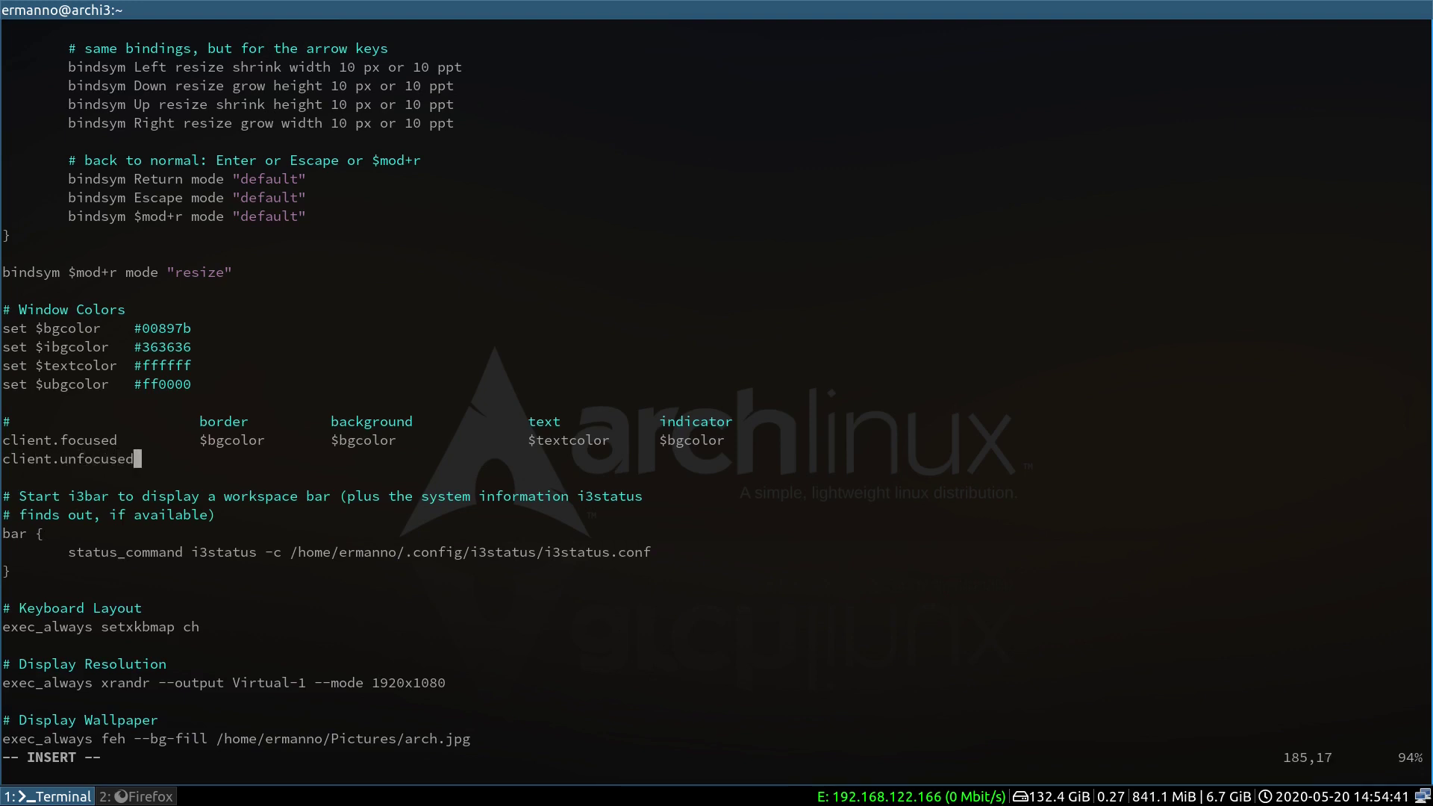
{"action": "key", "text": "Tab"}
{"action": "type", "text": "$ibgcolor"}
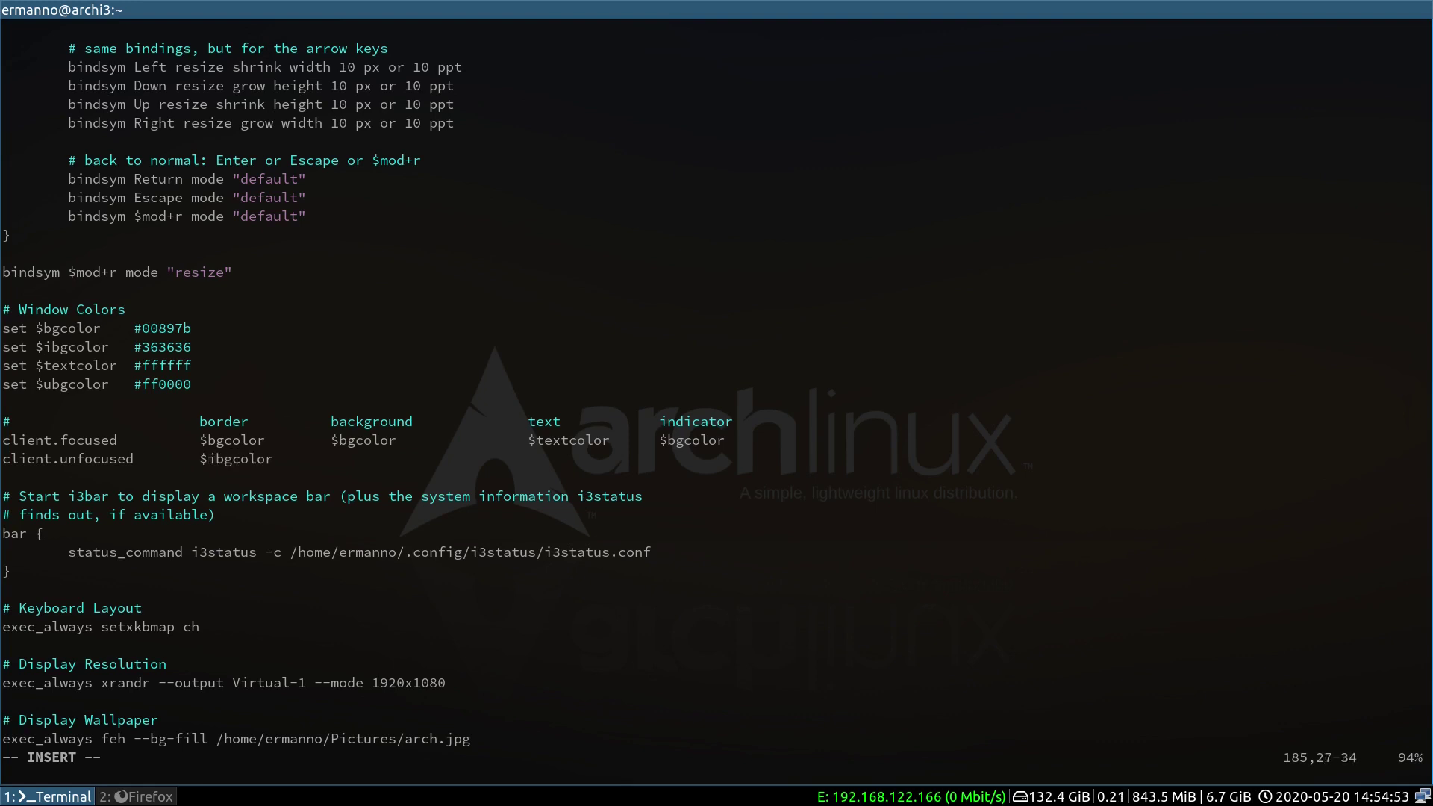
{"action": "key", "text": "Tab"}
{"action": "type", "text": "$ibgcolor       $ibgcol"}
{"action": "key", "text": "Tab"}
{"action": "key", "text": "Tab"}
{"action": "type", "text": "$textcolor"}
{"action": "key", "text": "Tab"}
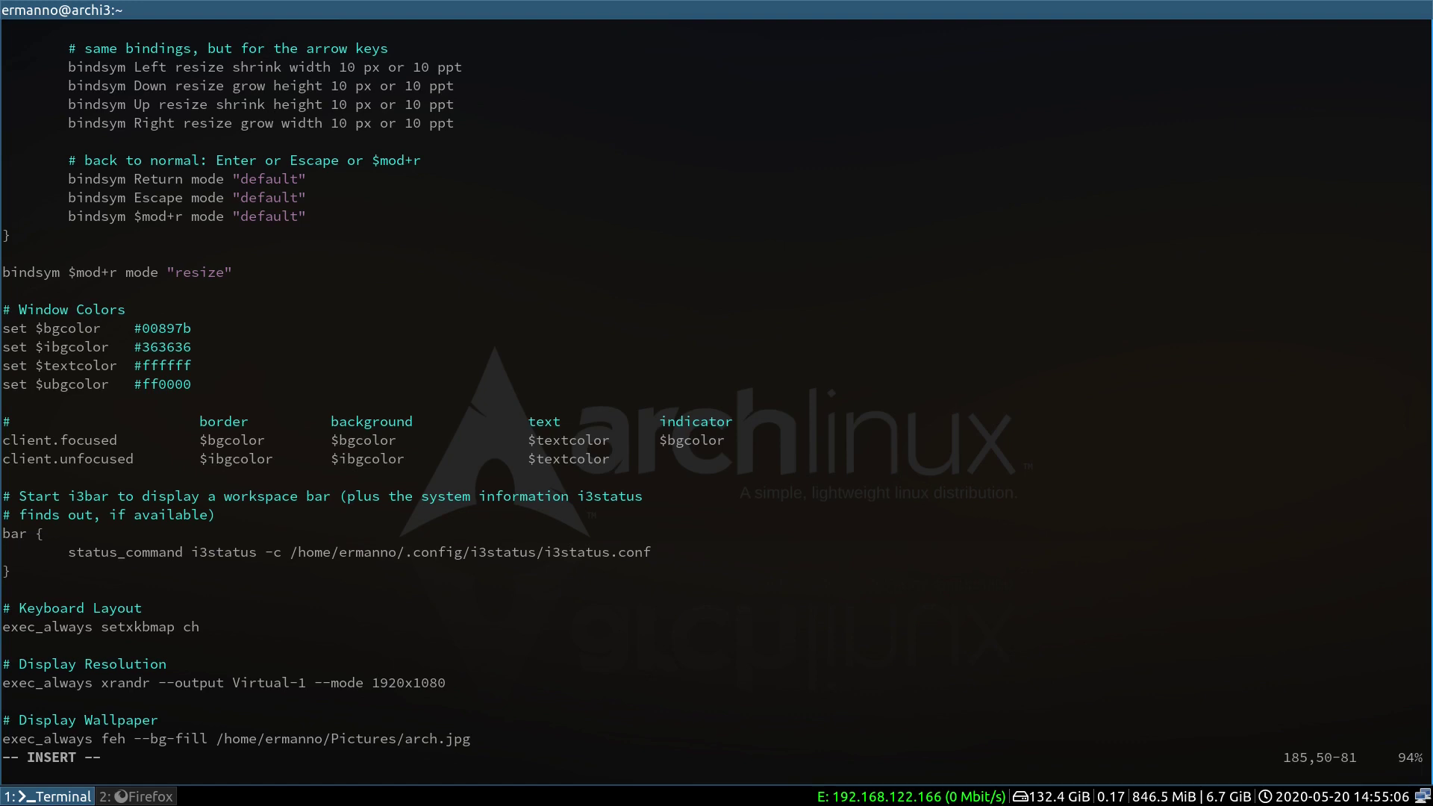
{"action": "type", "text": "$ibgcolor"}
{"action": "key", "text": "Return"}
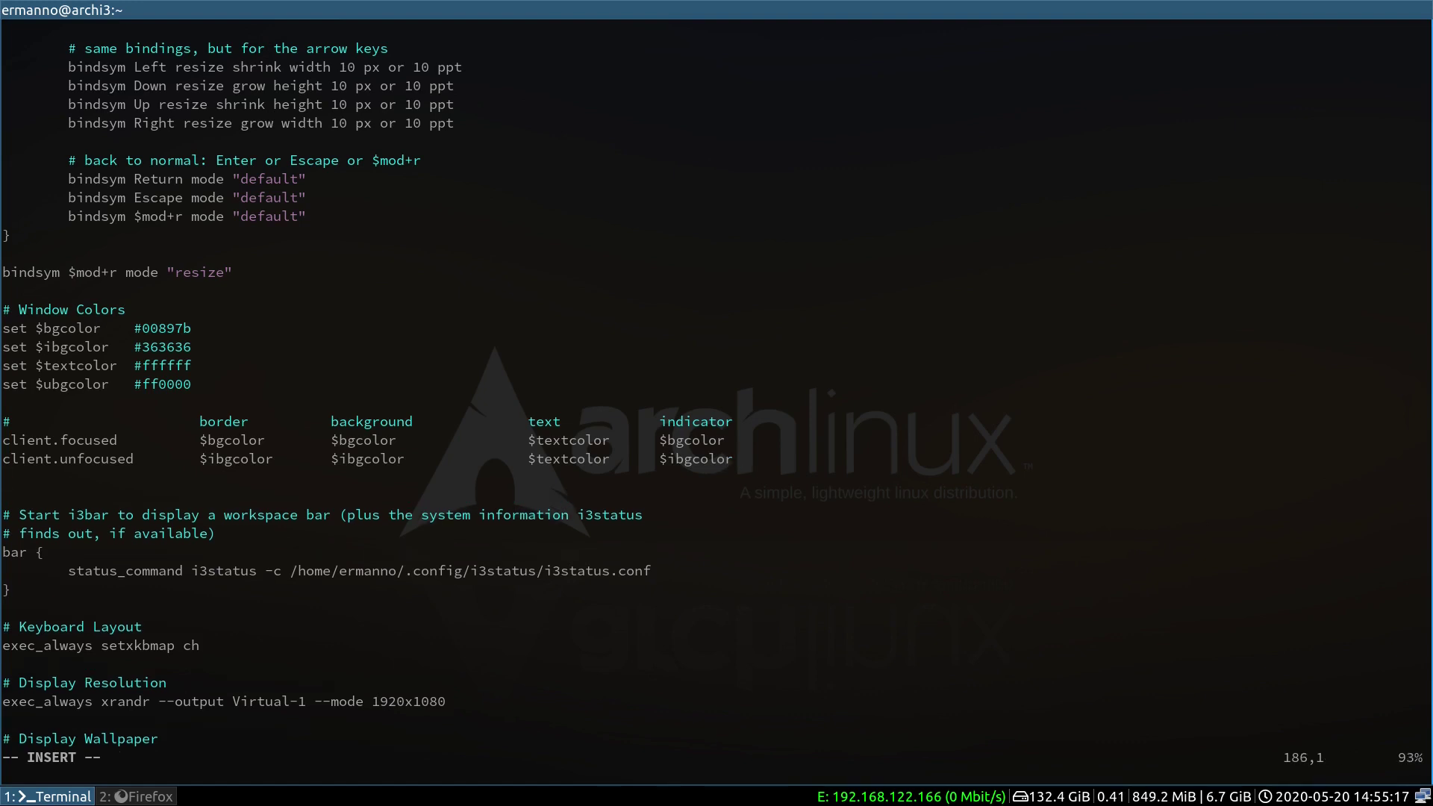
- Add a client.focused_inactive row with $ibgcolor for border, background and indicator, and $textcolor for text
{"action": "type", "text": "client.focused_inactive"}
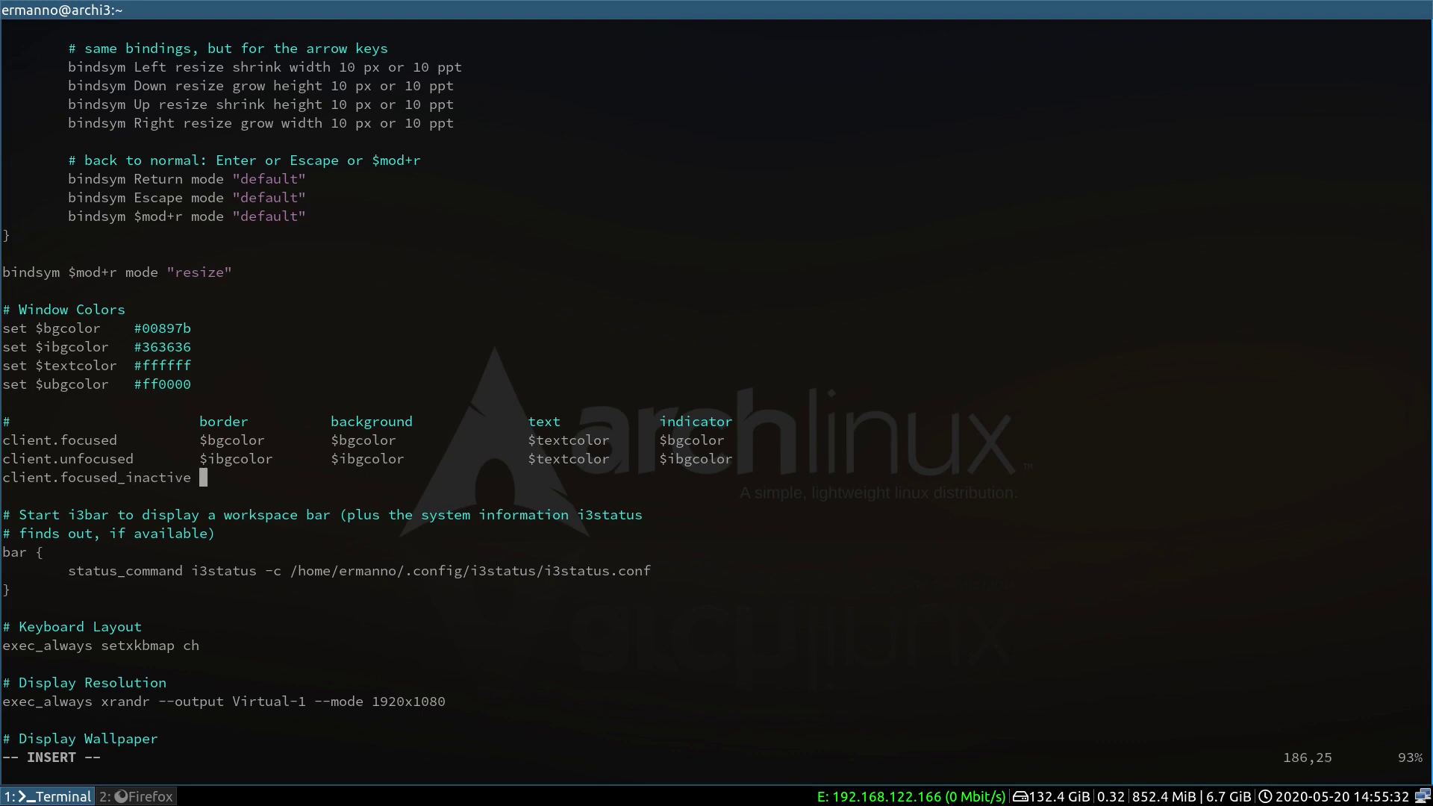
{"action": "type", "text": " $ibgcolor"}
{"action": "key", "text": "Tab"}
{"action": "type", "text": "$ibgcolor"}
{"action": "key", "text": "Tab"}
{"action": "key", "text": "Tab"}
{"action": "type", "text": "$textcolor"}
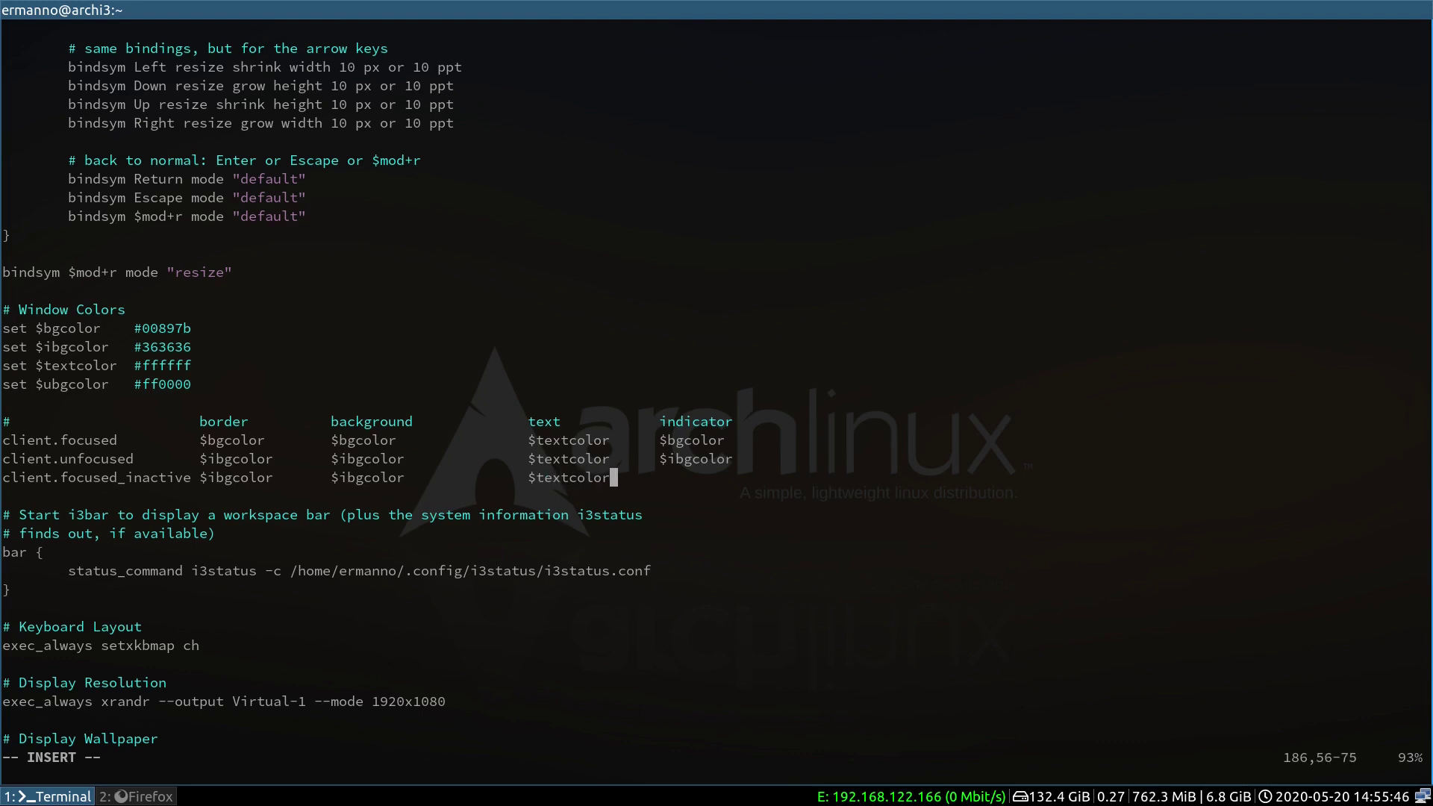
{"action": "key", "text": "Tab"}
{"action": "type", "text": "$ibgcolor"}
{"action": "key", "text": "Return"}
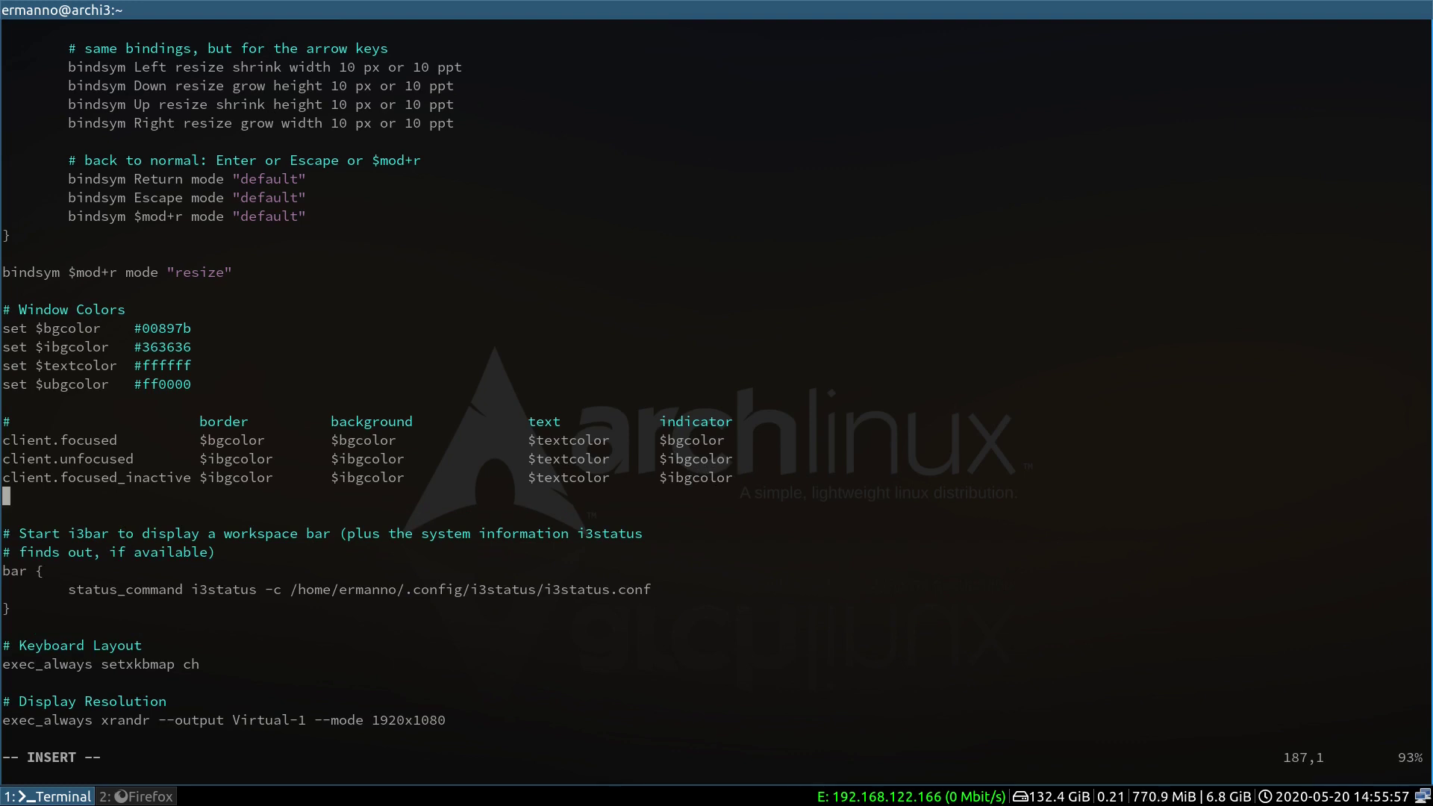
- Add a client.urgent row with $ubgcolor for border, background and indicator, and $textcolor for text
{"action": "type", "text": "client.urgent"}
{"action": "key", "text": "Tab"}
{"action": "key", "text": "Tab"}
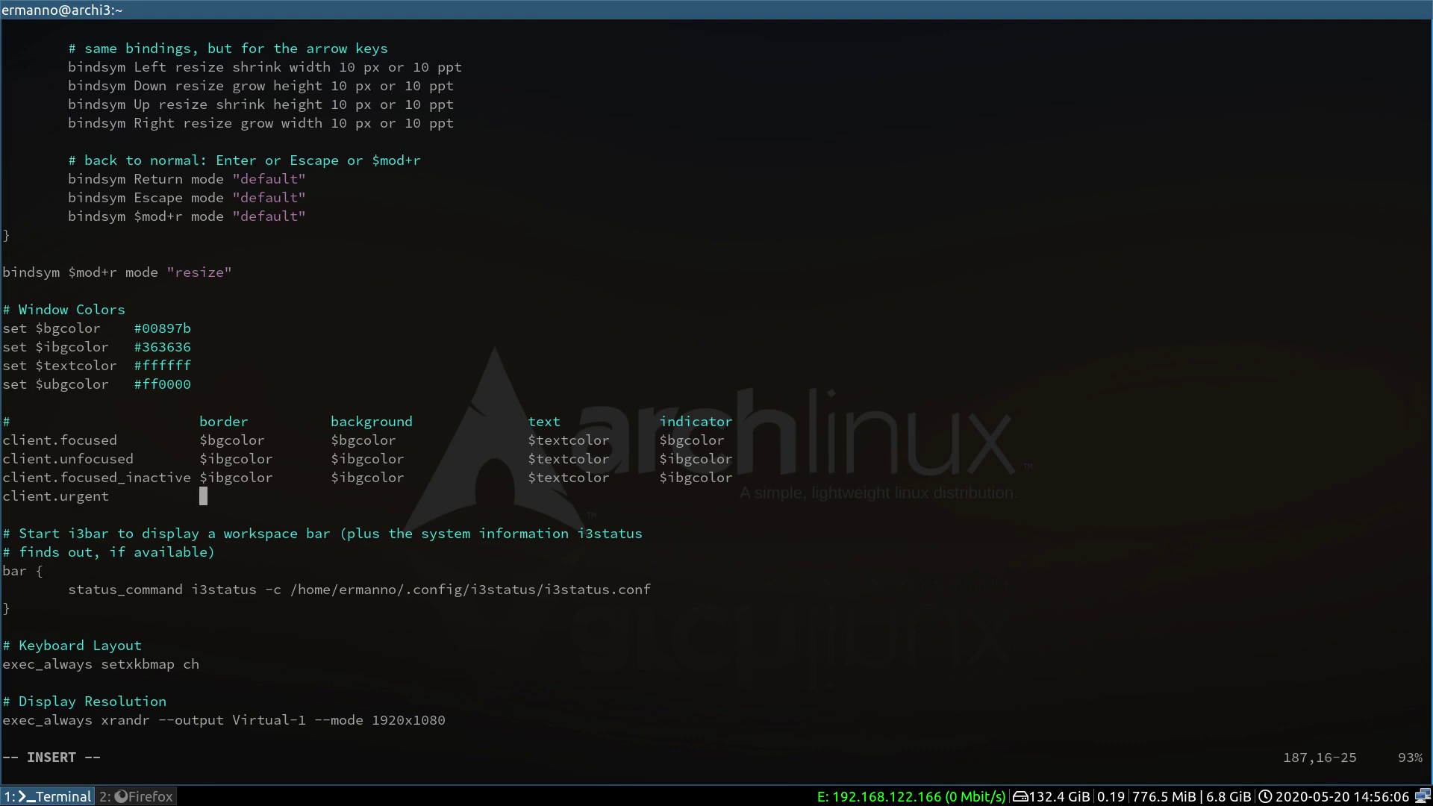
{"action": "type", "text": "$ubgcolor"}
{"action": "key", "text": "Tab"}
{"action": "type", "text": "$ubgcolor"}
{"action": "key", "text": "Tab"}
{"action": "key", "text": "Tab"}
{"action": "type", "text": "$textcolor"}
{"action": "key", "text": "Tab"}
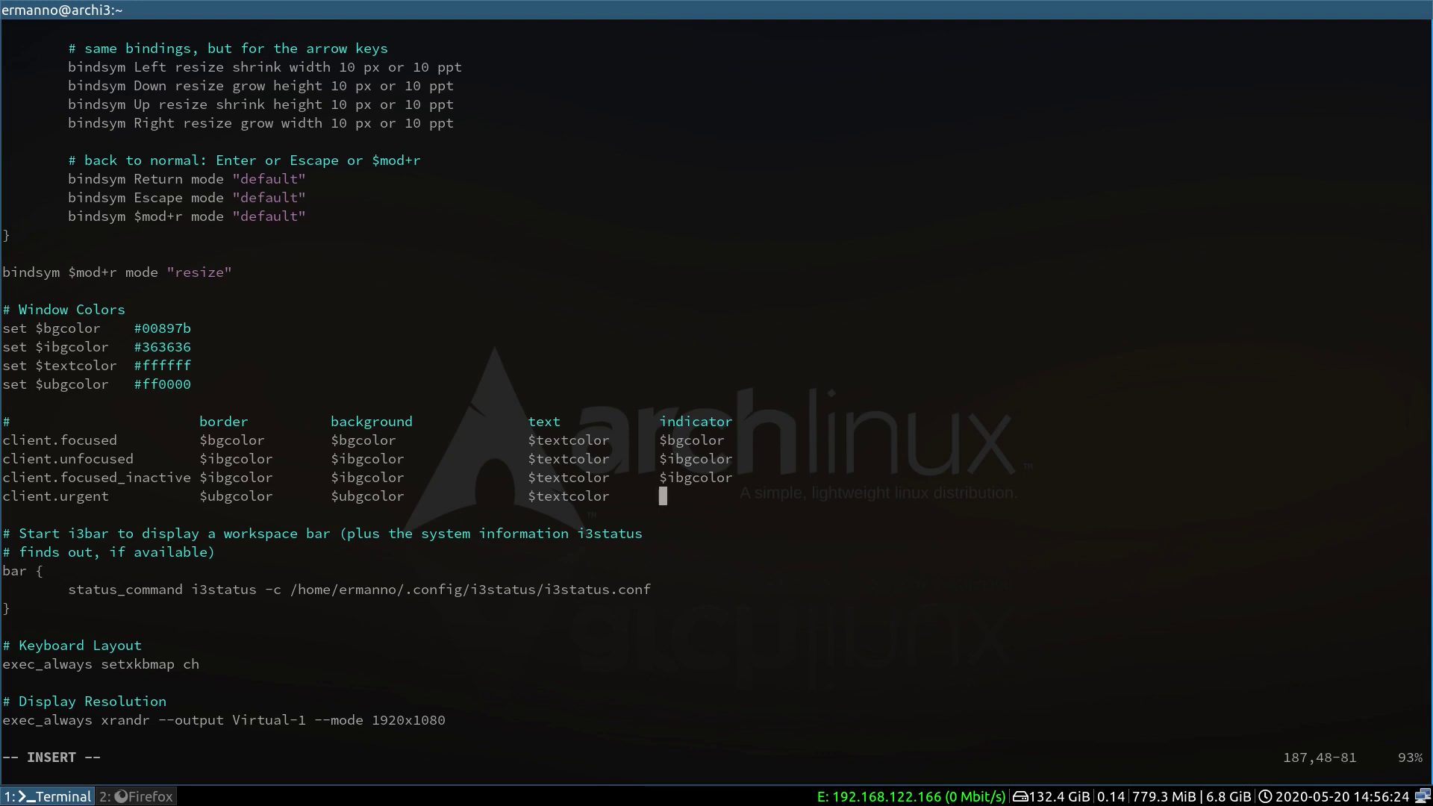
{"action": "type", "text": "$ubgcolor"}
- Save the i3 config file and restart i3 in place to apply the window colors
{"action": "key", "text": "Escape"}
{"action": "type", "text": ":w"}
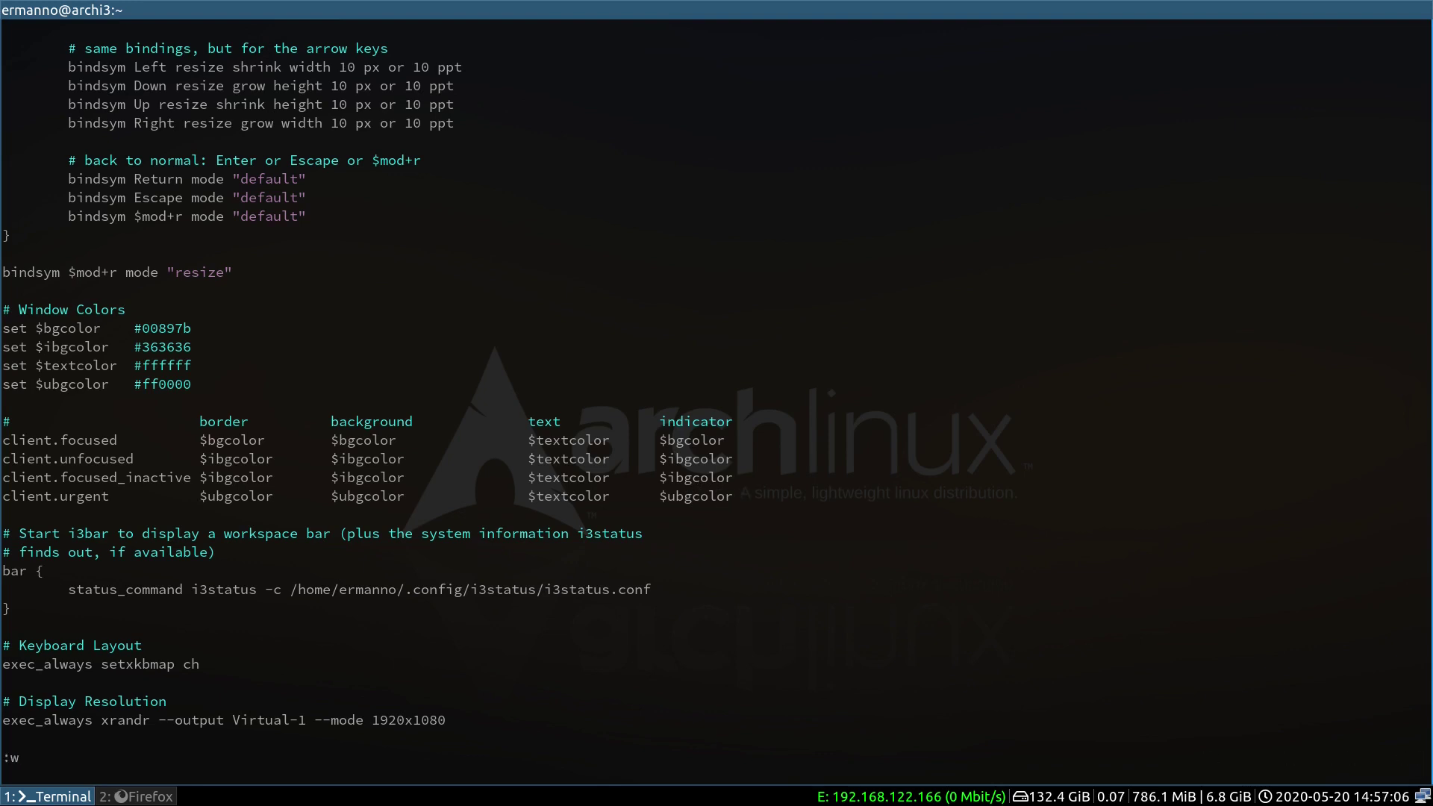
{"action": "key", "text": "Return"}
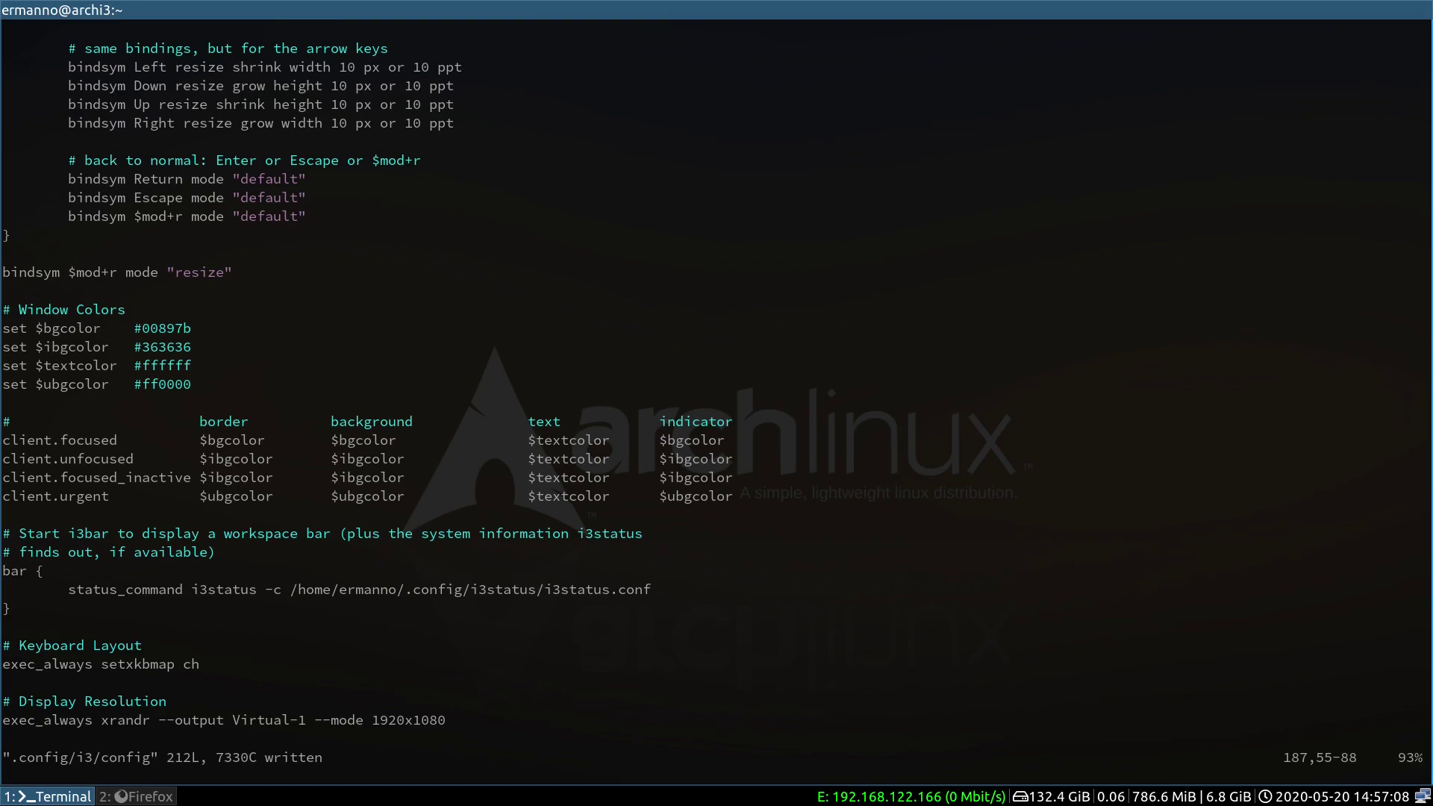
{"action": "key", "text": "super+shift+r"}
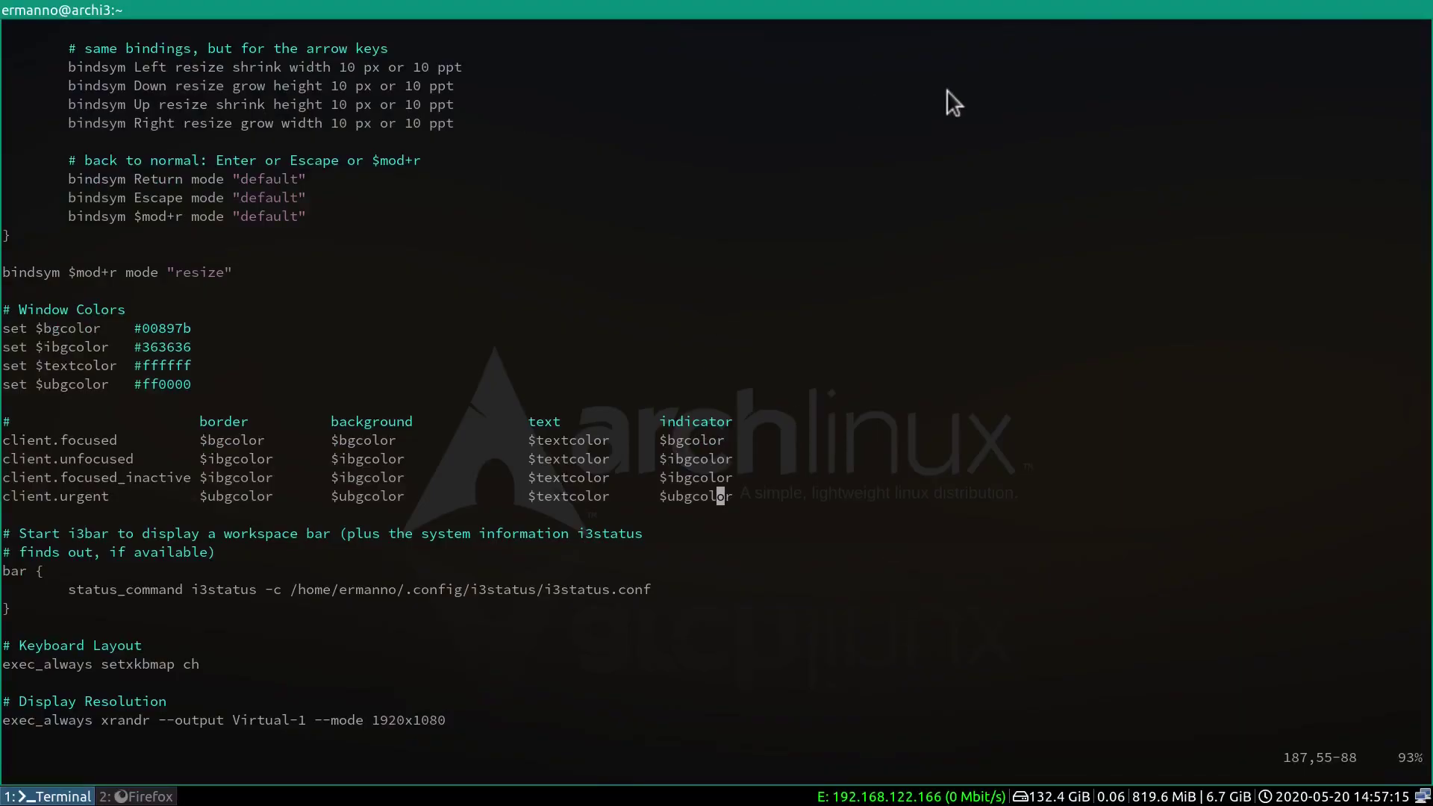
- Compare the focused and unfocused window colors using a temporary second terminal, and move the cursor just below the bar block
{"action": "key", "text": "super+Return"}
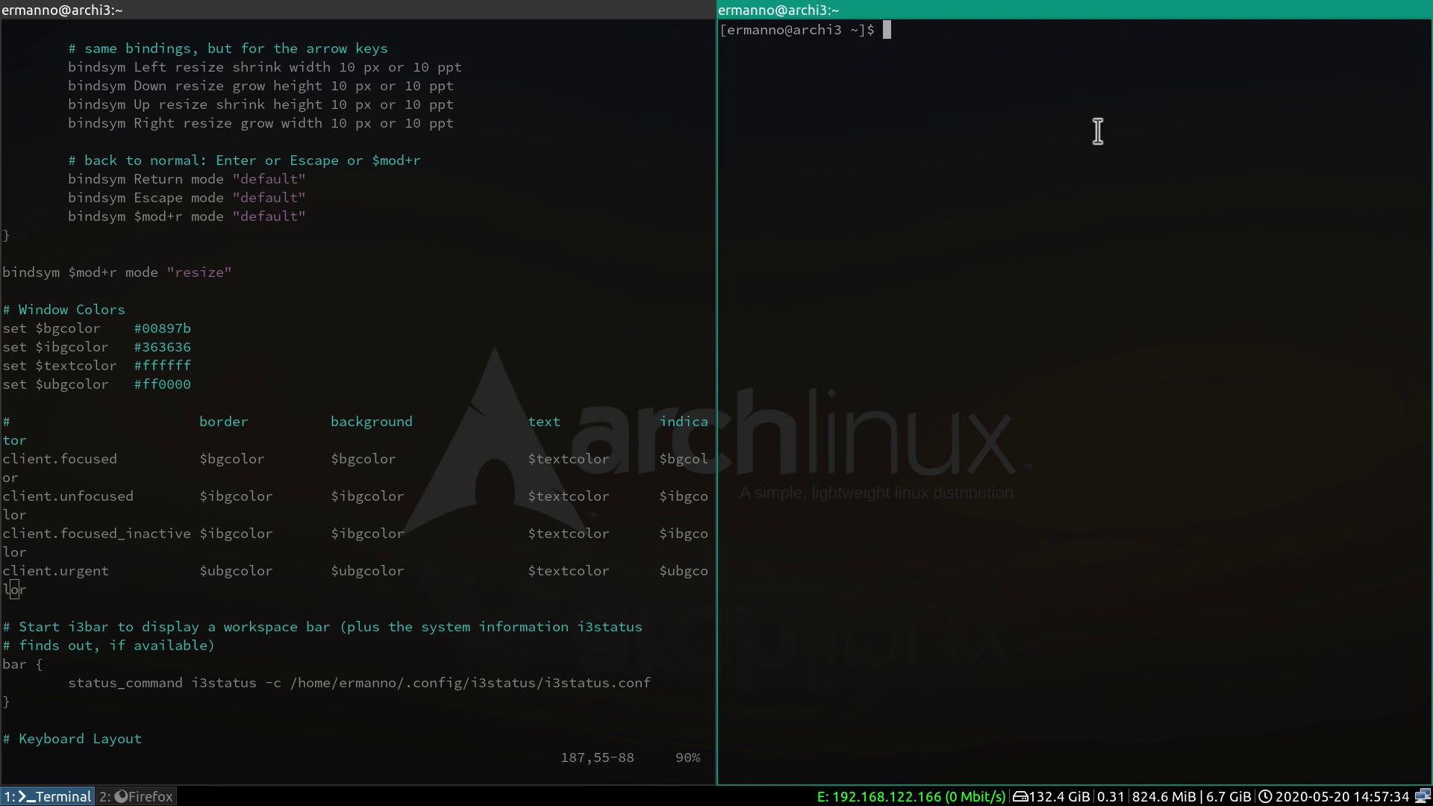
{"action": "key", "text": "super+shift+q"}
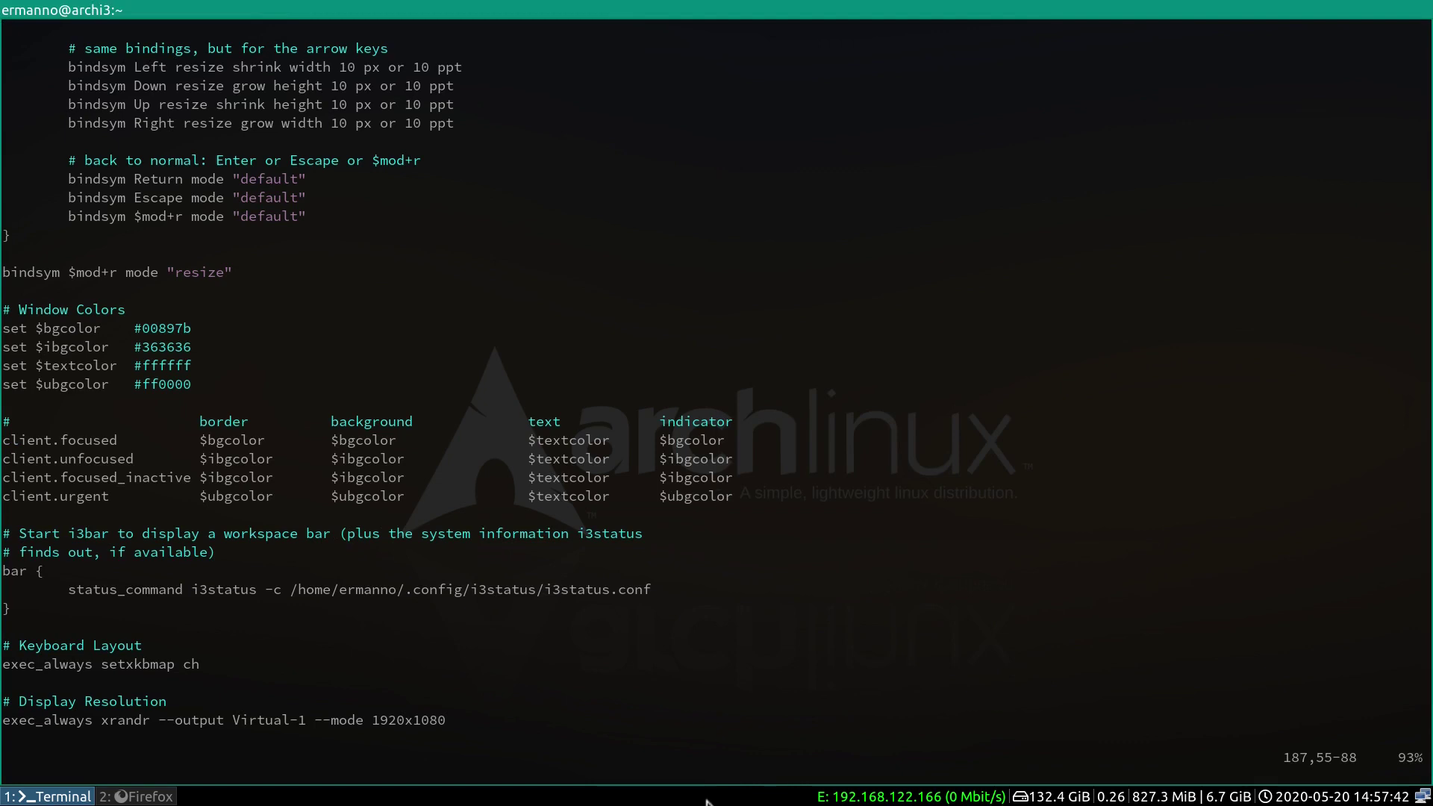
{"action": "key", "text": "braceright"}
{"action": "key", "text": "braceright"}
{"action": "key", "text": "j"}
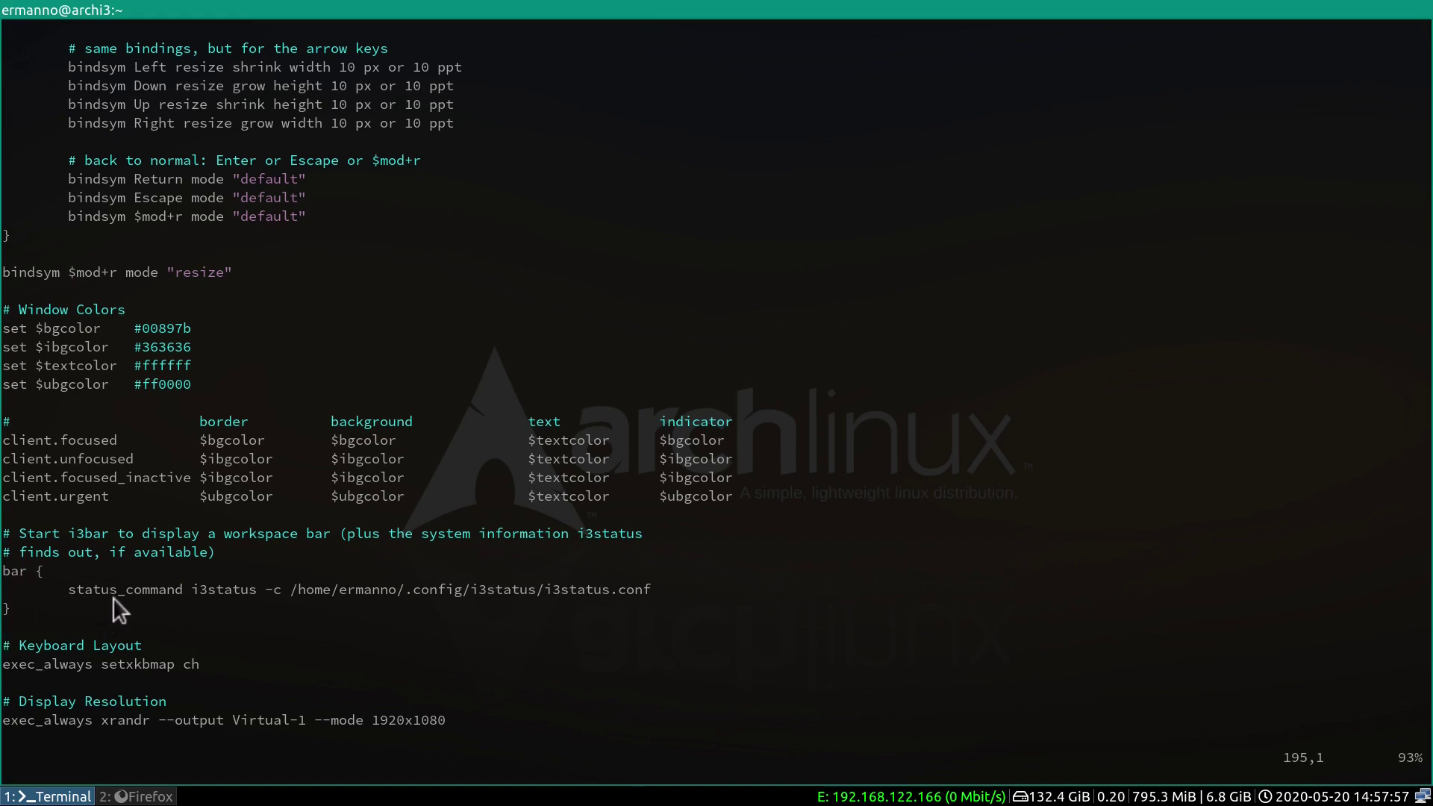
- Switch to Firefox and examine the syntax and default example in section 5.16 Colors of the i3 User's Guide
{"action": "left_click", "coordinate": [133, 797]}
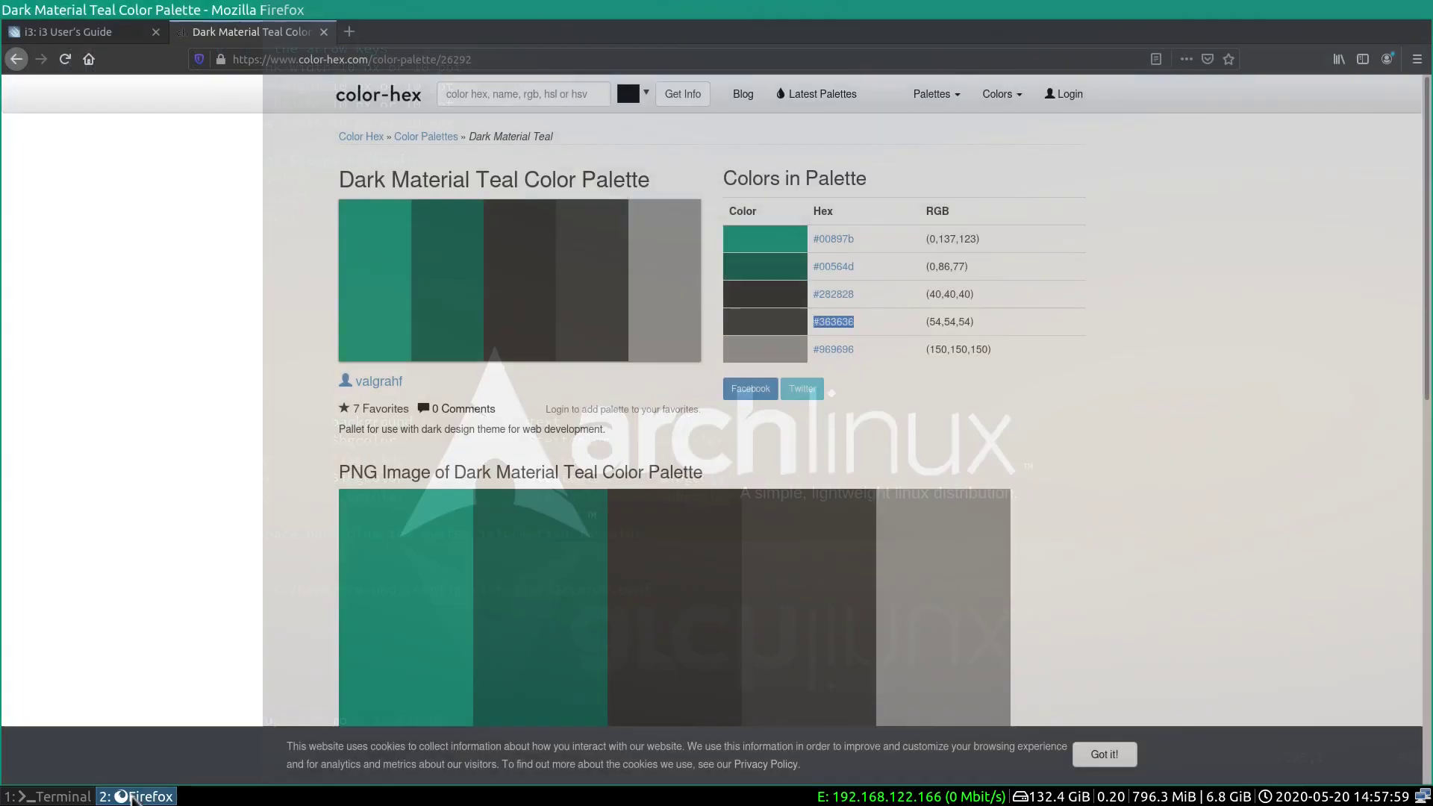
{"action": "left_click", "coordinate": [111, 31]}
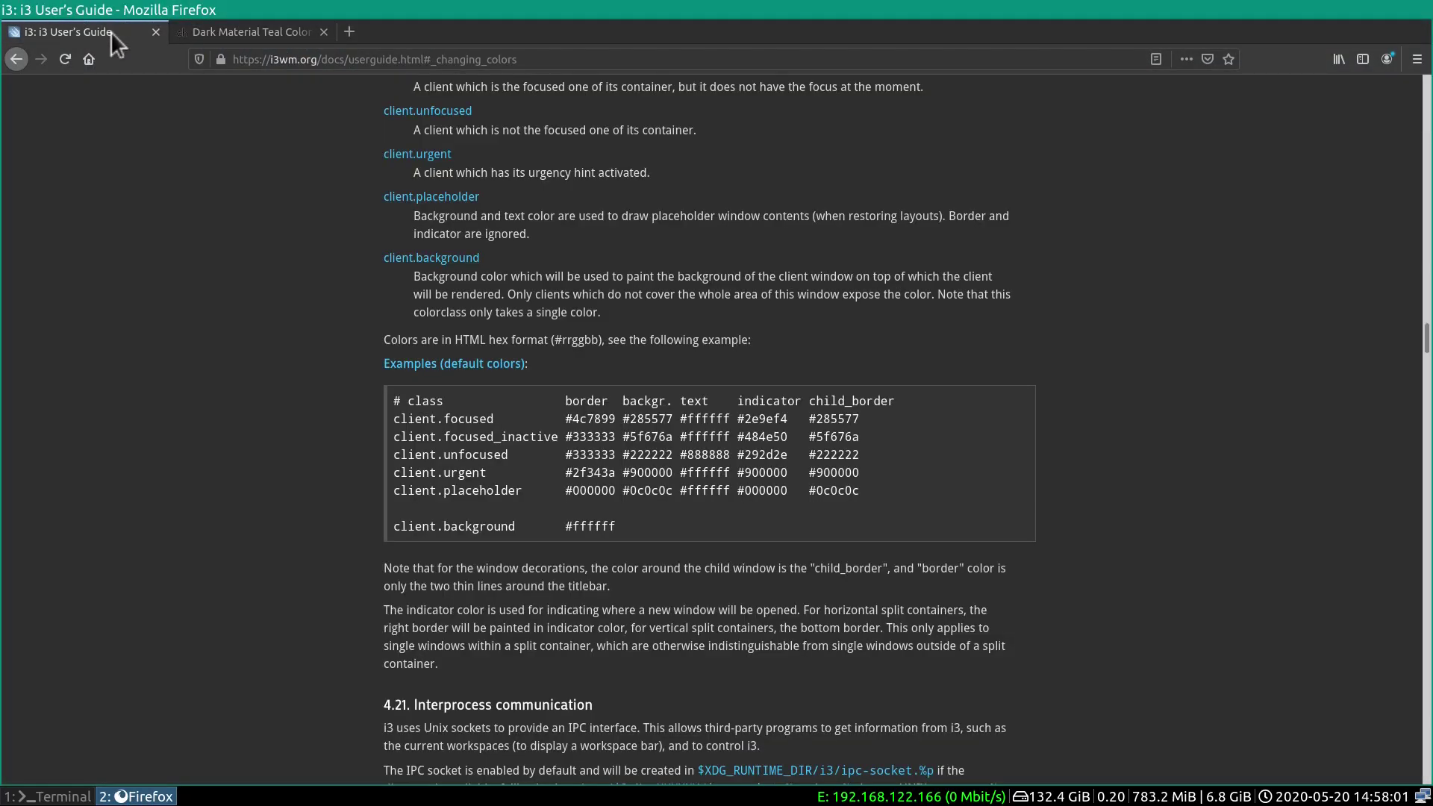
{"action": "left_click", "coordinate": [16, 58]}
{"action": "scroll", "coordinate": [378, 364], "scroll_direction": "down", "scroll_amount": 5}
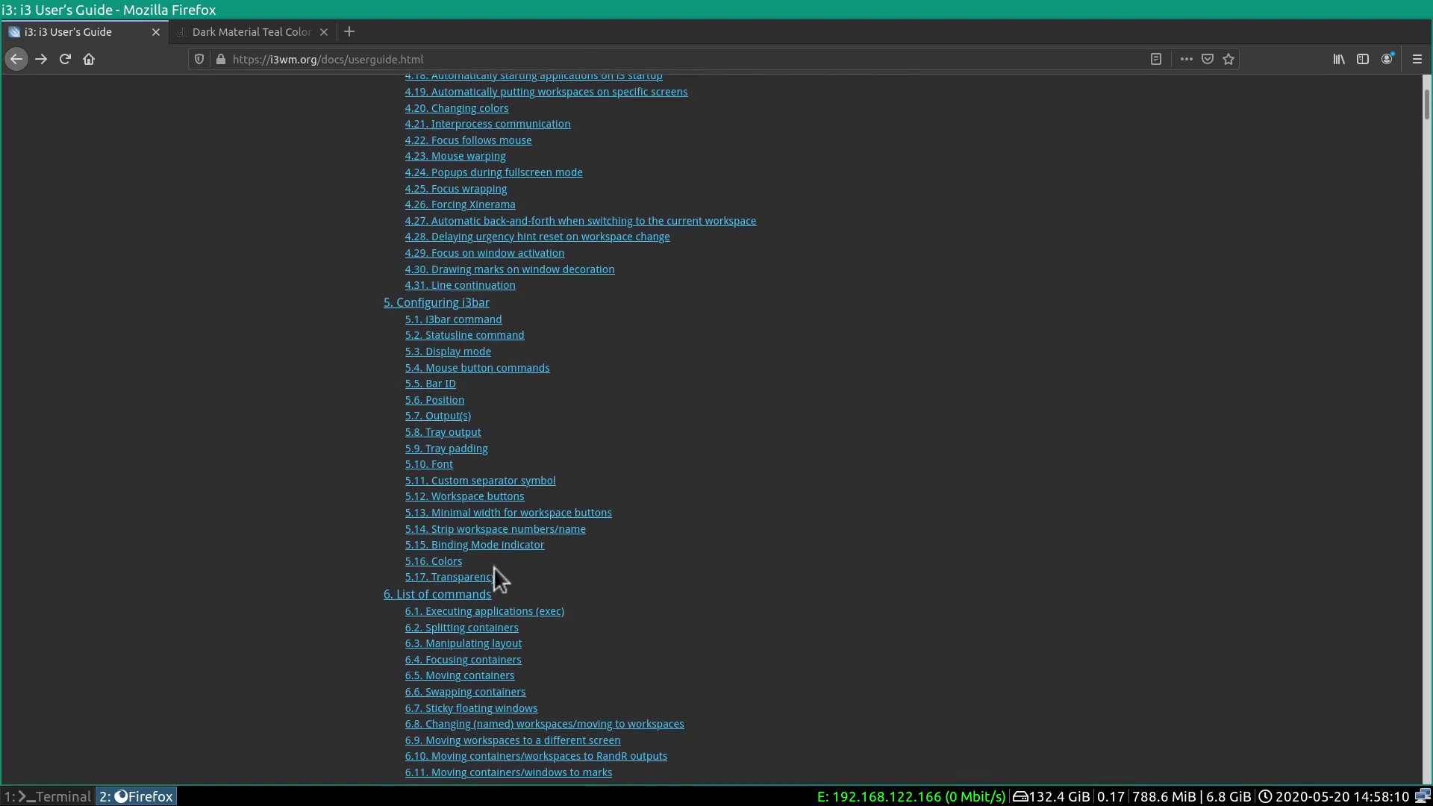
{"action": "left_click", "coordinate": [446, 561]}
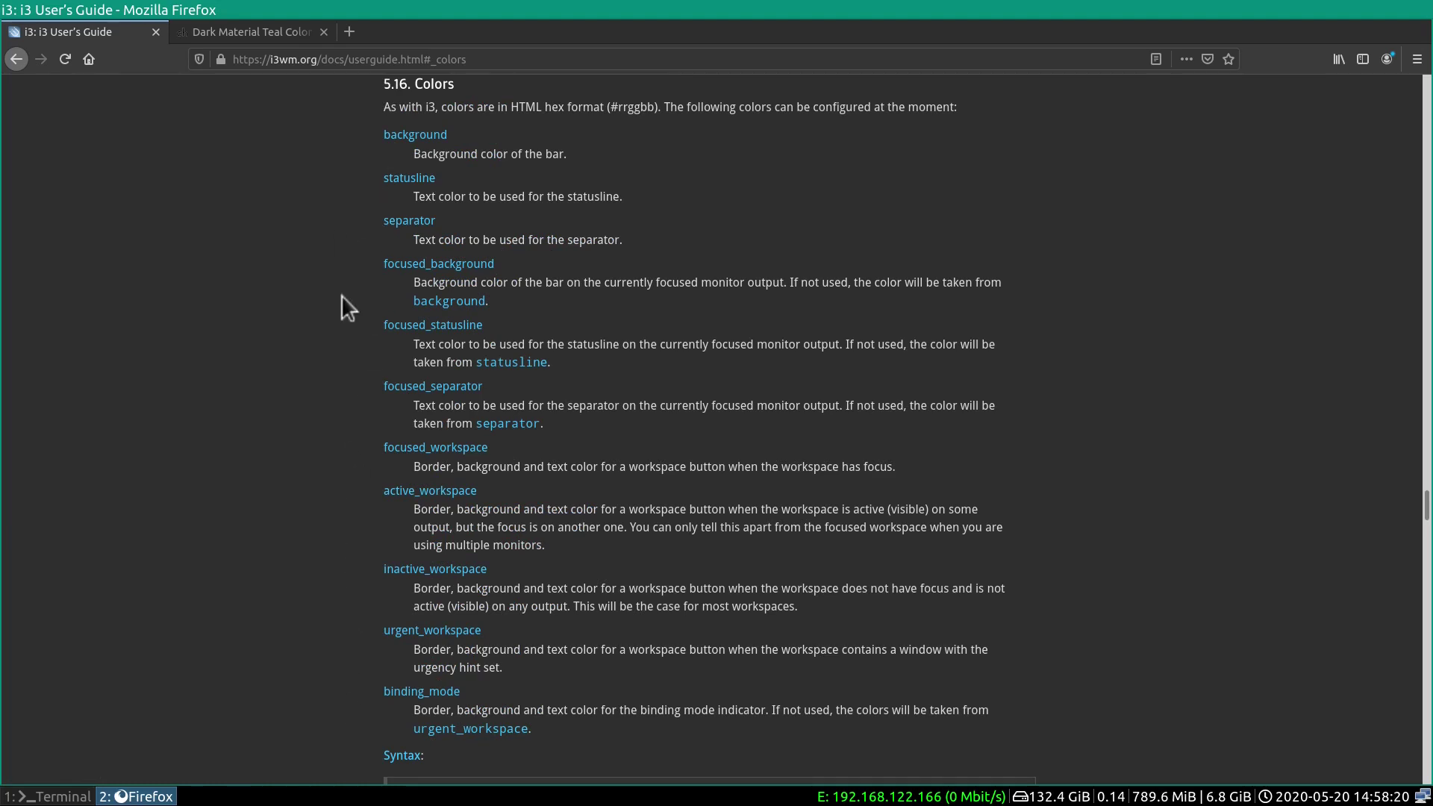
{"action": "scroll", "coordinate": [291, 423], "scroll_direction": "down", "scroll_amount": 5}
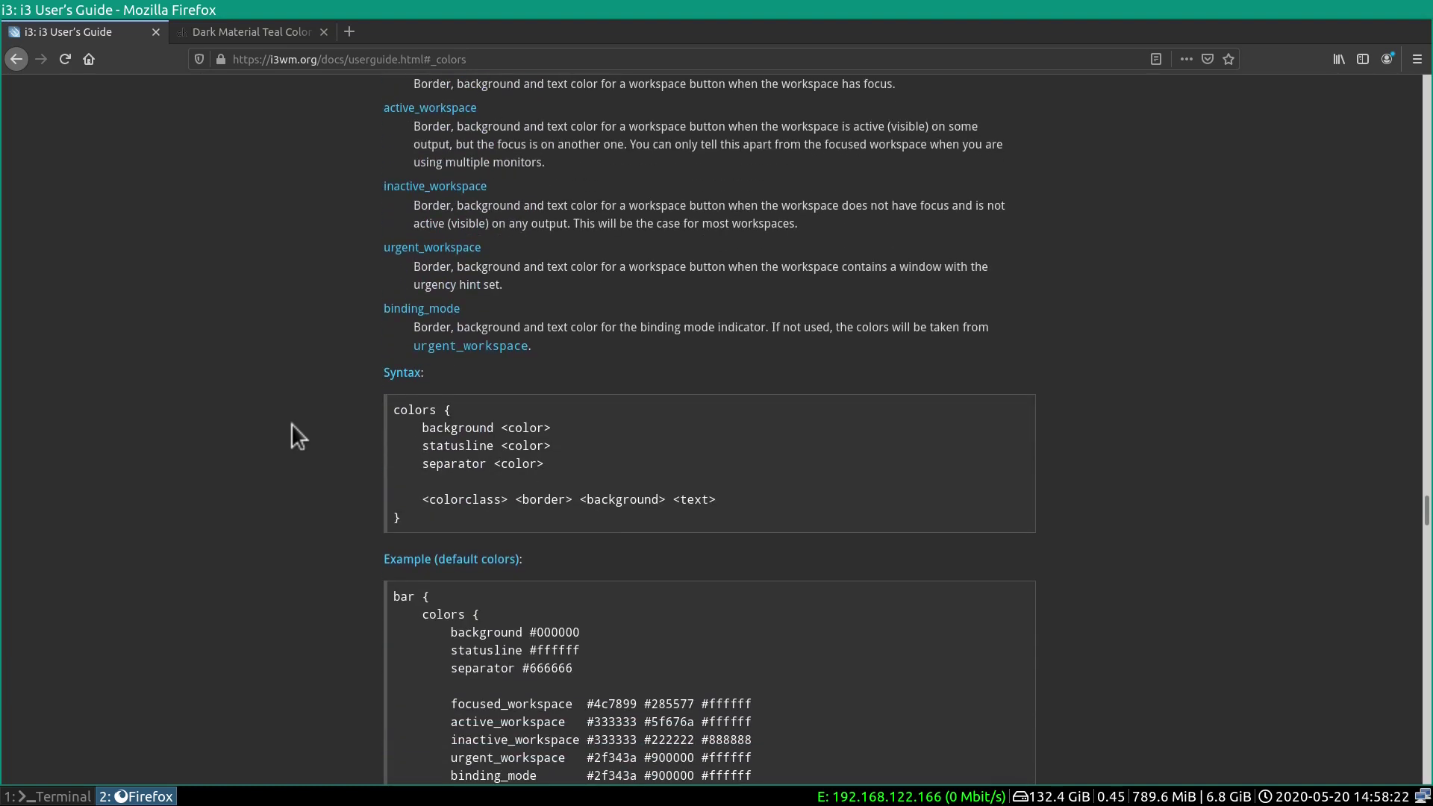
{"action": "scroll", "coordinate": [291, 423], "scroll_direction": "down", "scroll_amount": 2}
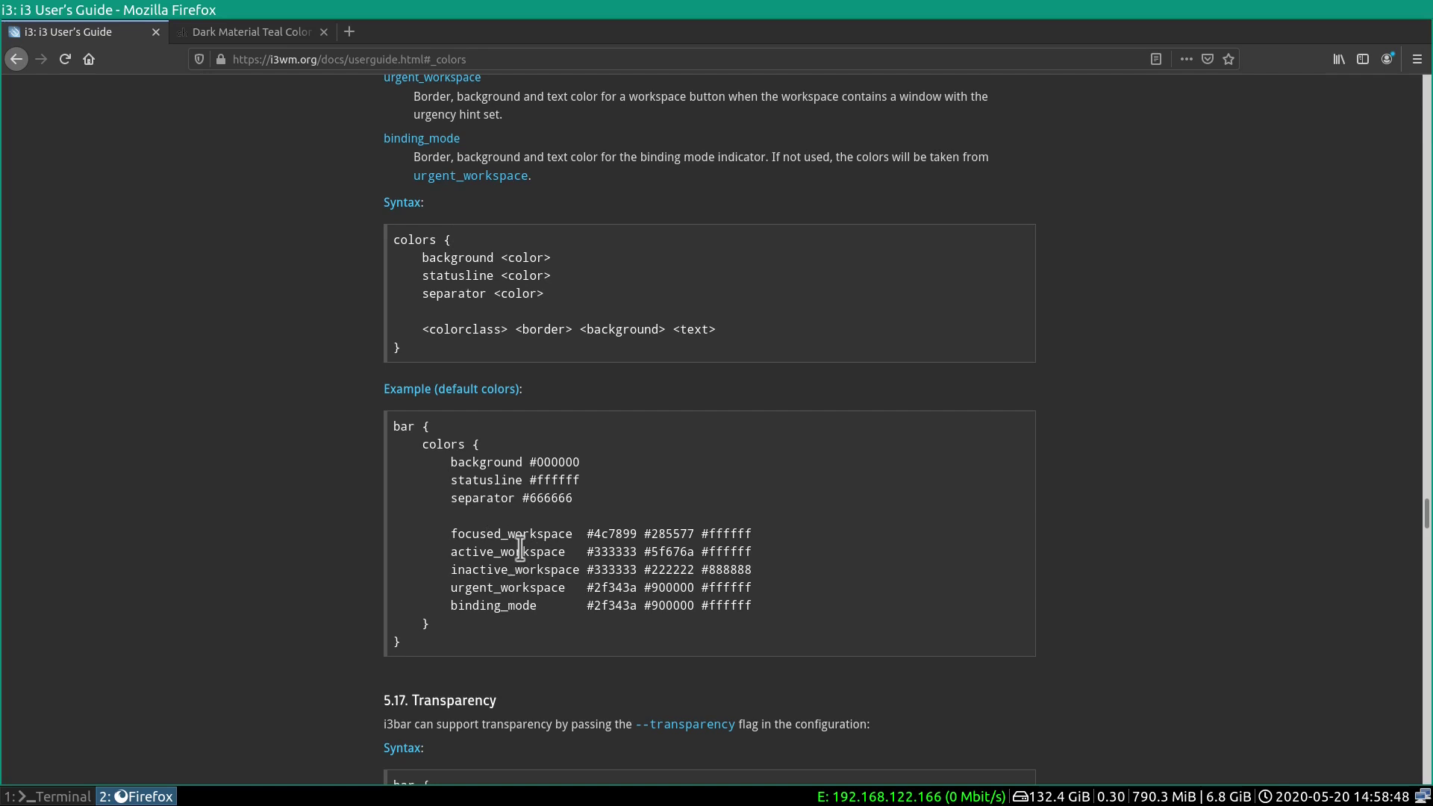
- Switch to the terminal and open a colors block below the status_command line in the i3 config's bar section
{"action": "key", "text": "super+1"}
{"action": "key", "text": "w"}
{"action": "key", "text": "w"}
{"action": "key", "text": "w"}
{"action": "key", "text": "w"}
{"action": "key", "text": "w"}
{"action": "key", "text": "w"}
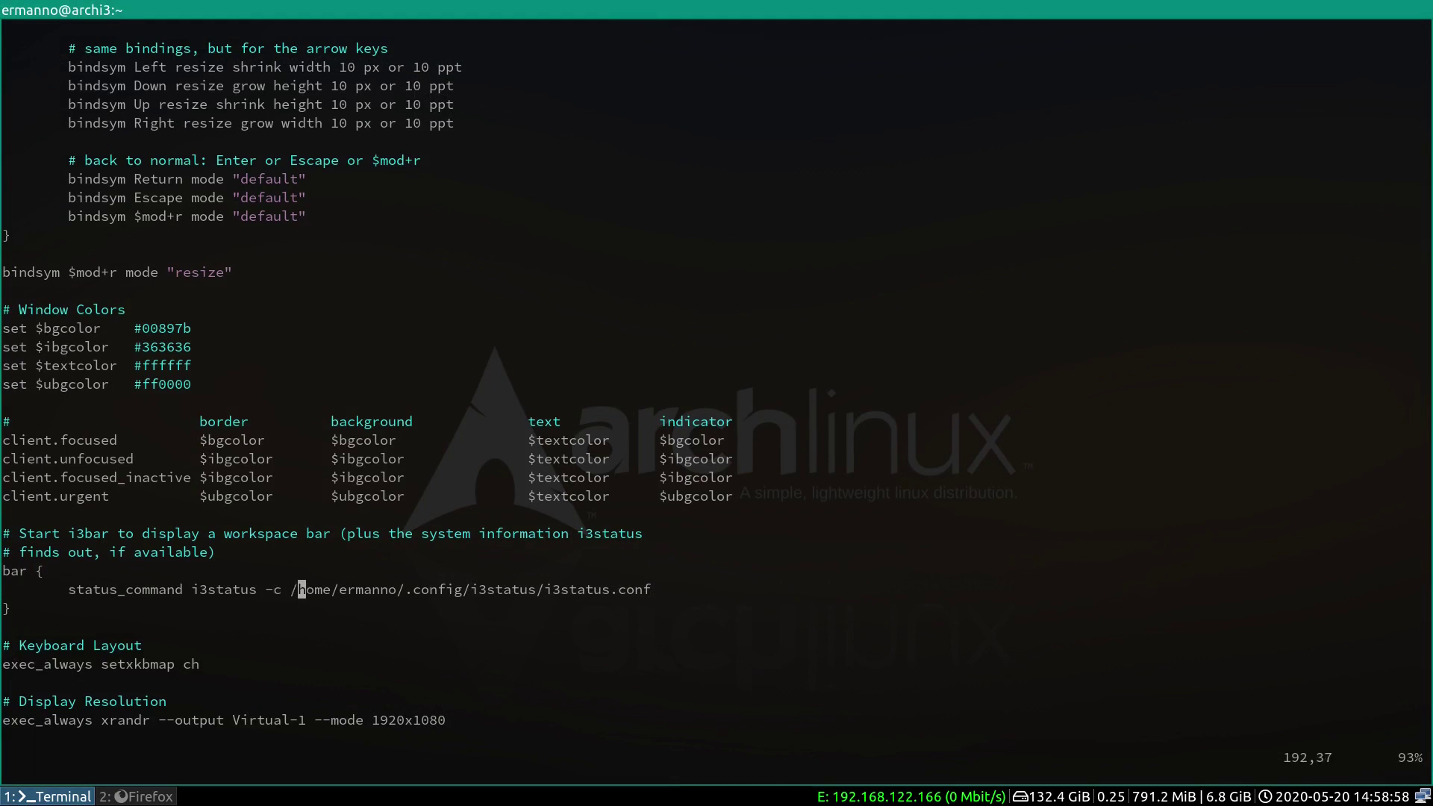
{"action": "key", "text": "w"}
{"action": "key", "text": "$"}
{"action": "key", "text": "ctrl+e"}
{"action": "key", "text": "i"}
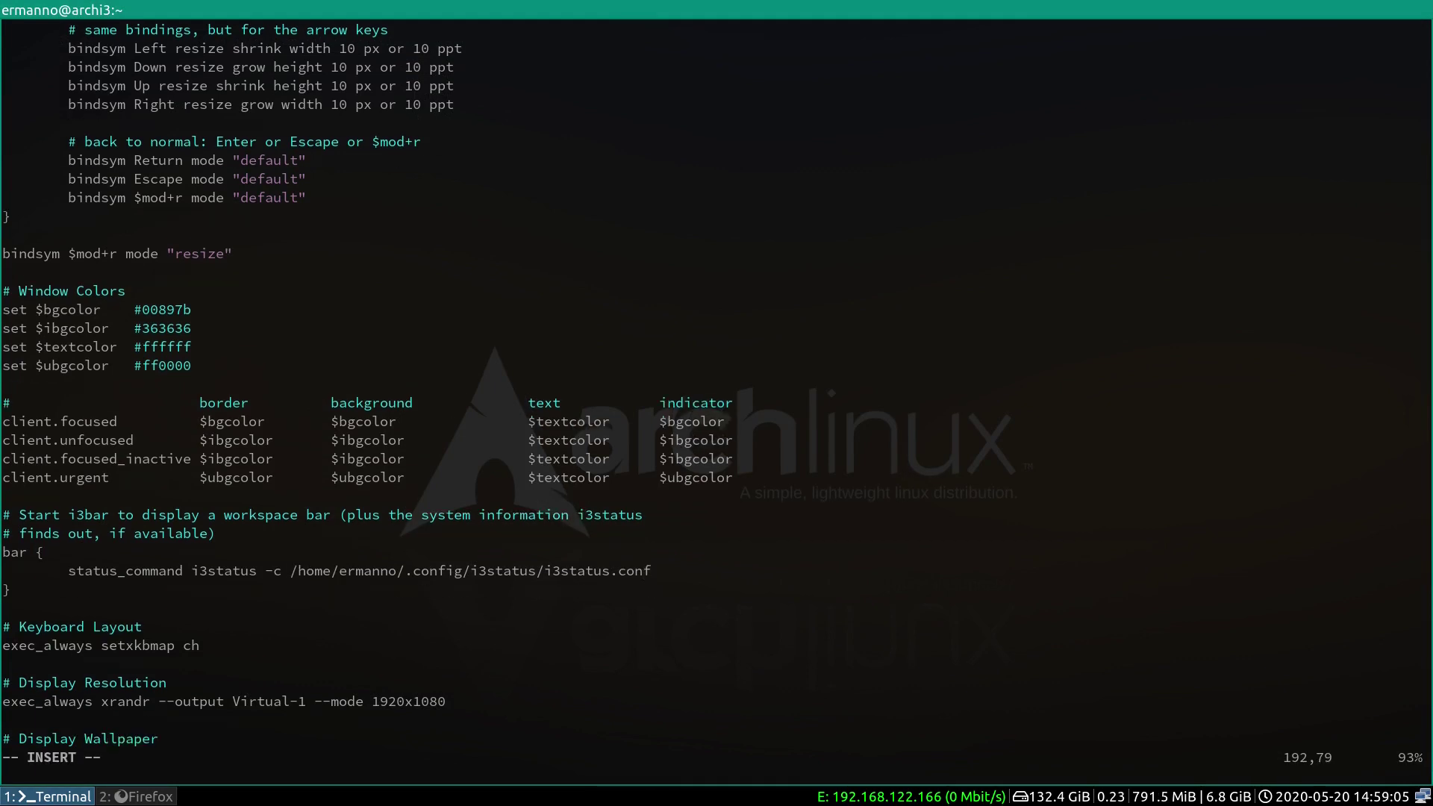
{"action": "key", "text": "Right"}
{"action": "key", "text": "Return"}
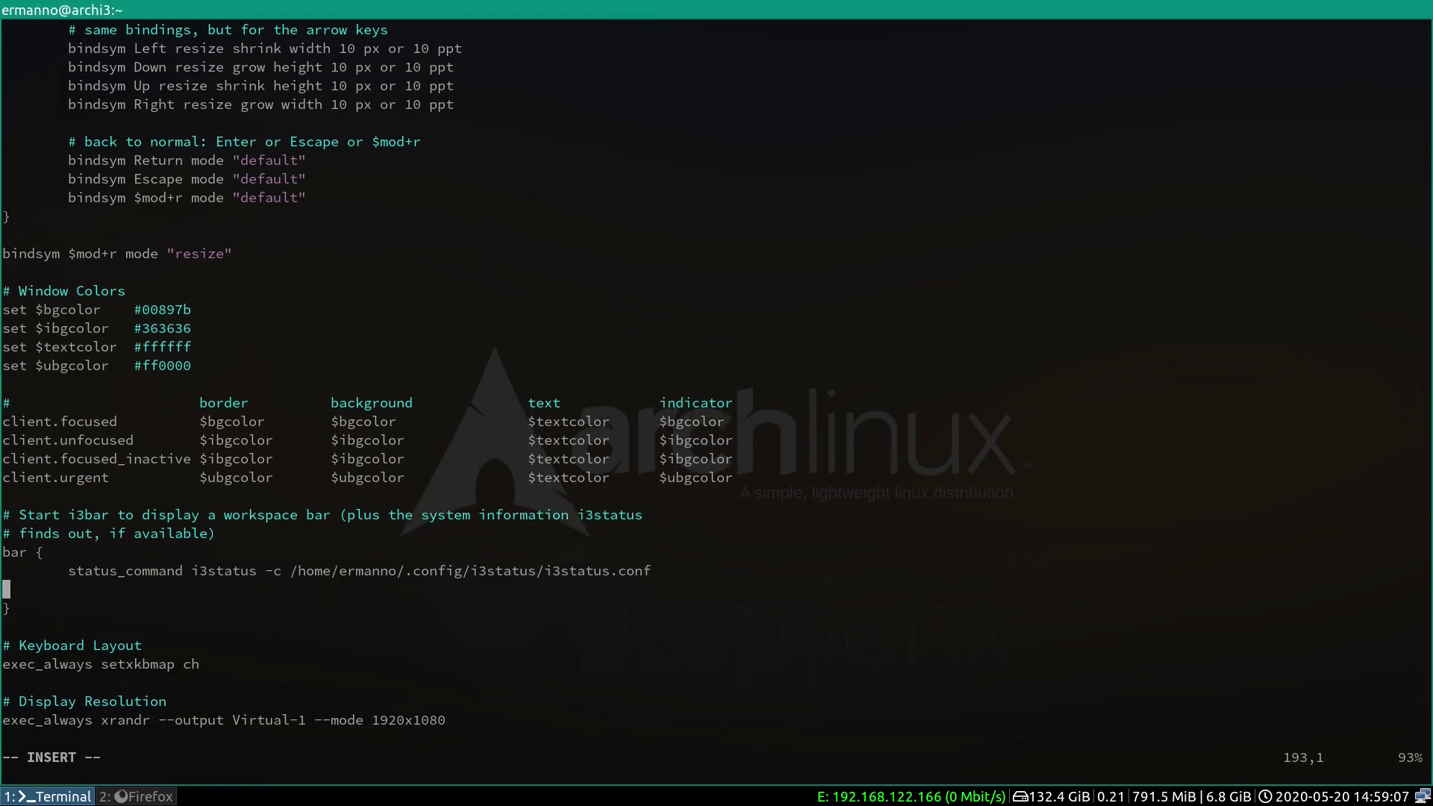
{"action": "key", "text": "Tab"}
{"action": "type", "text": "color"}
{"action": "type", "text": "s "}
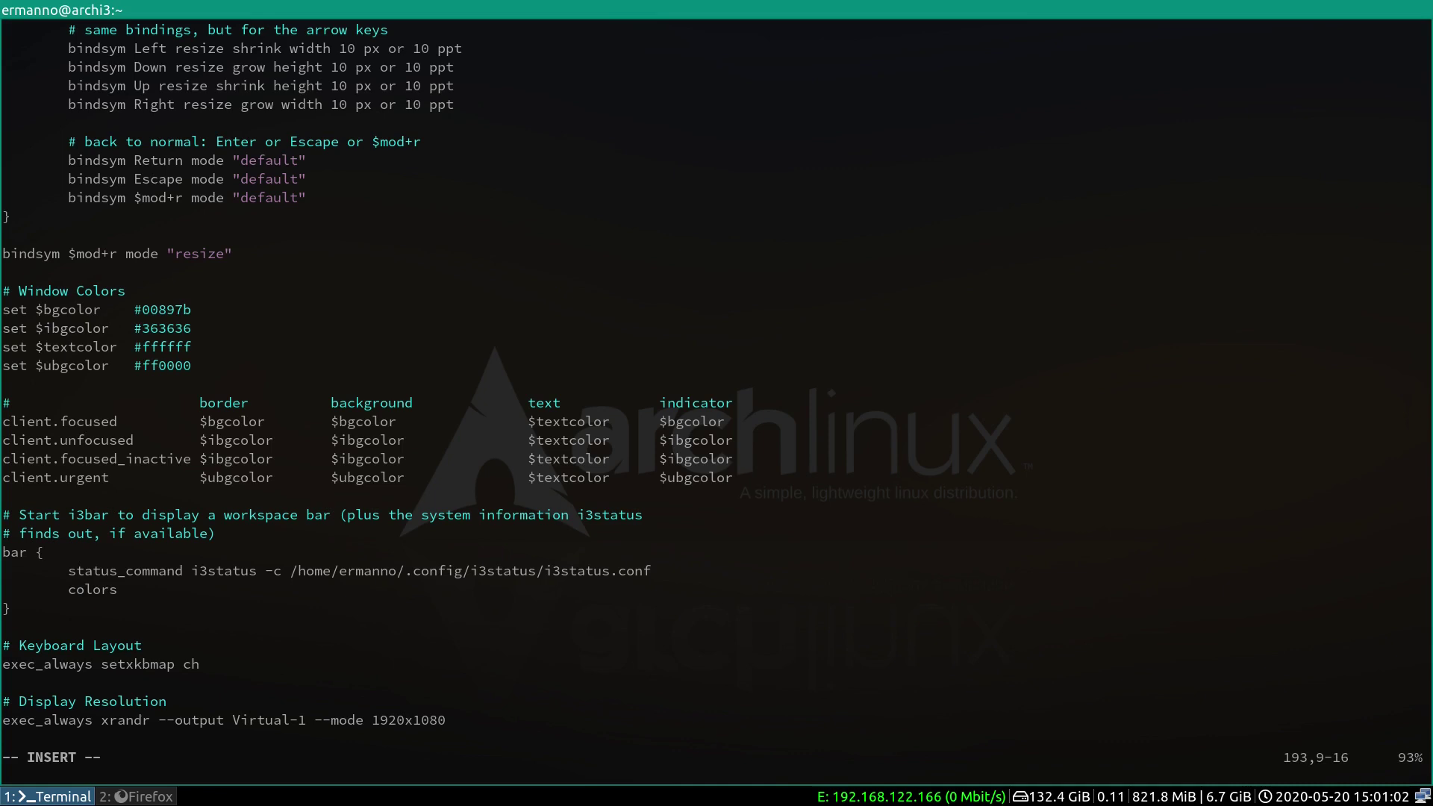
{"action": "type", "text": "{"}
- Add an indented background entry set to $bgcolor inside the bar's colors block
{"action": "key", "text": "Return"}
{"action": "key", "text": "Tab"}
{"action": "key", "text": "Tab"}
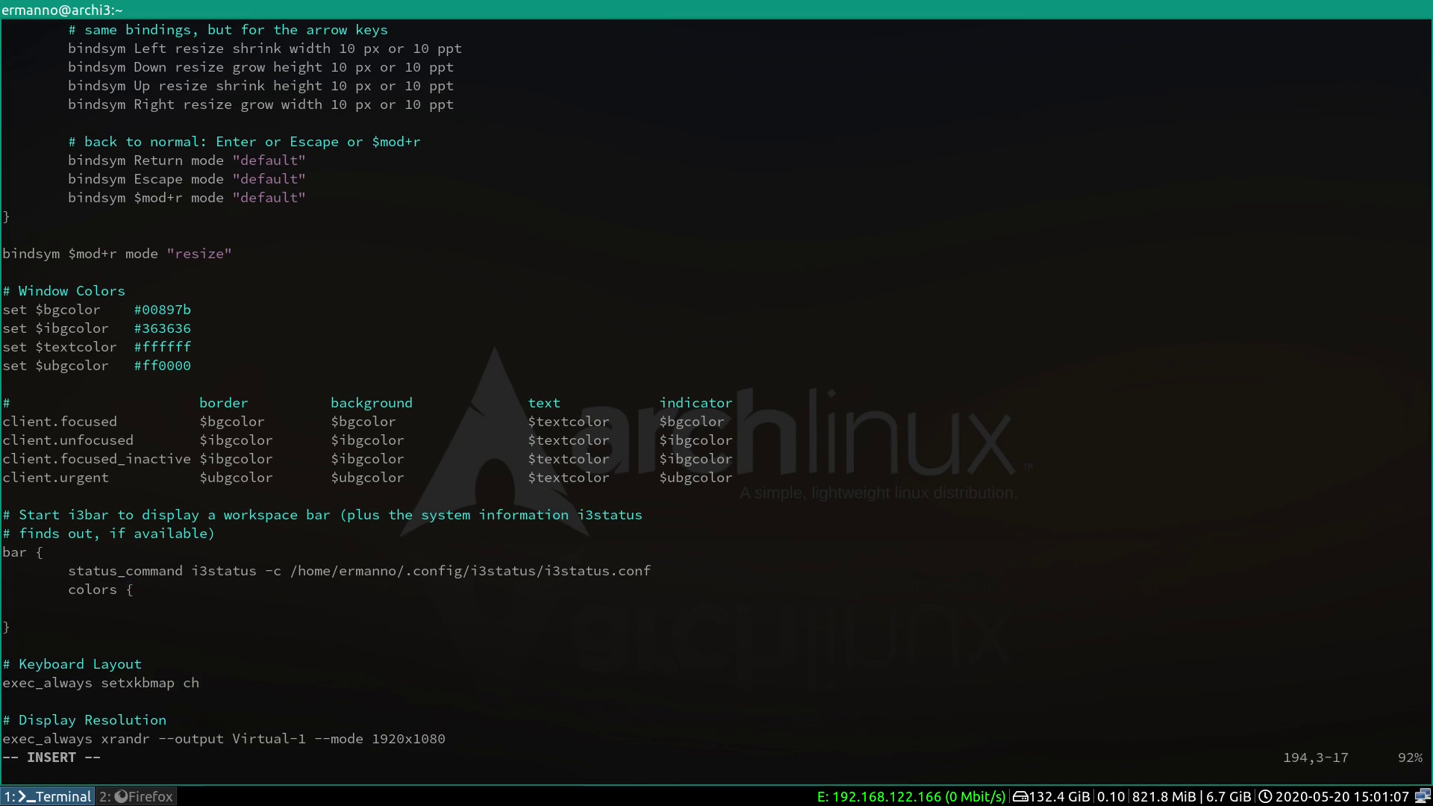
{"action": "type", "text": "background "}
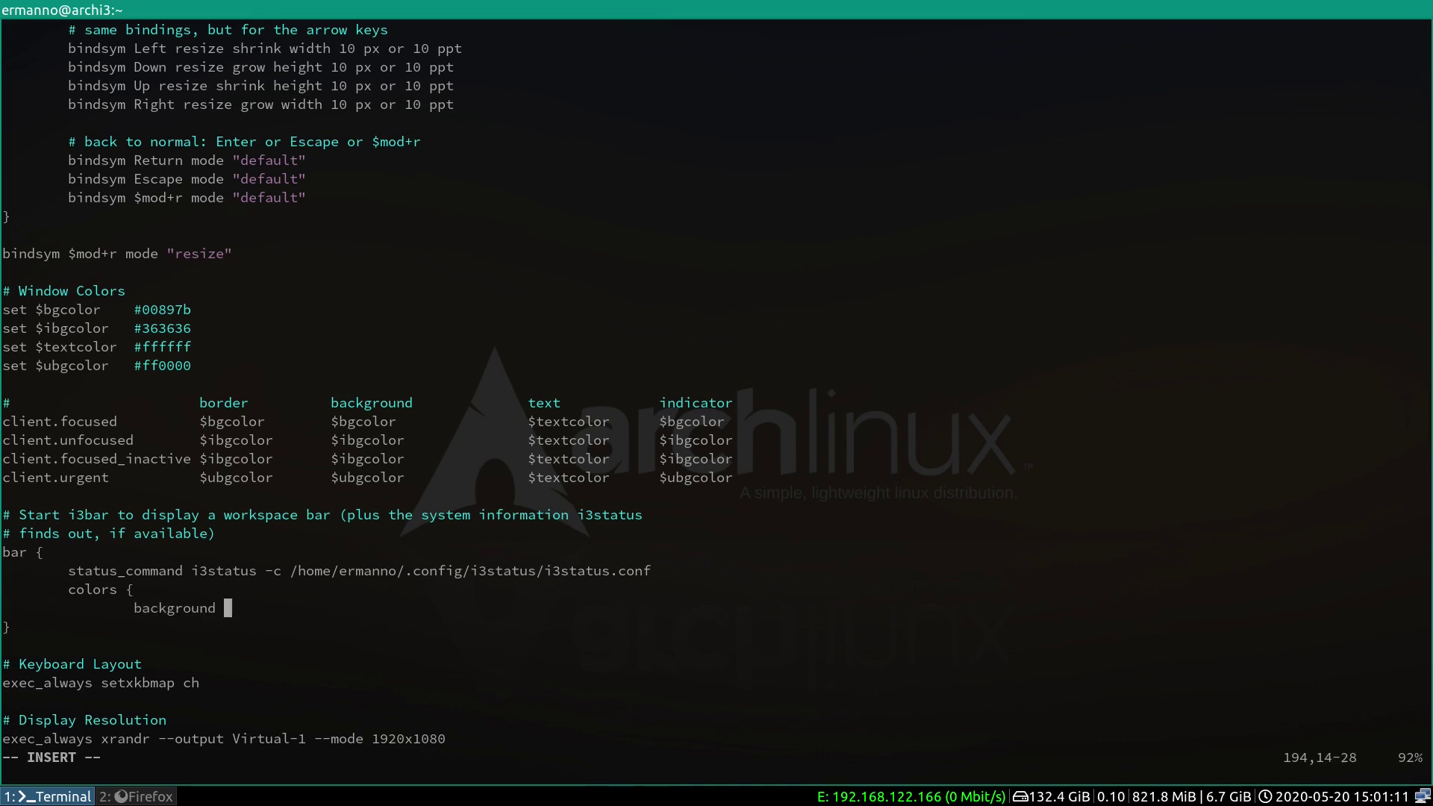
{"action": "type", "text": "$bgcolor"}
- Add a separator entry to the colors block, using #282828 from the Dark Material Teal palette open in Firefox
{"action": "key", "text": "Return"}
{"action": "key", "text": "Tab"}
{"action": "key", "text": "Tab"}
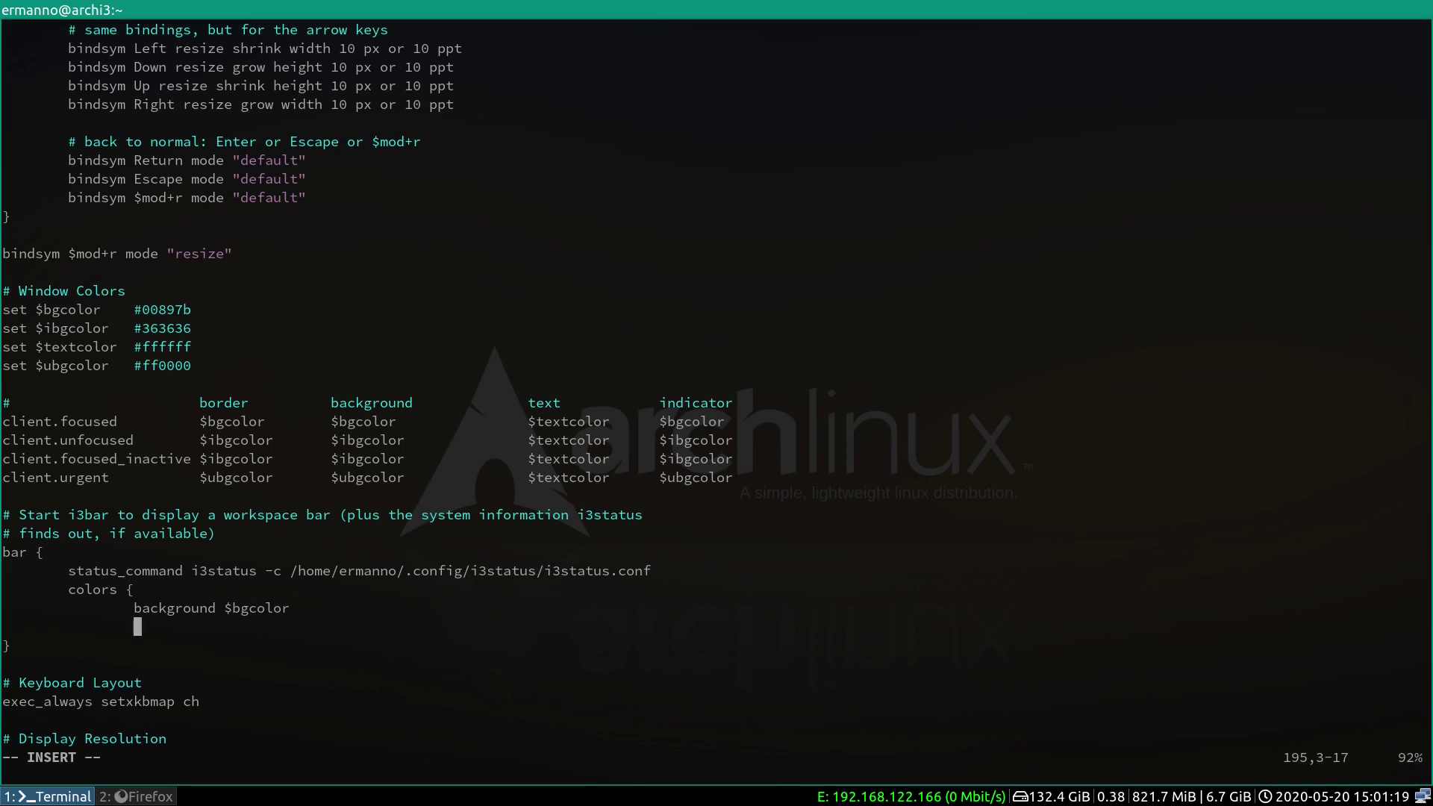
{"action": "type", "text": "separator"}
{"action": "key", "text": "super+2"}
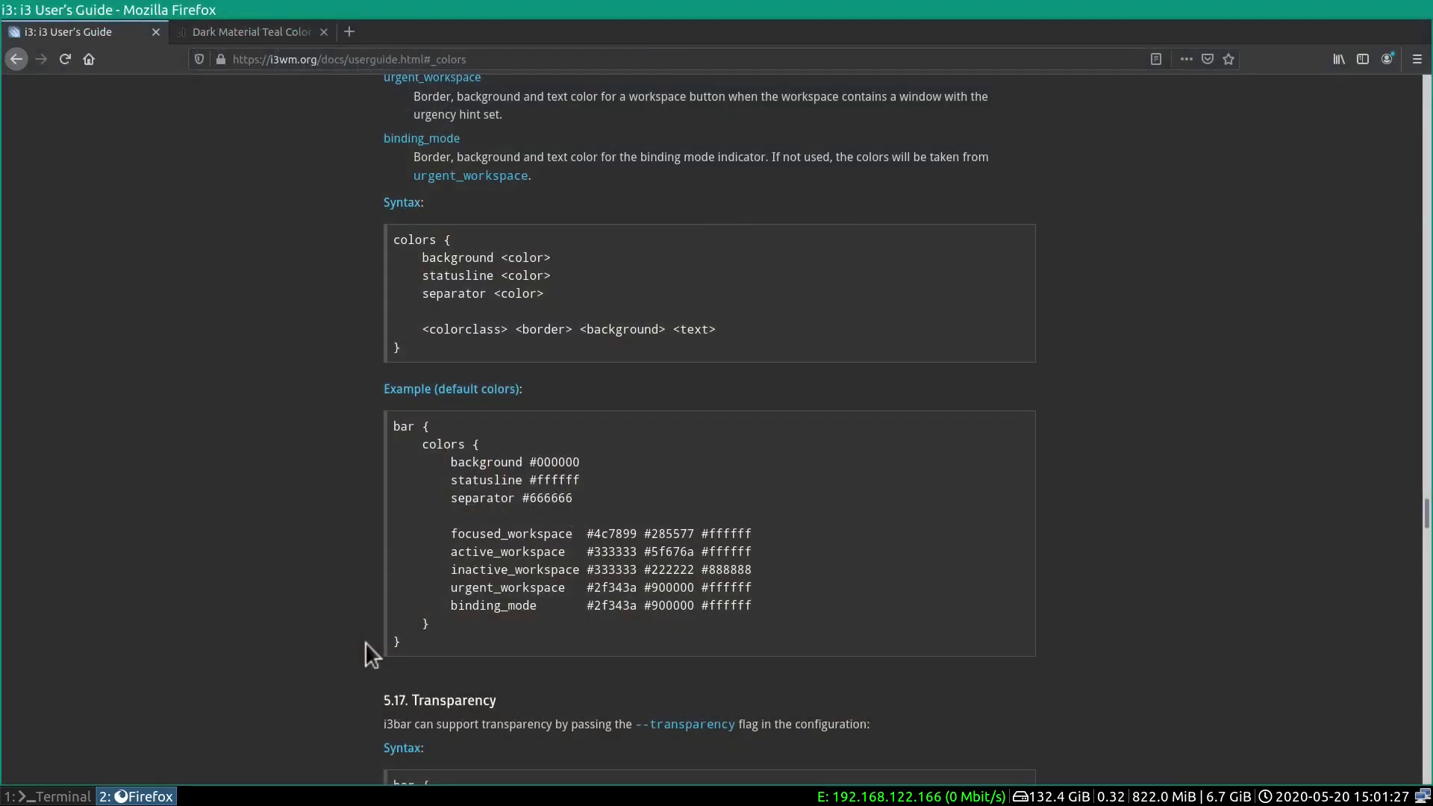
{"action": "left_click", "coordinate": [243, 36]}
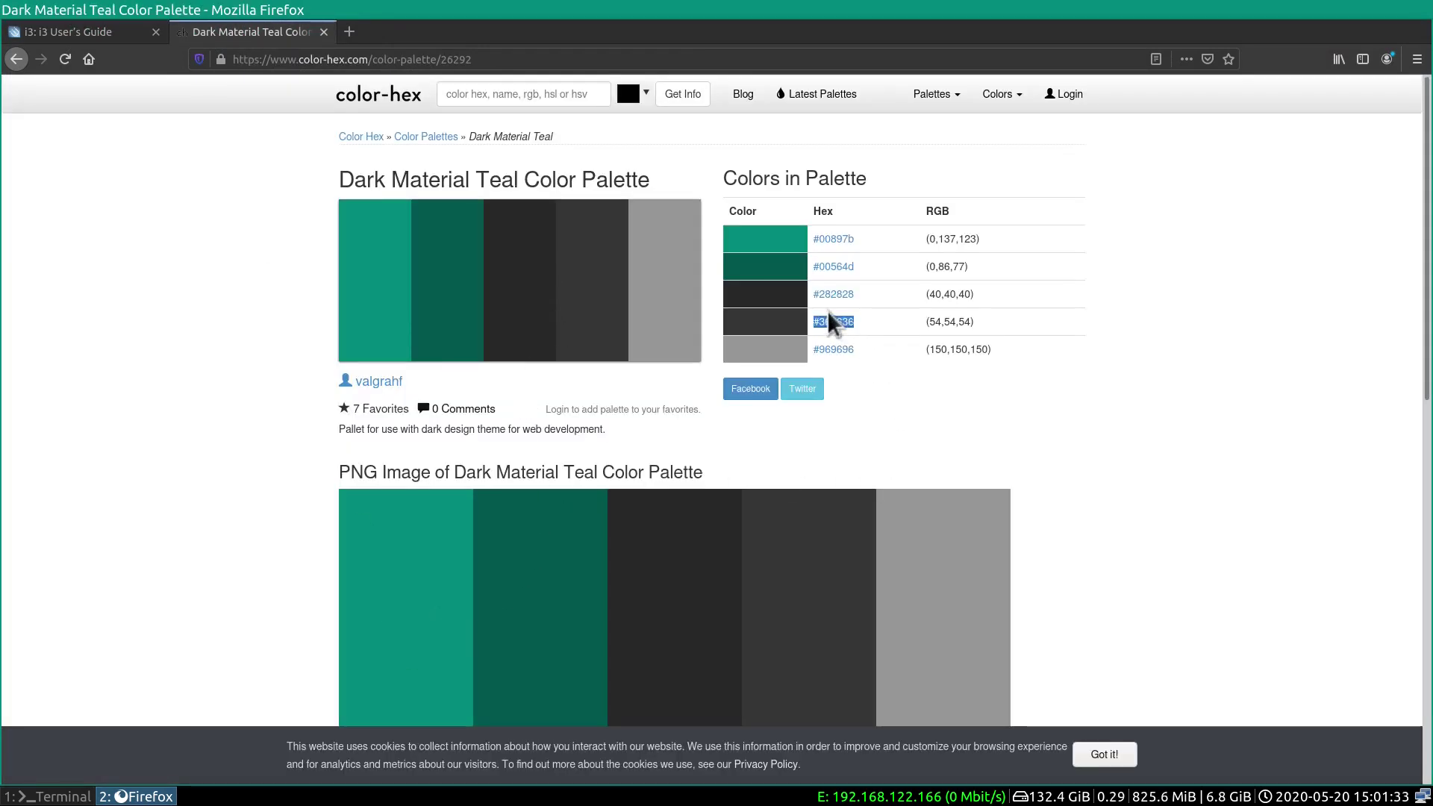
{"action": "left_click", "coordinate": [206, 293]}
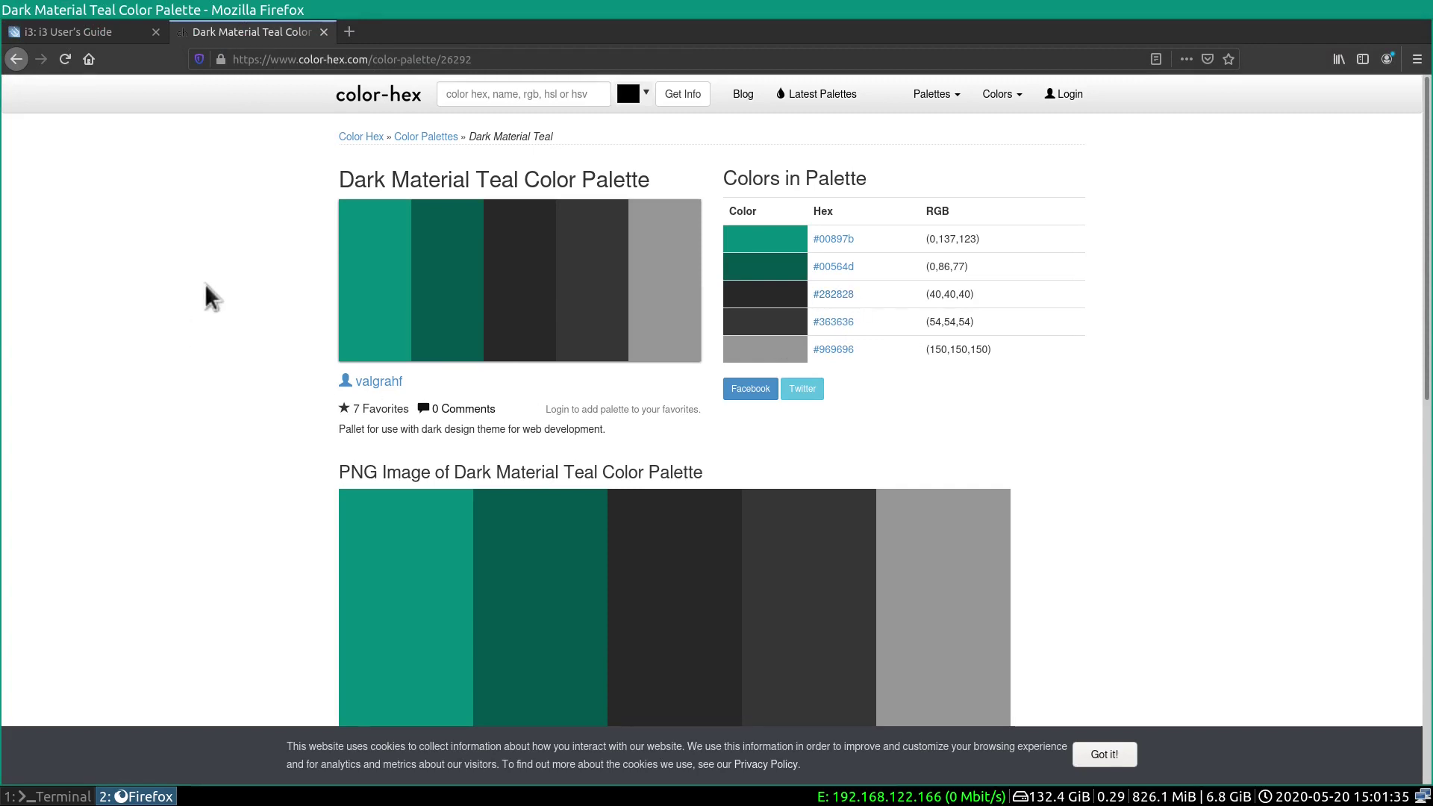
{"action": "key", "text": "super+1"}
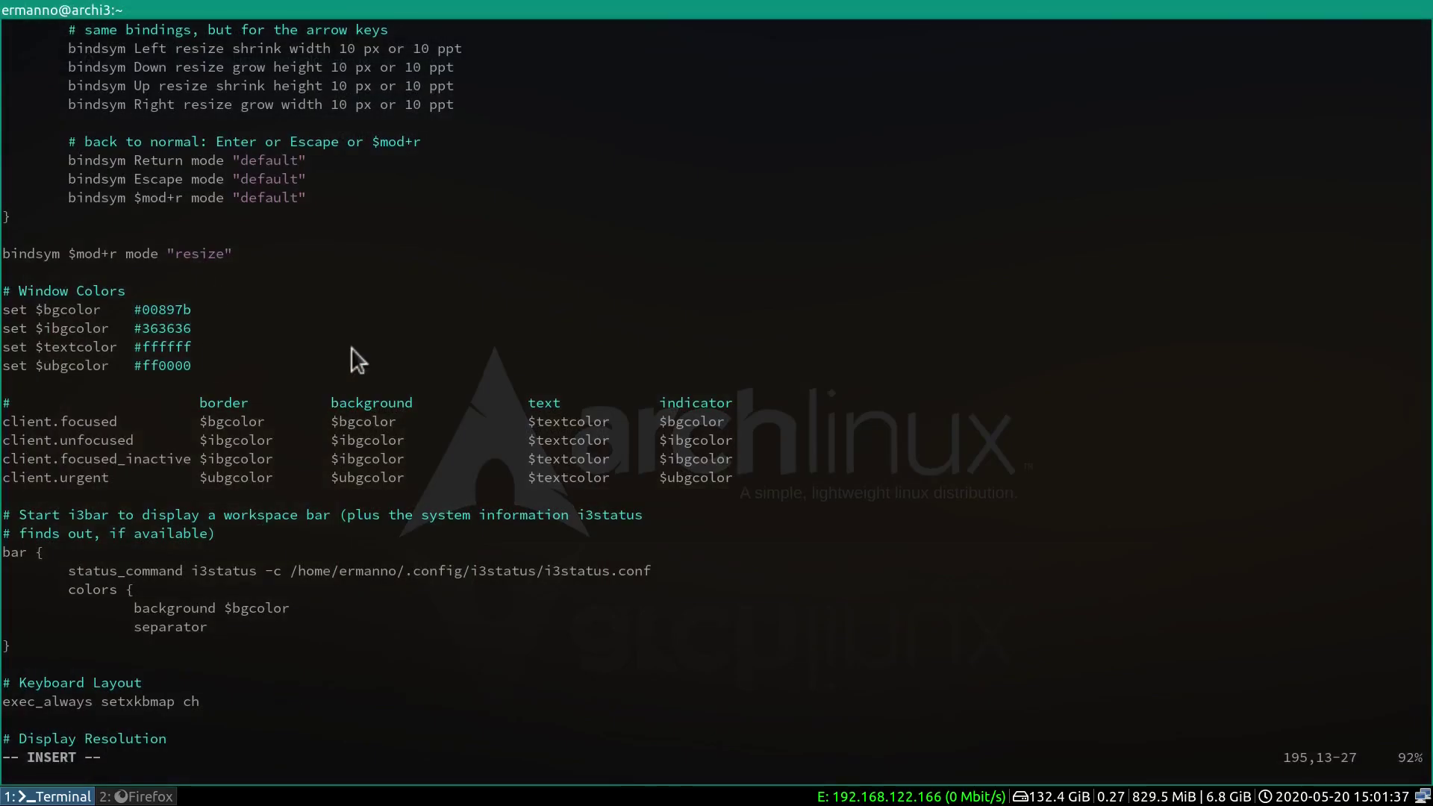
{"action": "type", "text": "#282828"}
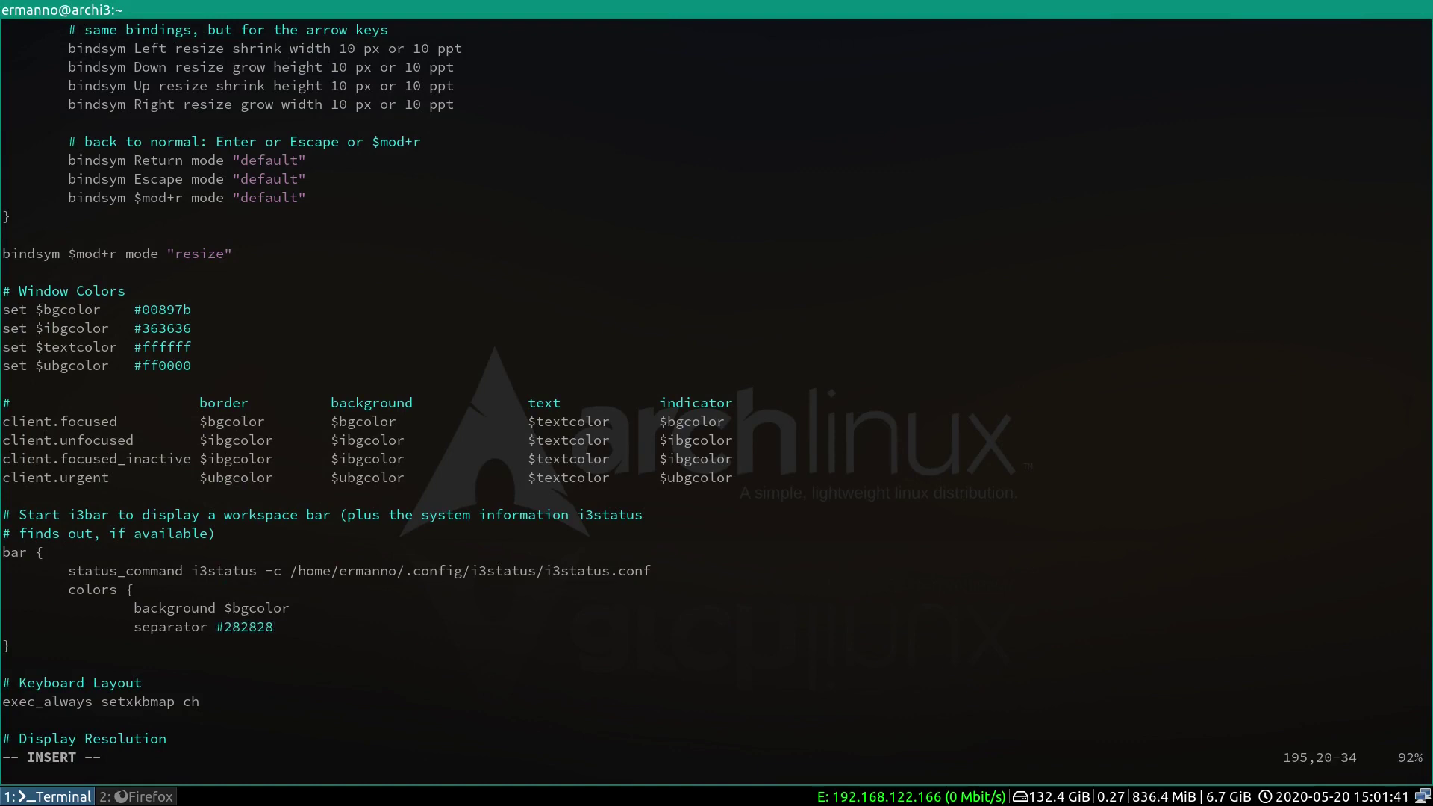
- Add a comment header row below the separator entry with the column labels border, background and text
{"action": "key", "text": "Return"}
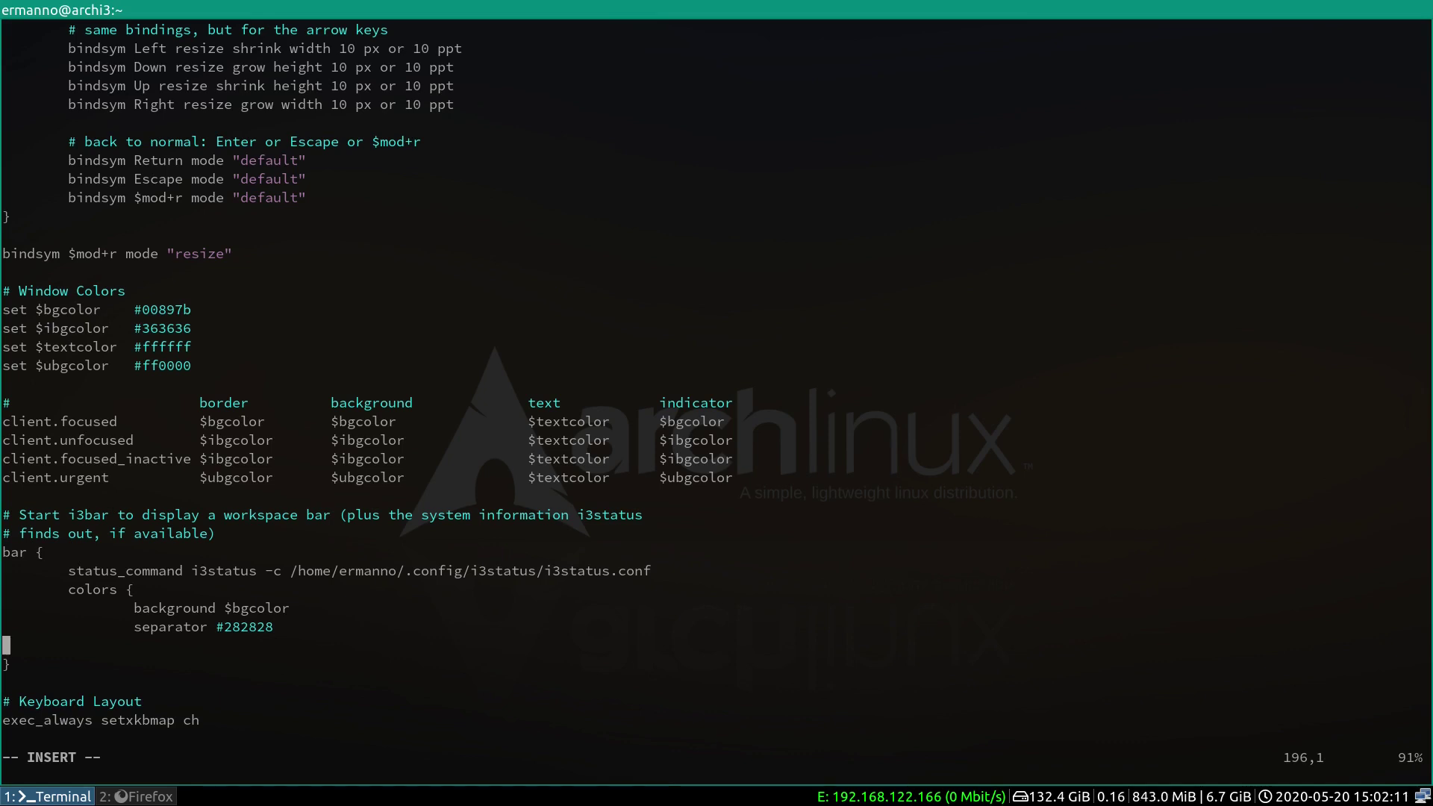
{"action": "key", "text": "Tab"}
{"action": "key", "text": "Tab"}
{"action": "type", "text": "#"}
{"action": "key", "text": "Tab"}
{"action": "key", "text": "Tab"}
{"action": "key", "text": "Tab"}
{"action": "type", "text": "border"}
{"action": "key", "text": "Tab"}
{"action": "key", "text": "Tab"}
{"action": "type", "text": "background"}
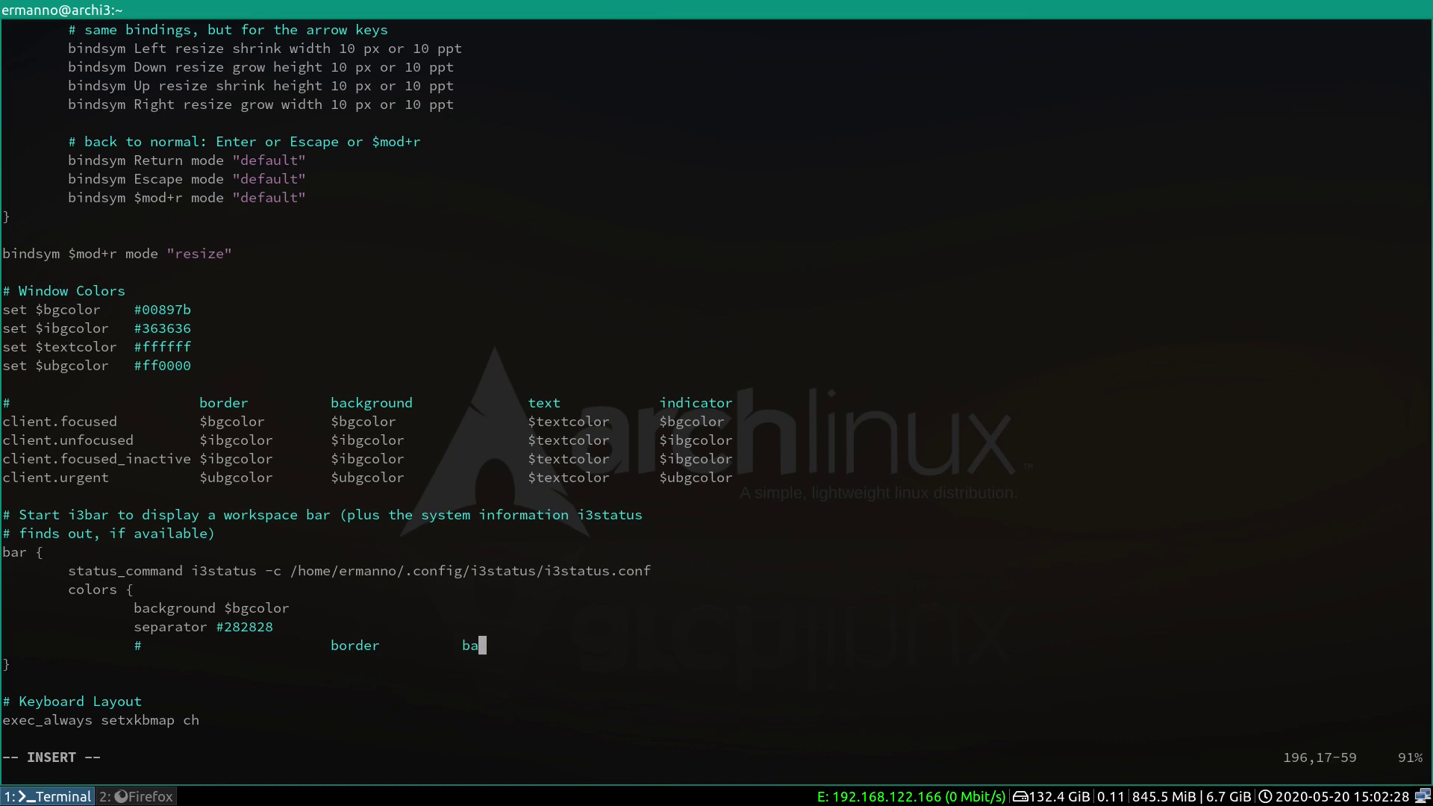
{"action": "key", "text": "Tab"}
{"action": "key", "text": "Tab"}
{"action": "type", "text": "text"}
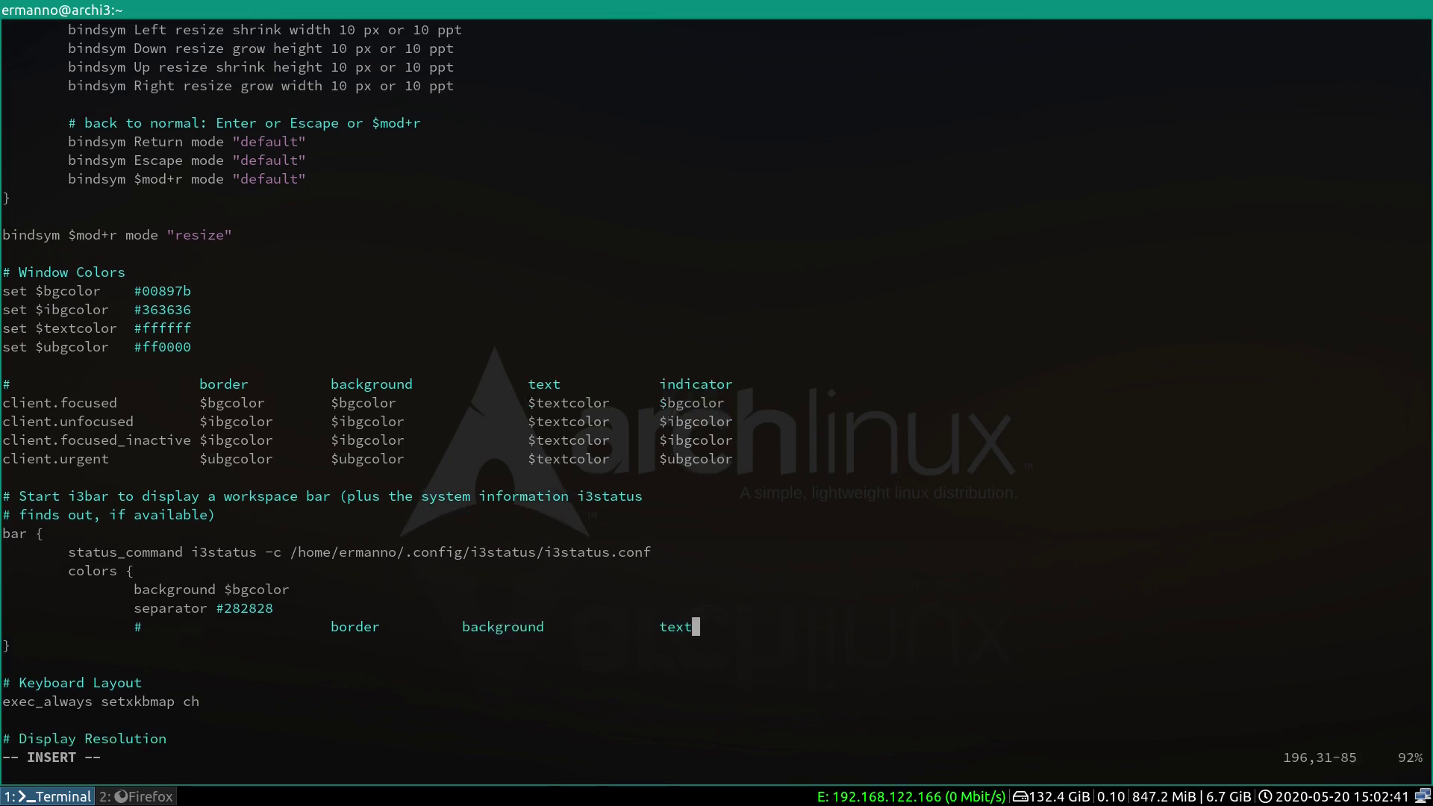
- Add a focused_workspace row with $bgcolor for border and background, and $textcolor for text
{"action": "key", "text": "Return"}
{"action": "key", "text": "BackSpace"}
{"action": "key", "text": "BackSpace"}
{"action": "key", "text": "BackSpace"}
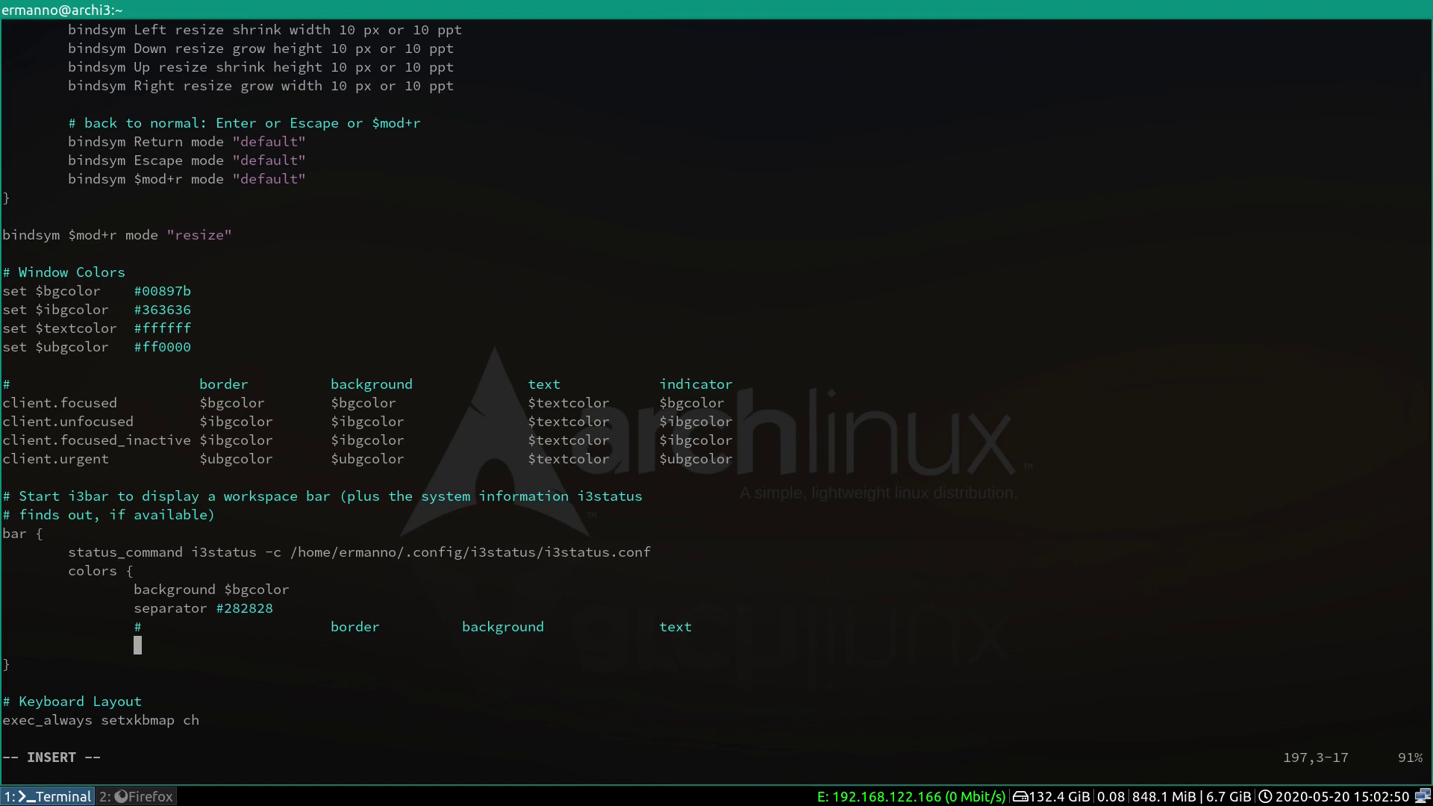
{"action": "type", "text": "focused_workspace"}
{"action": "key", "text": "Tab"}
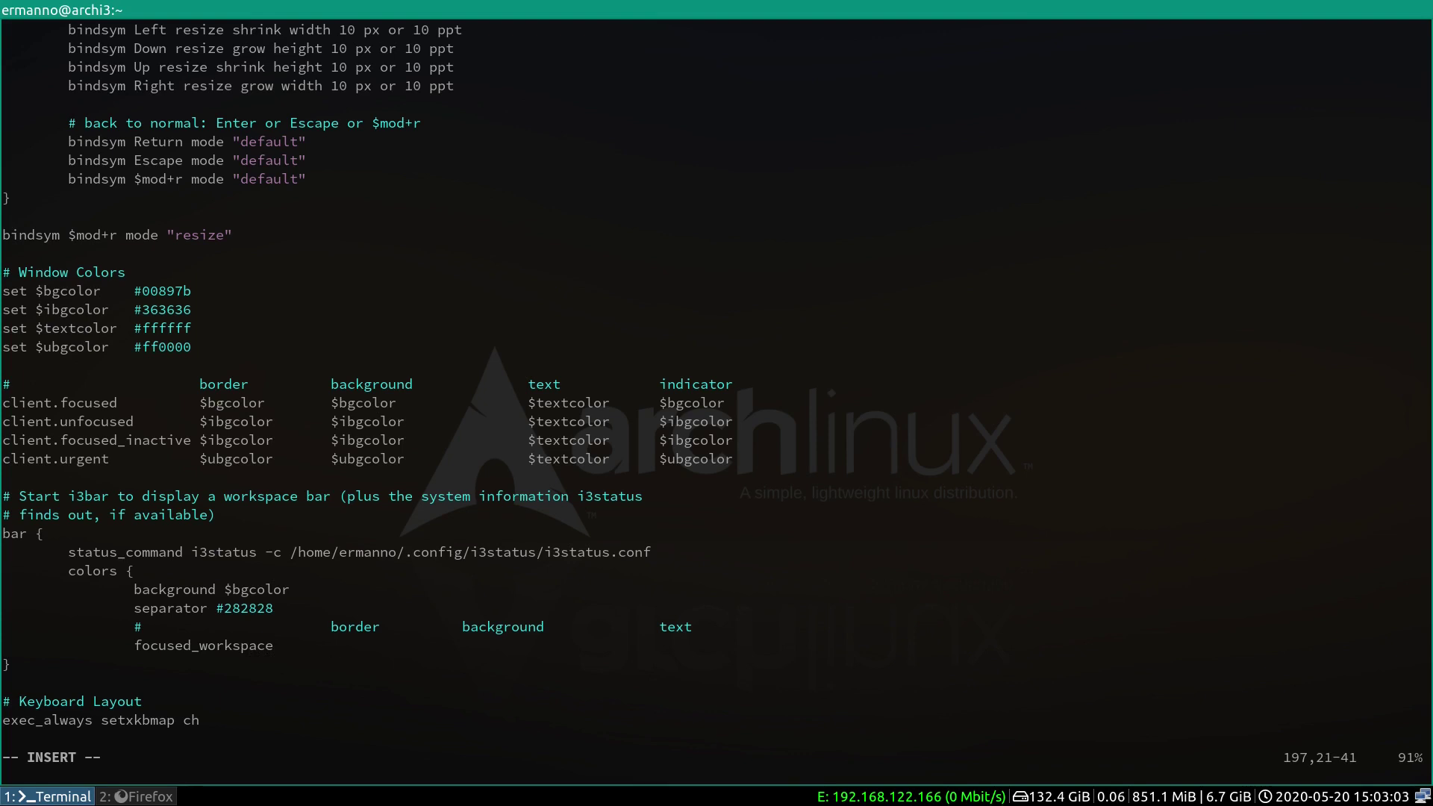
{"action": "type", "text": "$bgcolor"}
{"action": "key", "text": "Tab"}
{"action": "type", "text": "$bgcolor"}
{"action": "key", "text": "Tab"}
{"action": "key", "text": "Tab"}
{"action": "type", "text": "$textcolor"}
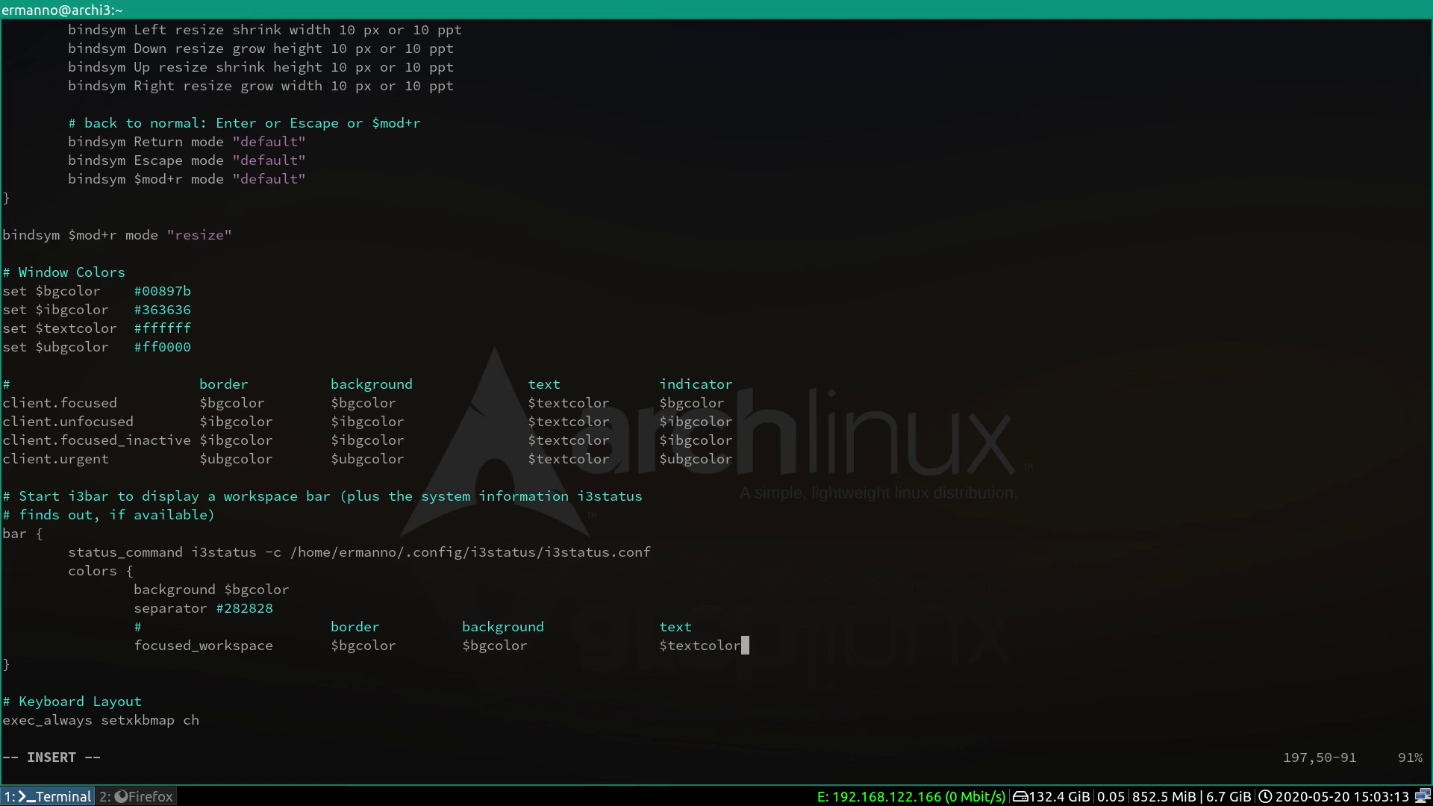
- Add an inactive_workspace row with $ibgcolor for border and background, and $textcolor for text
{"action": "key", "text": "Return"}
{"action": "key", "text": "Tab"}
{"action": "key", "text": "Tab"}
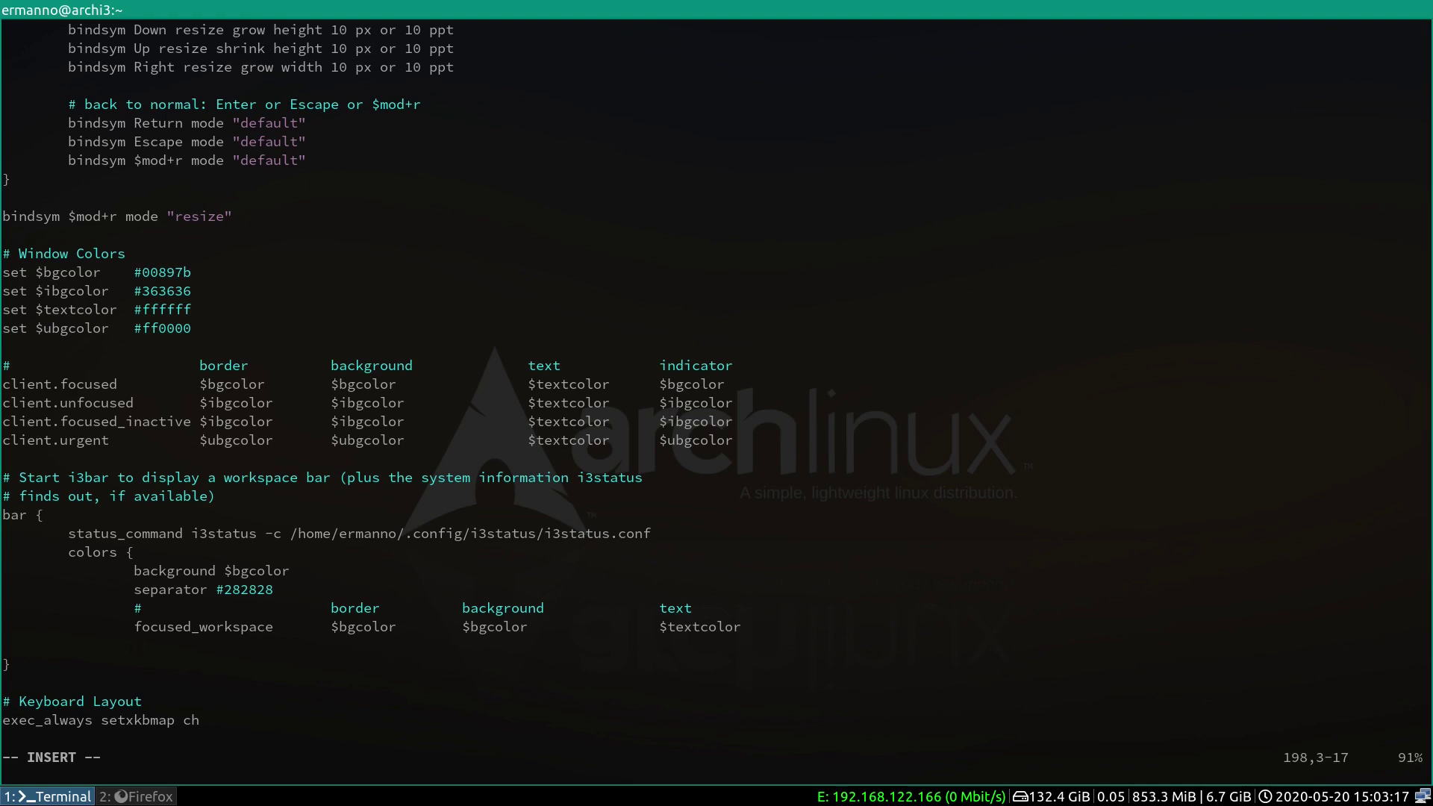
{"action": "type", "text": "inactive_work"}
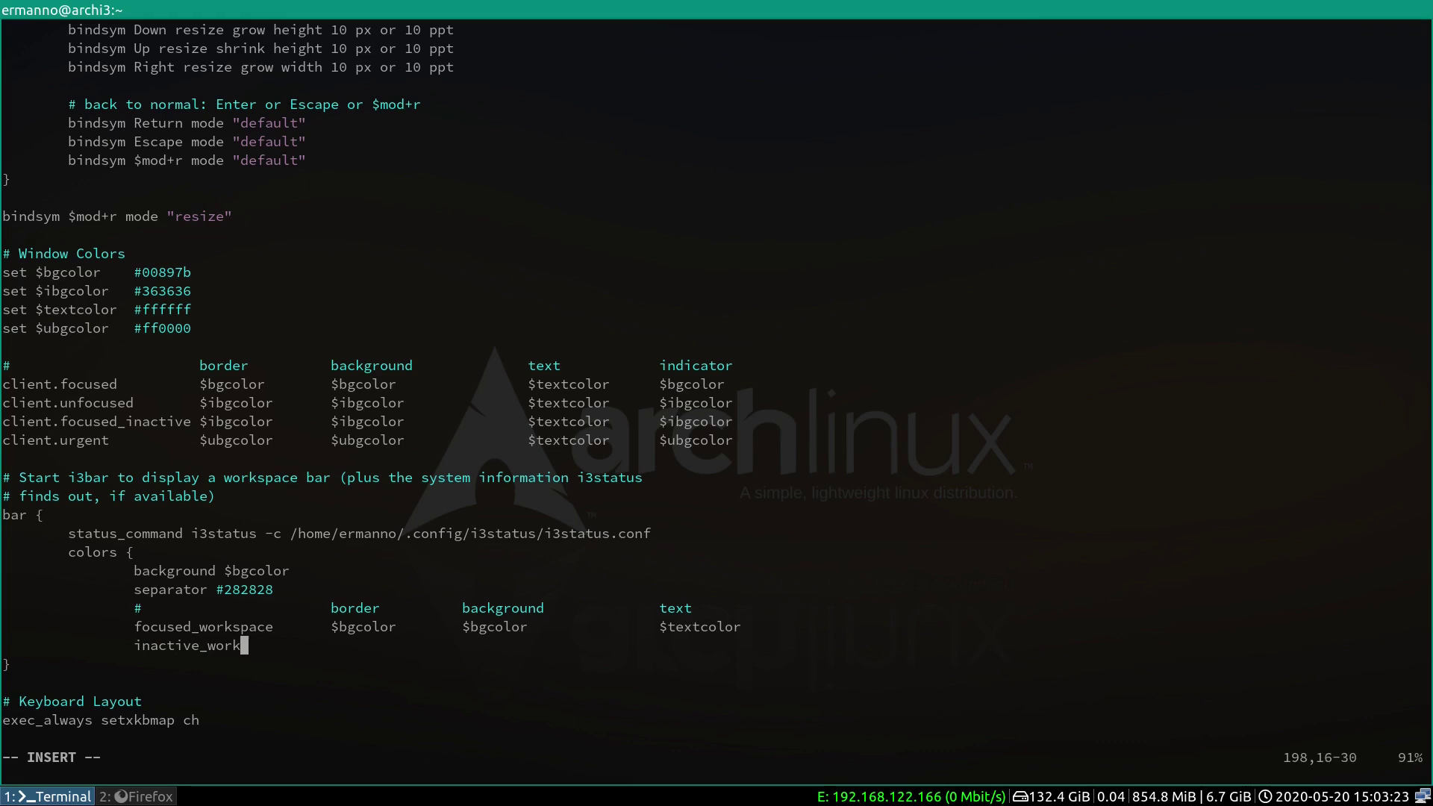
{"action": "type", "text": "space"}
{"action": "key", "text": "Tab"}
{"action": "type", "text": "$ibgcolor"}
{"action": "key", "text": "Tab"}
{"action": "type", "text": "$ibgcol"}
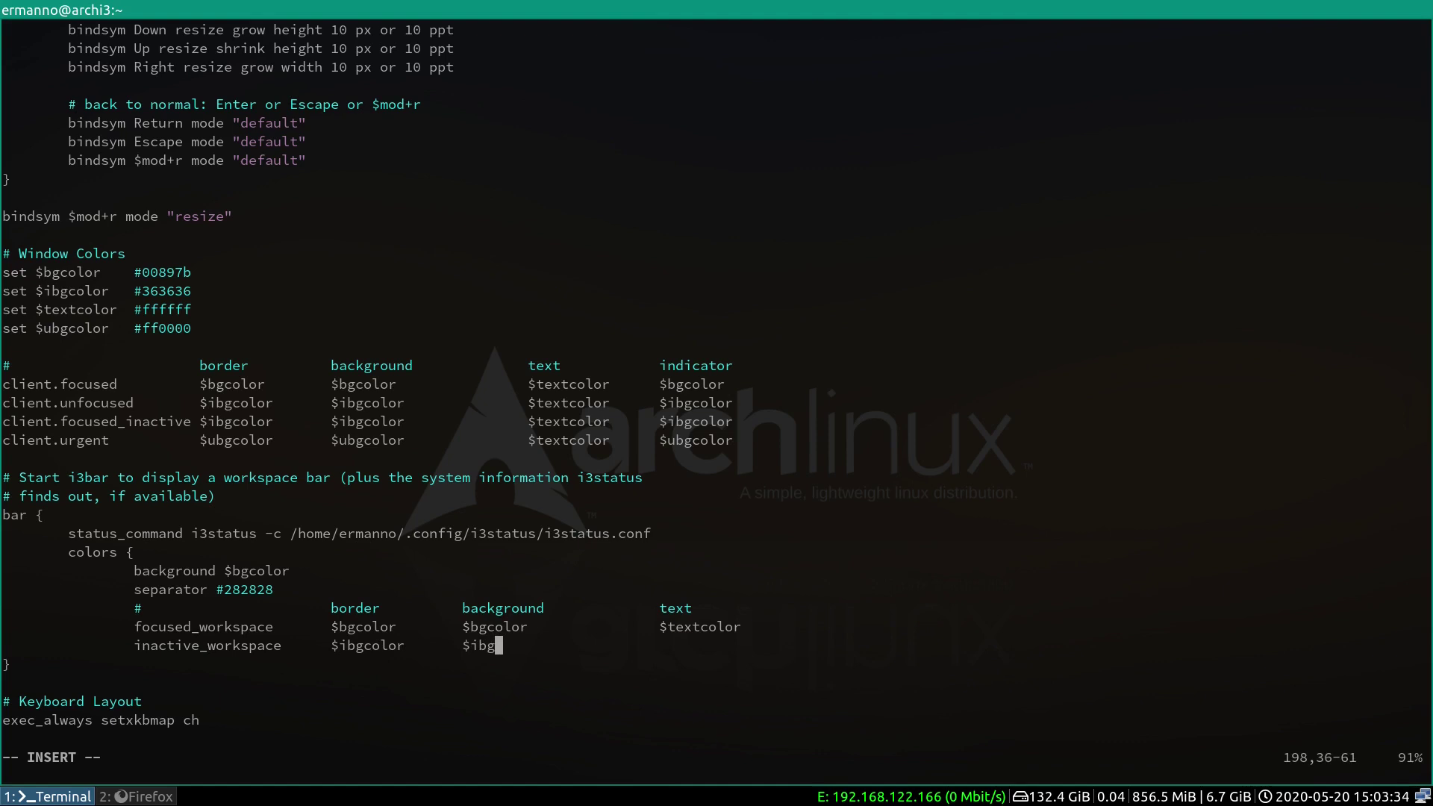
{"action": "type", "text": "or"}
{"action": "key", "text": "Tab"}
{"action": "key", "text": "Tab"}
{"action": "type", "text": "$textcolor"}
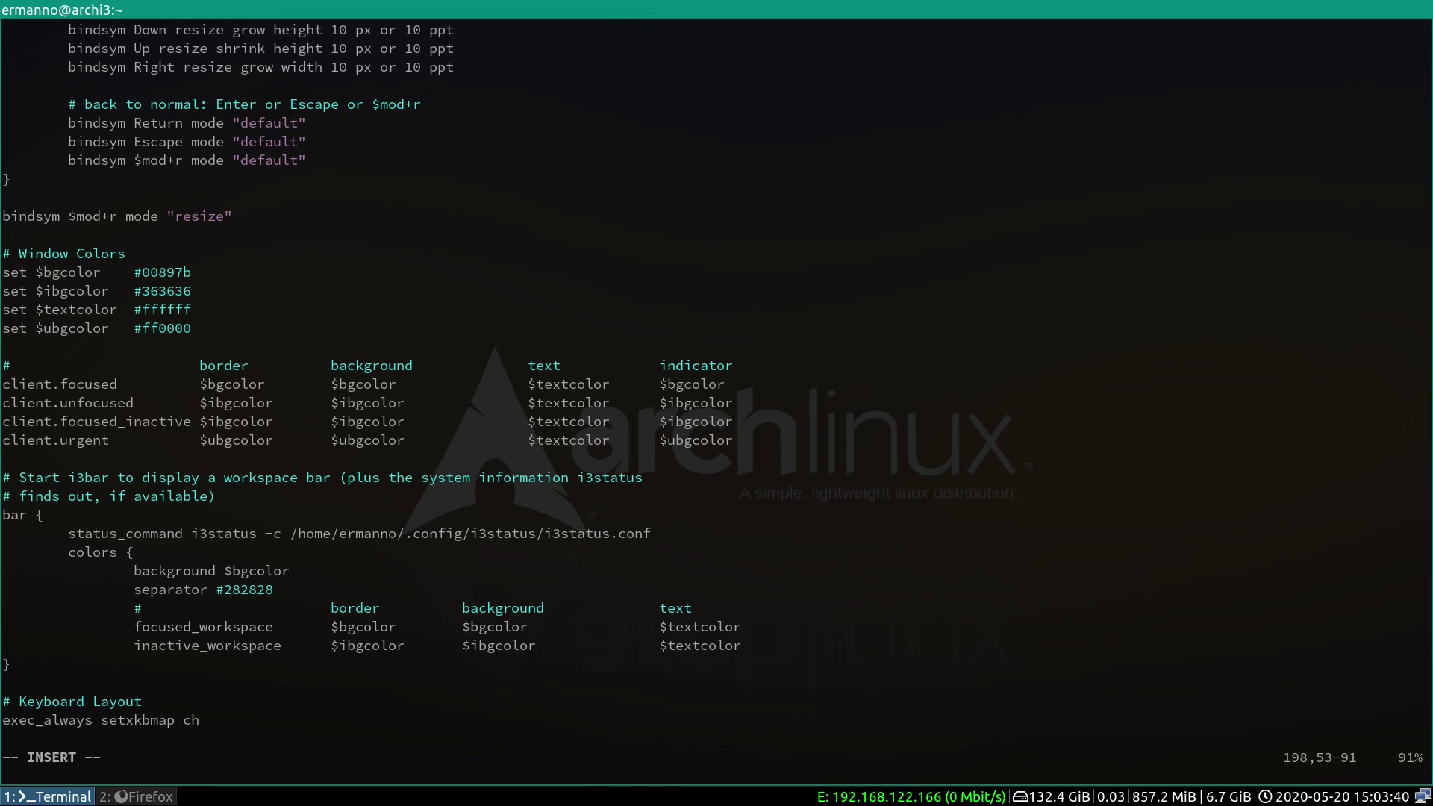
- Add an urgent_workspace row with $ubgcolor for border and background, and $textcolor for text
{"action": "key", "text": "Return"}
{"action": "key", "text": "Tab"}
{"action": "key", "text": "Tab"}
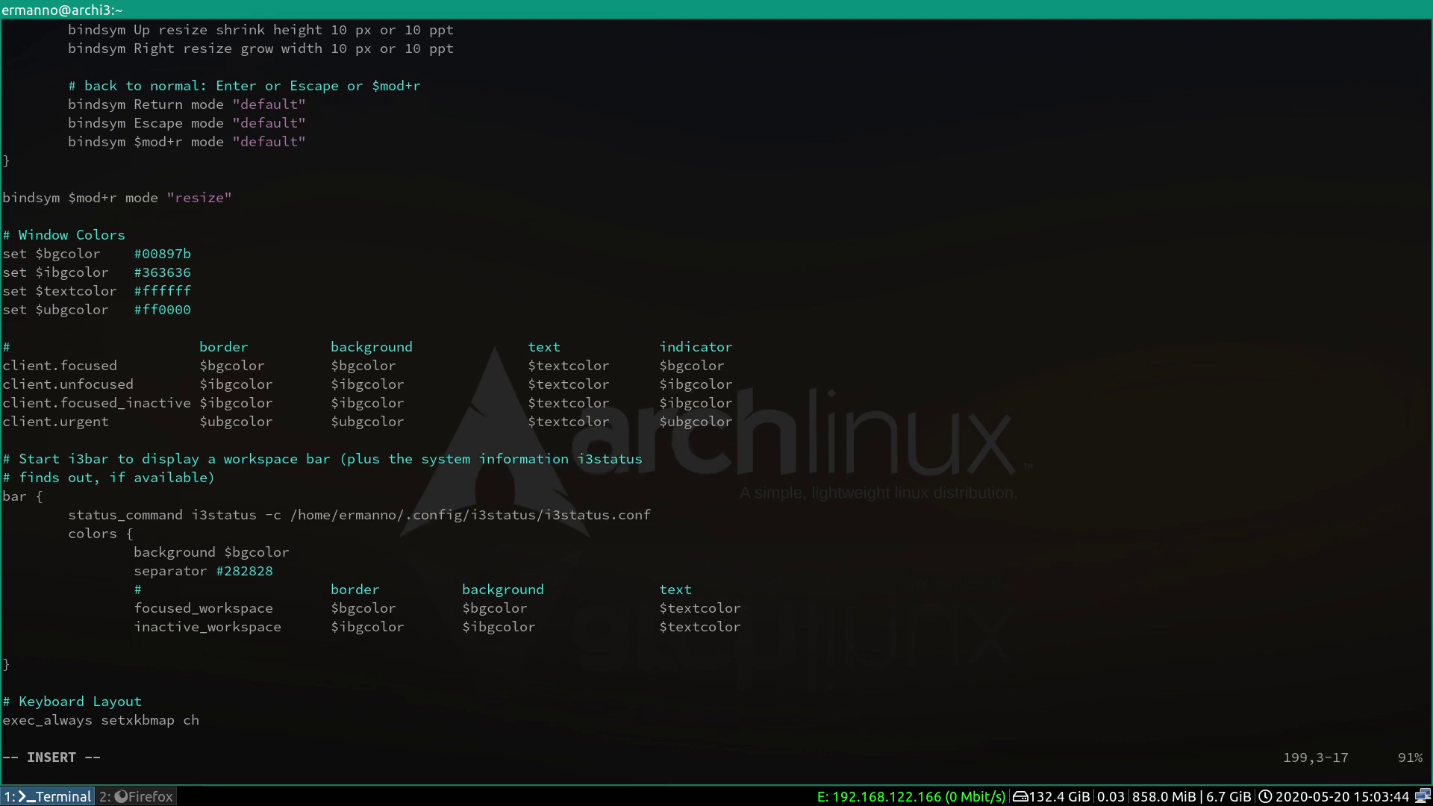
{"action": "type", "text": "urgent_workspace"}
{"action": "key", "text": "Tab"}
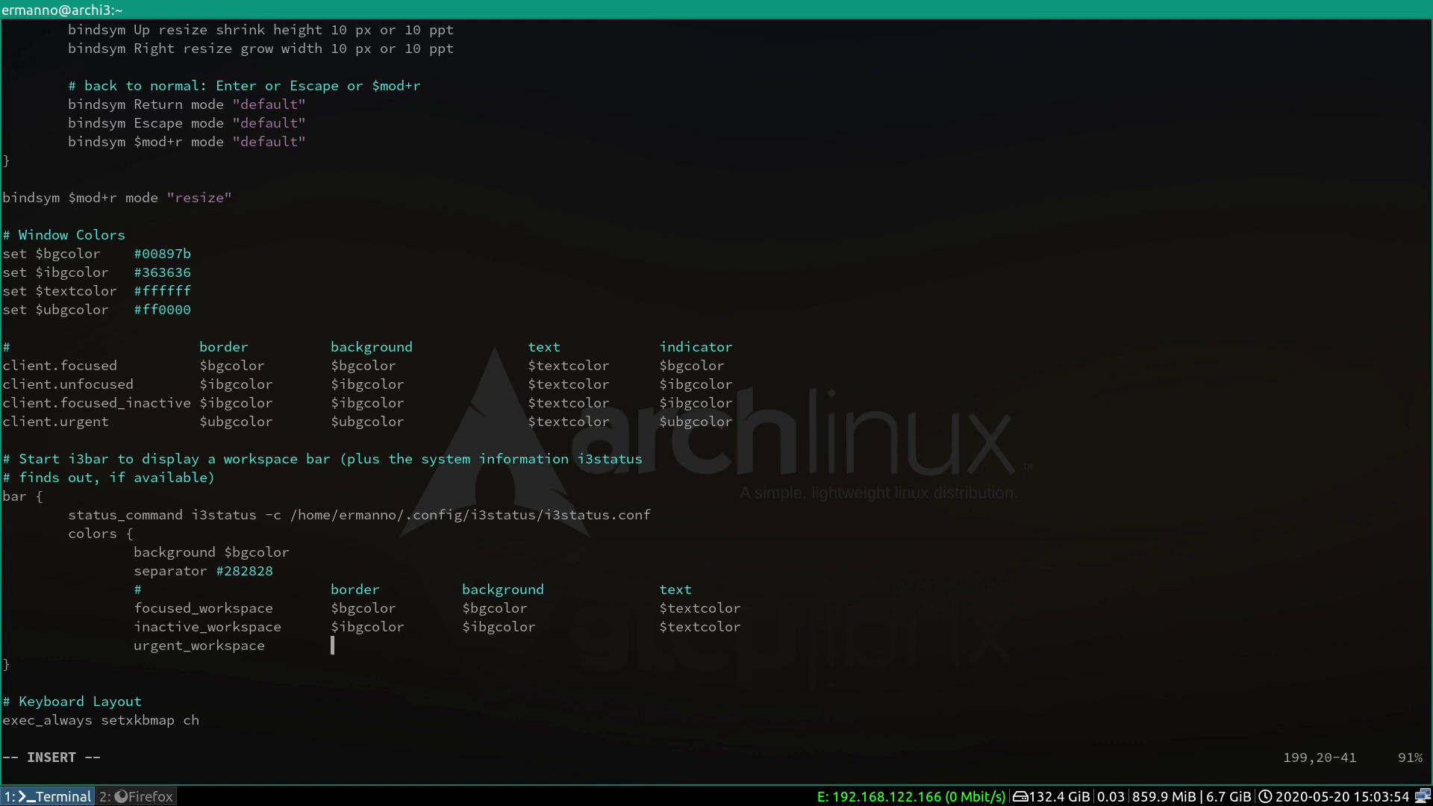
{"action": "type", "text": "$ubgcolor"}
{"action": "key", "text": "Tab"}
{"action": "type", "text": "$ubgcolor"}
{"action": "key", "text": "Tab"}
{"action": "key", "text": "Tab"}
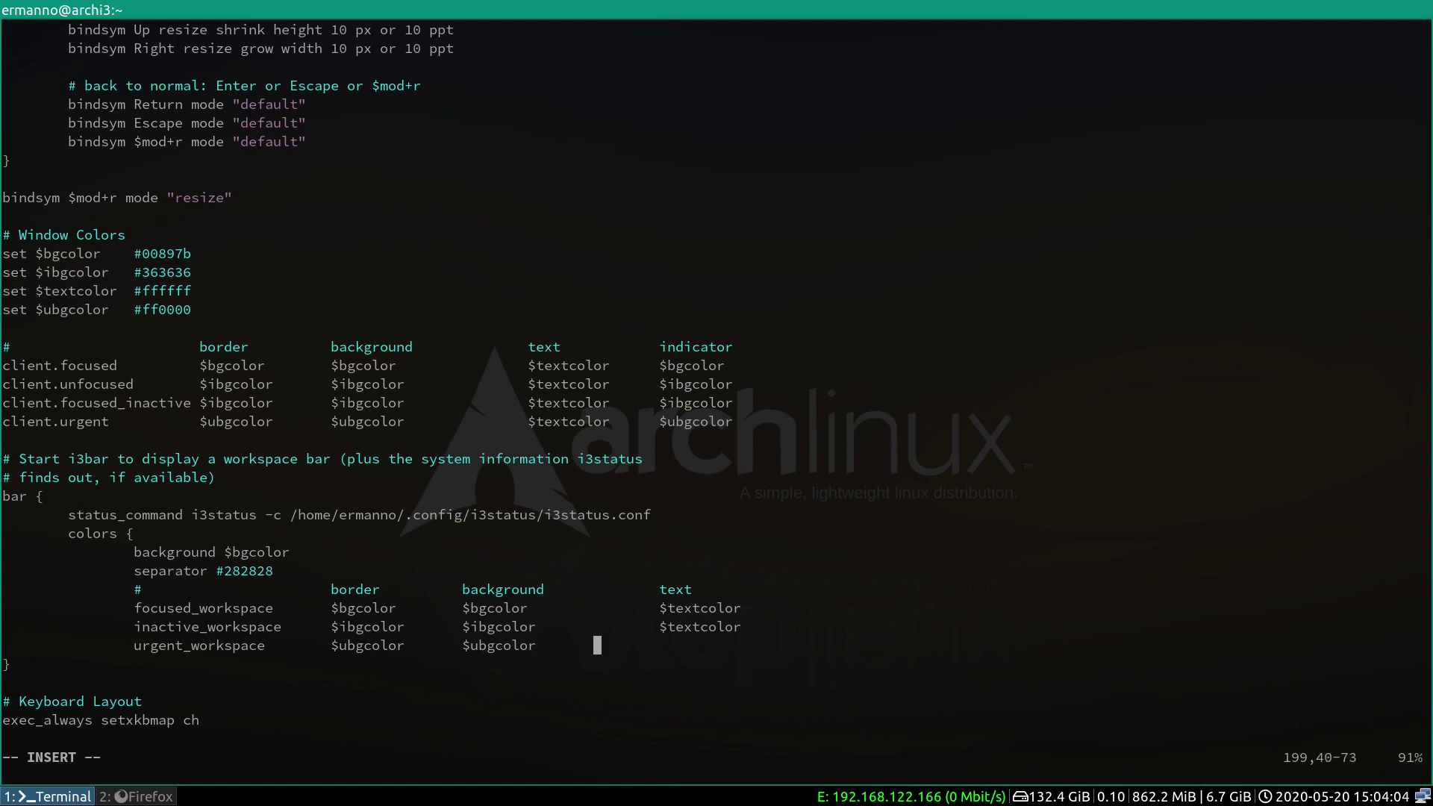
{"action": "type", "text": "$textcolor"}
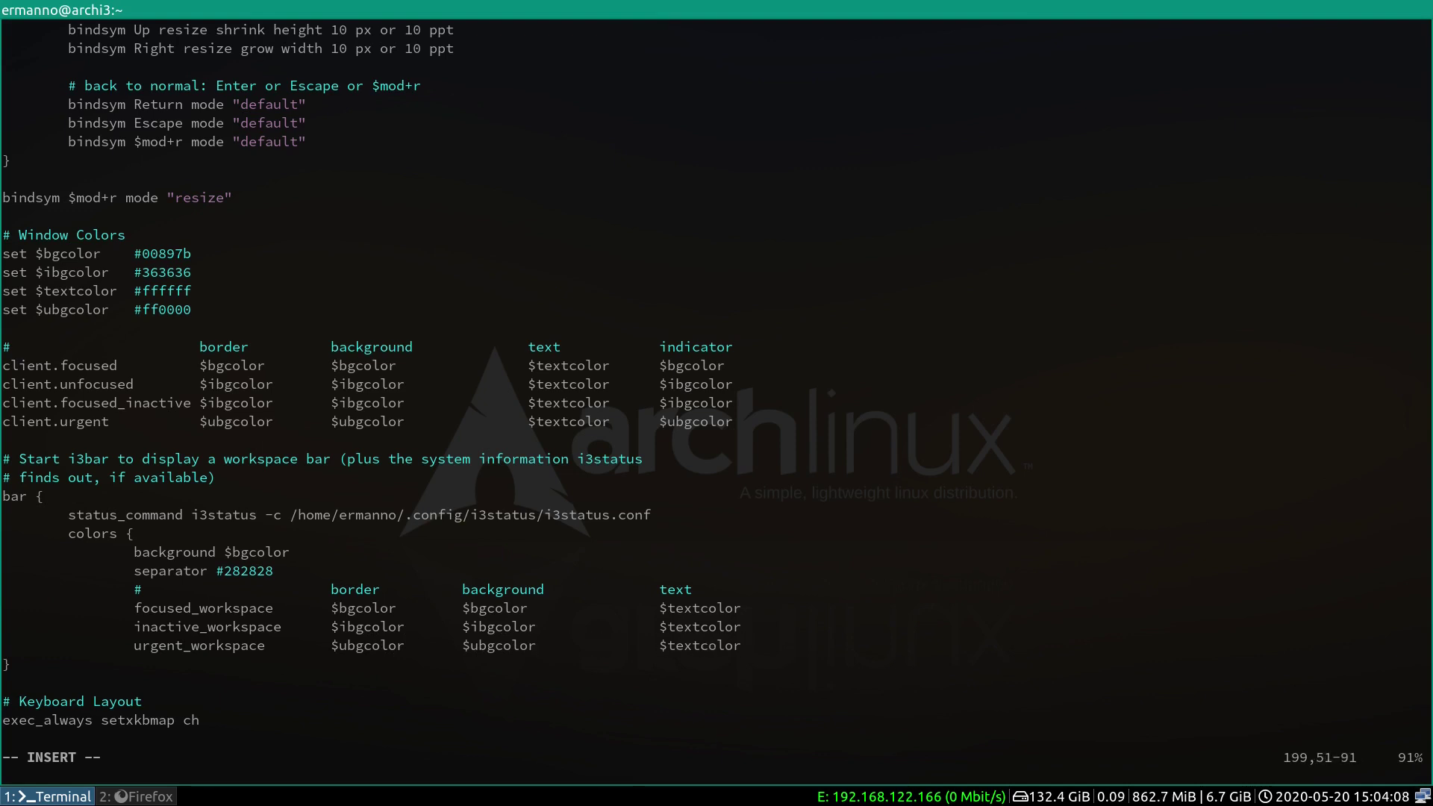
- Close the colors block with a brace, save the i3 config file and check the reloaded bar across both workspaces
{"action": "key", "text": "Return"}
{"action": "key", "text": "Tab"}
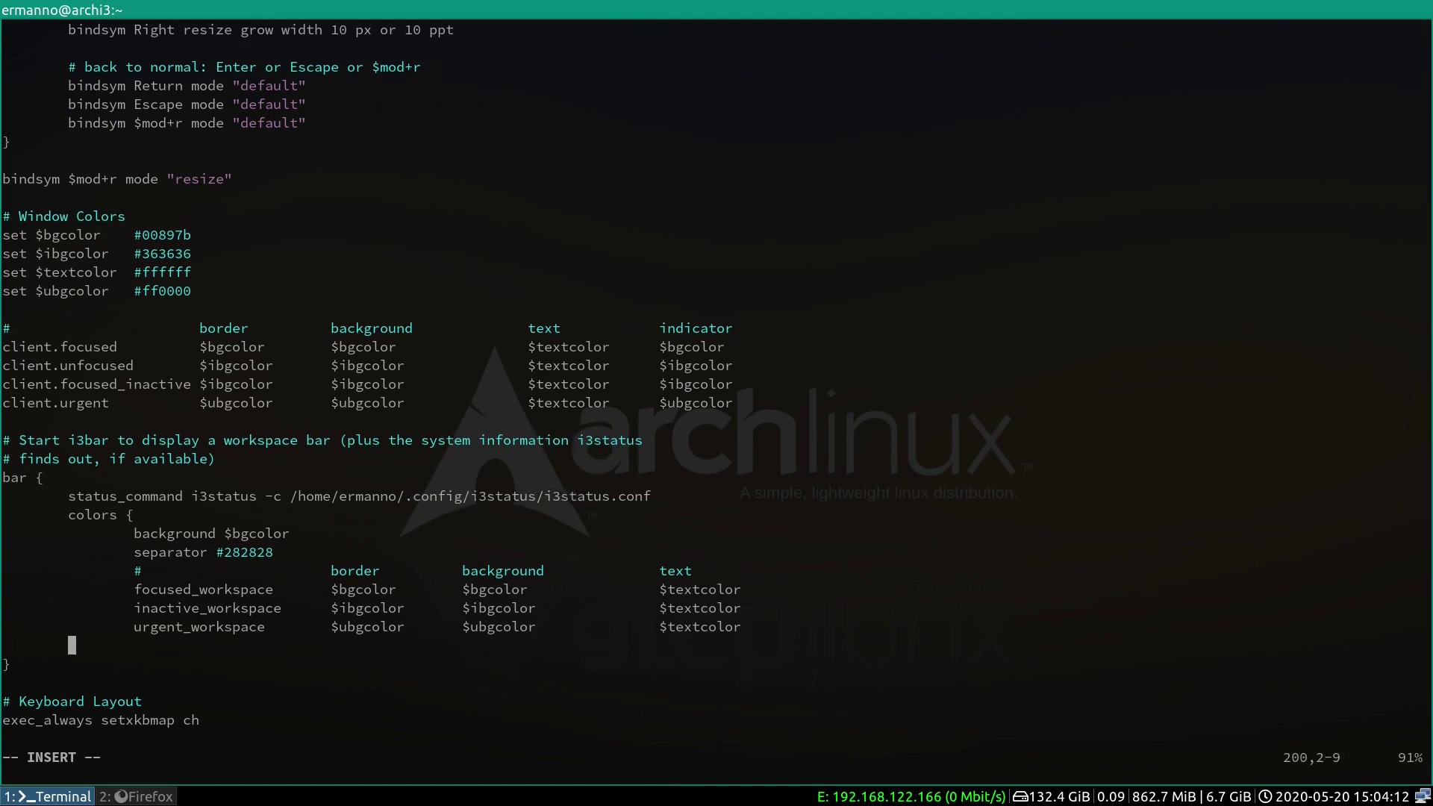
{"action": "type", "text": "}"}
{"action": "key", "text": "Escape"}
{"action": "type", "text": ":w"}
{"action": "key", "text": "Return"}
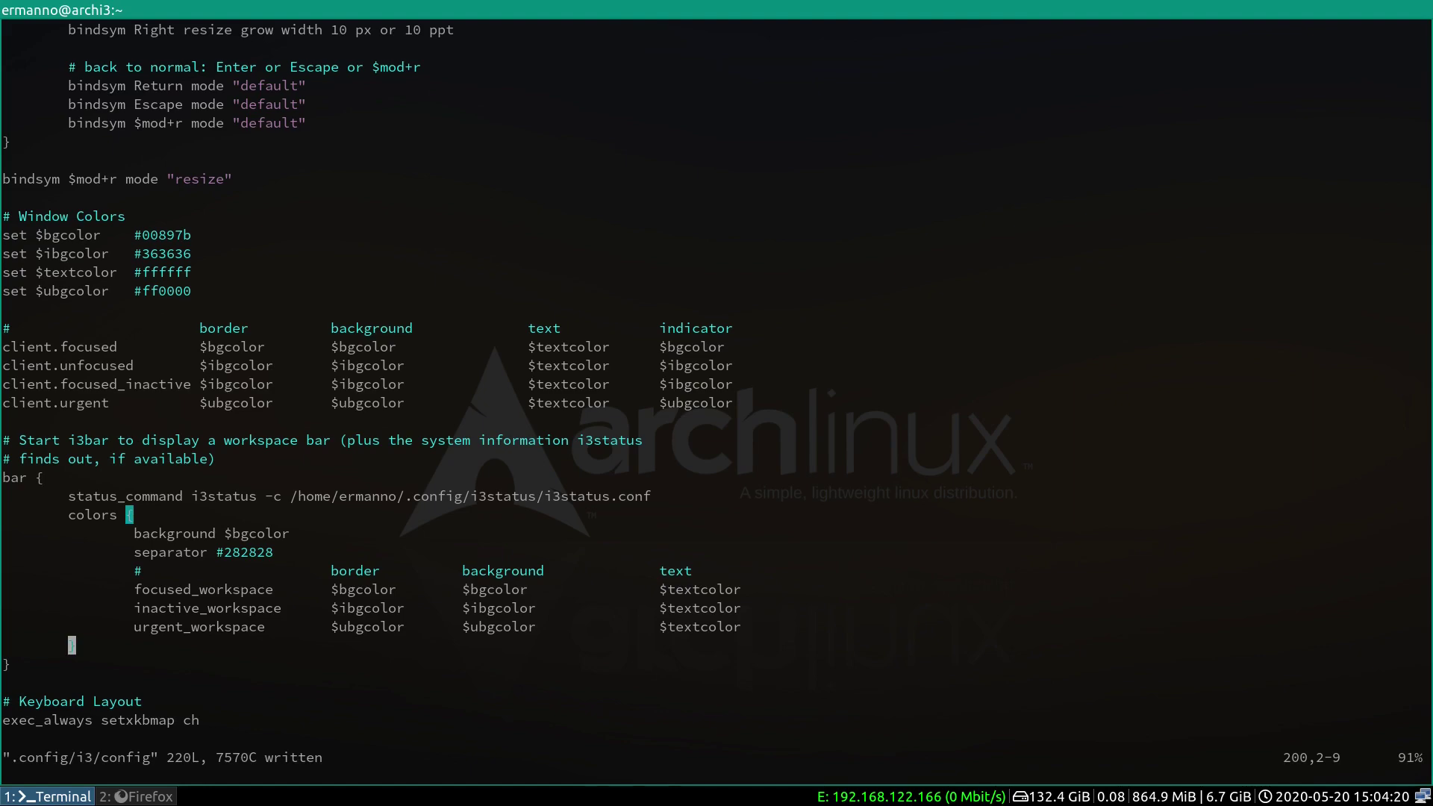
{"action": "key", "text": "super+2"}
{"action": "key", "text": "super+1"}
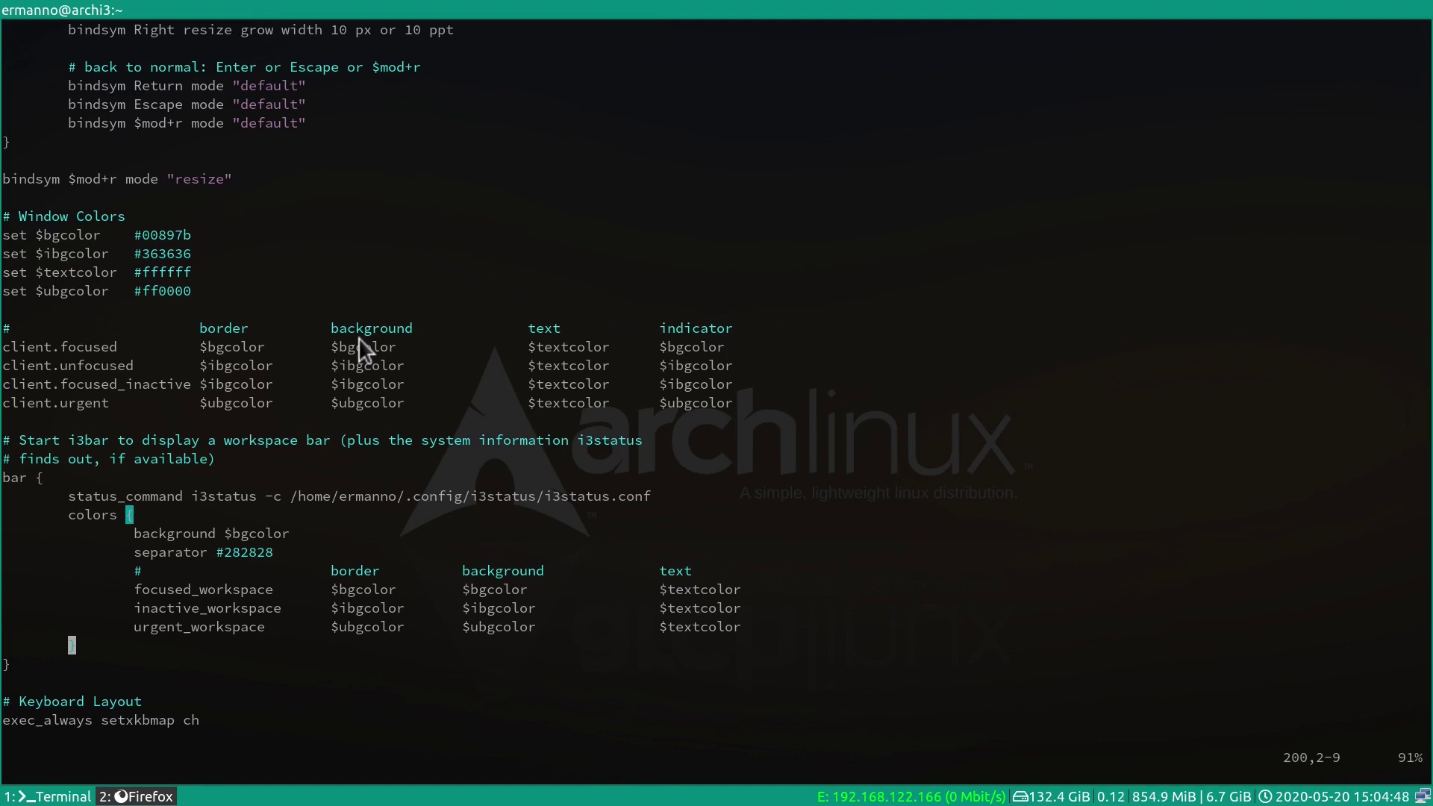
- Insert an empty line below the $textcolor definition in the Window Colors section
{"action": "key", "text": "k"}
{"action": "key", "text": "k"}
{"action": "key", "text": "k"}
{"action": "key", "text": "k"}
{"action": "key", "text": "k"}
{"action": "key", "text": "k"}
{"action": "key", "text": "k"}
{"action": "key", "text": "{"}
{"action": "key", "text": "{"}
{"action": "key", "text": "k"}
{"action": "key", "text": "k"}
{"action": "key", "text": "l"}
{"action": "key", "text": "l"}
{"action": "key", "text": "l"}
{"action": "key", "text": "l"}
{"action": "key", "text": "l"}
{"action": "key", "text": "l"}
{"action": "key", "text": "l"}
{"action": "key", "text": "l"}
{"action": "key", "text": "l"}
{"action": "key", "text": "l"}
{"action": "key", "text": "l"}
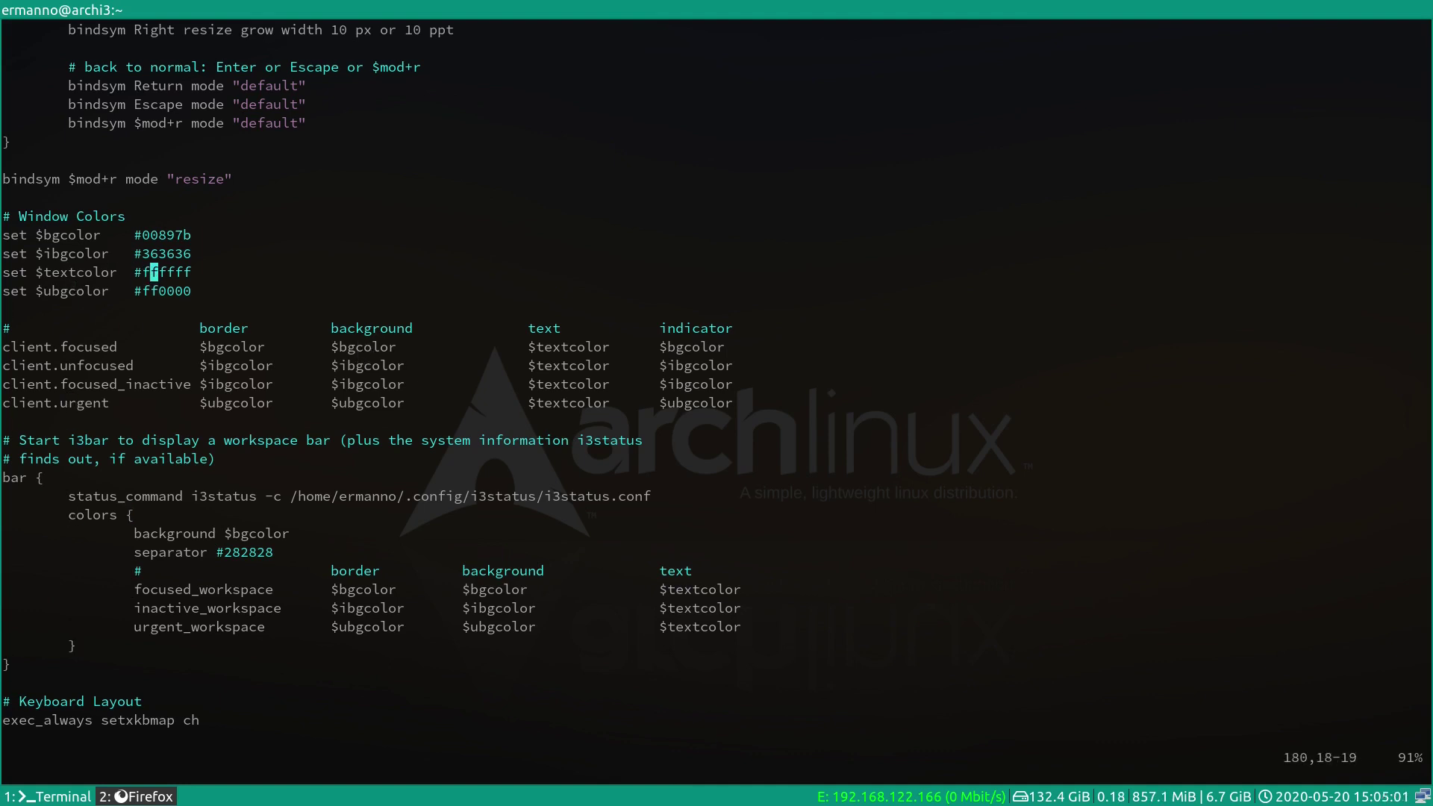
{"action": "key", "text": "a"}
{"action": "key", "text": "Return"}
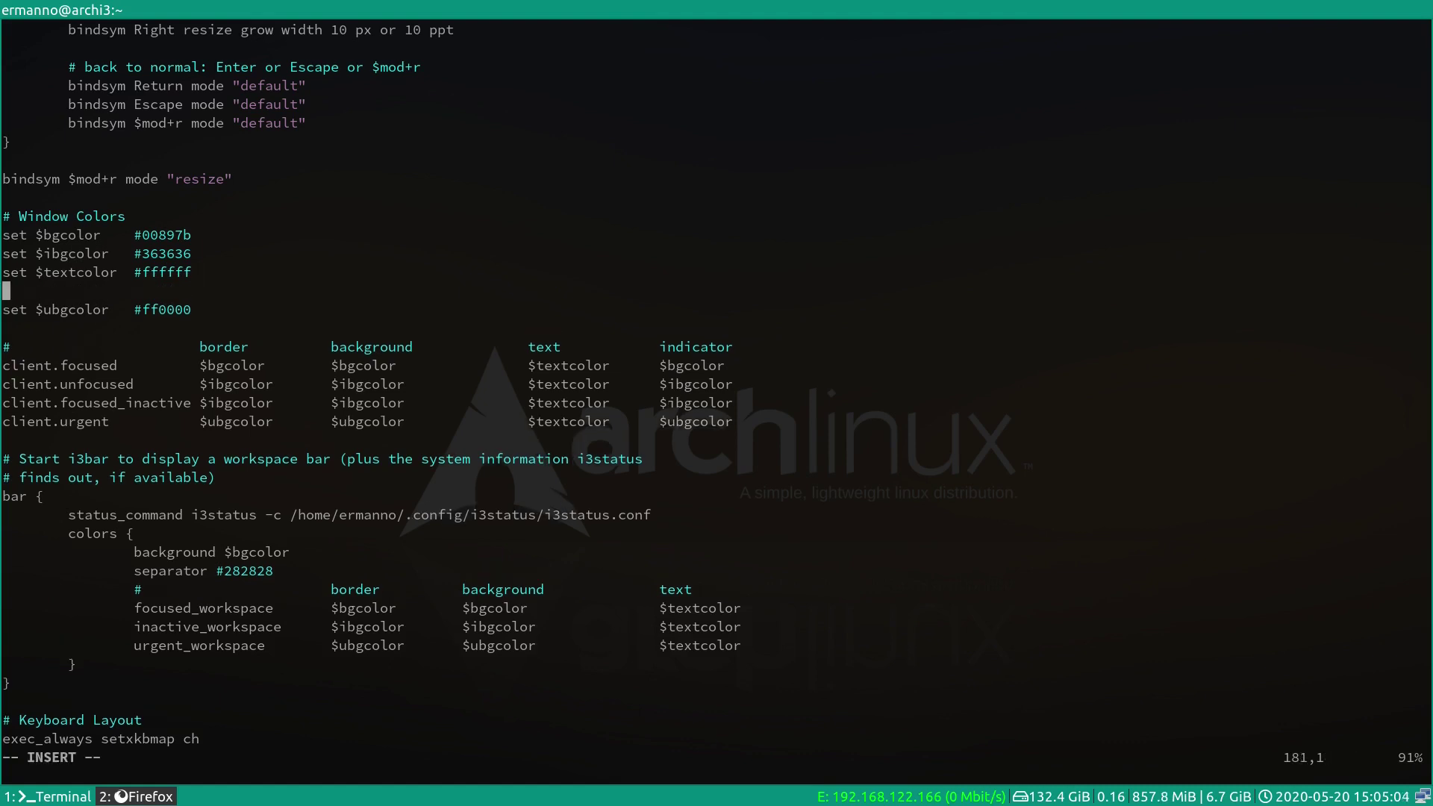
- Define the variable $itextcolor as #969696, the light gray of the Dark Material Teal palette in Firefox
{"action": "type", "text": "set $itextcolor"}
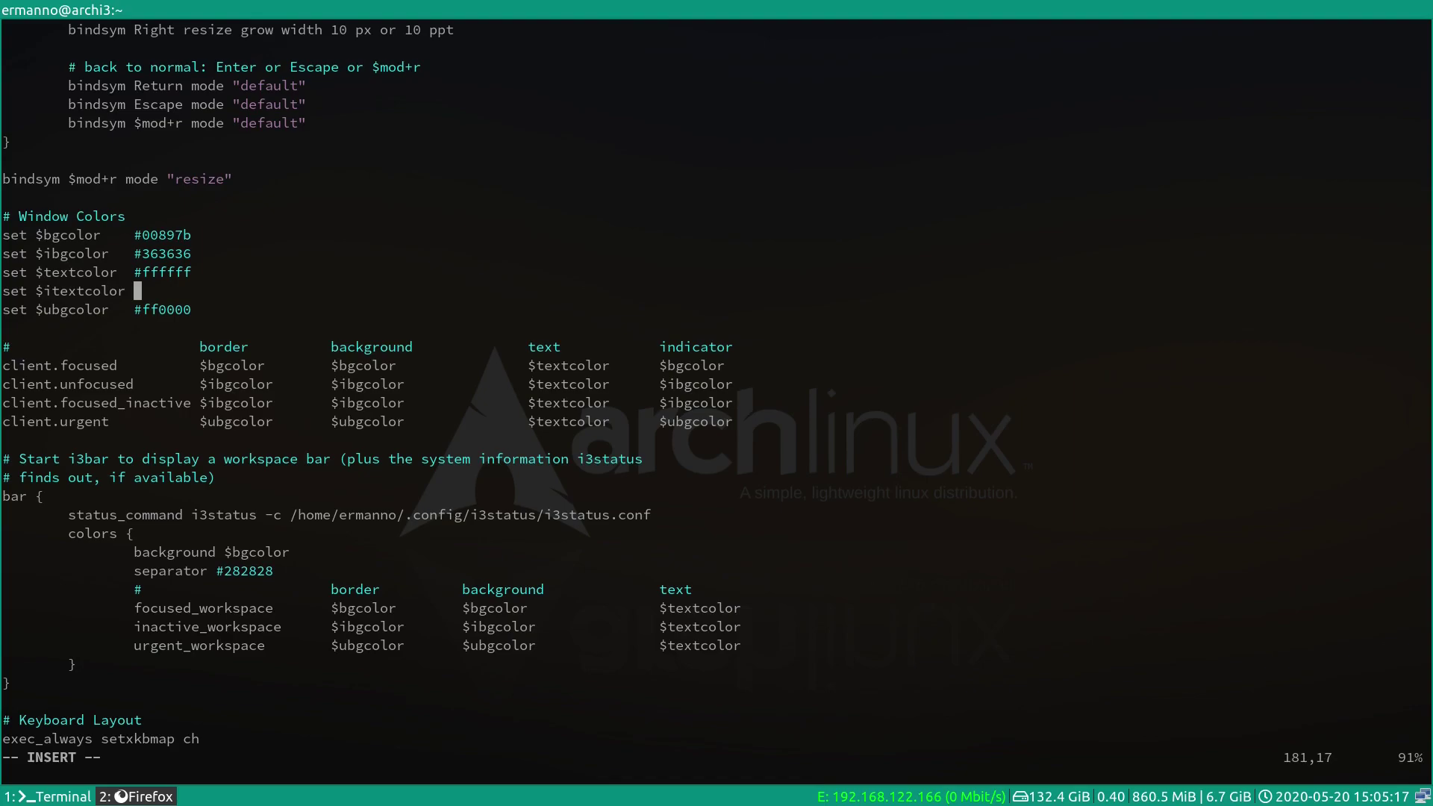
{"action": "key", "text": "super+2"}
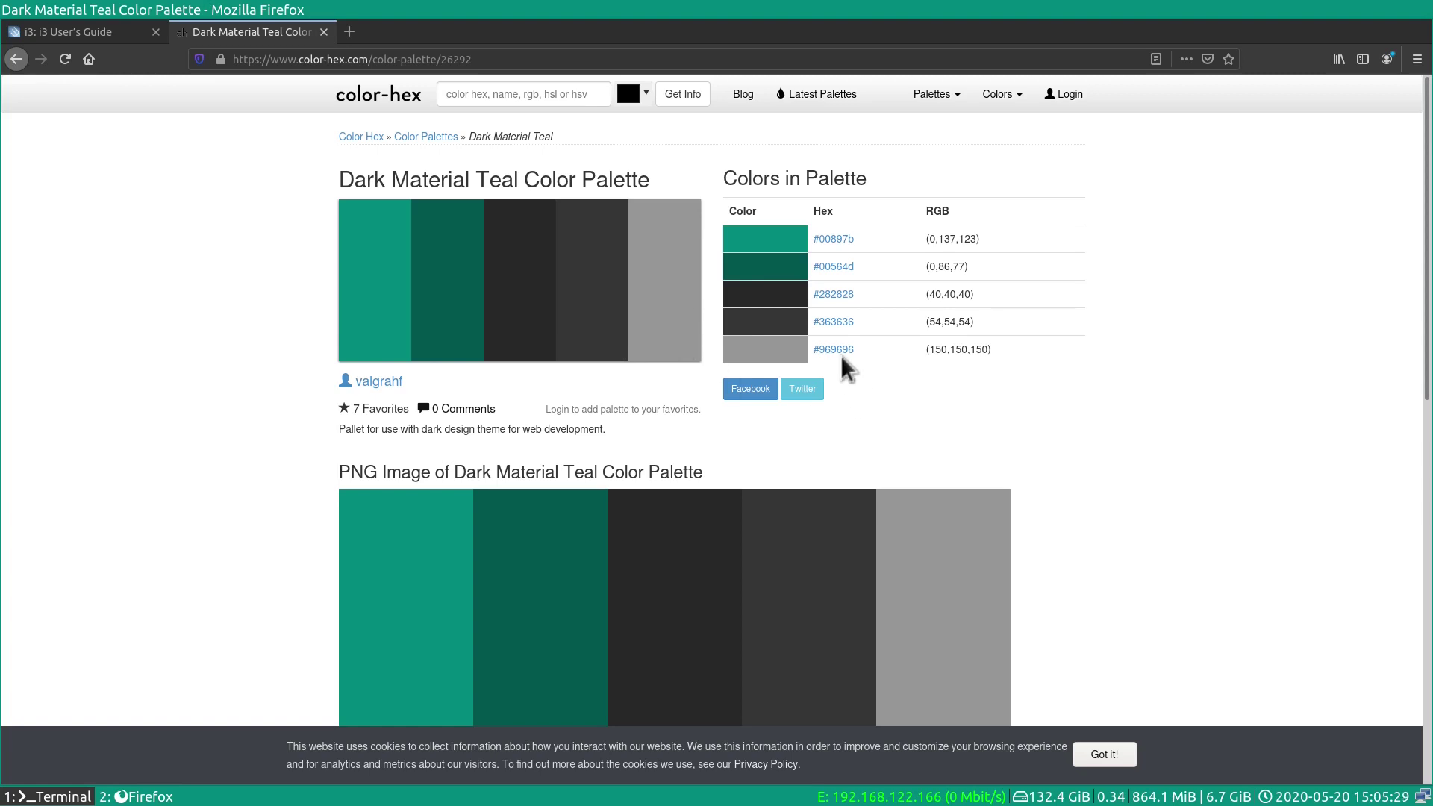
{"action": "key", "text": "super+1"}
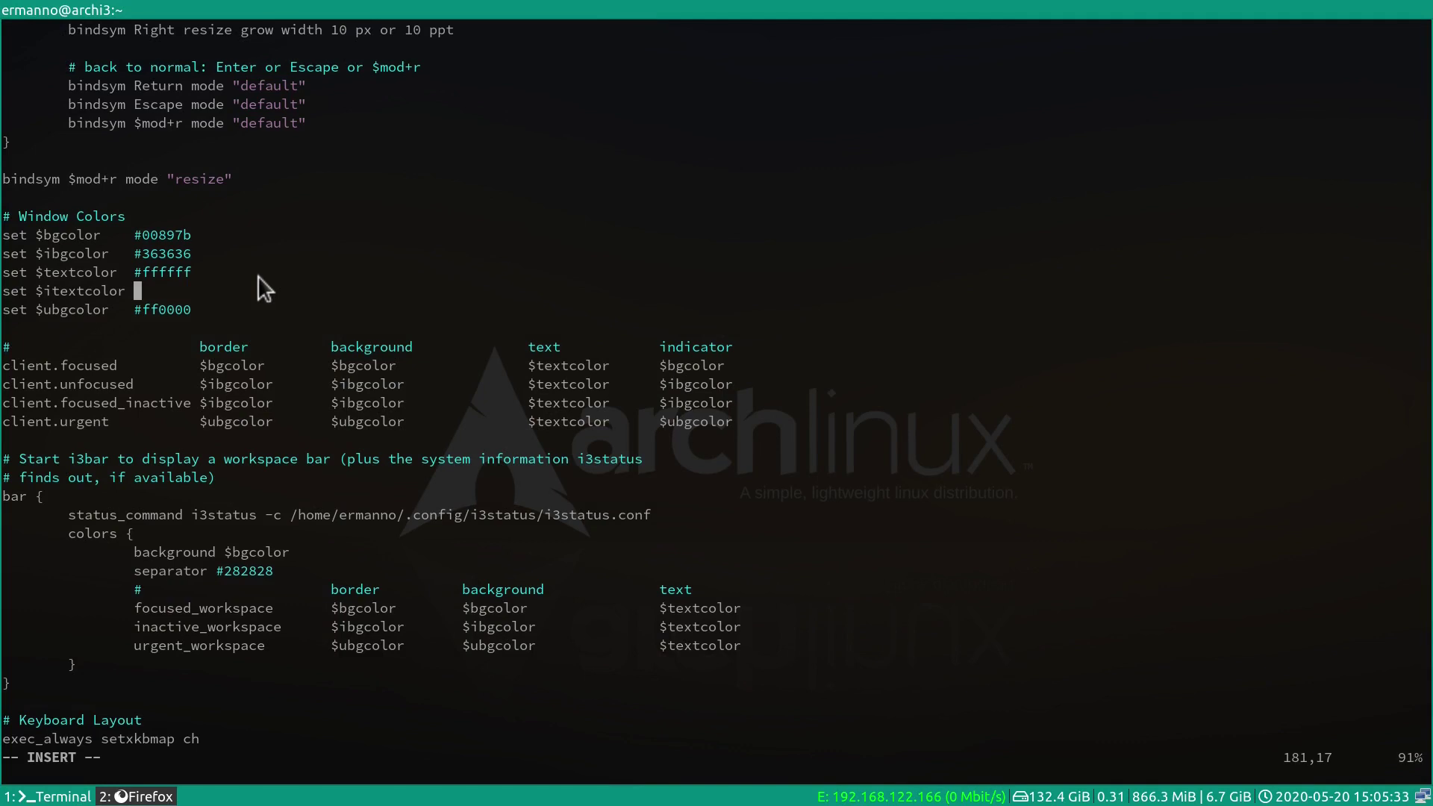
{"action": "type", "text": "#969696"}
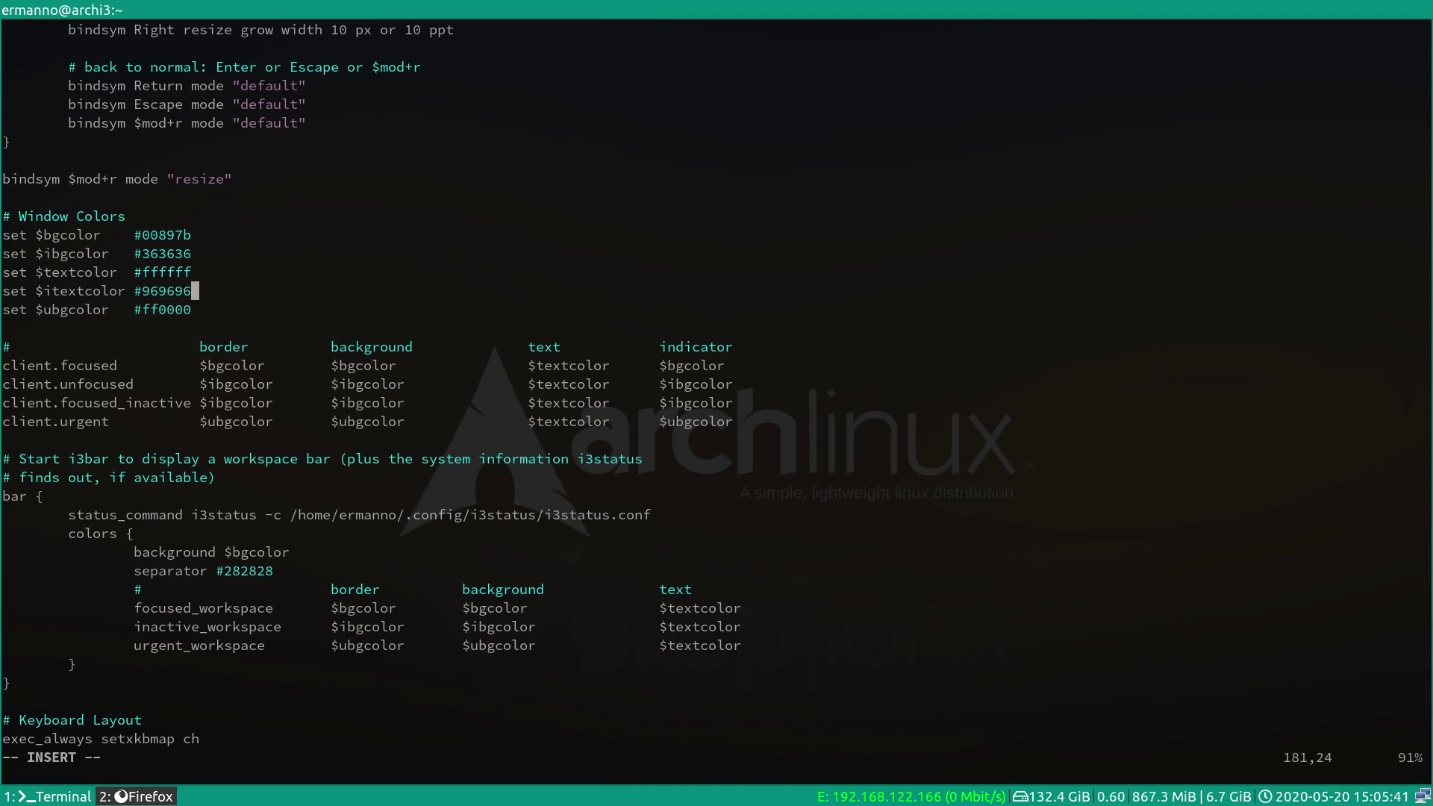
- Change the text color of the client.unfocused and client.focused_inactive rows to $itextcolor
{"action": "key", "text": "Down"}
{"action": "key", "text": "Down"}
{"action": "key", "text": "Down"}
{"action": "key", "text": "Down"}
{"action": "key", "text": "Right"}
{"action": "key", "text": "Right"}
{"action": "key", "text": "Right"}
{"action": "key", "text": "Right"}
{"action": "key", "text": "Right"}
{"action": "key", "text": "Right"}
{"action": "key", "text": "Right"}
{"action": "key", "text": "Right"}
{"action": "key", "text": "Right"}
{"action": "key", "text": "Right"}
{"action": "key", "text": "Right"}
{"action": "key", "text": "Right"}
{"action": "key", "text": "Right"}
{"action": "key", "text": "Right"}
{"action": "key", "text": "Right"}
{"action": "key", "text": "Right"}
{"action": "key", "text": "Right"}
{"action": "key", "text": "Right"}
{"action": "key", "text": "Right"}
{"action": "key", "text": "Right"}
{"action": "key", "text": "Right"}
{"action": "key", "text": "Right"}
{"action": "key", "text": "Right"}
{"action": "key", "text": "Right"}
{"action": "key", "text": "Right"}
{"action": "key", "text": "Right"}
{"action": "key", "text": "Right"}
{"action": "key", "text": "Right"}
{"action": "key", "text": "Left"}
{"action": "key", "text": "Left"}
{"action": "key", "text": "Left"}
{"action": "key", "text": "Left"}
{"action": "key", "text": "Left"}
{"action": "type", "text": "i"}
{"action": "key", "text": "Down"}
{"action": "key", "text": "Left"}
{"action": "type", "text": "i"}
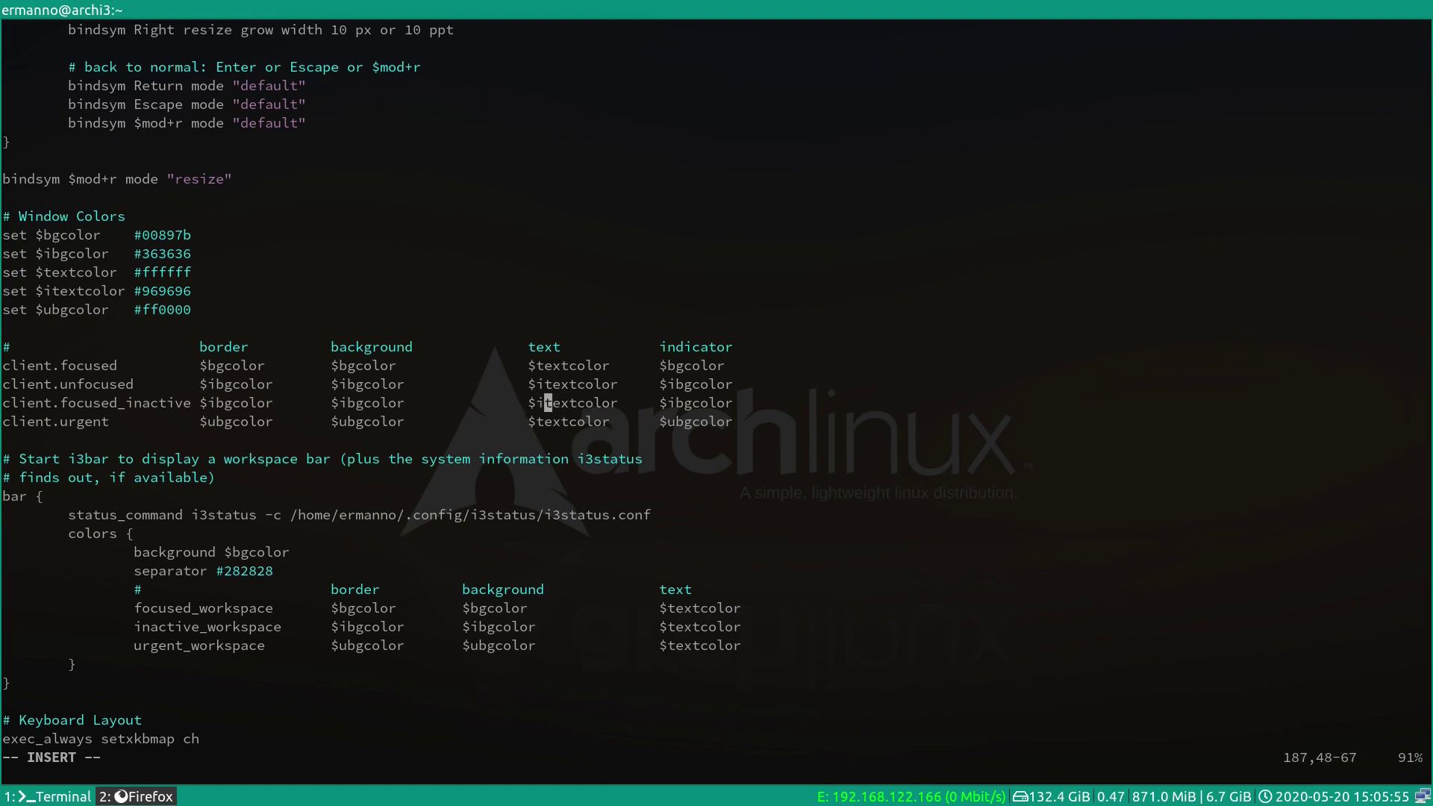
- Change the inactive_workspace text color in the bar block to $itextcolor, save the config and restart i3 in place
{"action": "key", "text": "Down"}
{"action": "key", "text": "Down"}
{"action": "key", "text": "Down"}
{"action": "key", "text": "Down"}
{"action": "key", "text": "Down"}
{"action": "key", "text": "Down"}
{"action": "key", "text": "Down"}
{"action": "key", "text": "Down"}
{"action": "key", "text": "Down"}
{"action": "key", "text": "Down"}
{"action": "key", "text": "Down"}
{"action": "key", "text": "Down"}
{"action": "key", "text": "Right"}
{"action": "key", "text": "Right"}
{"action": "key", "text": "Right"}
{"action": "key", "text": "Left"}
{"action": "type", "text": "i"}
{"action": "key", "text": "Escape"}
{"action": "type", "text": ":w"}
{"action": "key", "text": "Return"}
{"action": "key", "text": "super+shift+r"}
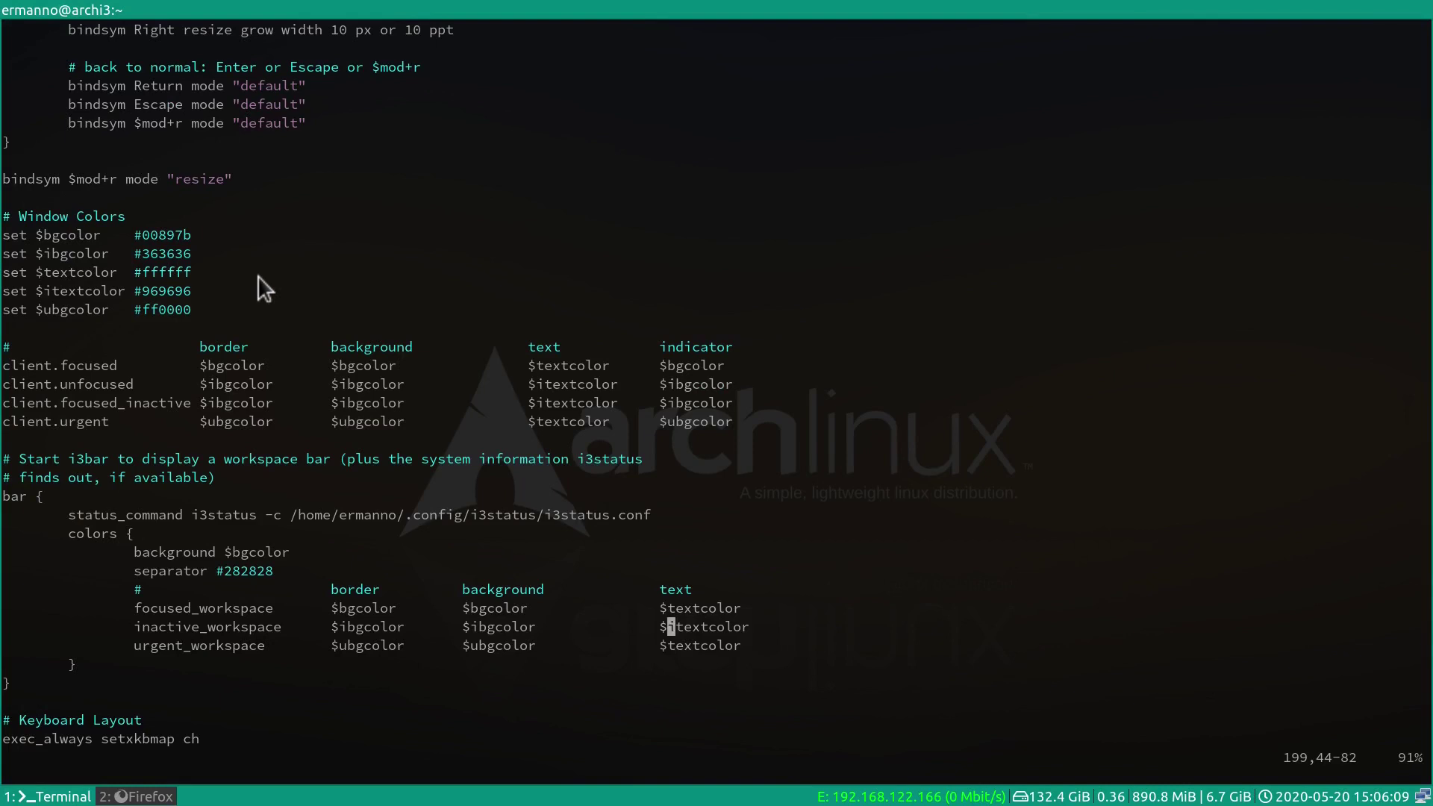
- Review the Window Colors section and the xrandr command under Display Resolution in the i3 config
{"action": "key", "text": "Up"}
{"action": "key", "text": "Up"}
{"action": "key", "text": "Up"}
{"action": "key", "text": "Up"}
{"action": "key", "text": "Up"}
{"action": "key", "text": "Up"}
{"action": "key", "text": "Up"}
{"action": "key", "text": "Up"}
{"action": "key", "text": "Up"}
{"action": "key", "text": "Up"}
{"action": "key", "text": "Up"}
{"action": "key", "text": "Up"}
{"action": "key", "text": "Up"}
{"action": "key", "text": "Up"}
{"action": "key", "text": "Up"}
{"action": "key", "text": "Up"}
{"action": "key", "text": "Up"}
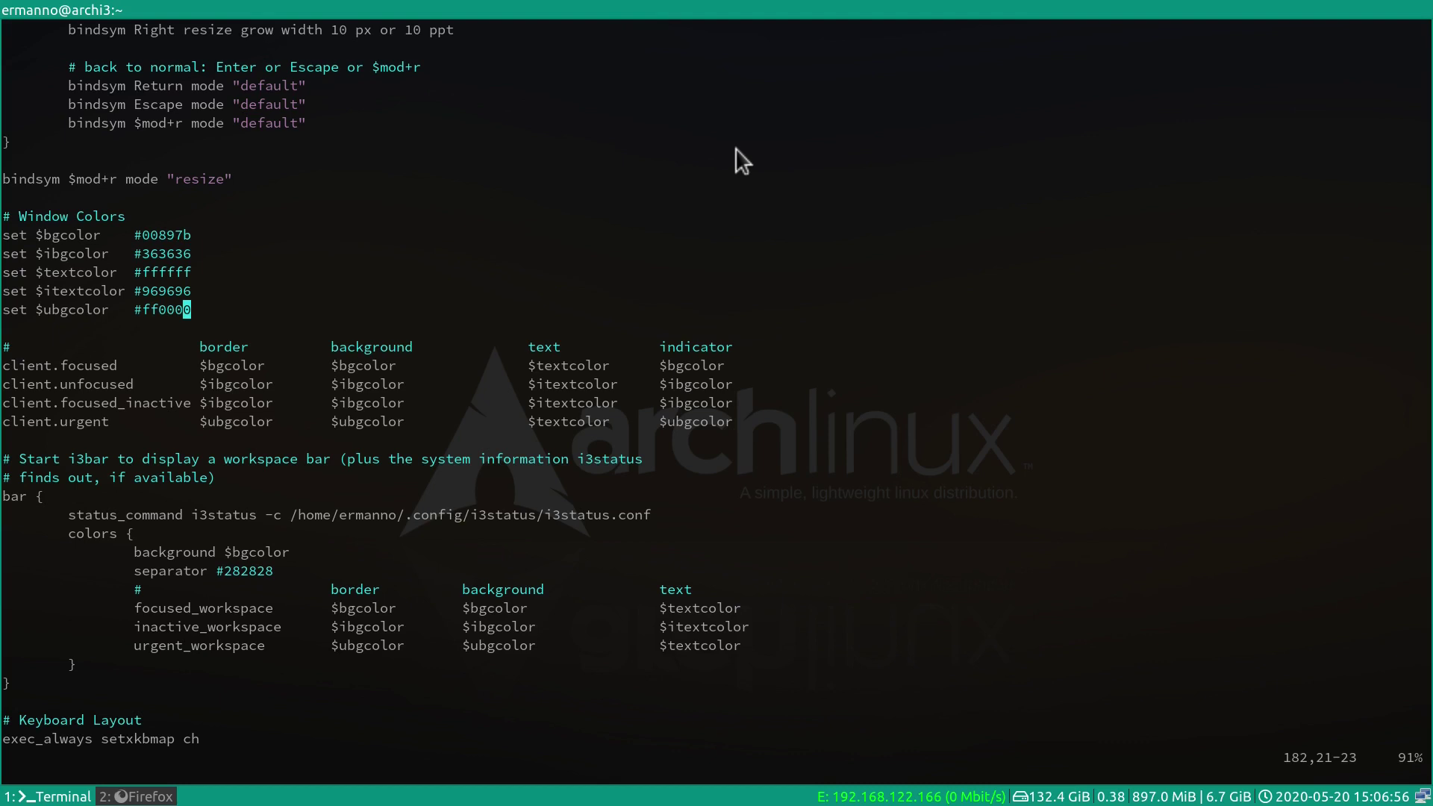
{"action": "key", "text": "ctrl+f"}
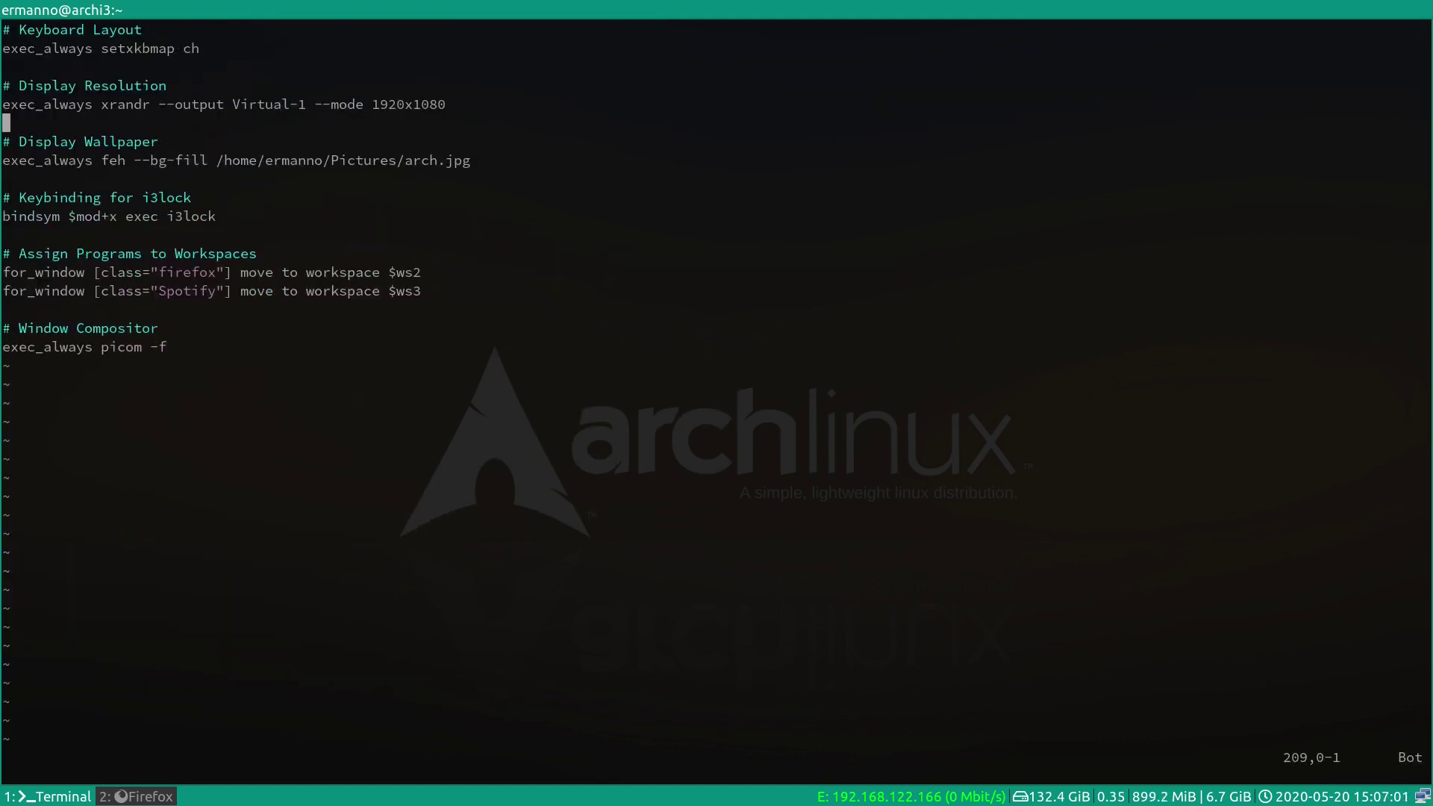
{"action": "key", "text": "k"}
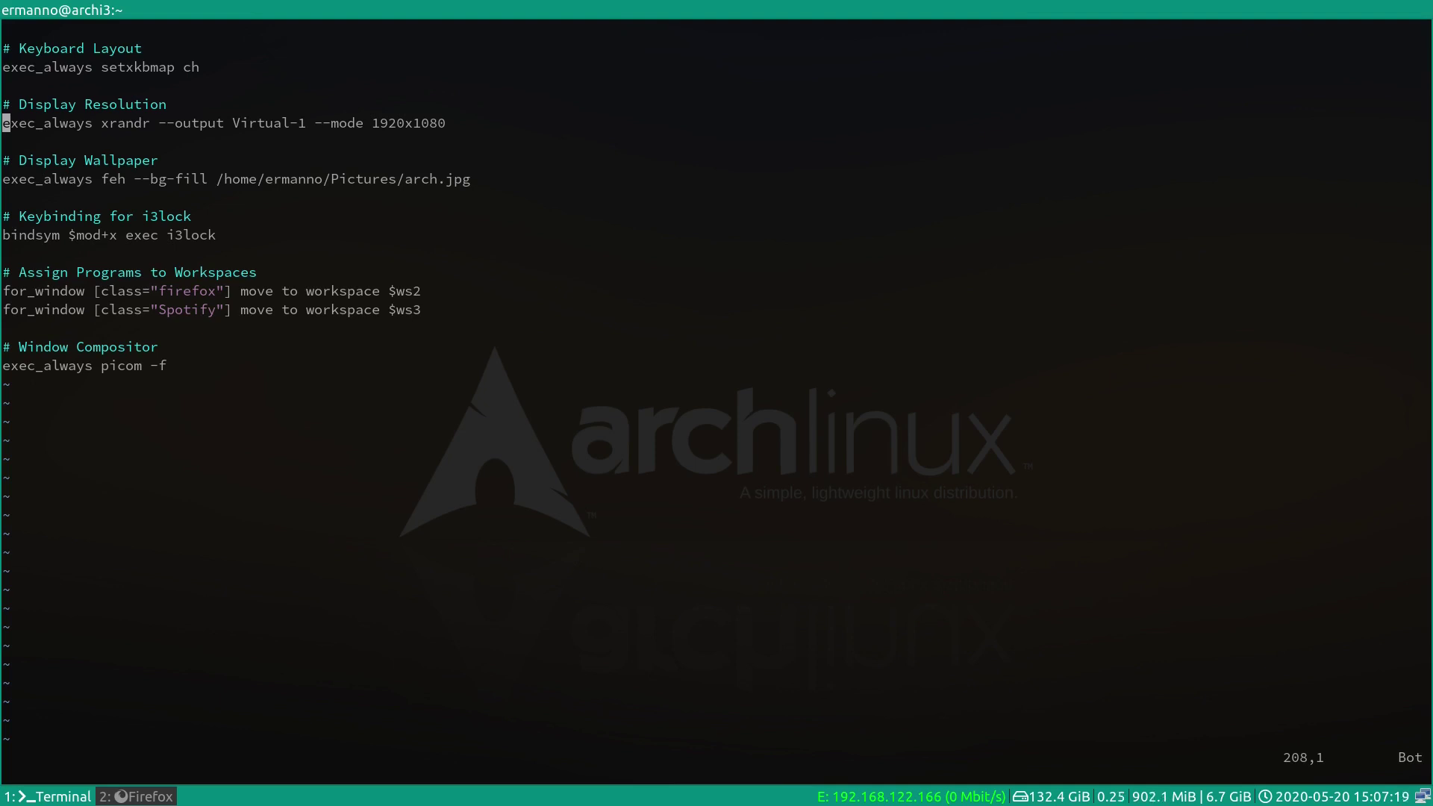
- Install the arandr package with pacman in a new terminal, entering the sudo password, and close that terminal
{"action": "key", "text": "super+Return"}
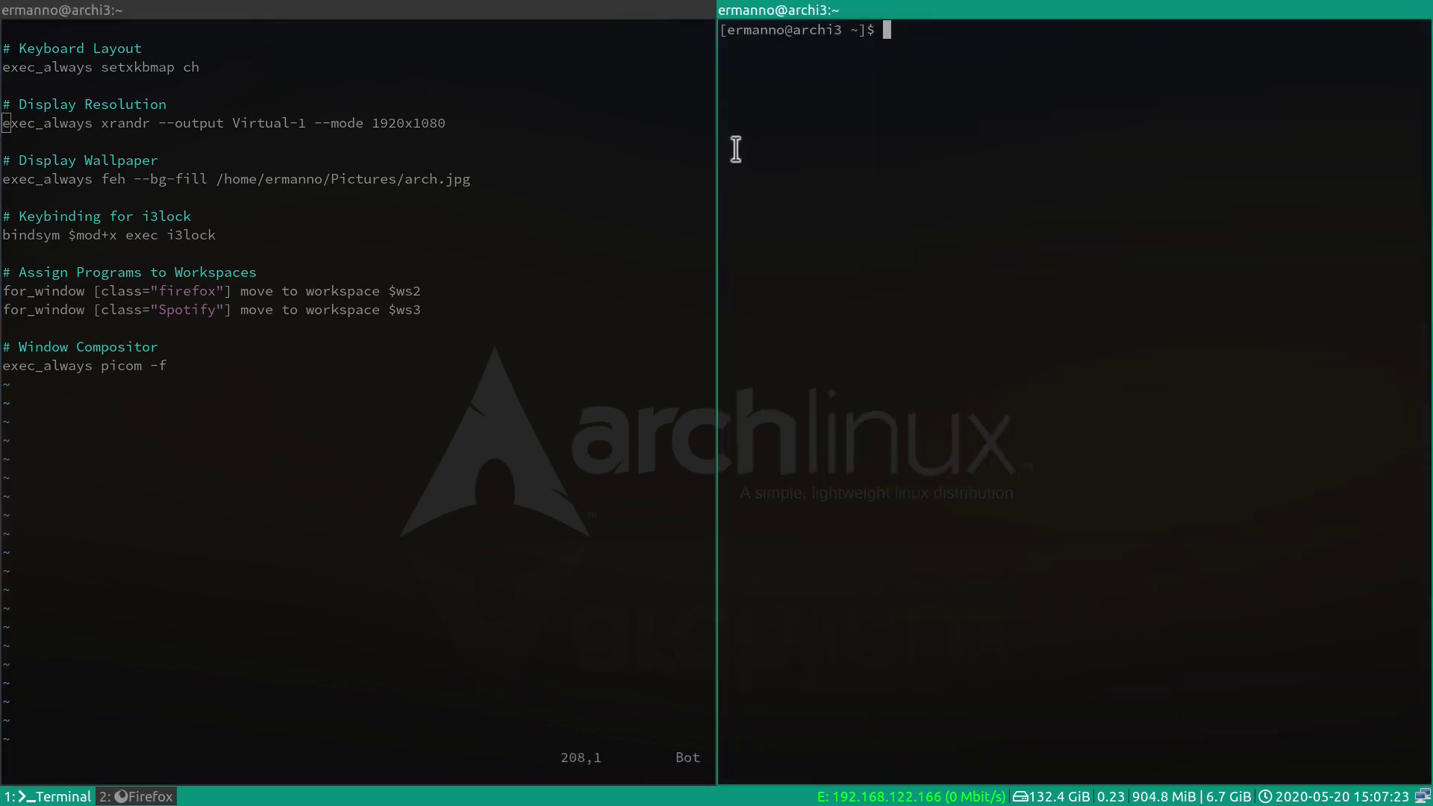
{"action": "type", "text": "sudo pacman -S"}
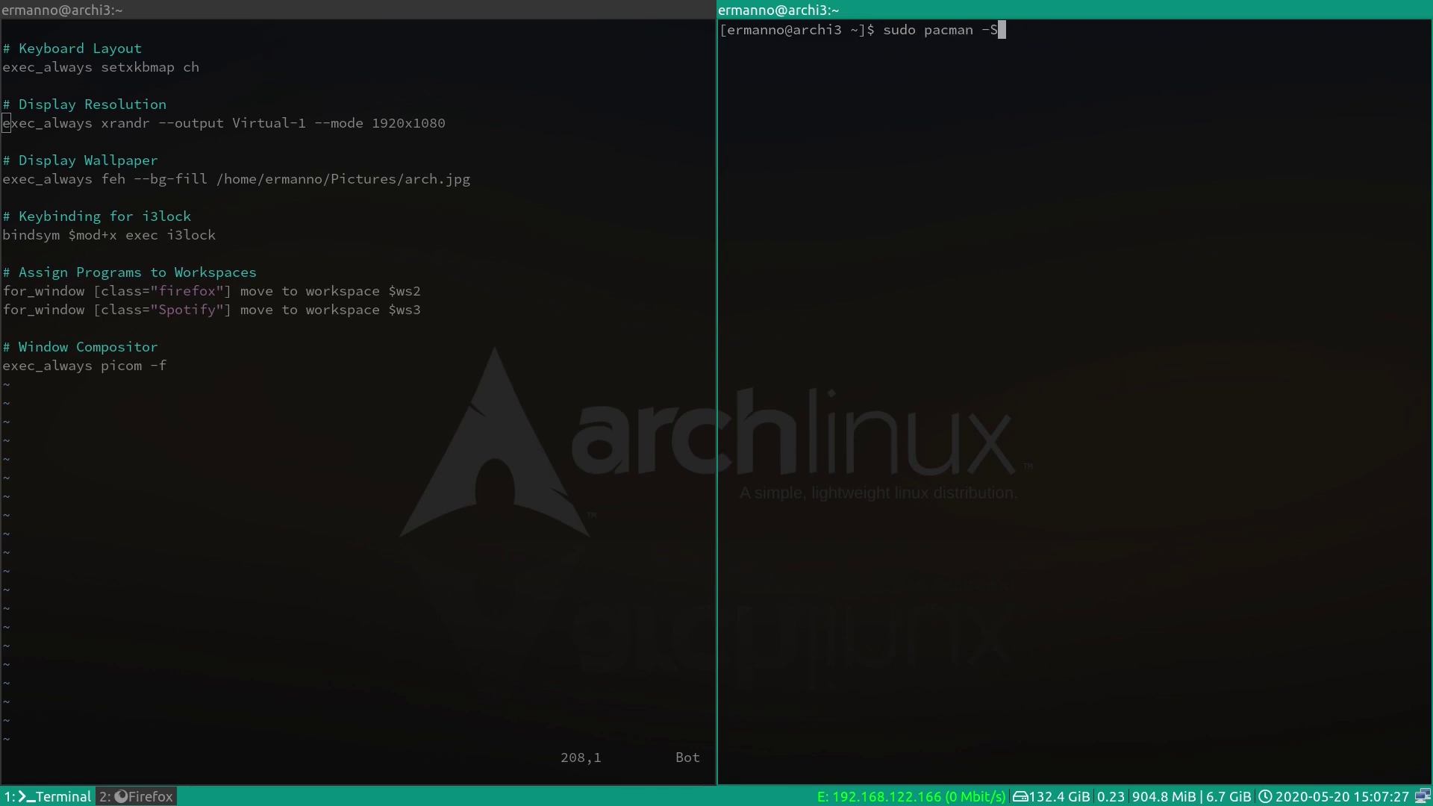
{"action": "type", "text": " arandr"}
{"action": "key", "text": "Return"}
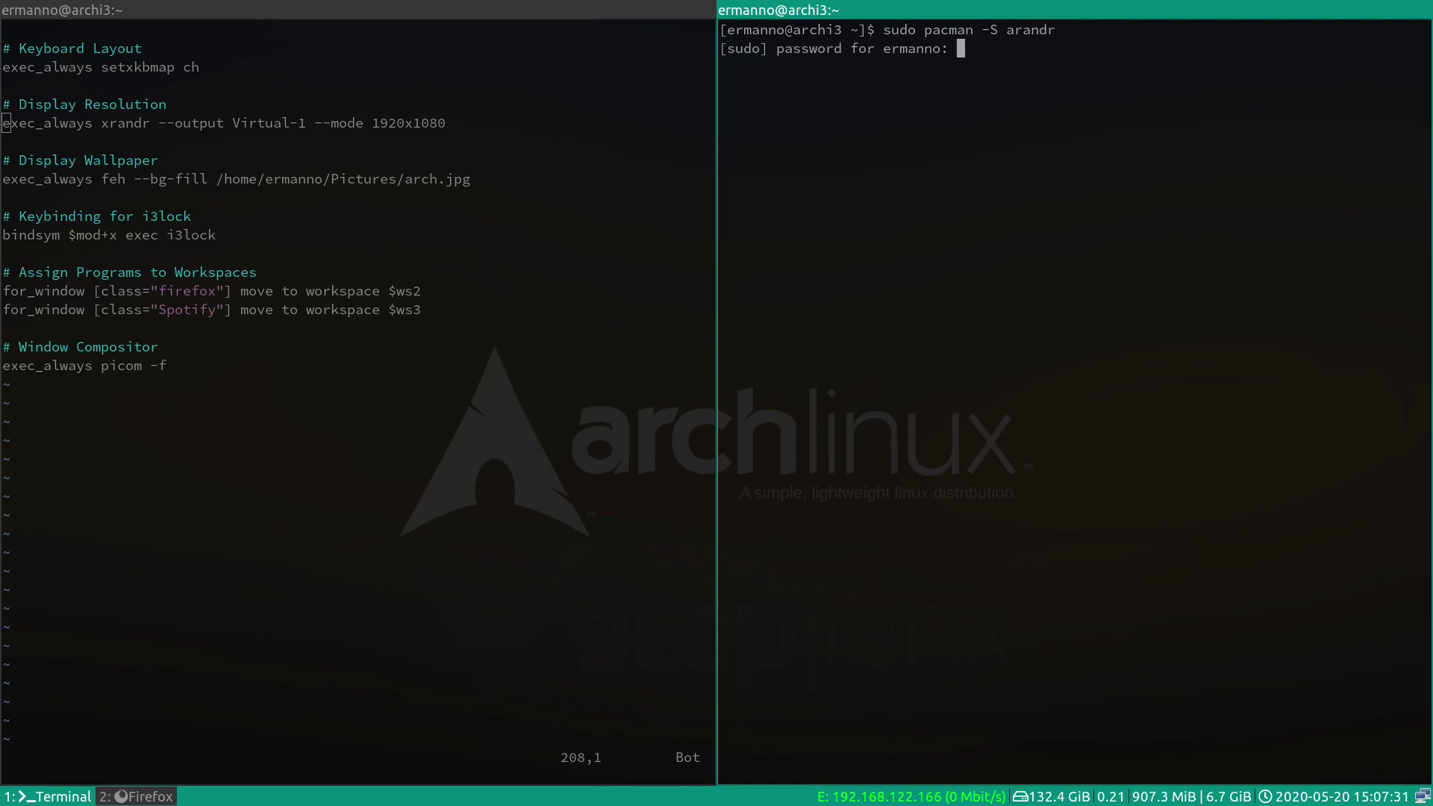
{"action": "key", "text": "Return"}
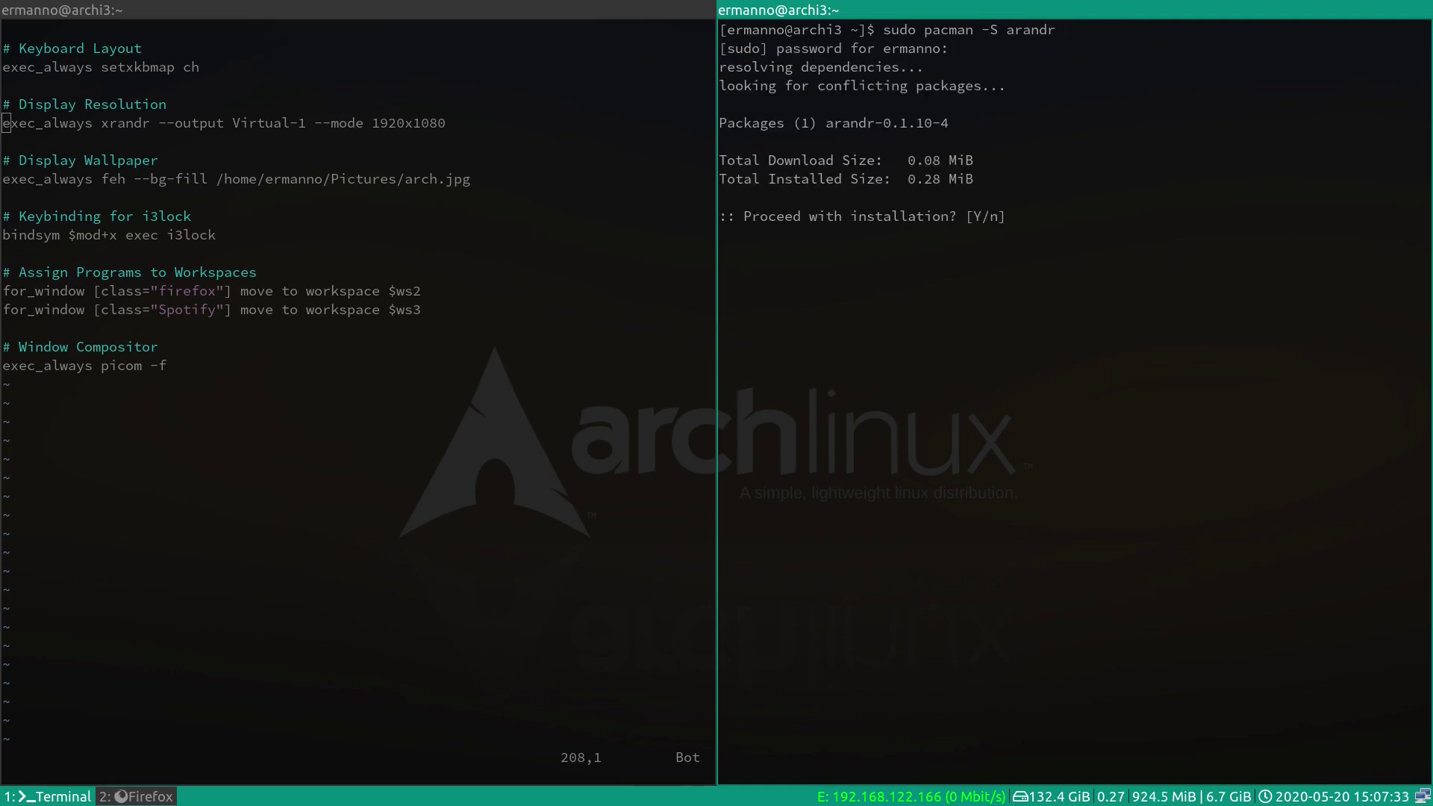
{"action": "key", "text": "Return"}
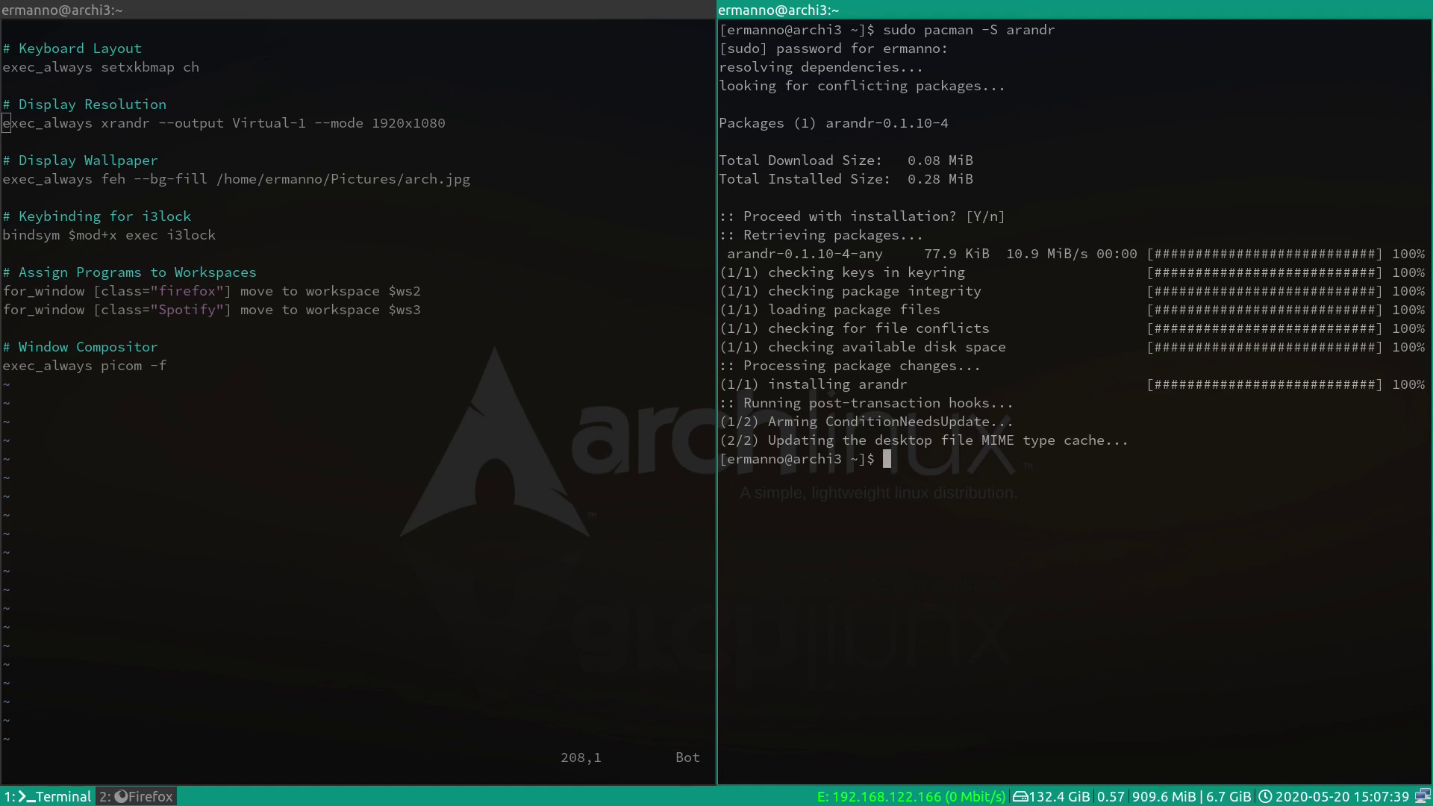
{"action": "key", "text": "super+shift+q"}
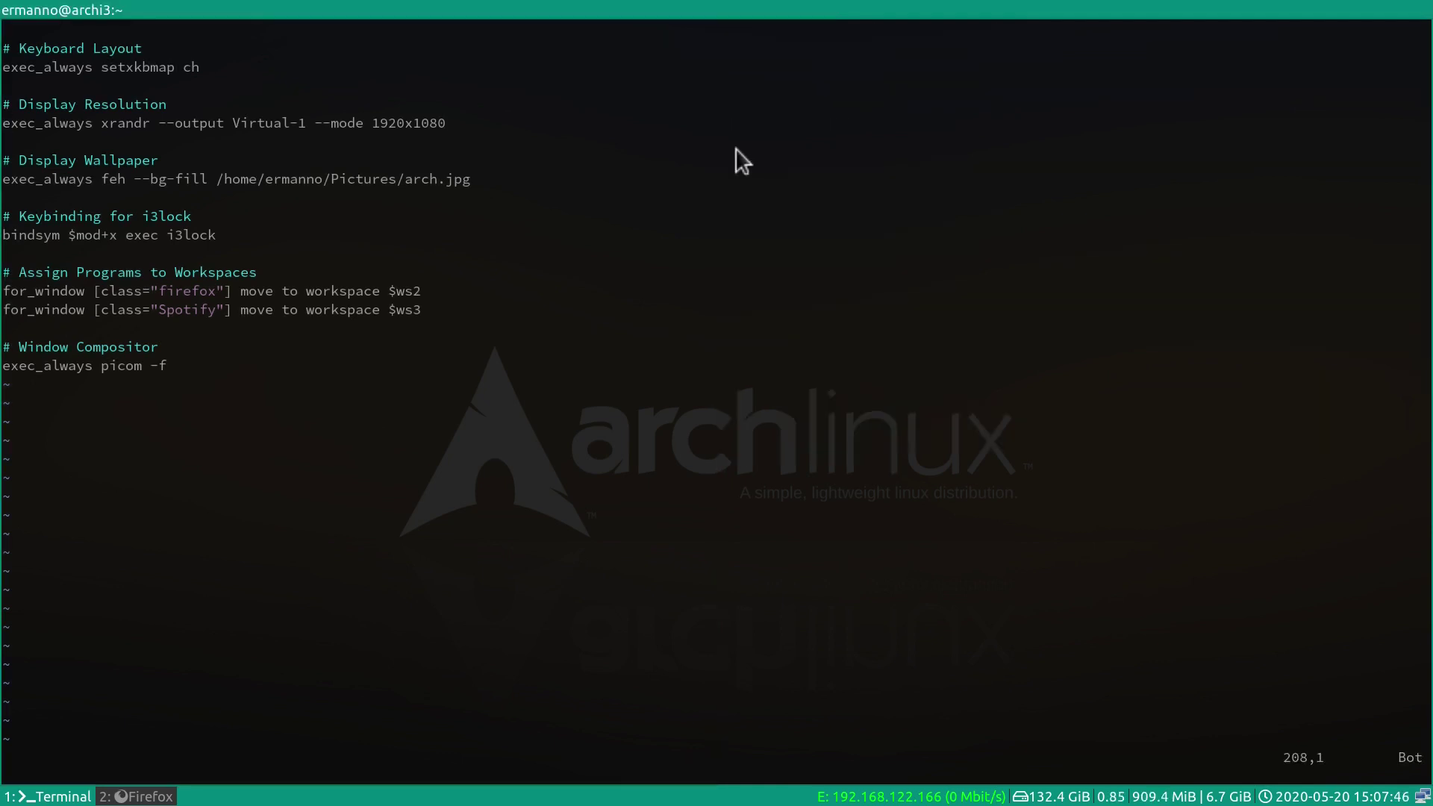
- Comment out the exec_always xrandr line under Display Resolution, save the i3 config and quit vim
{"action": "type", "text": "i"}
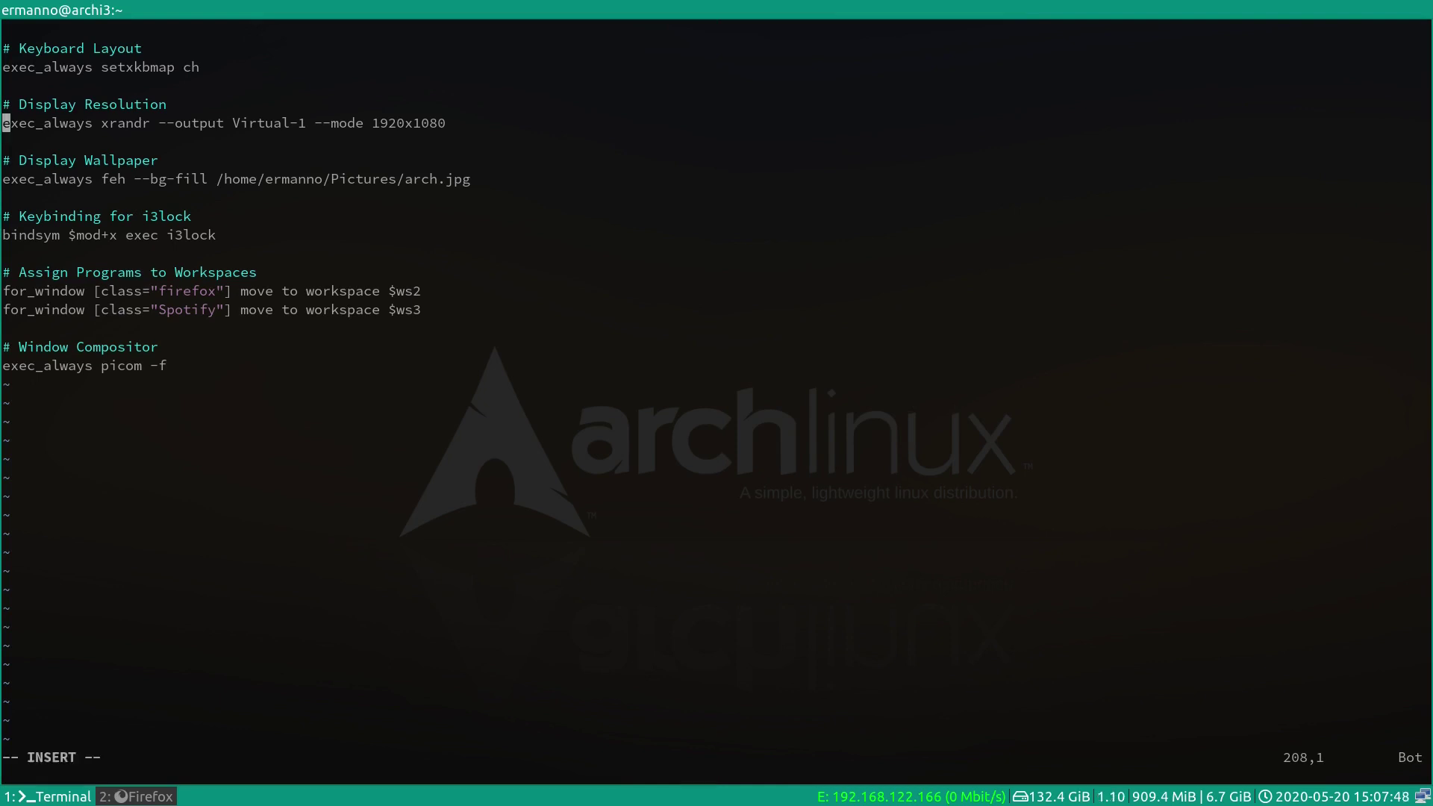
{"action": "type", "text": "#"}
{"action": "key", "text": "Escape"}
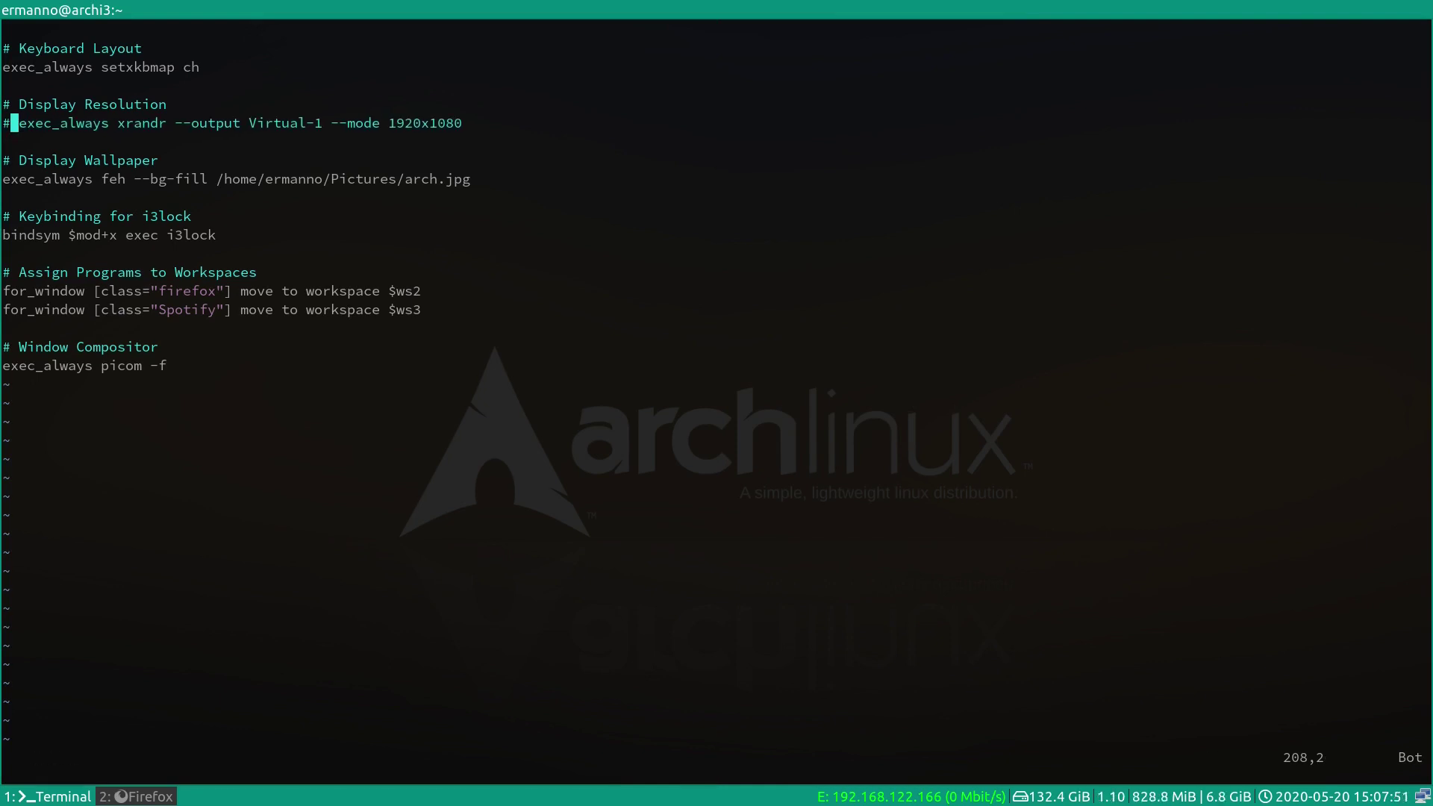
{"action": "type", "text": ":w"}
{"action": "key", "text": "Return"}
{"action": "type", "text": ":q"}
{"action": "key", "text": "Return"}
- Exit the i3 session and start the graphical session again with startx
{"action": "key", "text": "super+shift+e"}
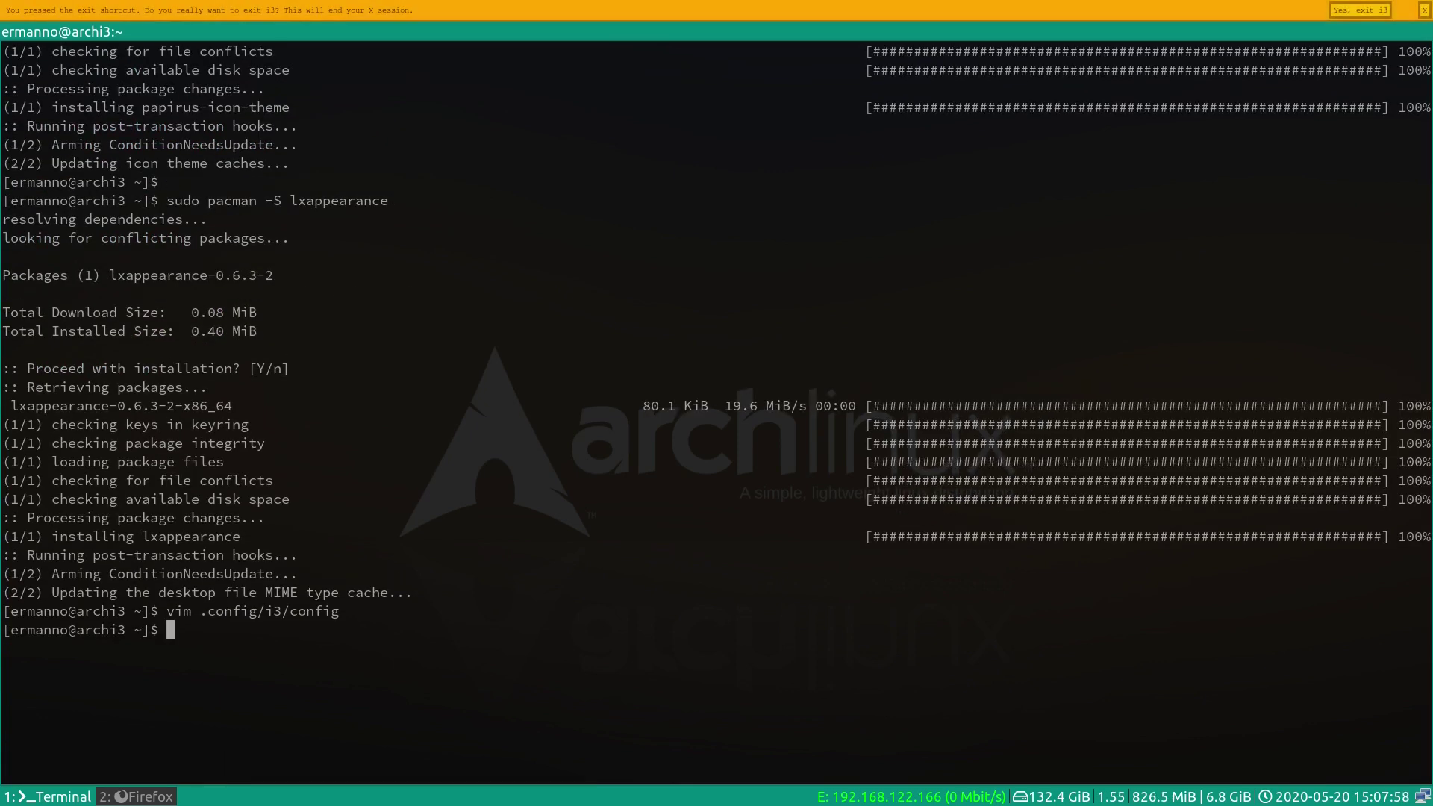
{"action": "left_click", "coordinate": [1381, 10]}
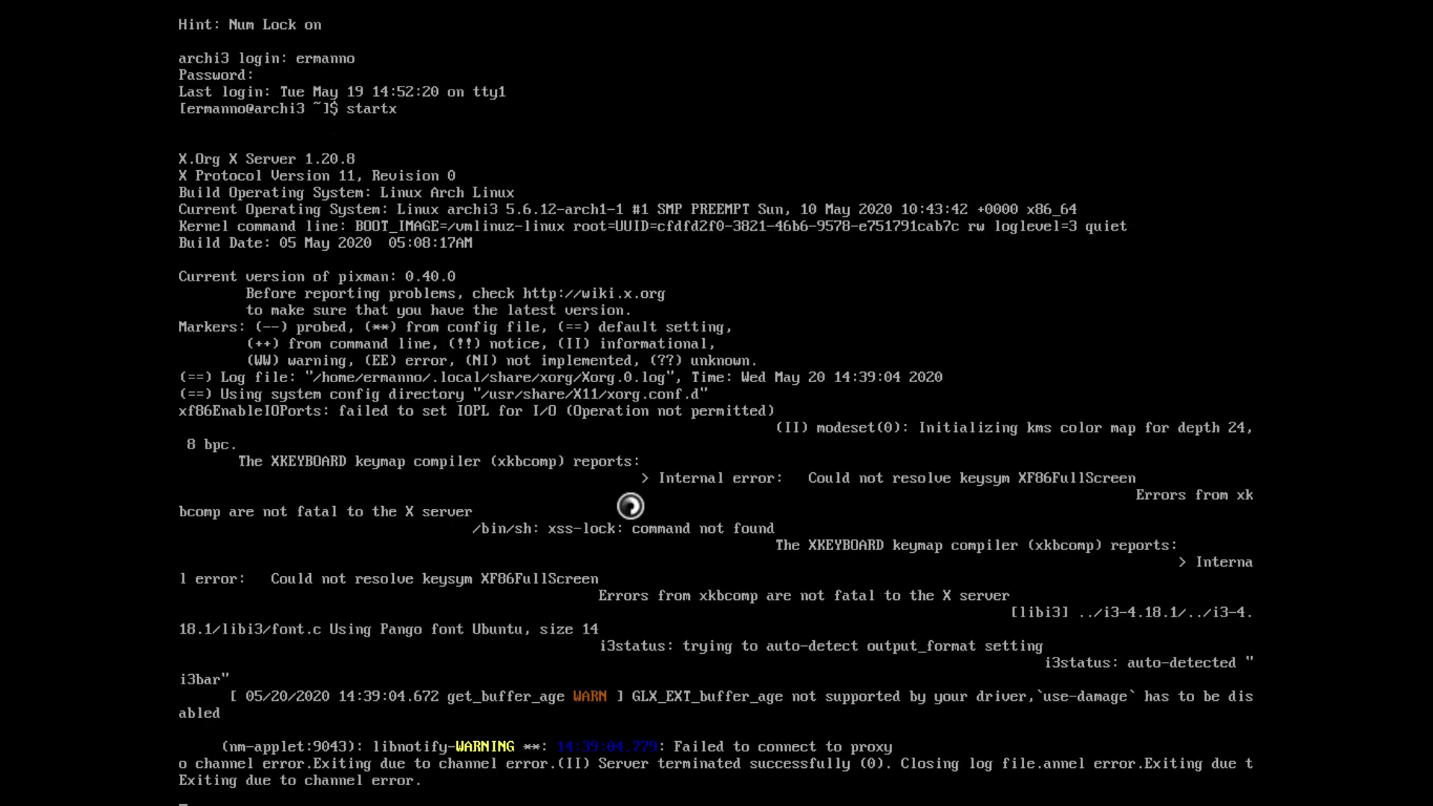
{"action": "type", "text": "startx"}
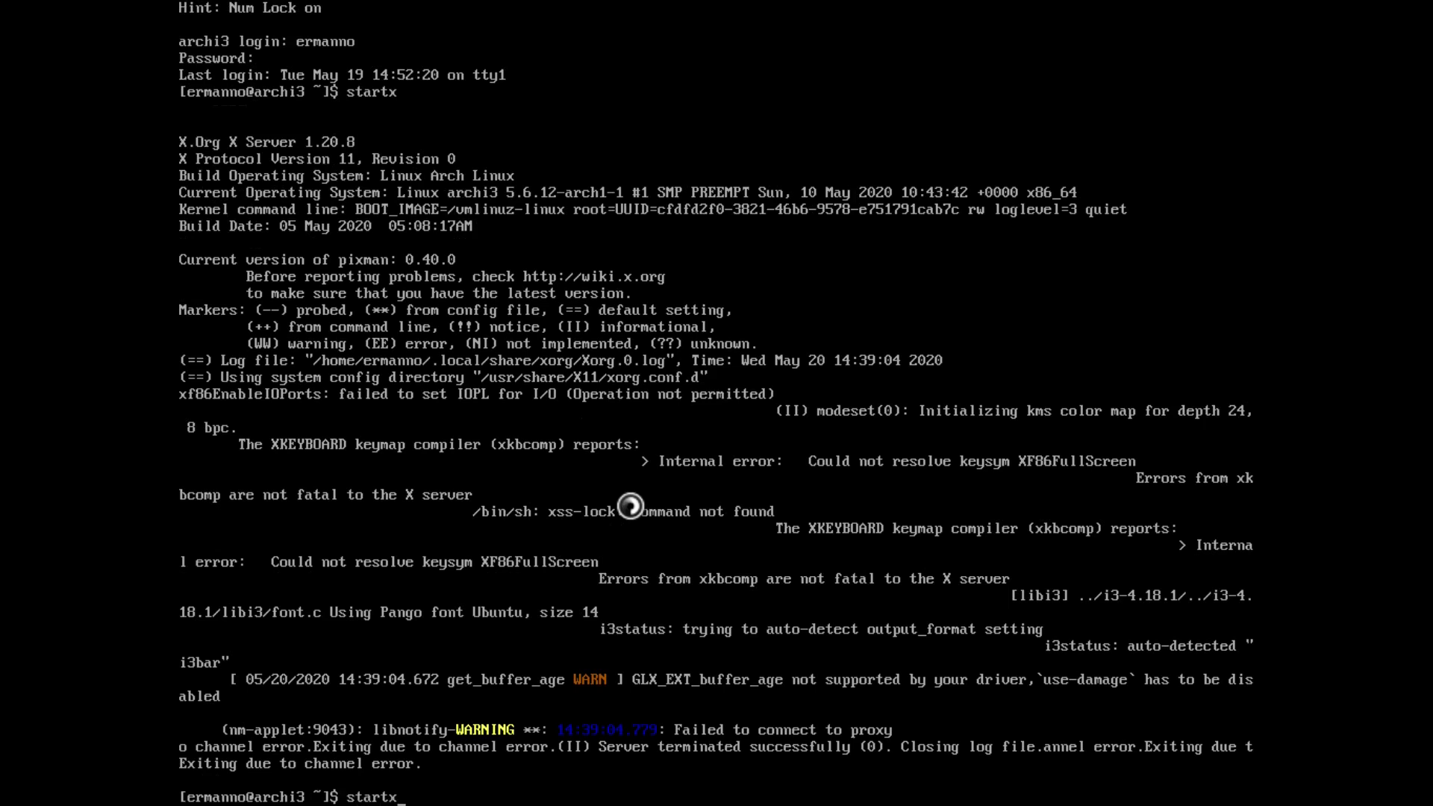
{"action": "key", "text": "Return"}
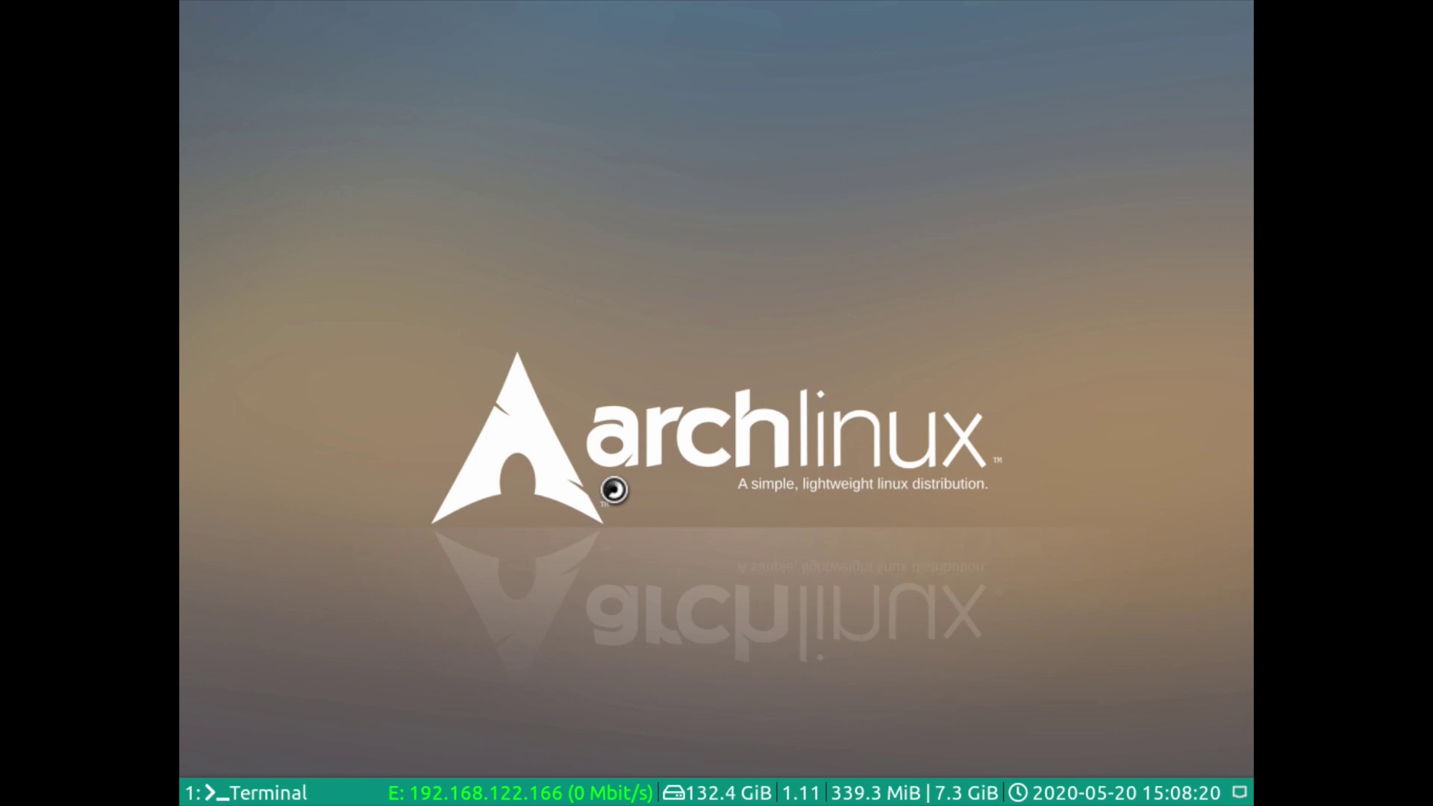
- Launch ARandR and apply a resolution of 1920x1080 to the Virtual-1 output
{"action": "key", "text": "super+d"}
{"action": "type", "text": "ara"}
{"action": "key", "text": "Return"}
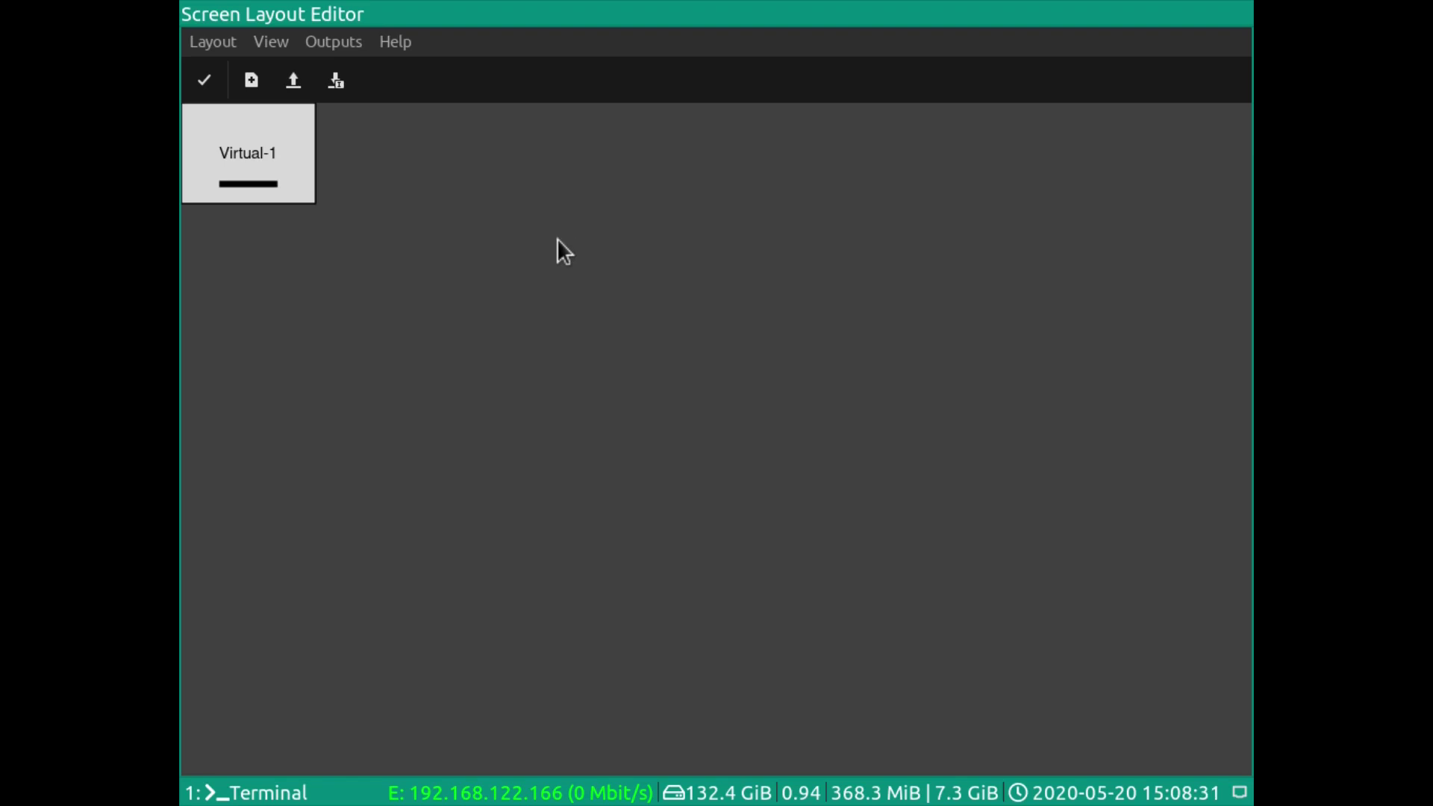
{"action": "right_click", "coordinate": [347, 181]}
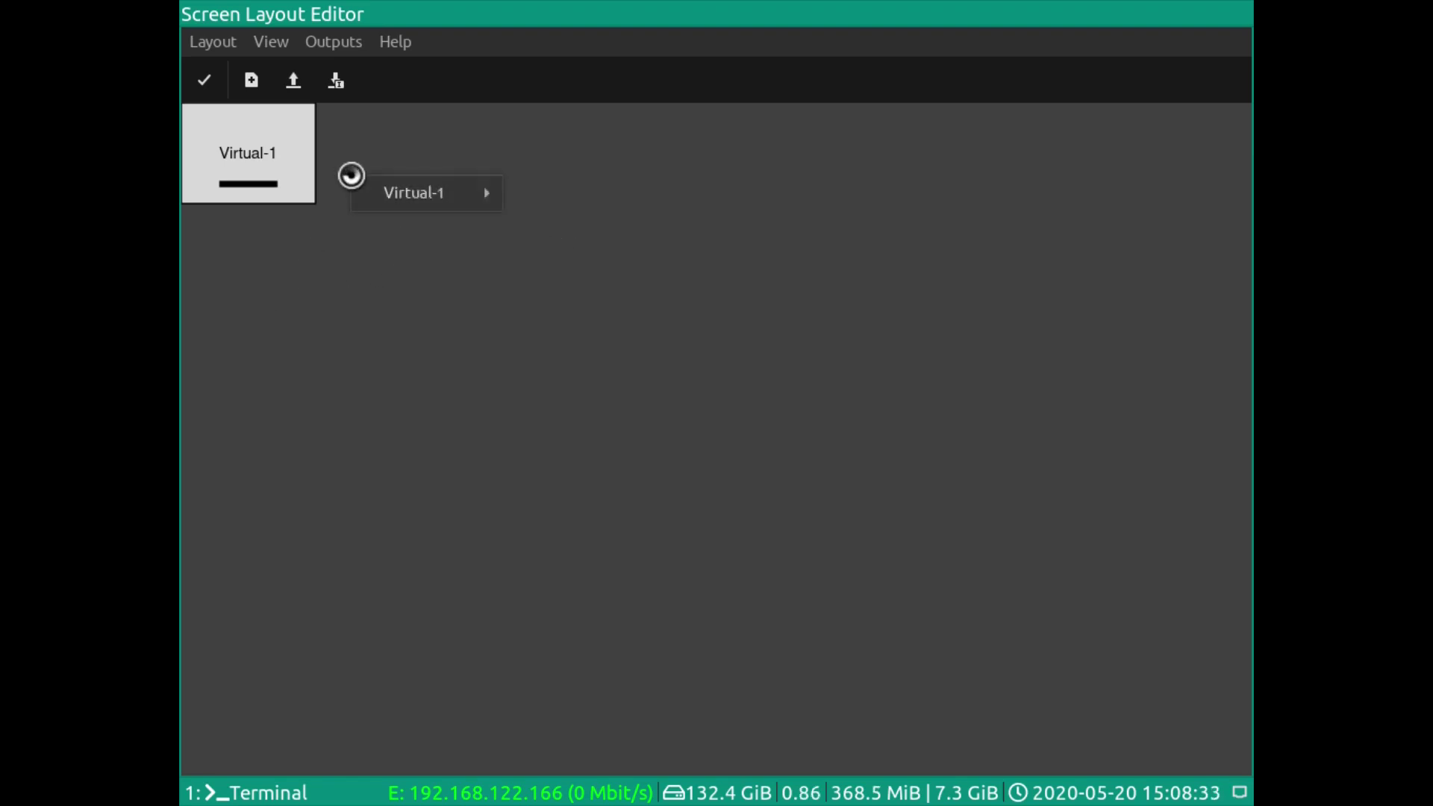
{"action": "mouse_move", "coordinate": [435, 192]}
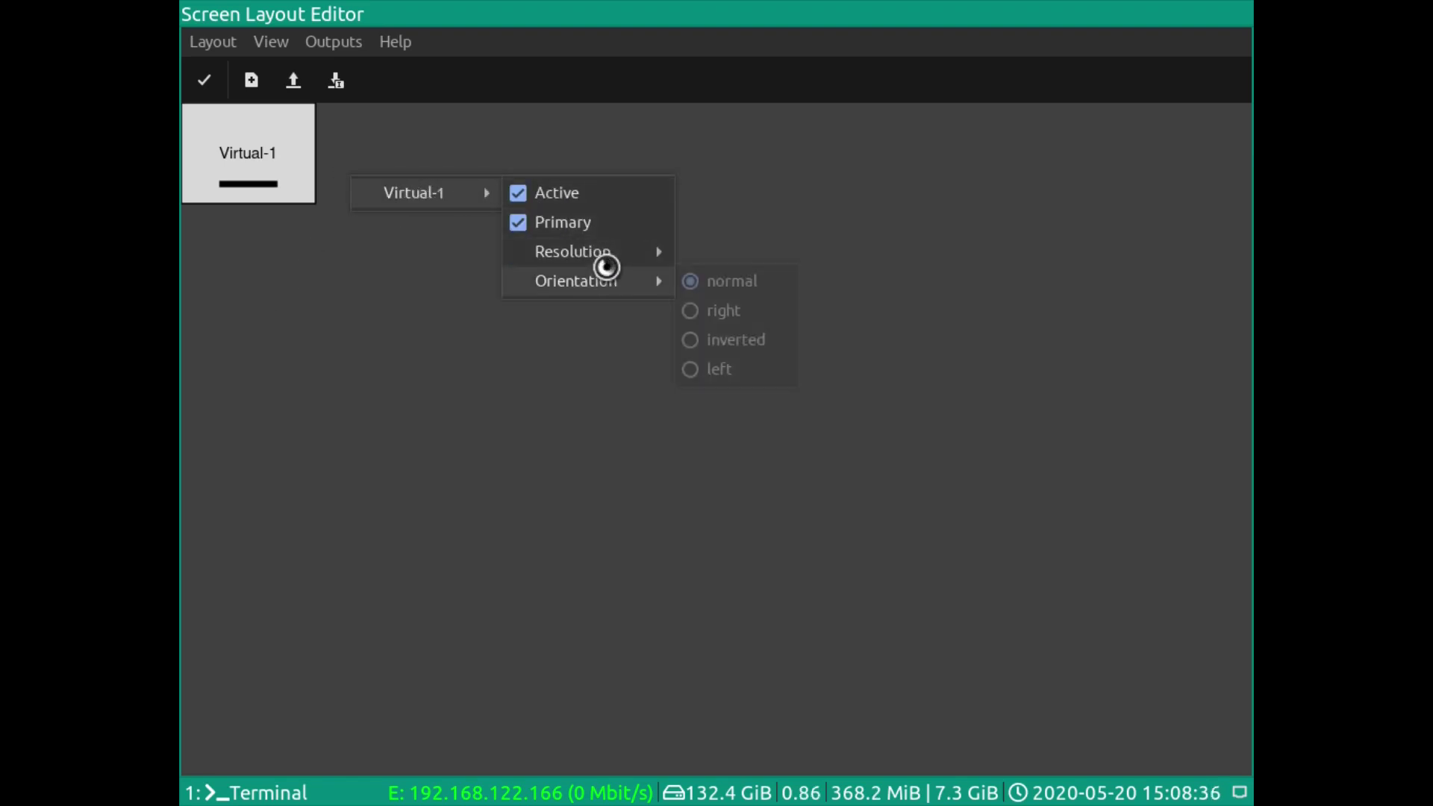
{"action": "mouse_move", "coordinate": [608, 251]}
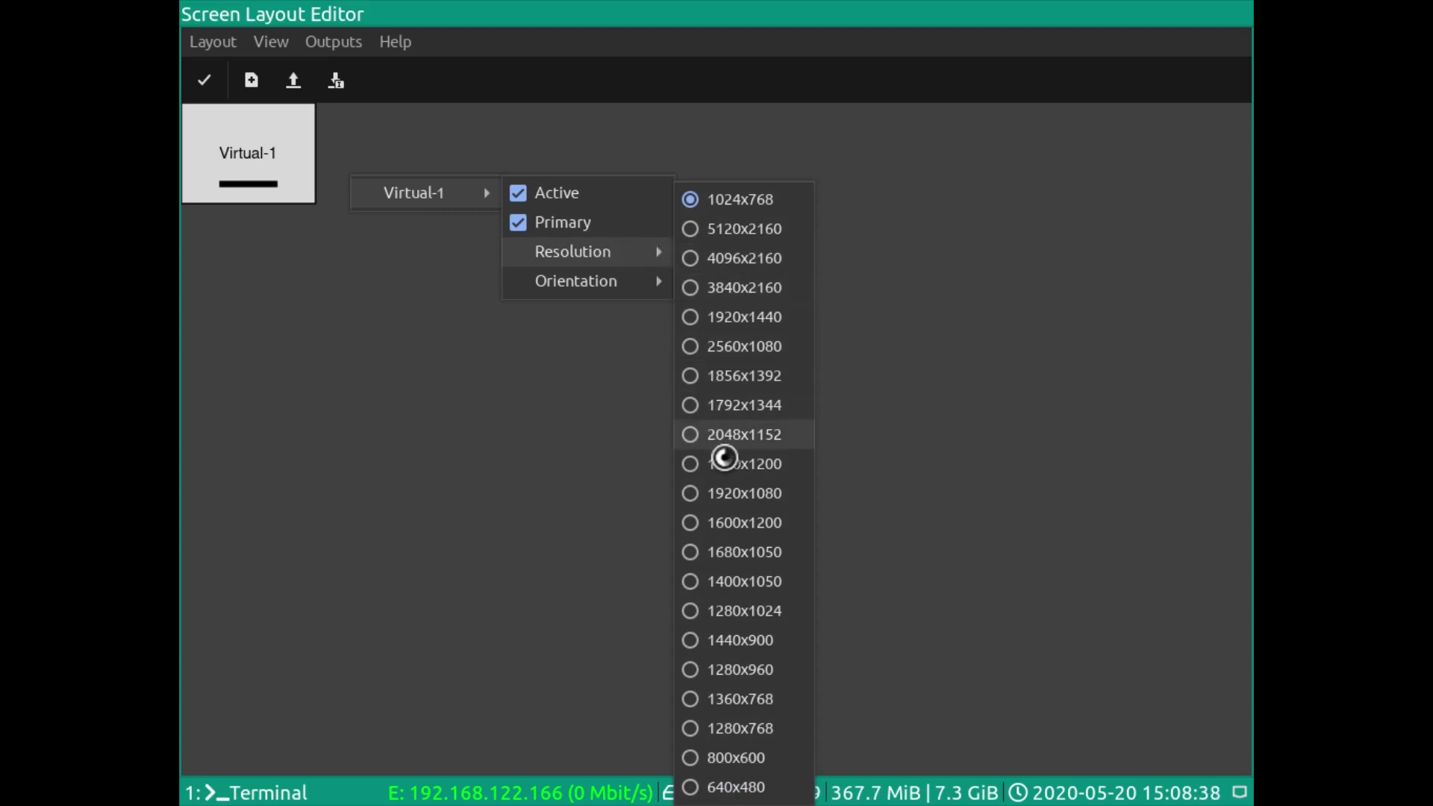
{"action": "left_click", "coordinate": [768, 493]}
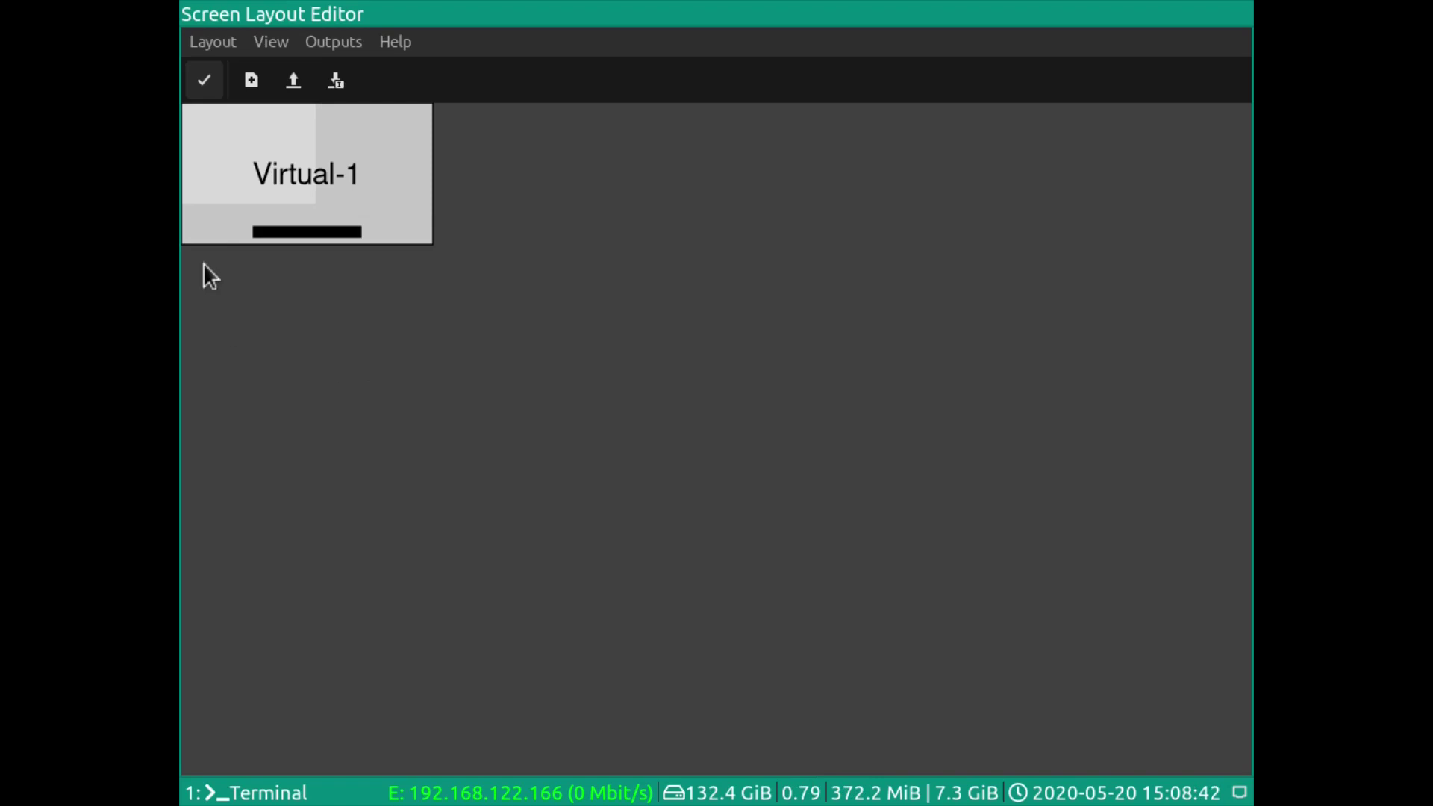
{"action": "left_click", "coordinate": [213, 85]}
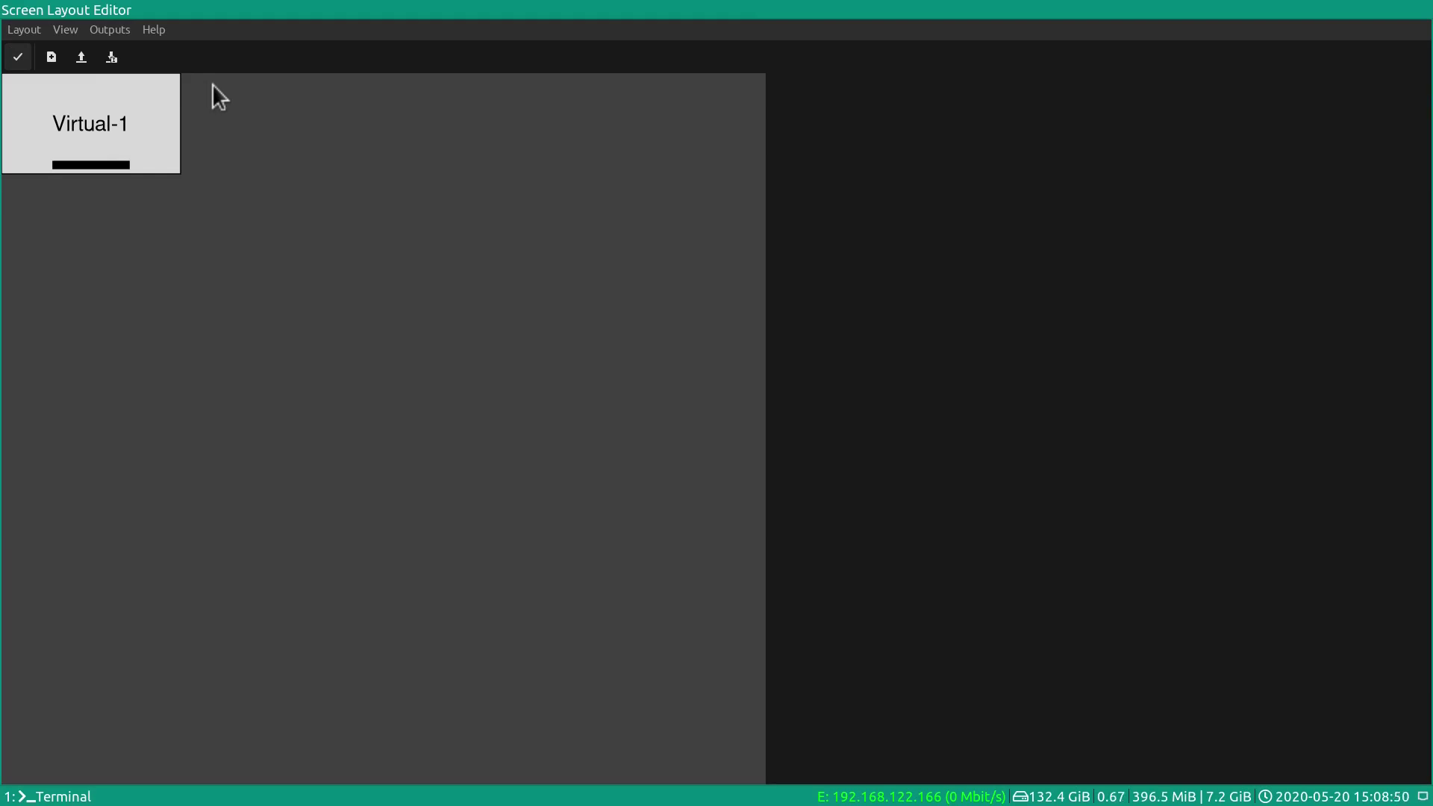
- Save the screen layout as virtual1 in the .screenlayout folder
{"action": "left_click", "coordinate": [111, 56]}
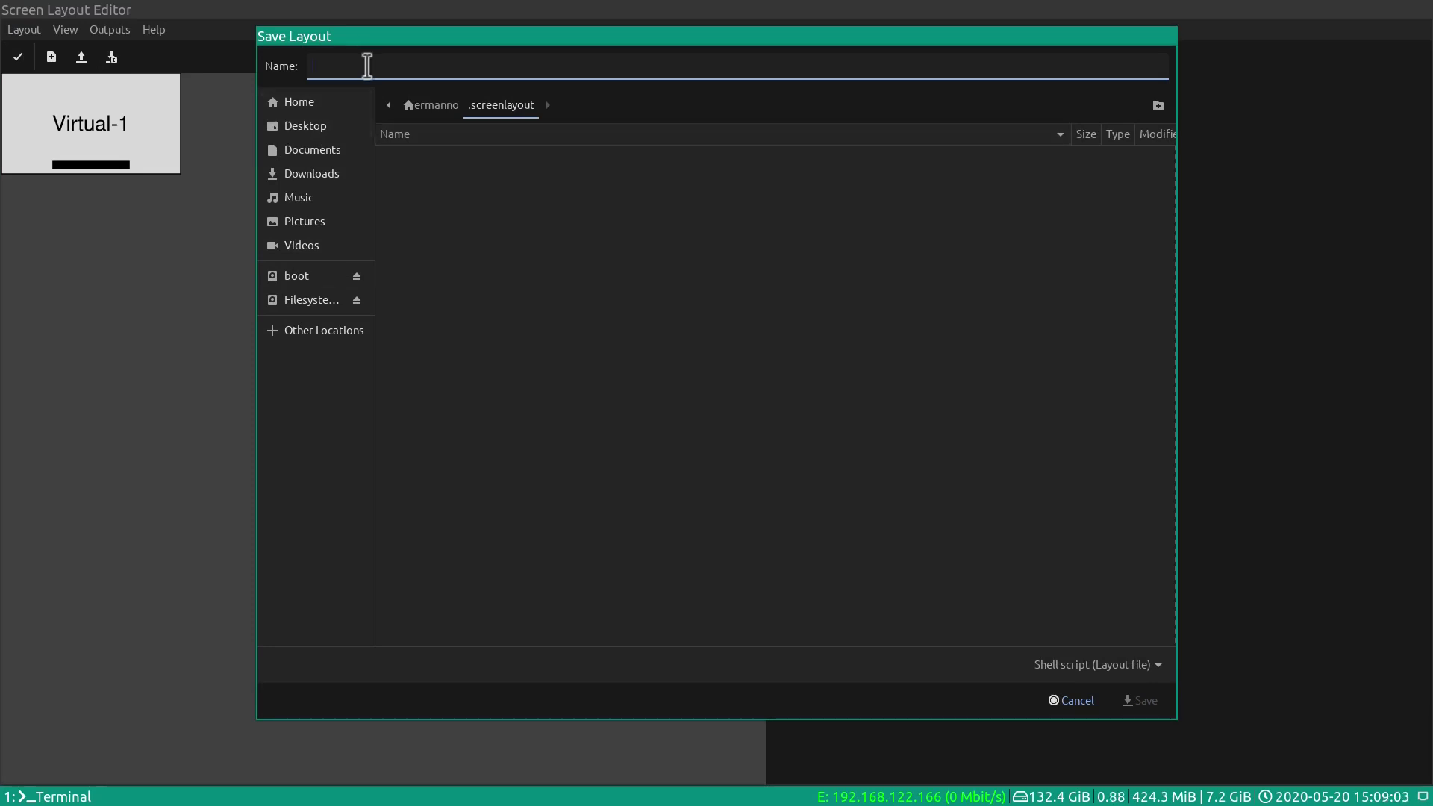
{"action": "type", "text": "virtual1"}
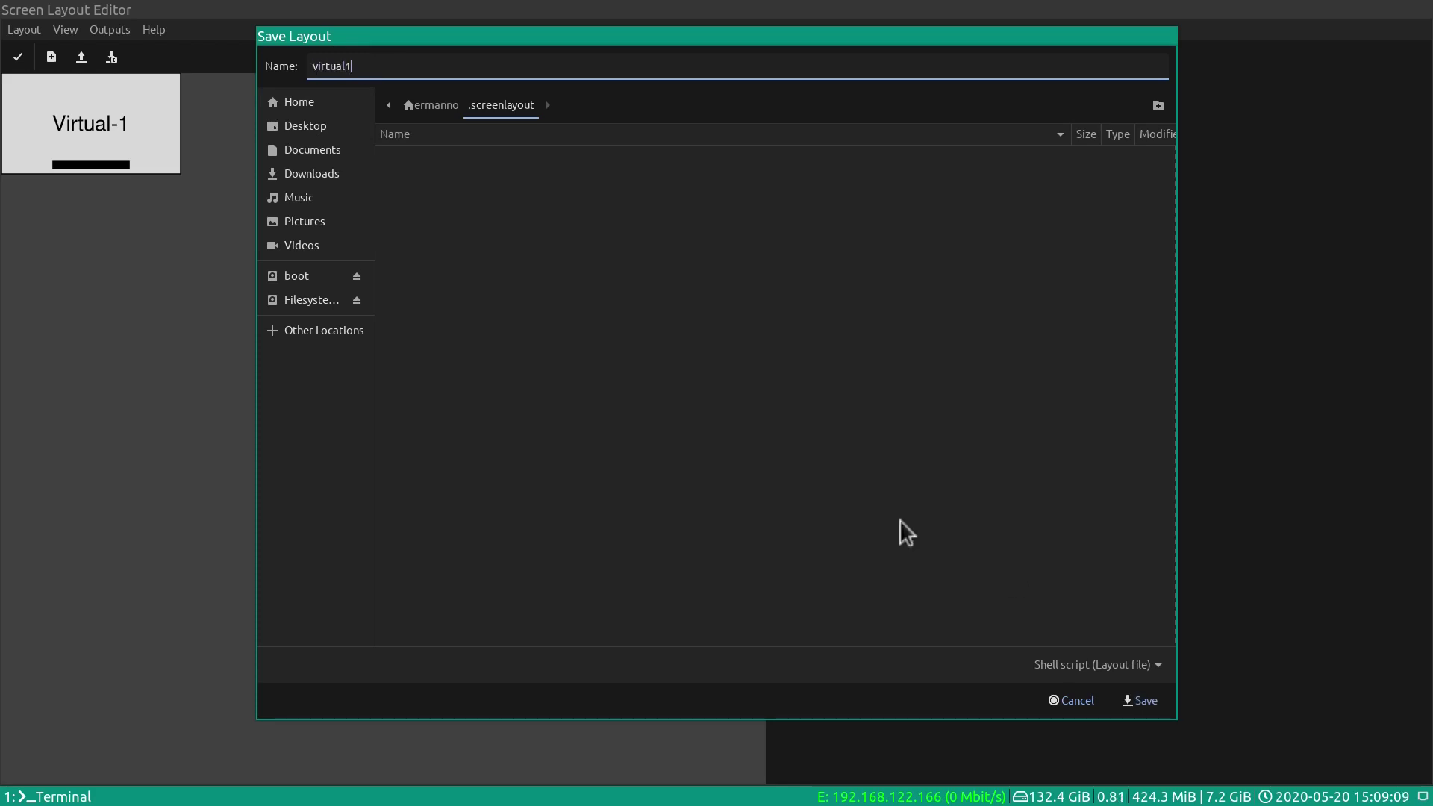
{"action": "left_click", "coordinate": [1149, 701]}
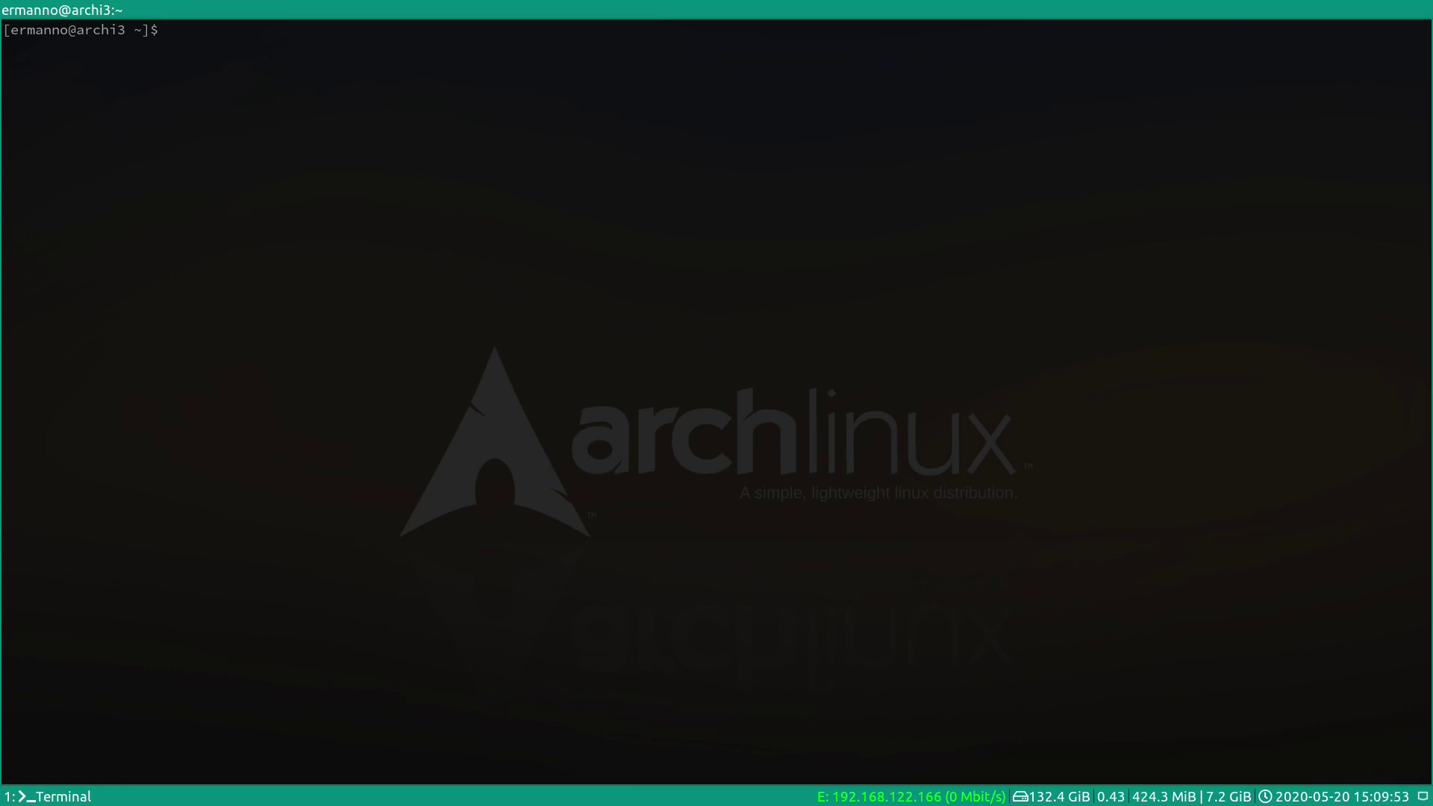
- Inspect .screenlayout/virtual1.sh in vim with sudo, entering the sudo password, and quit without changes
{"action": "type", "text": "sudo vim .sc"}
{"action": "key", "text": "Tab"}
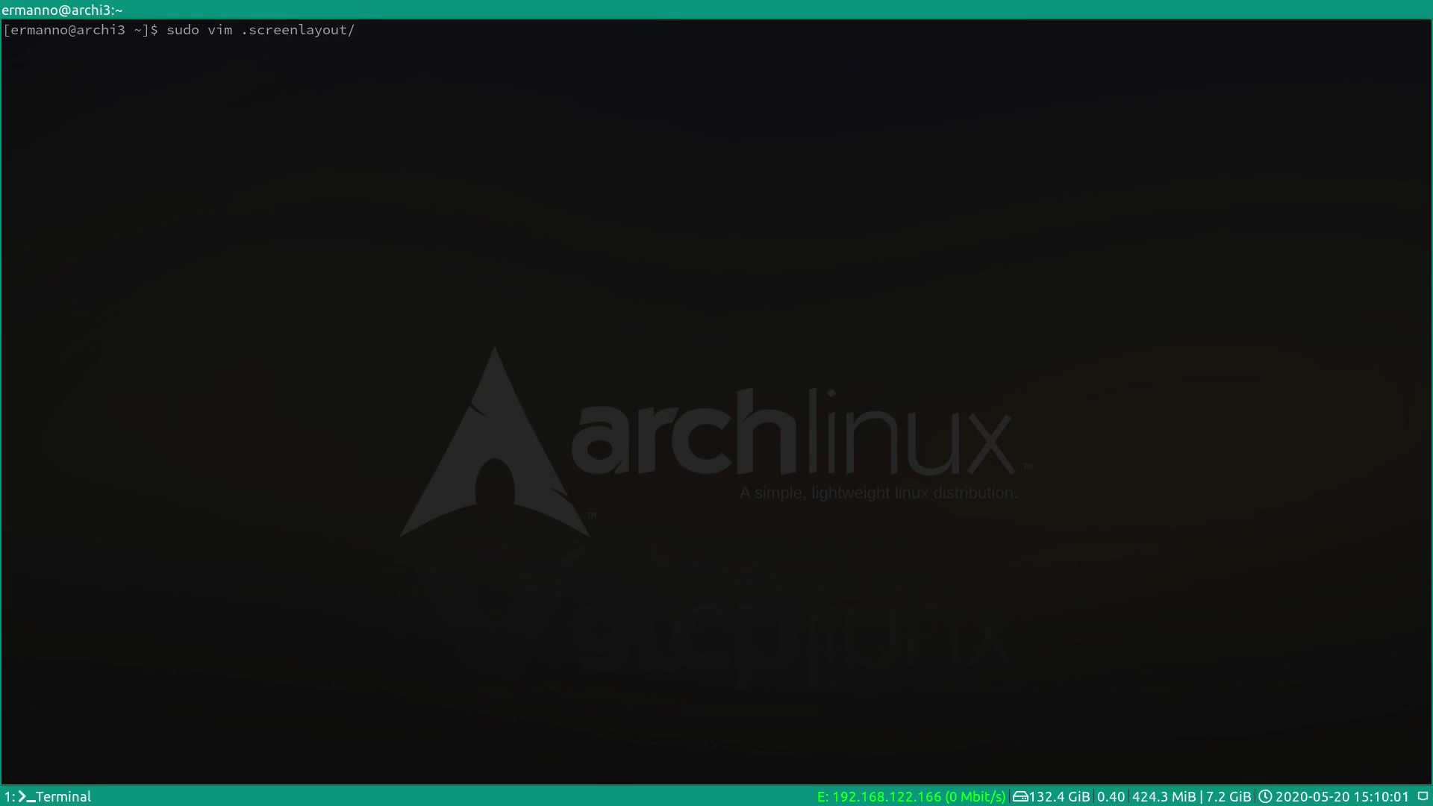
{"action": "type", "text": "v"}
{"action": "key", "text": "Tab"}
{"action": "key", "text": "Return"}
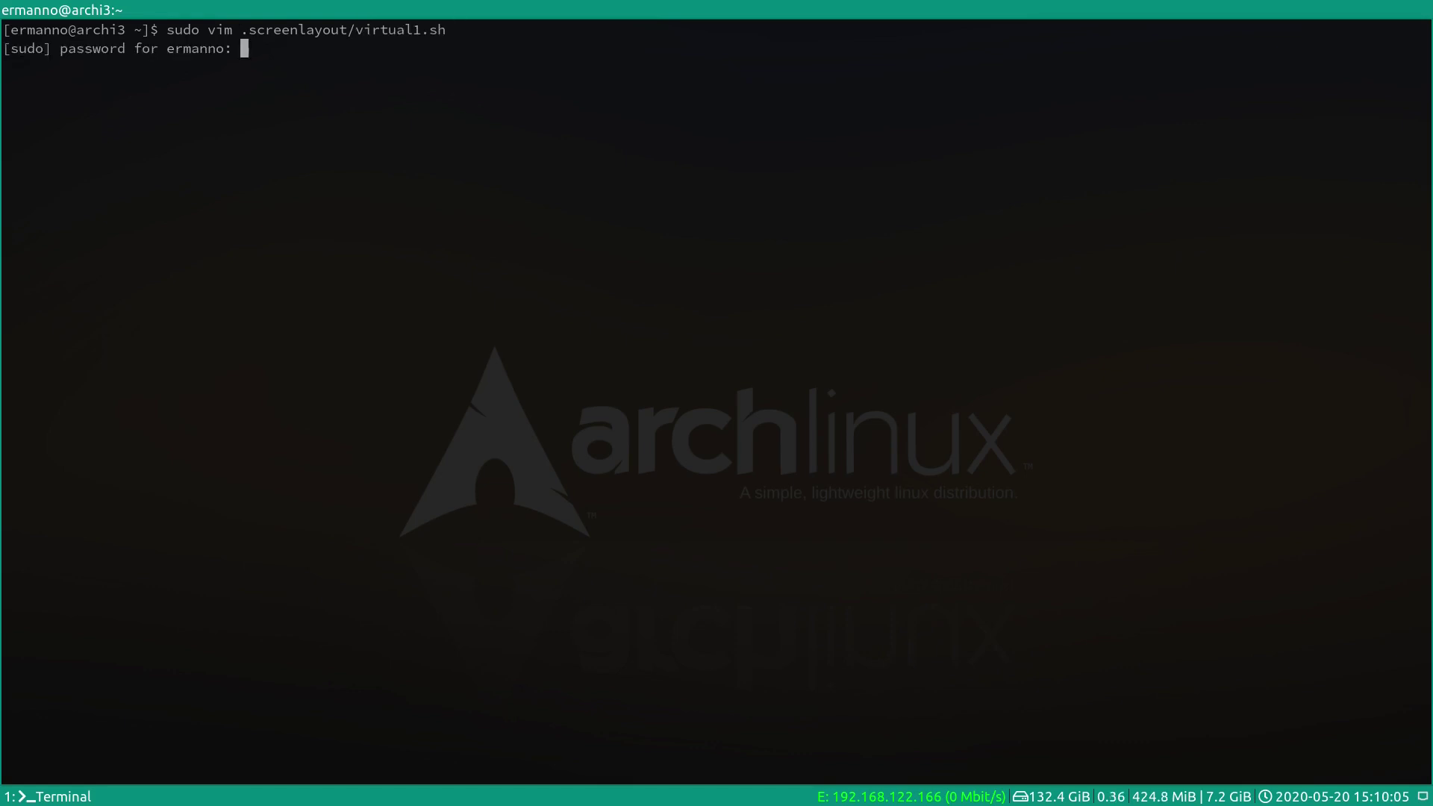
{"action": "key", "text": "Return"}
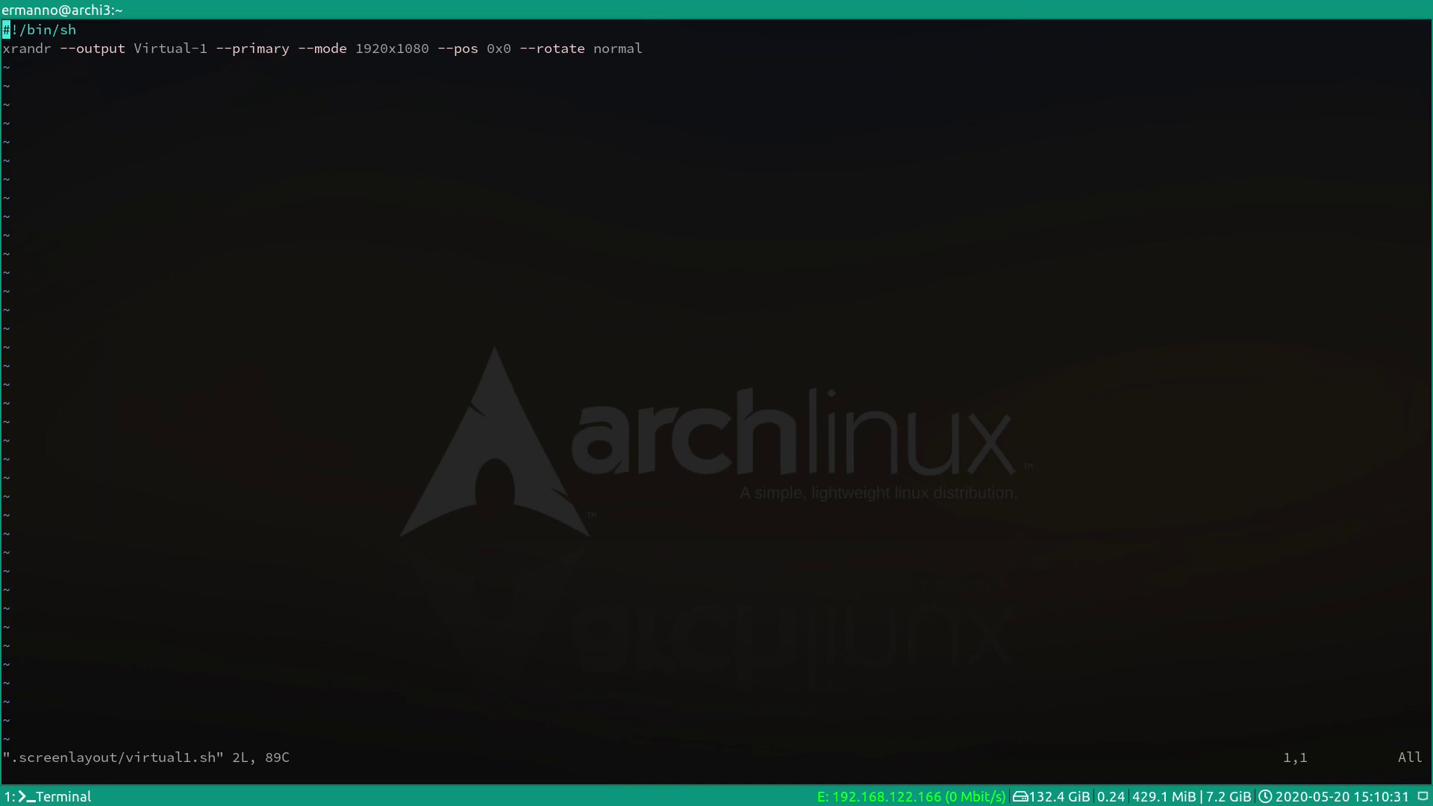
{"action": "type", "text": ":q"}
{"action": "key", "text": "Return"}
- Make .screenlayout/virtual1.sh executable with sudo chmod +x
{"action": "type", "text": "sudo chmod +x"}
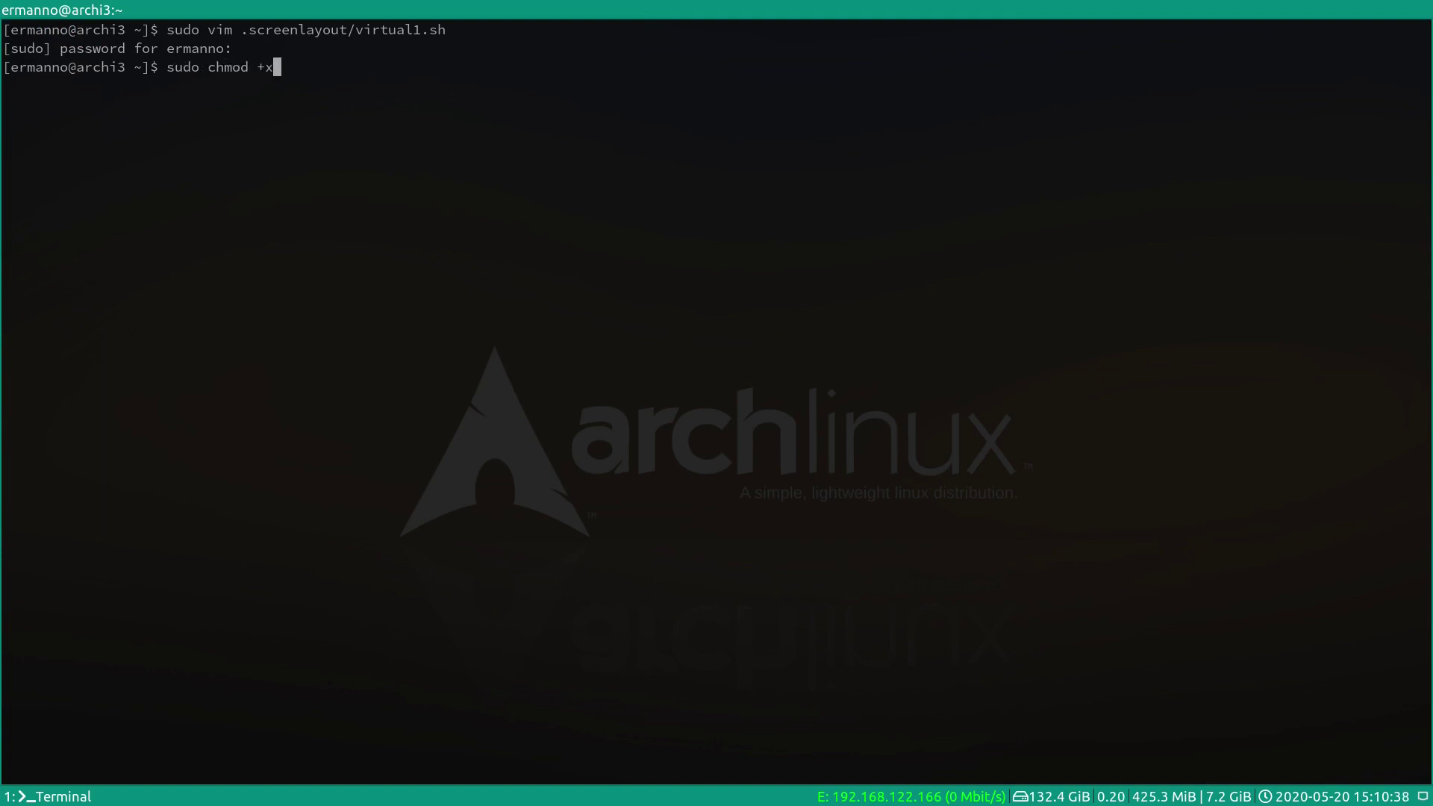
{"action": "type", "text": " .sc"}
{"action": "key", "text": "Tab"}
{"action": "type", "text": "v"}
{"action": "key", "text": "Tab"}
{"action": "key", "text": "Return"}
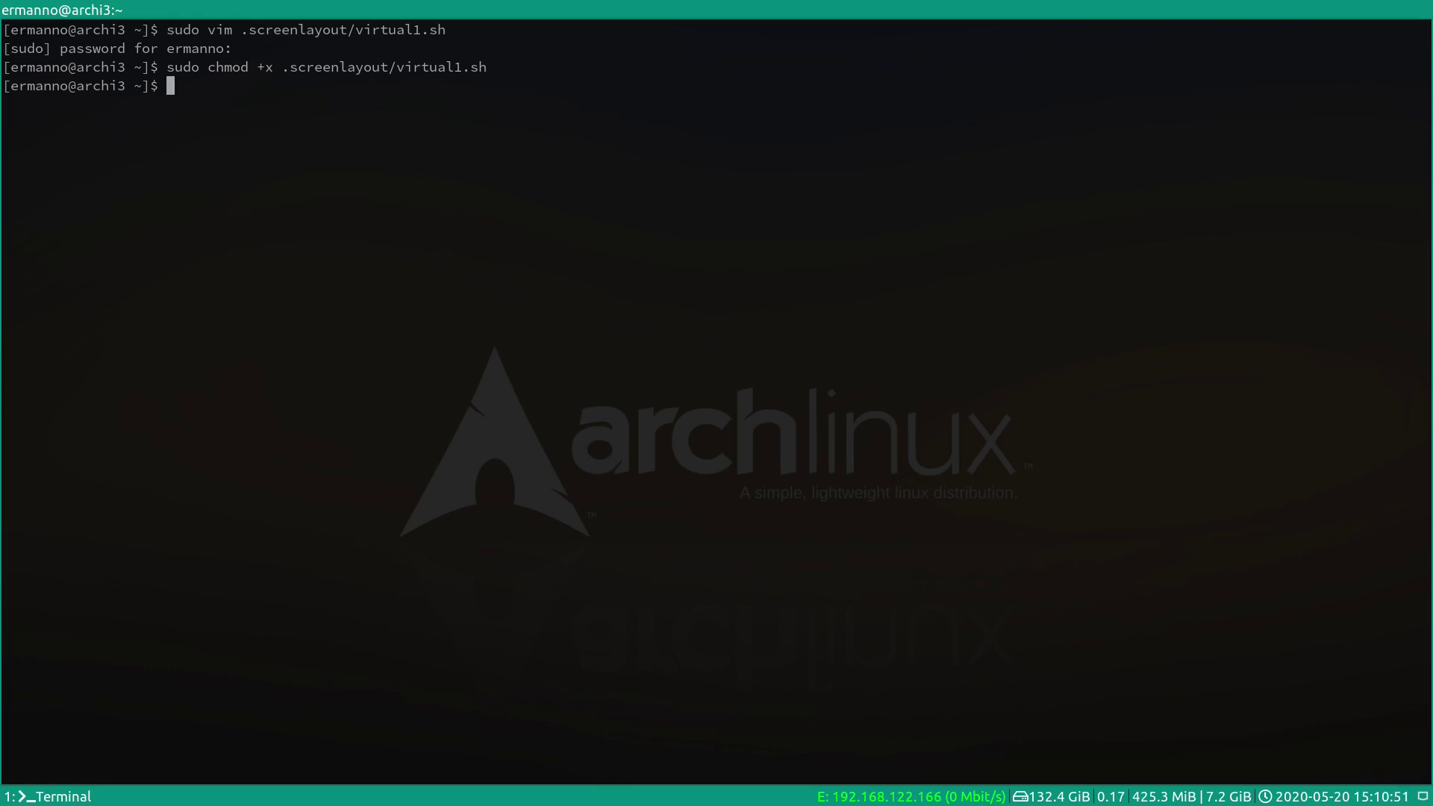
- Open .config/i3/config in vim and add an exec_always line with the full home path to .screenlayout/virtual1.sh below the commented xrandr line
{"action": "key", "text": "Up"}
{"action": "key", "text": "Up"}
{"action": "key", "text": "Up"}
{"action": "key", "text": "Return"}
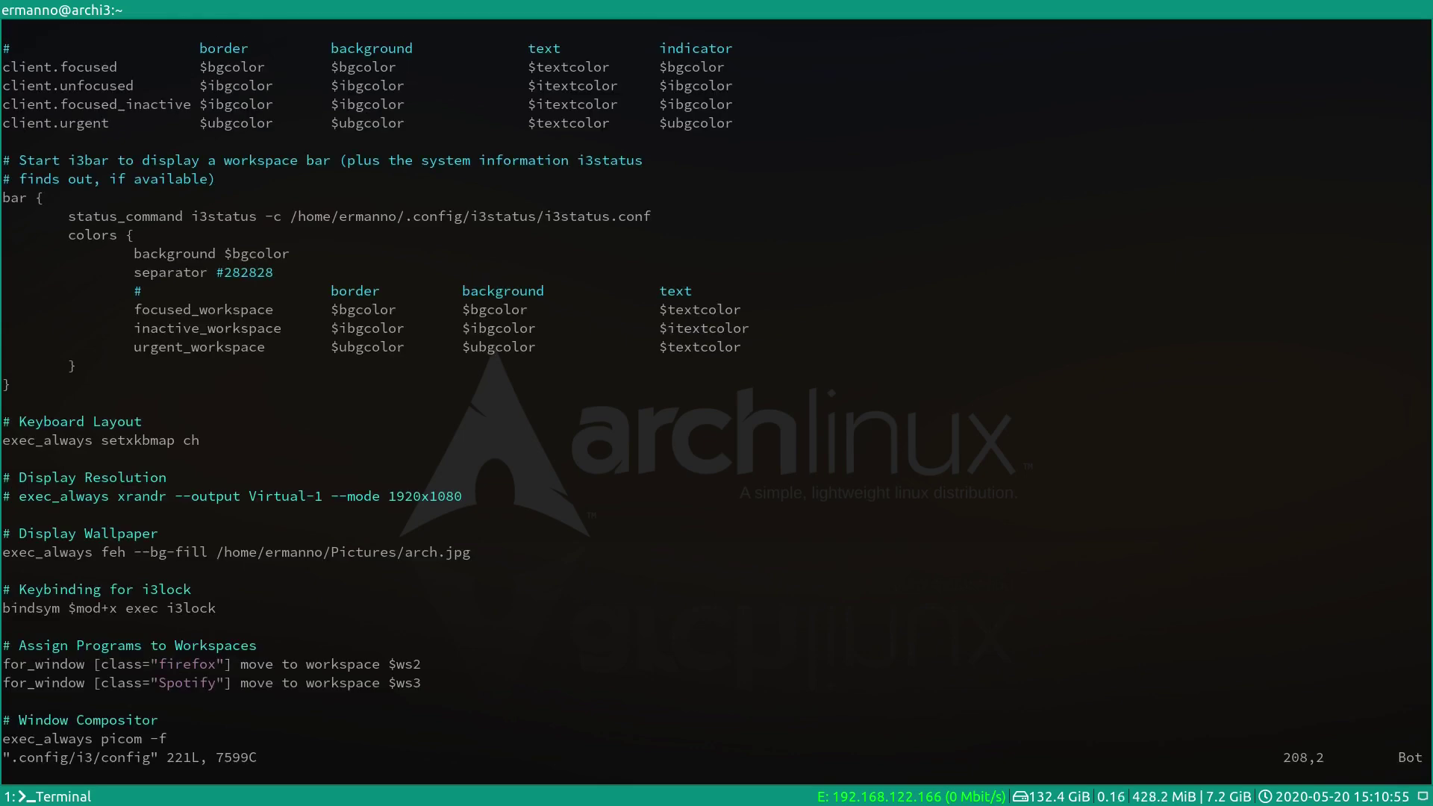
{"action": "key", "text": "a"}
{"action": "key", "text": "o"}
{"action": "key", "text": "BackSpace"}
{"action": "key", "text": "BackSpace"}
{"action": "type", "text": "exec_"}
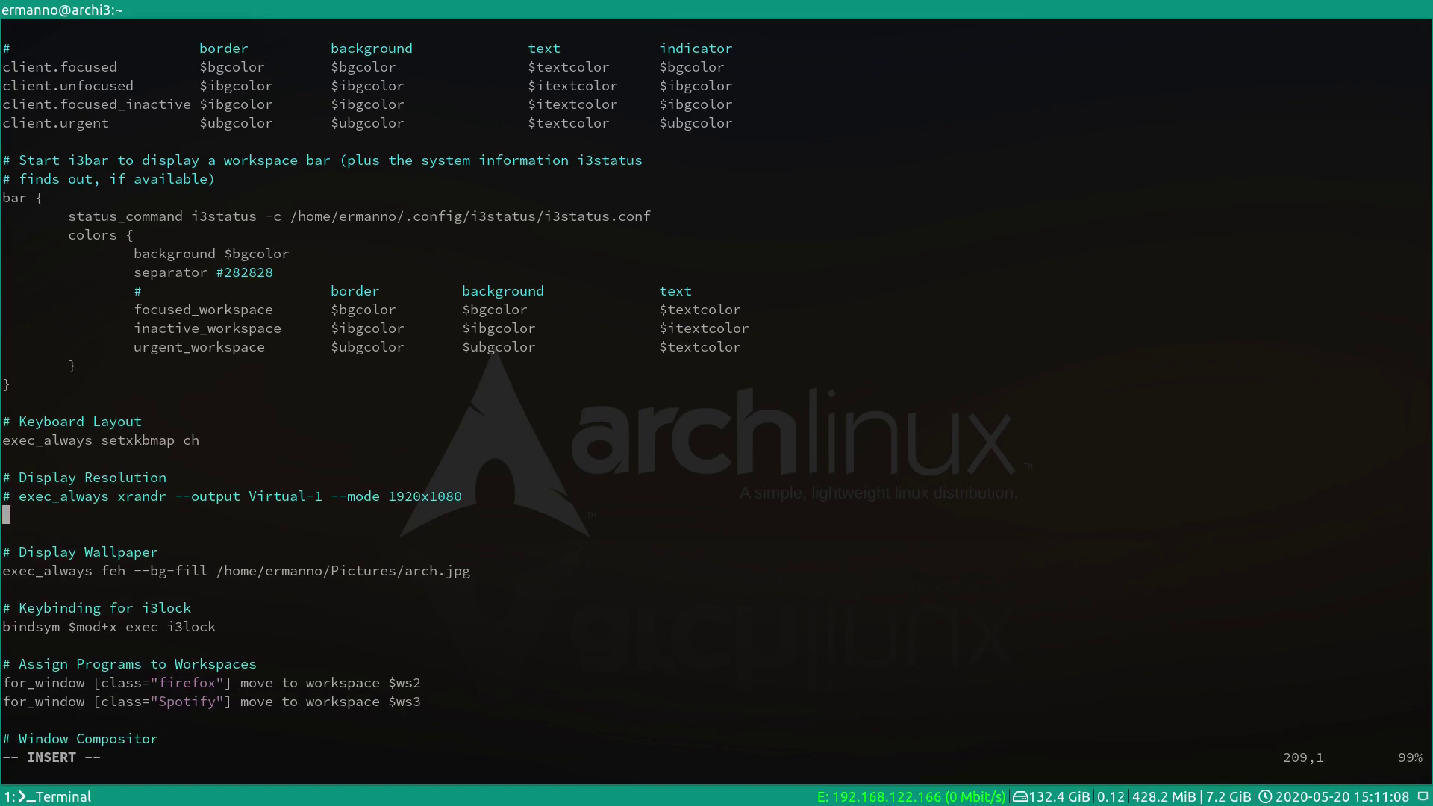
{"action": "type", "text": "always /home/ermanno/"}
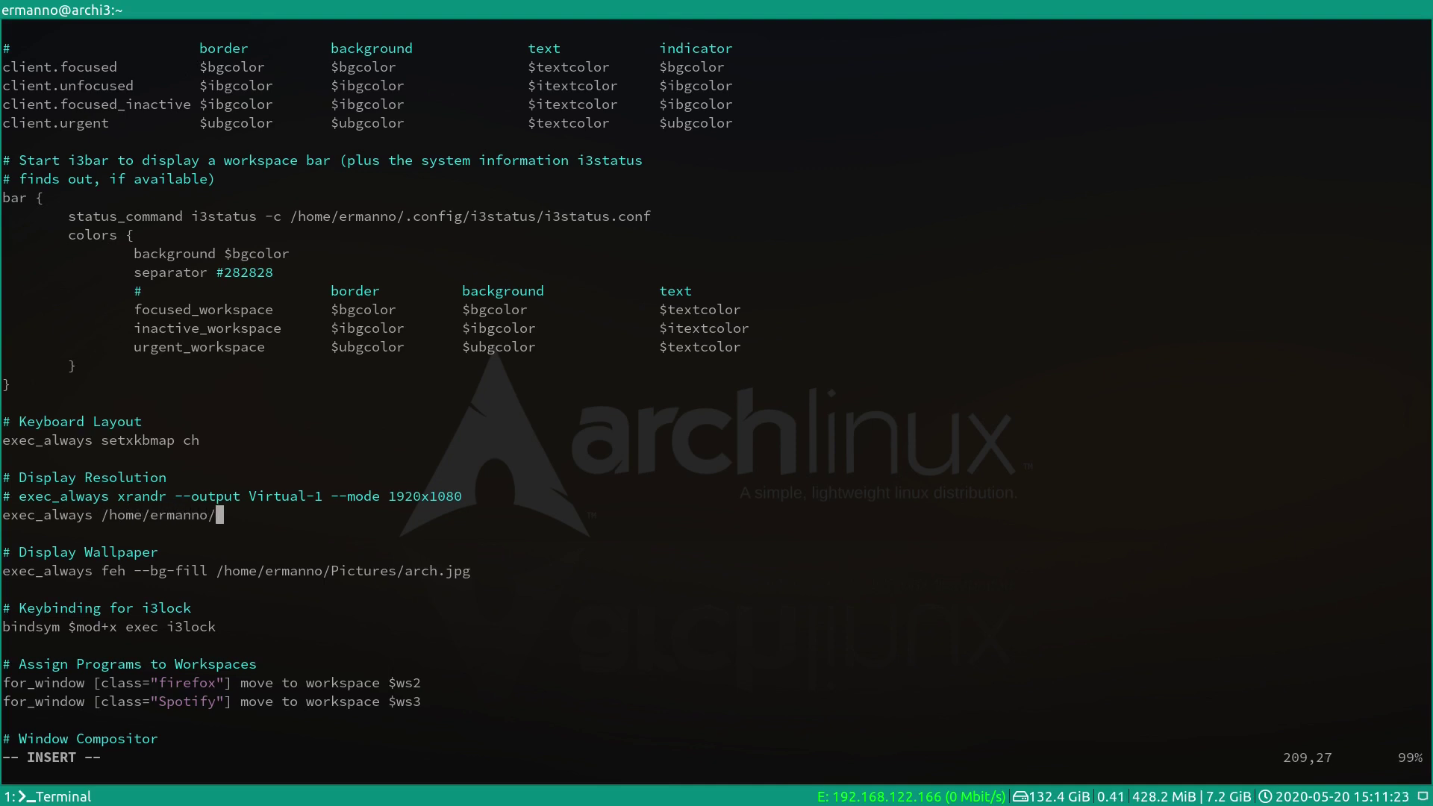
{"action": "type", "text": ".screenlayout/vir"}
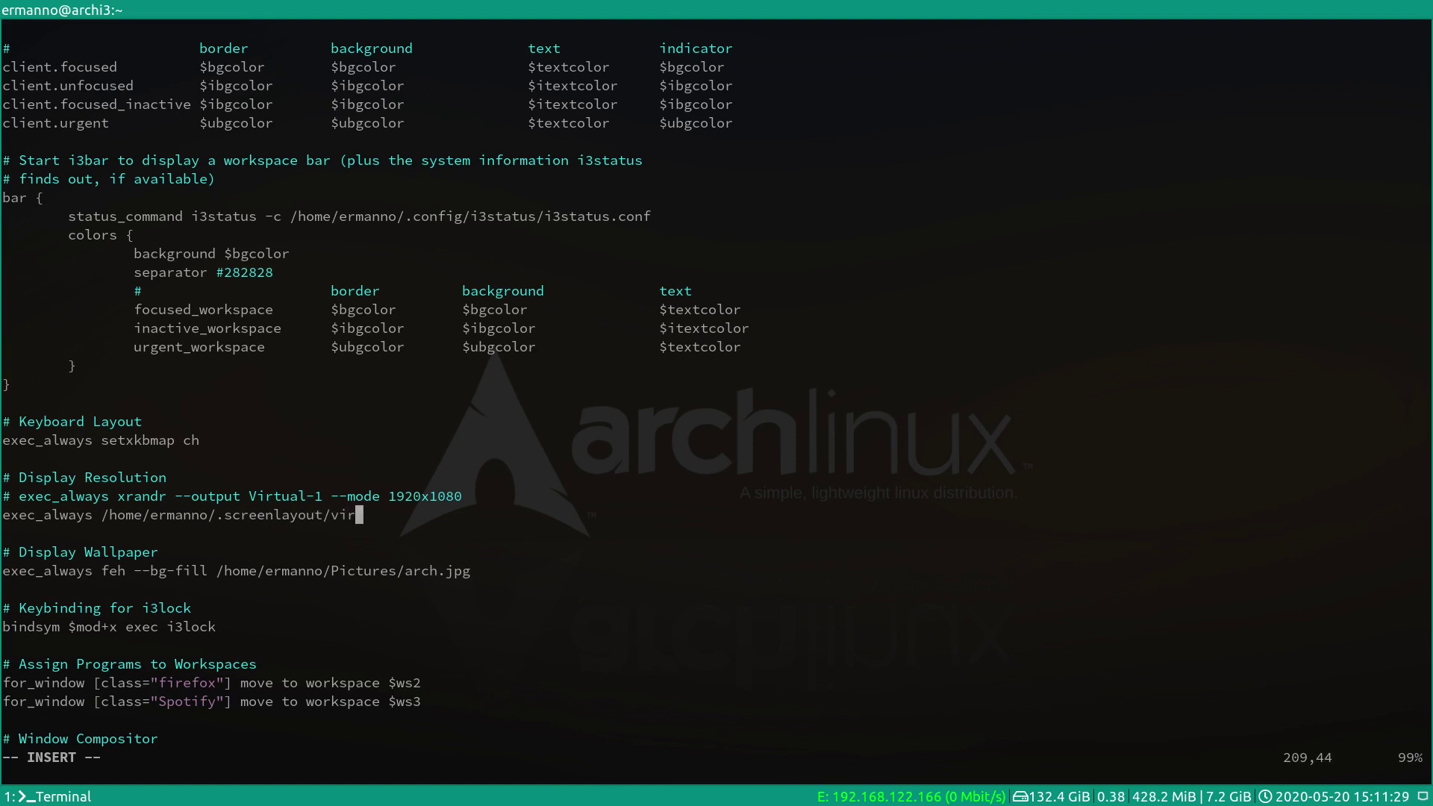
{"action": "type", "text": "tual1.sh"}
- Save the i3 config with the layout script line and quit vim
{"action": "key", "text": "Escape"}
{"action": "type", "text": ":w"}
{"action": "key", "text": "Return"}
{"action": "type", "text": ":q"}
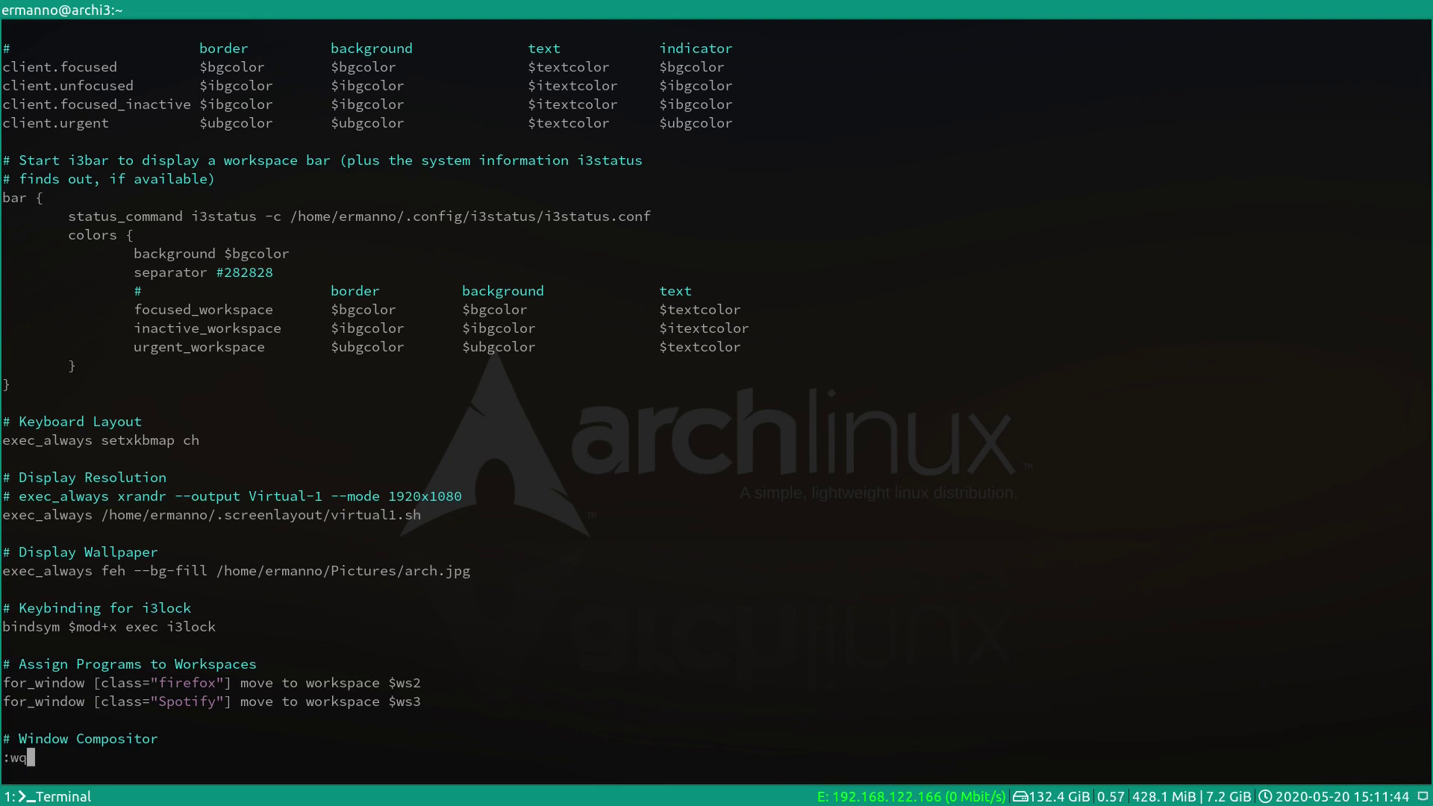
{"action": "key", "text": "Return"}
- Exit the i3 session and start it again with startx
{"action": "key", "text": "super+shift+e"}
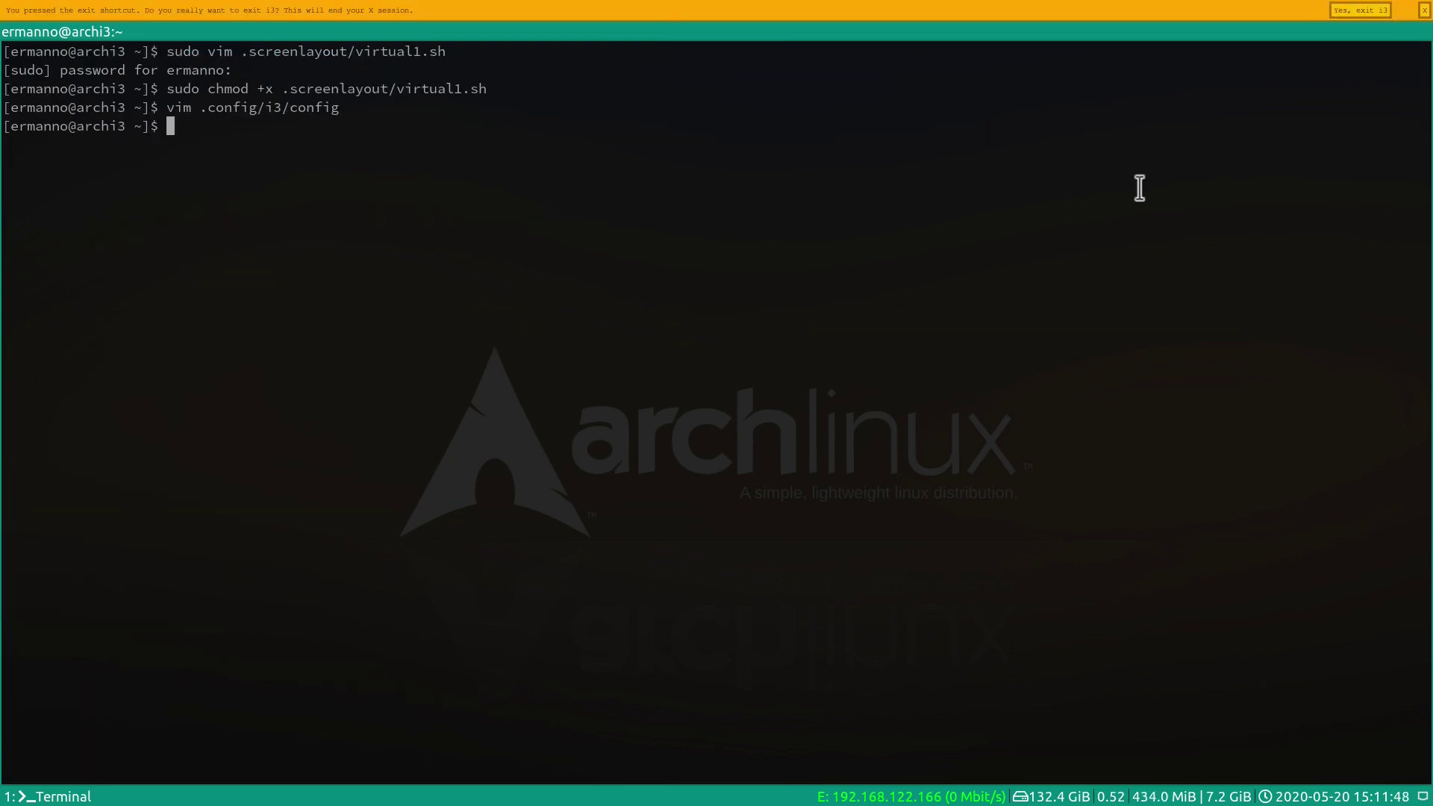
{"action": "left_click", "coordinate": [1352, 12]}
{"action": "type", "text": "startx"}
{"action": "key", "text": "Return"}
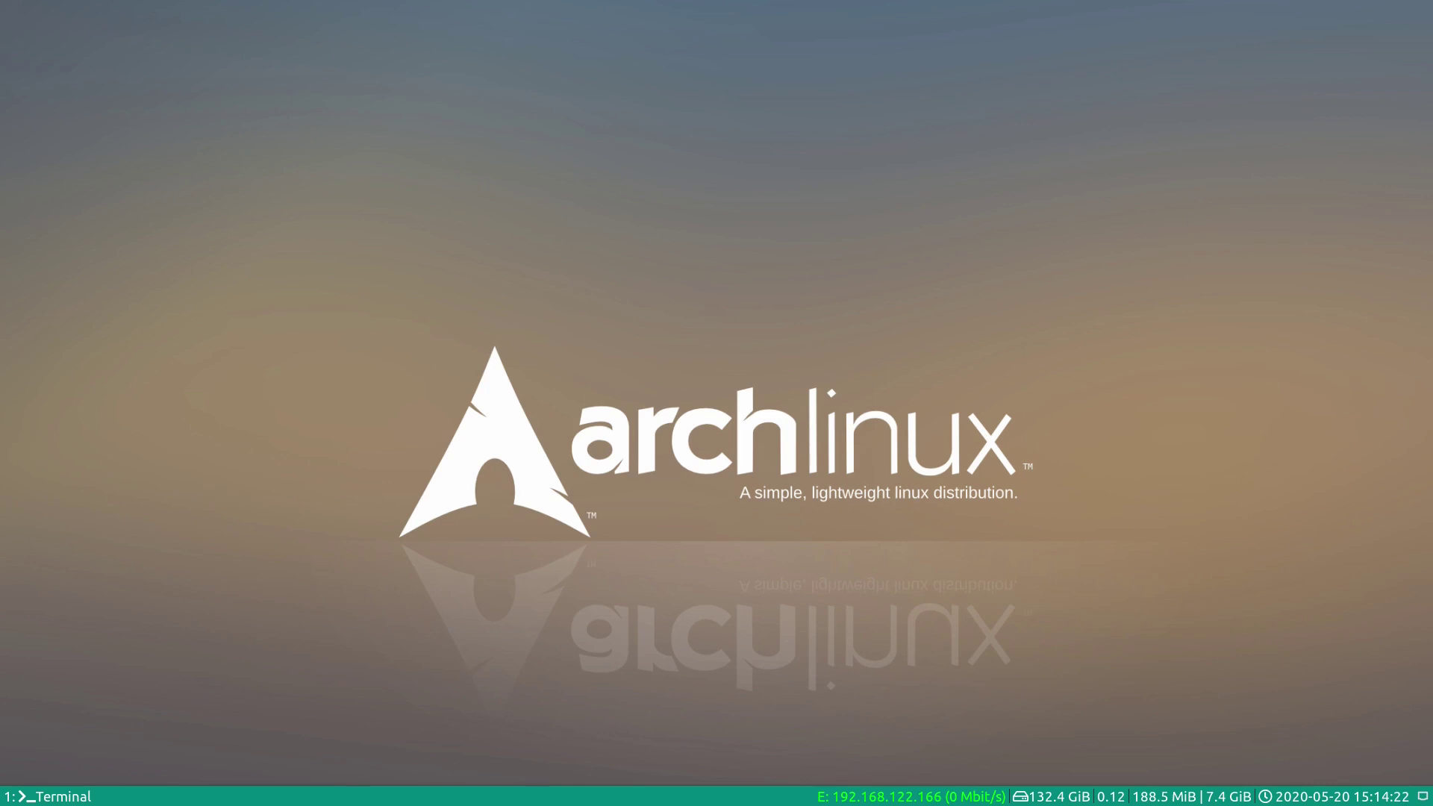
- Open a terminal and install rofi with sudo pacman -S rofi, entering the sudo password and accepting the installation
{"action": "key", "text": "super+Return"}
{"action": "type", "text": "sudo pacman -S rofi"}
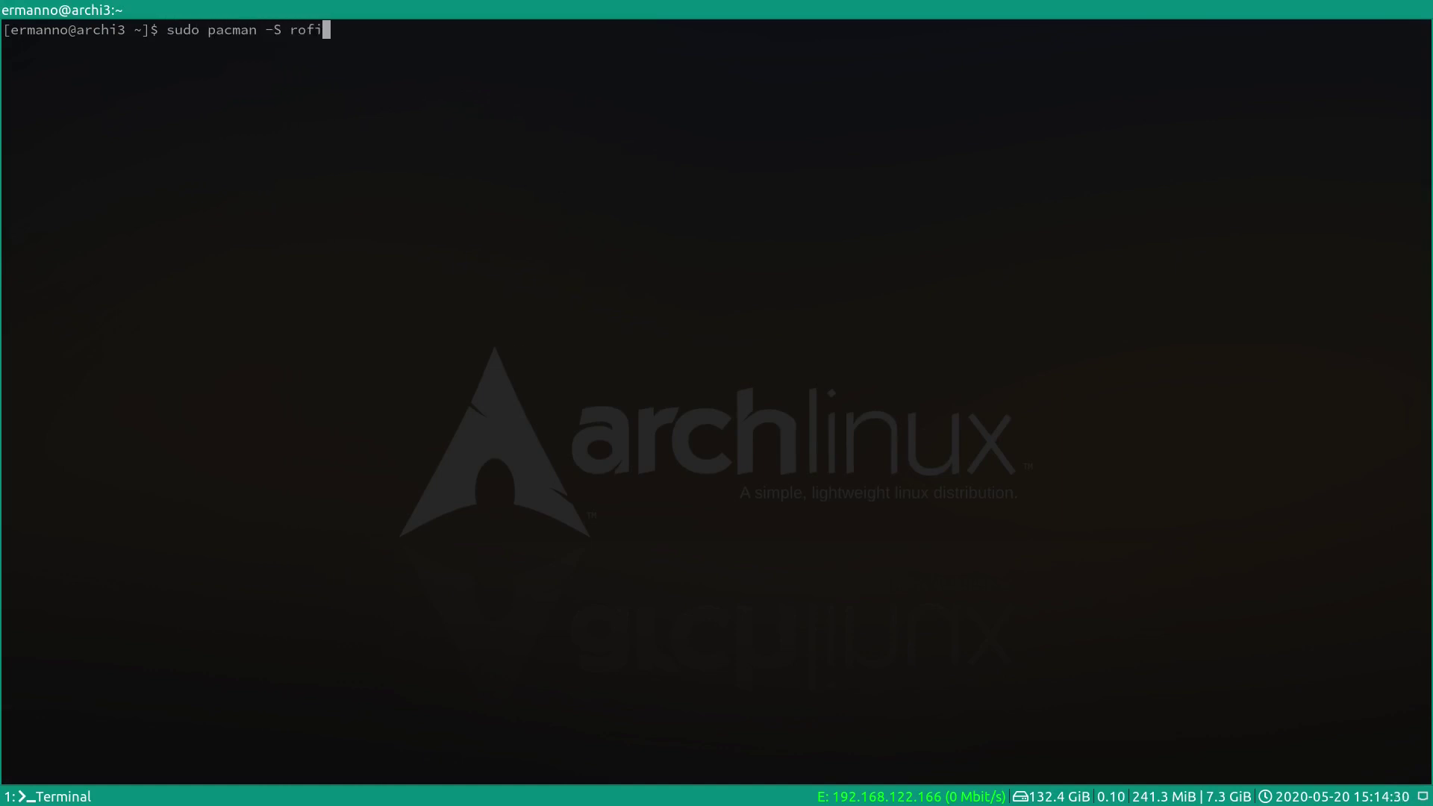
{"action": "key", "text": "Return"}
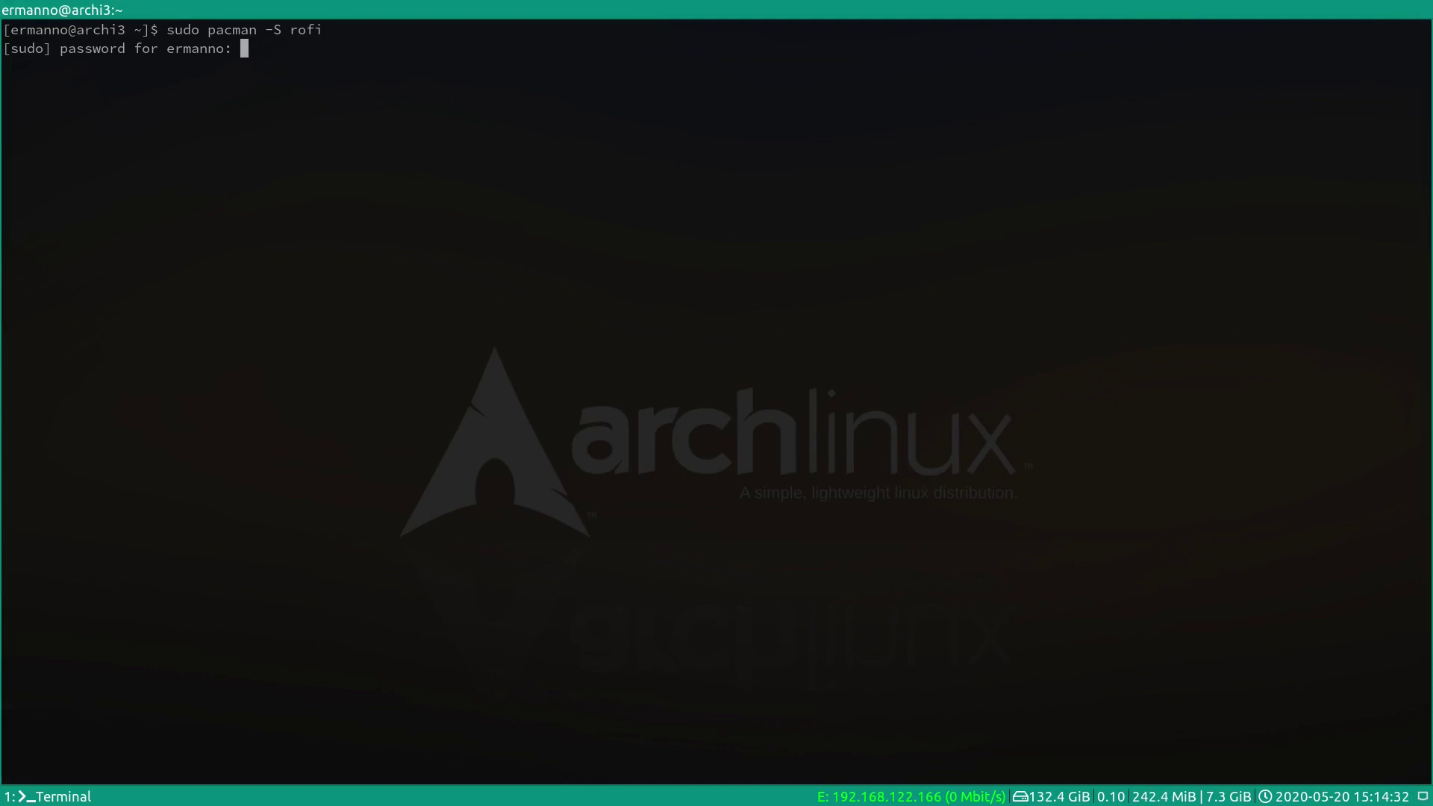
{"action": "key", "text": "Return"}
{"action": "key", "text": "Return"}
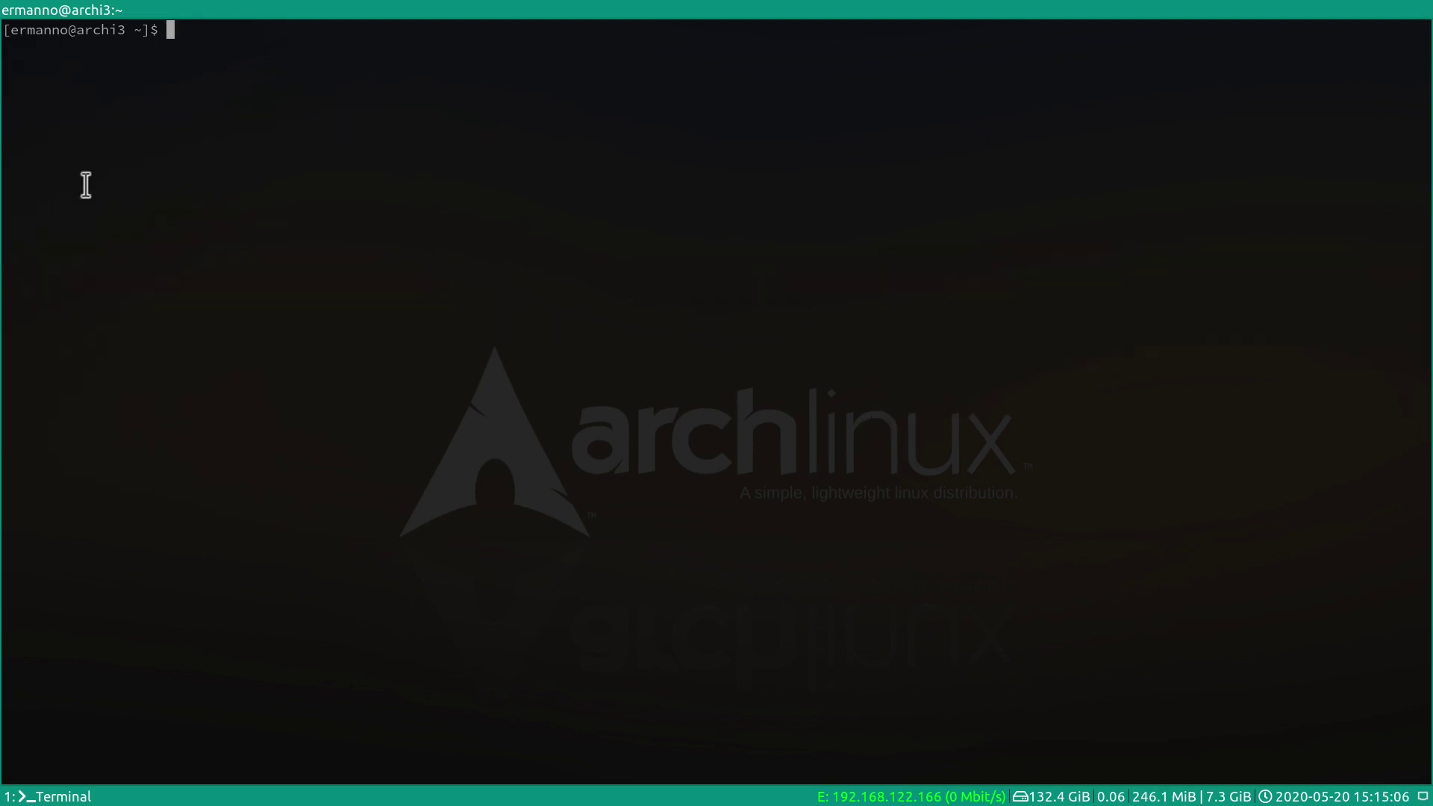
- Try out the rofi launcher with rofi -show run, and close it without launching anything
{"action": "type", "text": "rofi -shiw"}
{"action": "key", "text": "BackSpace"}
{"action": "key", "text": "BackSpace"}
{"action": "key", "text": "BackSpace"}
{"action": "type", "text": "ow run"}
{"action": "key", "text": "Return"}
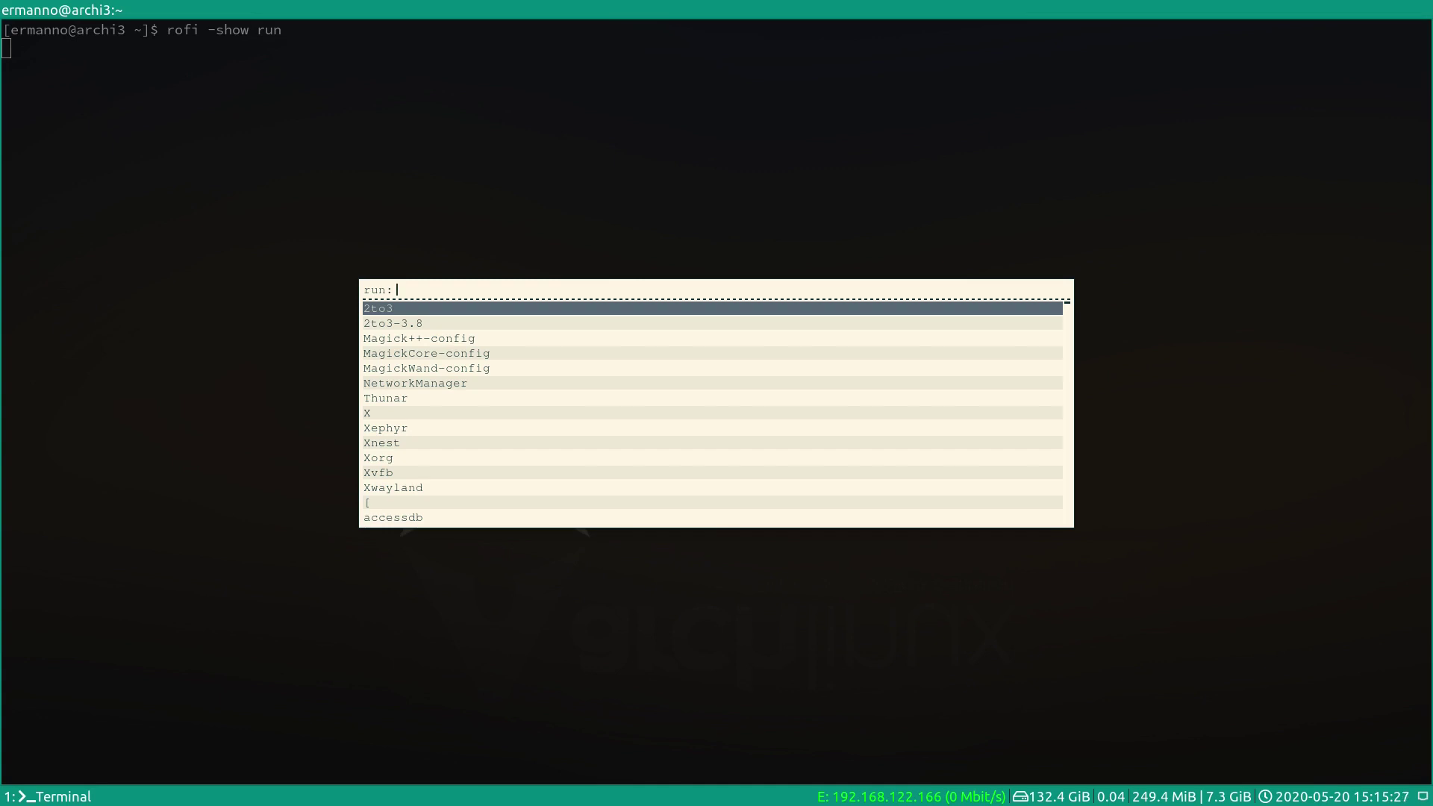
{"action": "key", "text": "Escape"}
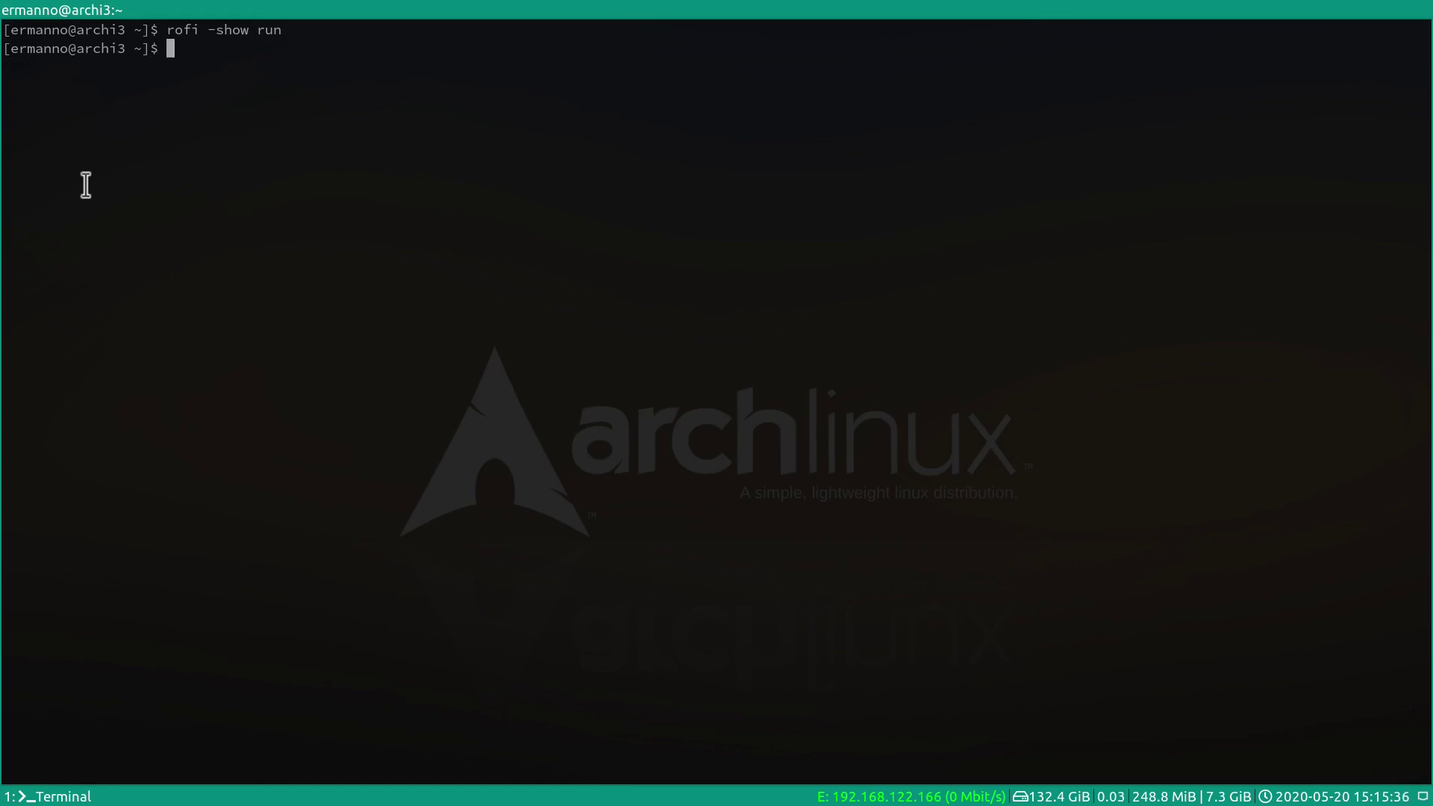
- Open .config/i3/config in vim and comment out the $mod+d binding that runs dmenu_run
{"action": "key", "text": "Up"}
{"action": "key", "text": "Up"}
{"action": "key", "text": "Return"}
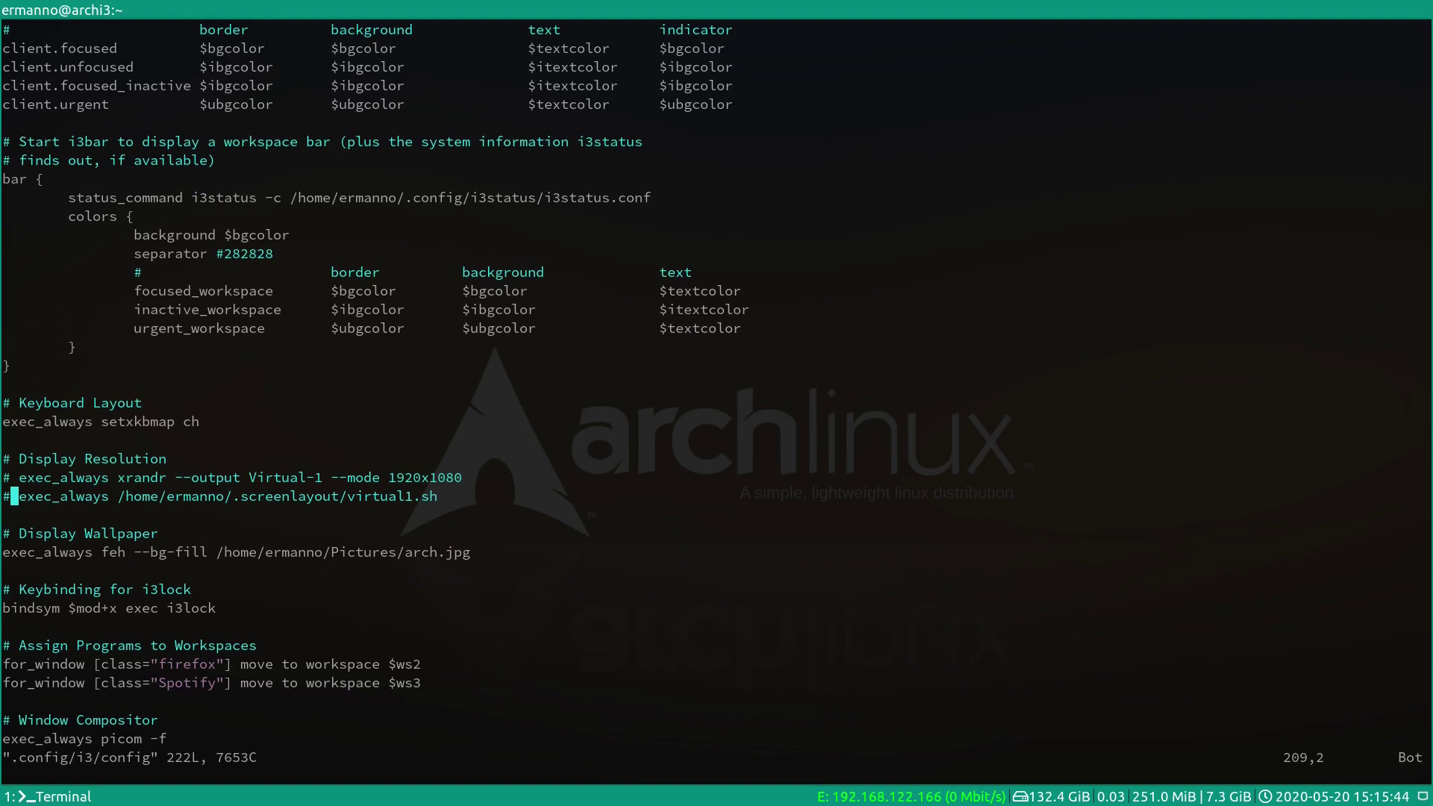
{"action": "scroll", "coordinate": [15, 492], "scroll_direction": "up", "scroll_amount": 20}
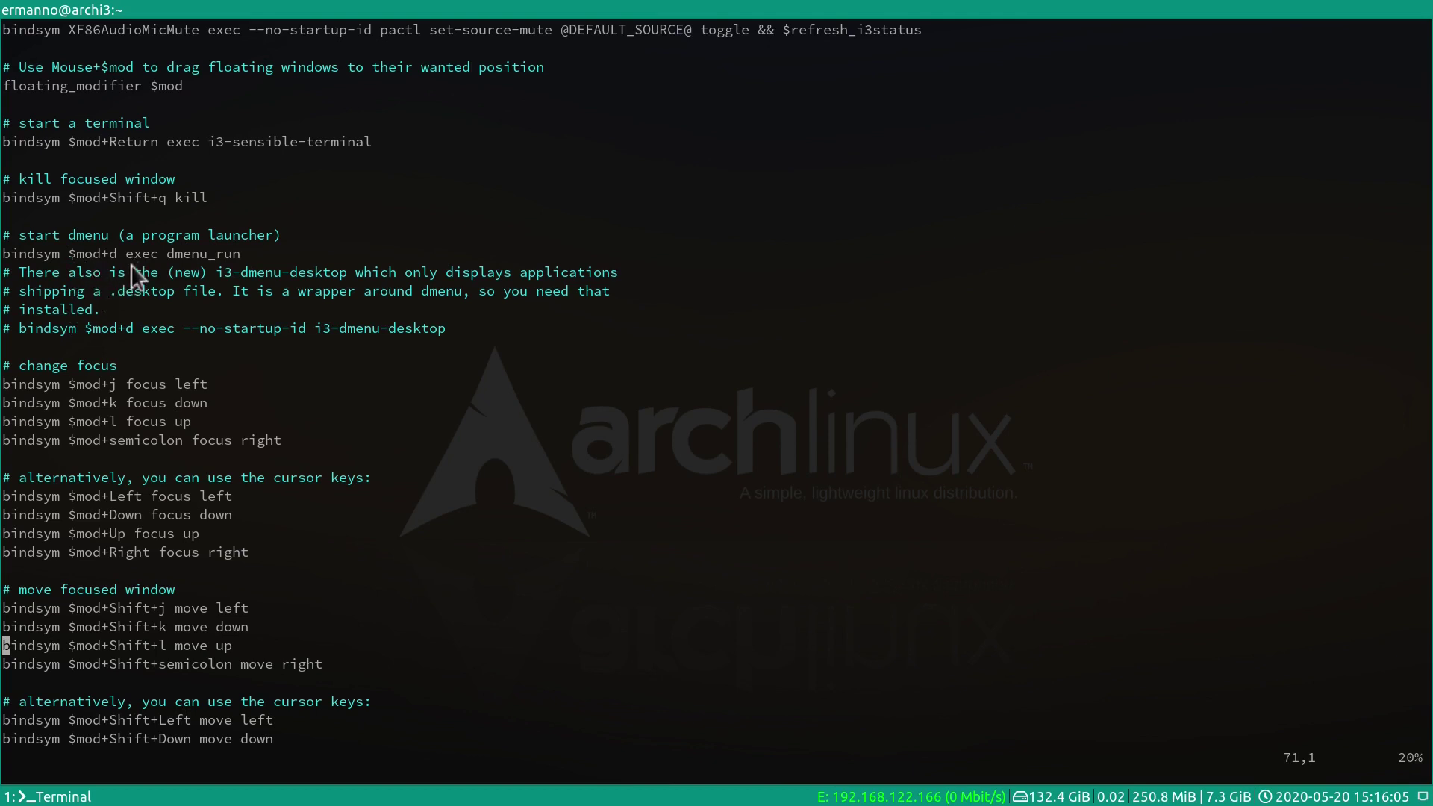
{"action": "left_click", "coordinate": [3, 251]}
{"action": "type", "text": "i"}
{"action": "type", "text": "#"}
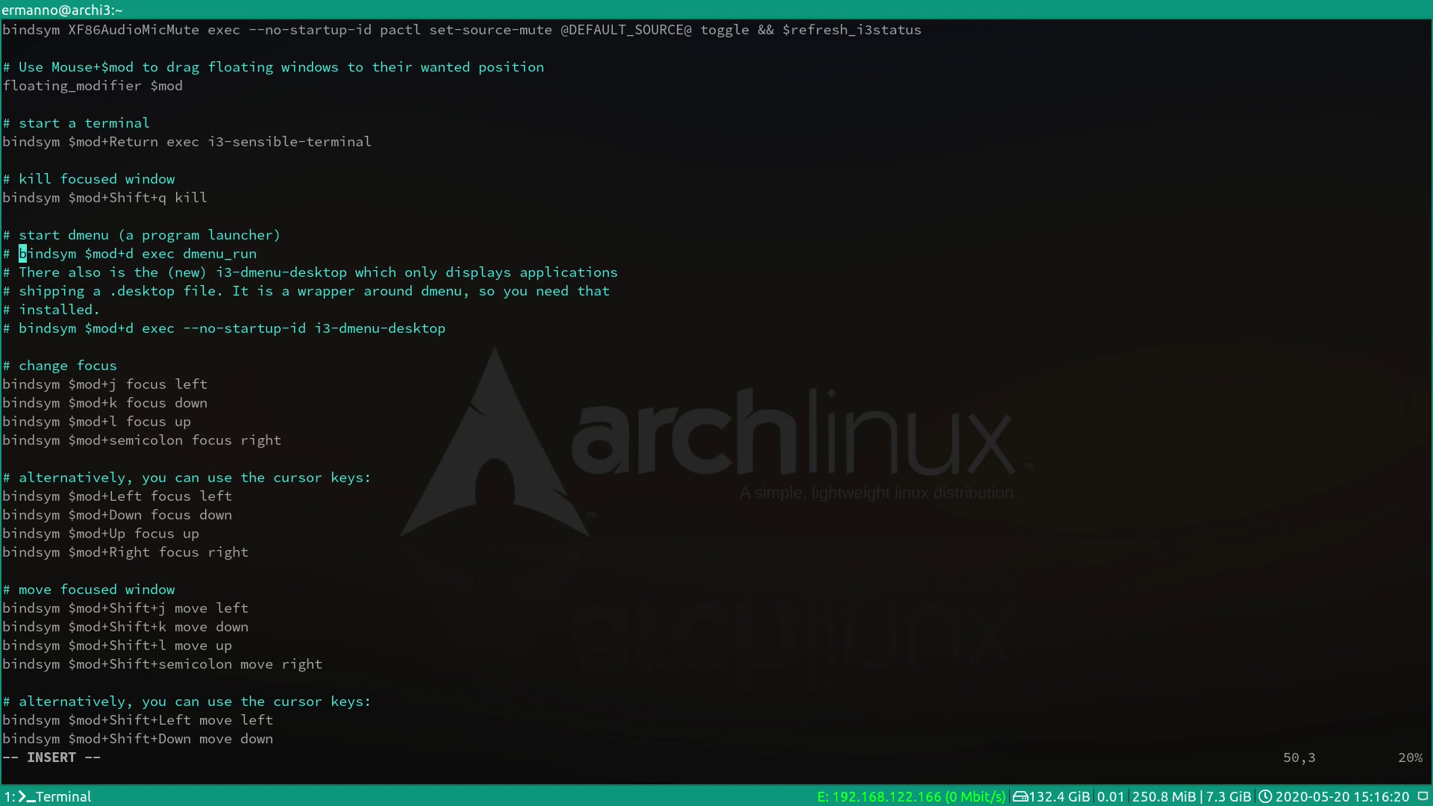
- Add the line bindsym $mod+d exec rofi -show run below the commented dmenu_run binding
{"action": "key", "text": "Right"}
{"action": "key", "text": "Right"}
{"action": "key", "text": "Right"}
{"action": "key", "text": "Right"}
{"action": "key", "text": "Right"}
{"action": "key", "text": "Right"}
{"action": "key", "text": "Right"}
{"action": "key", "text": "Right"}
{"action": "key", "text": "Right"}
{"action": "key", "text": "Right"}
{"action": "key", "text": "Right"}
{"action": "key", "text": "Right"}
{"action": "key", "text": "Right"}
{"action": "key", "text": "Right"}
{"action": "key", "text": "Right"}
{"action": "key", "text": "Right"}
{"action": "key", "text": "Right"}
{"action": "key", "text": "Right"}
{"action": "key", "text": "Right"}
{"action": "key", "text": "Right"}
{"action": "key", "text": "Return"}
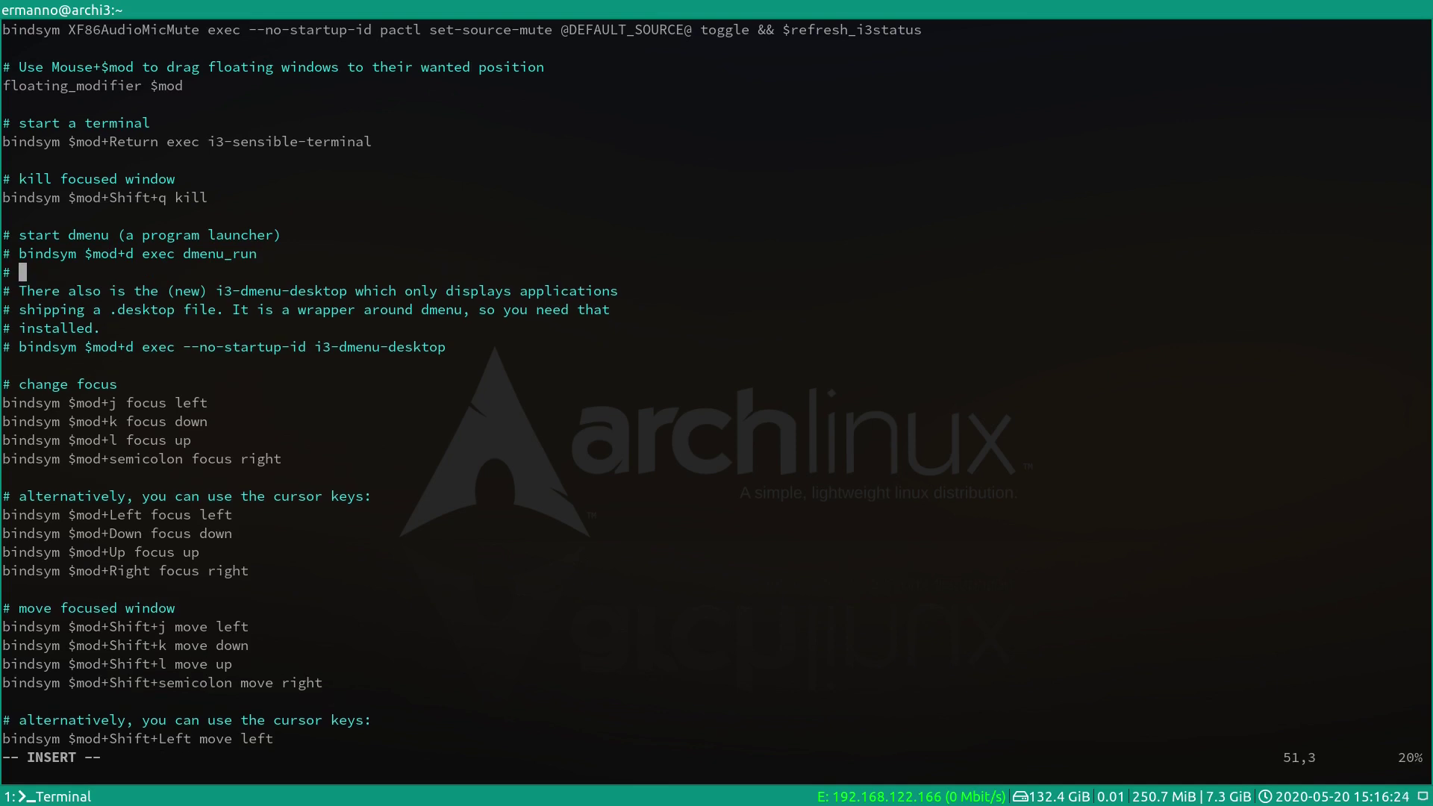
{"action": "key", "text": "BackSpace"}
{"action": "key", "text": "BackSpace"}
{"action": "type", "text": "bindsym $mod+d exec rofi -s"}
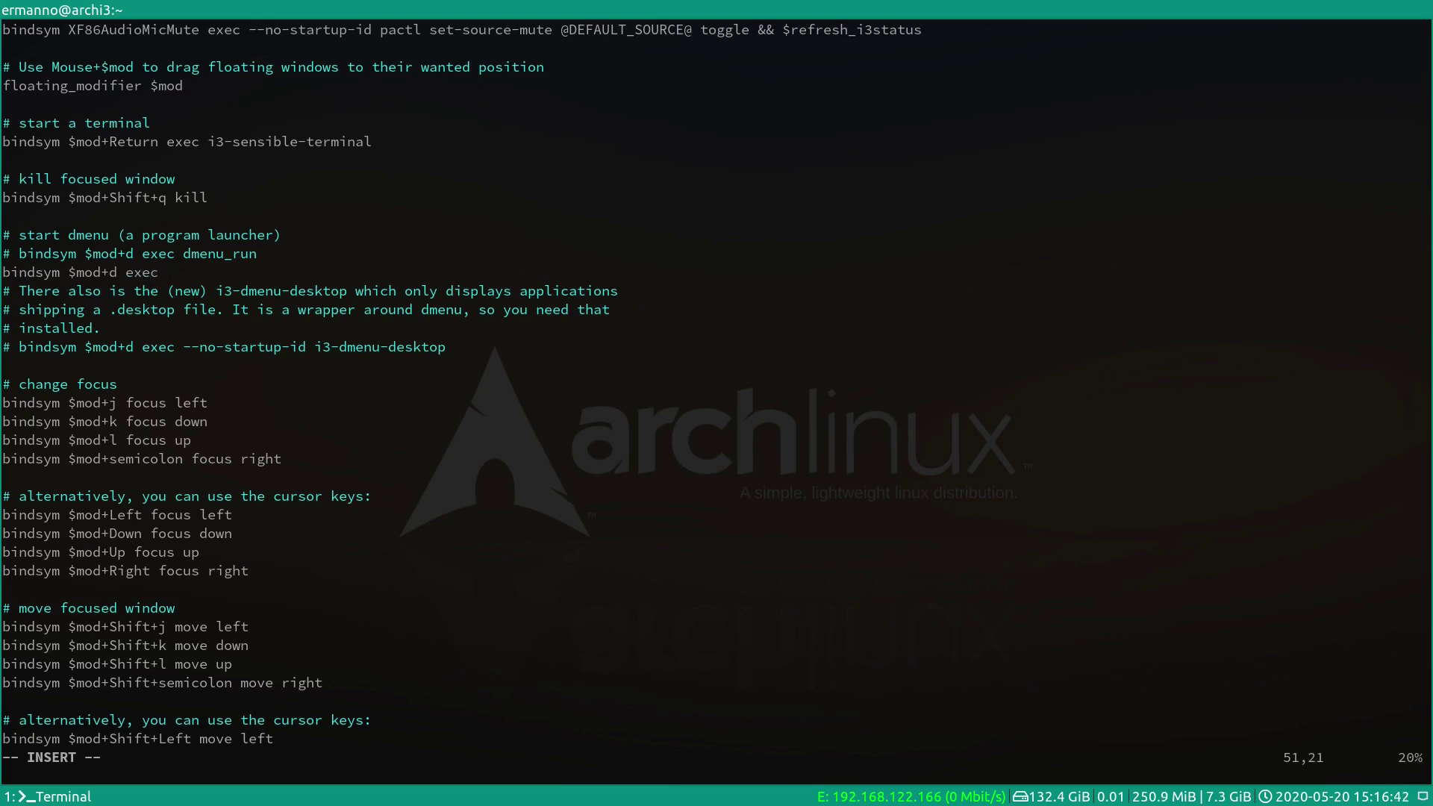
{"action": "type", "text": "how run"}
- Save the i3 config and restart i3 in place to load the new launcher binding
{"action": "key", "text": "Escape"}
{"action": "type", "text": ":w"}
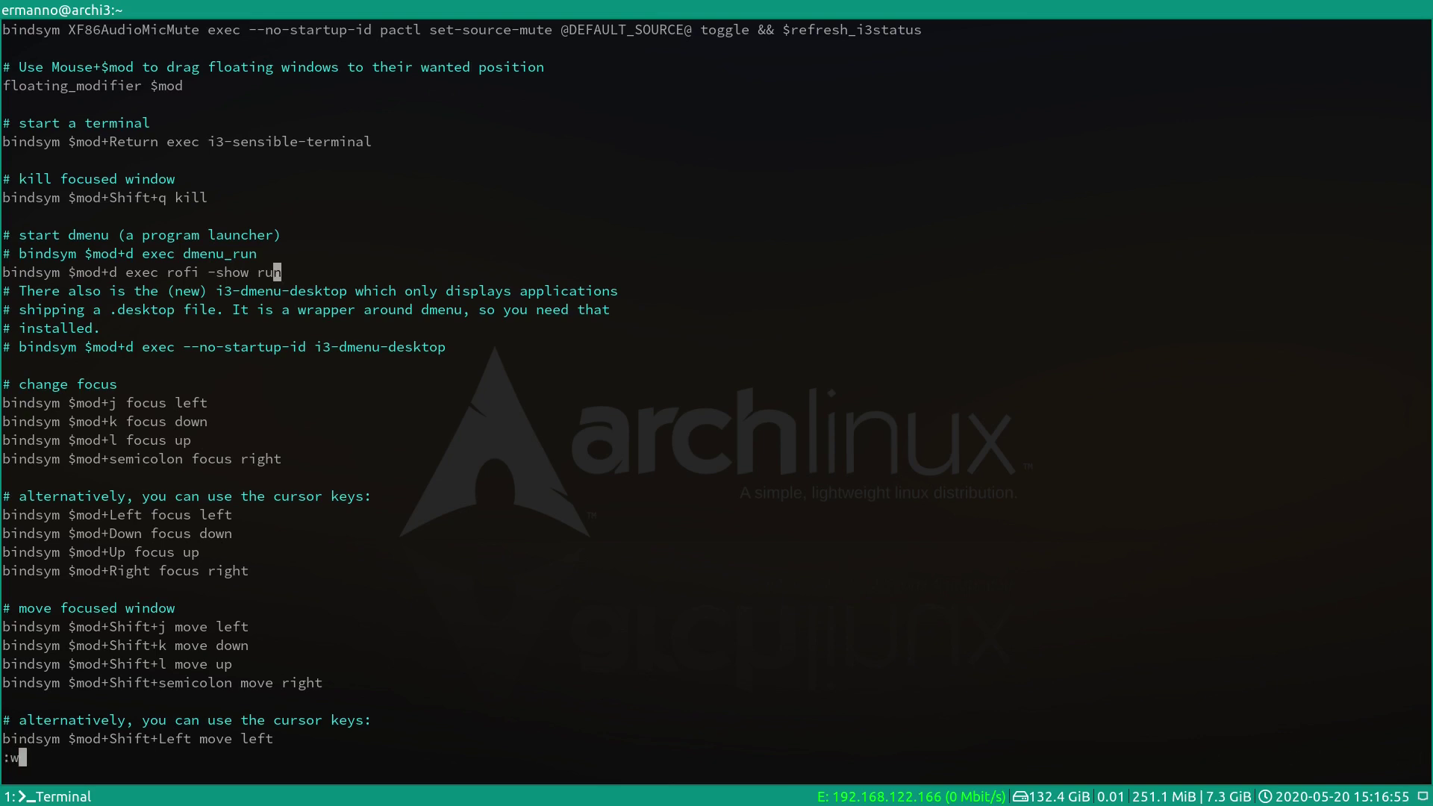
{"action": "key", "text": "Return"}
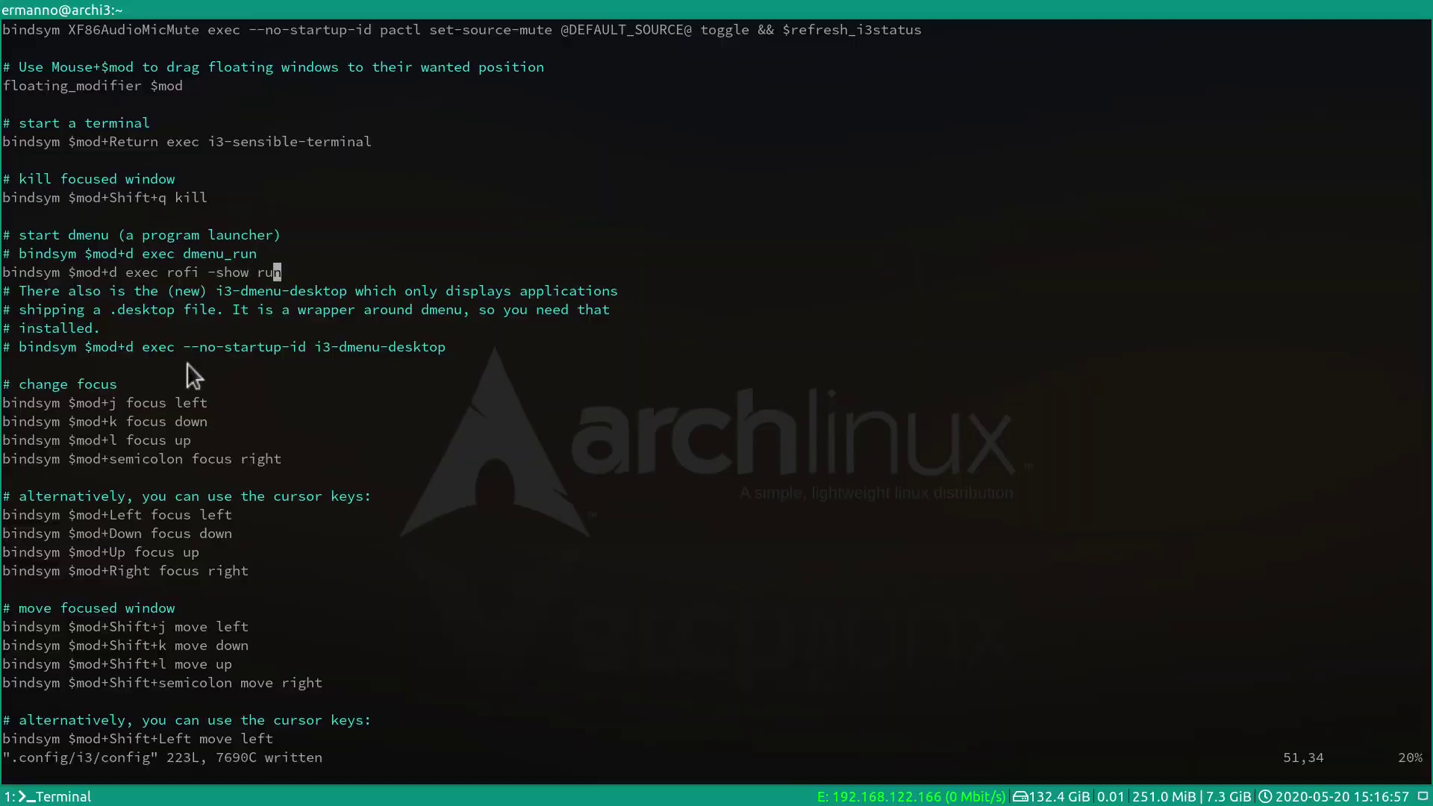
{"action": "key", "text": "super+shift+r"}
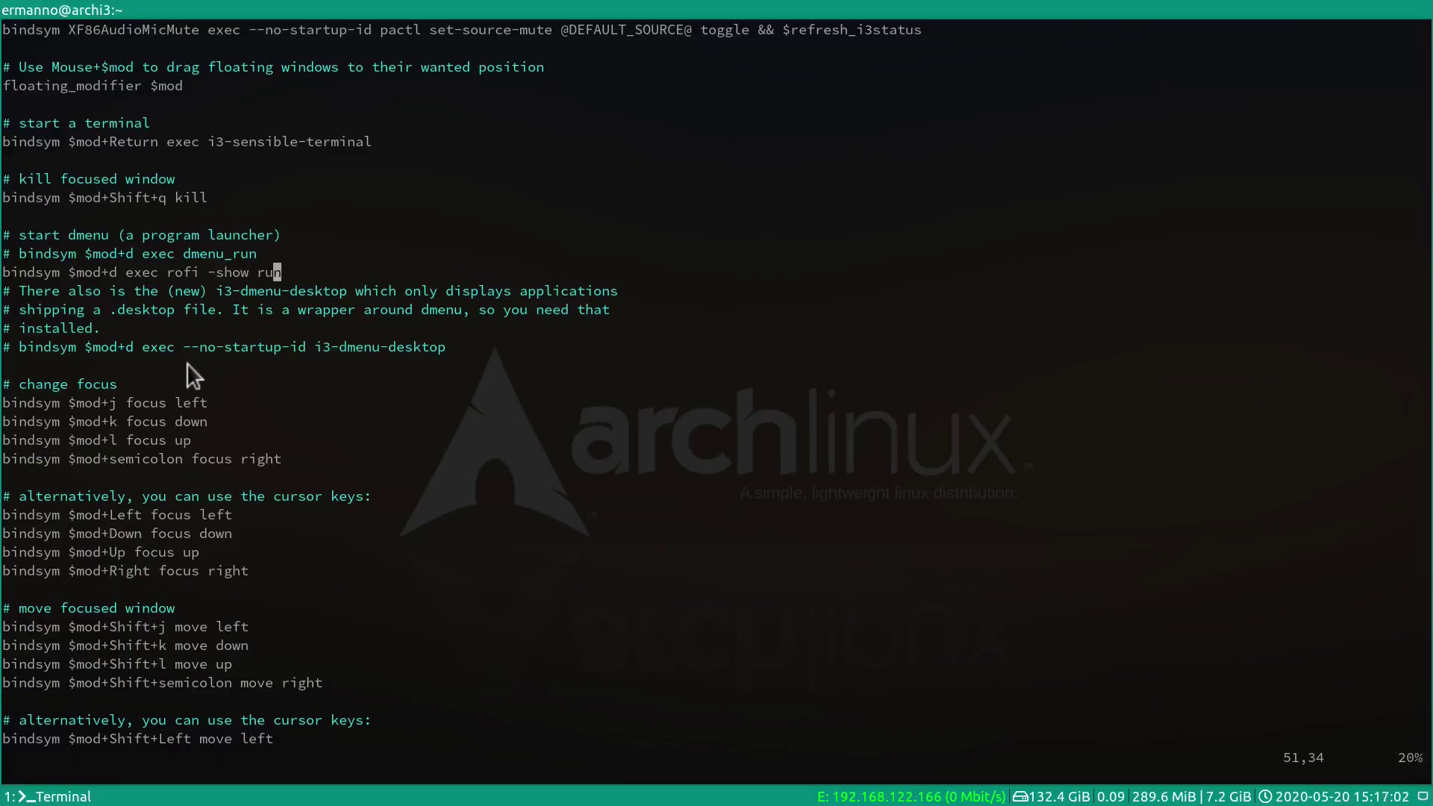
- Check that the $mod+d binding brings up rofi, then dismiss the launcher and quit vim
{"action": "key", "text": "super+d"}
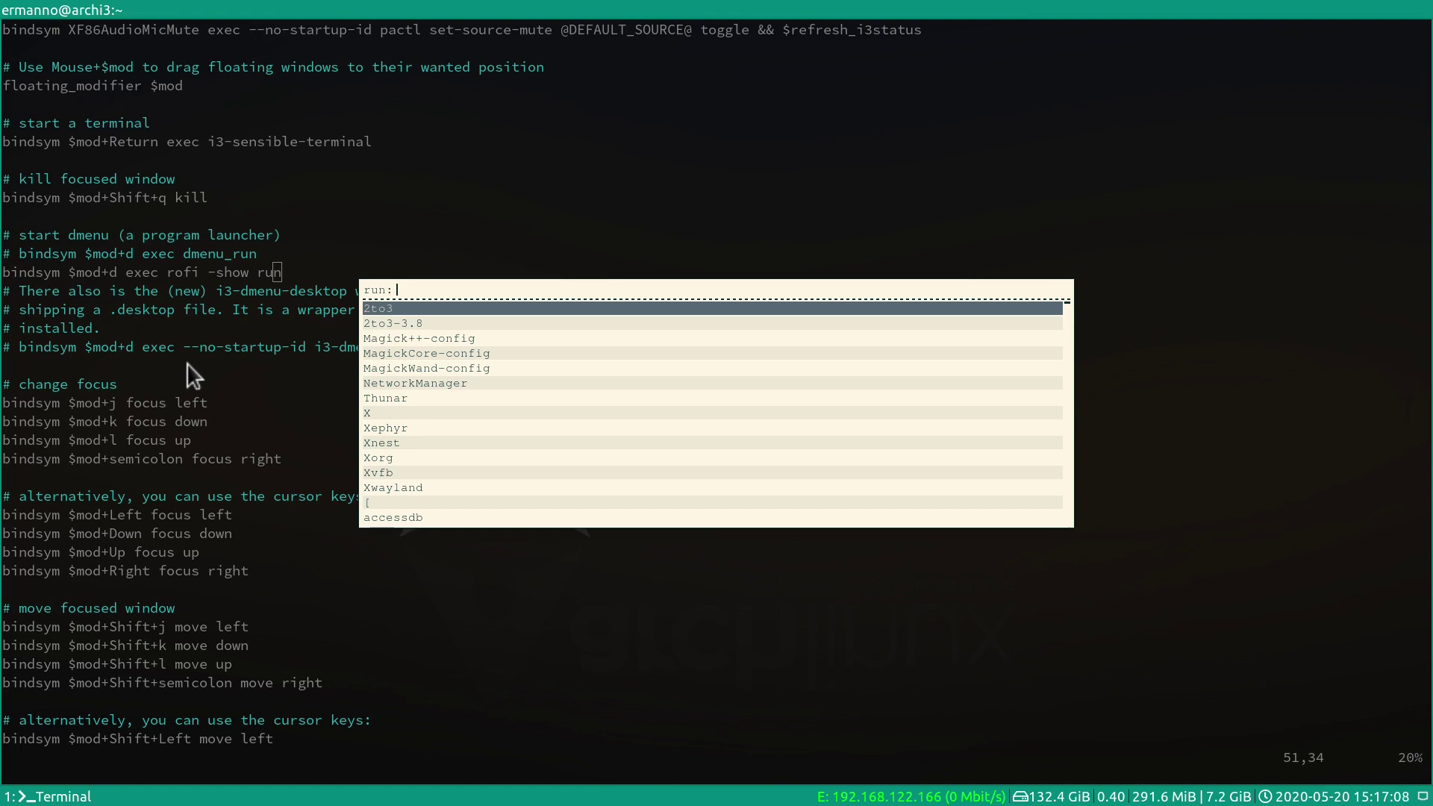
{"action": "key", "text": "Escape"}
{"action": "type", "text": ":q"}
{"action": "key", "text": "Return"}
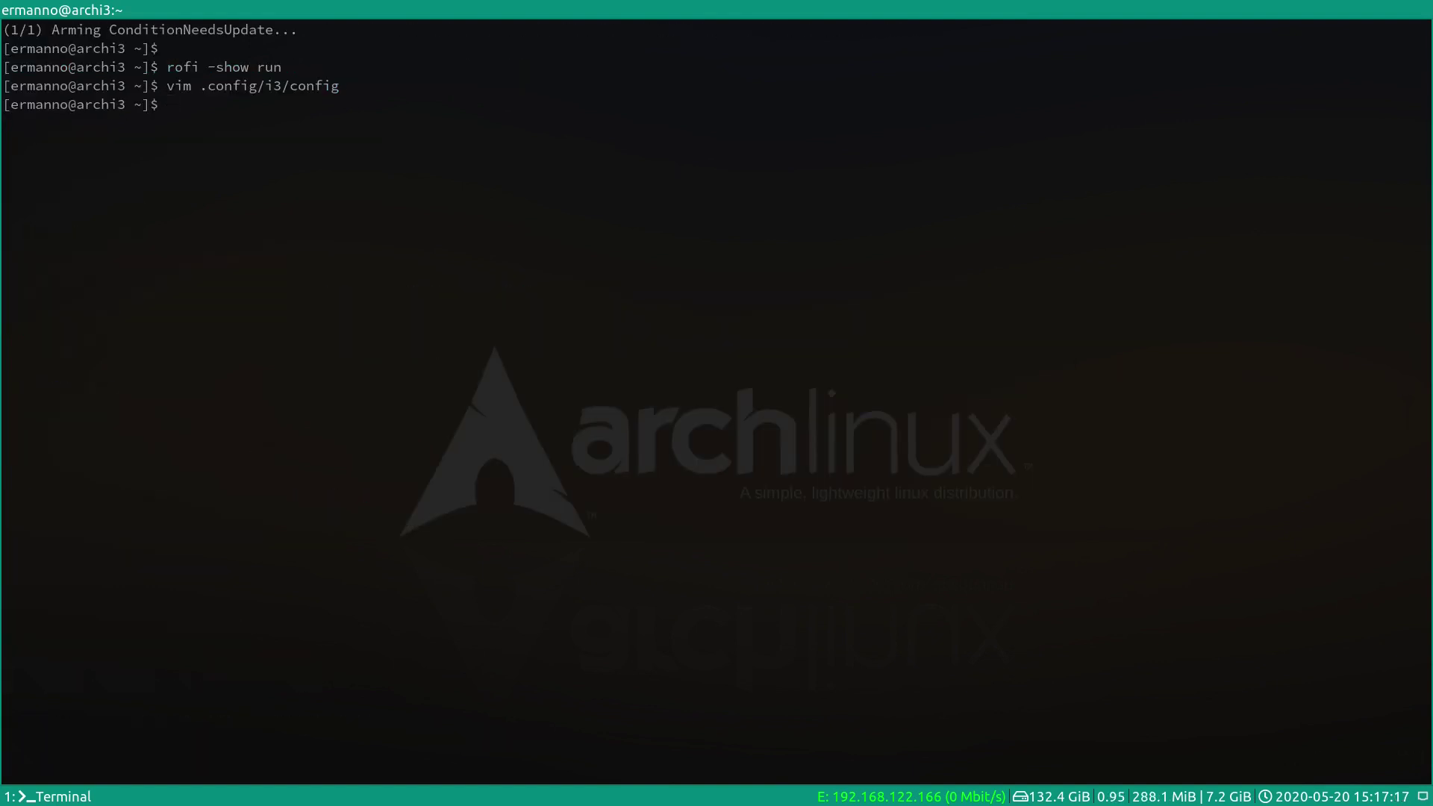
- Launch rofi-theme-selector from the terminal
{"action": "type", "text": "rofi-theme-se"}
{"action": "key", "text": "Tab"}
{"action": "key", "text": "Return"}
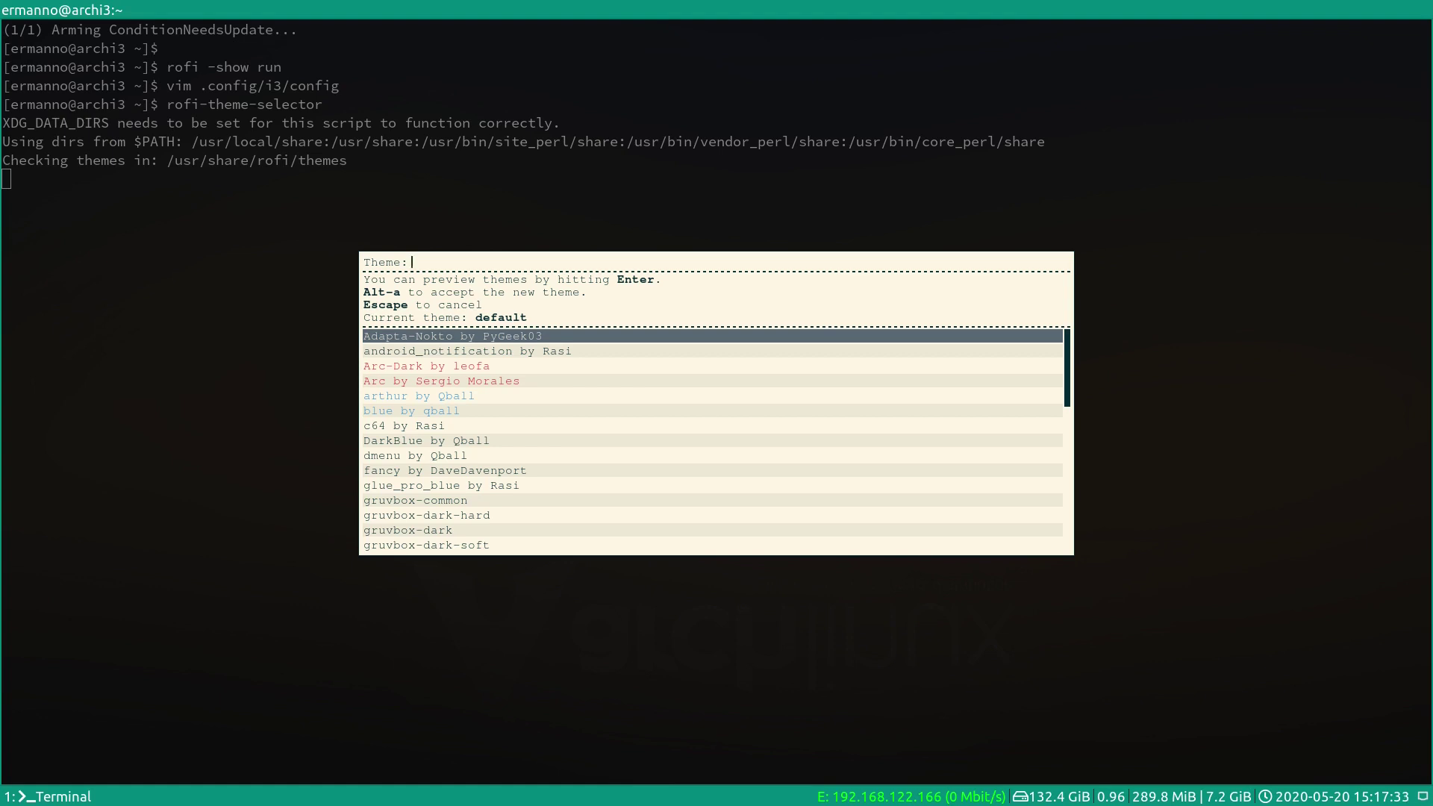
- Preview the android_notification, Arc-Dark, Arc, arthur and blue rofi themes one after another
{"action": "key", "text": "Down"}
{"action": "key", "text": "Return"}
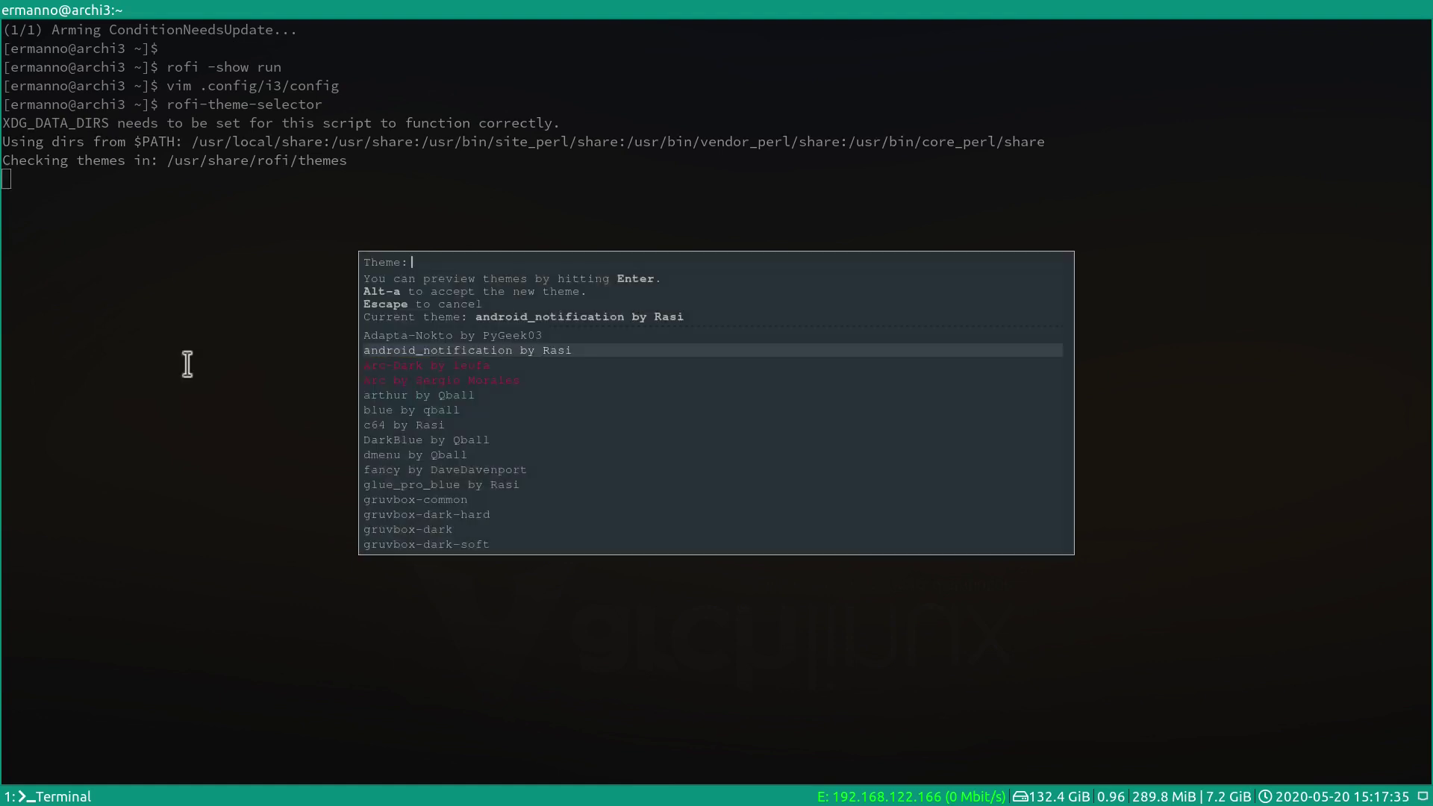
{"action": "key", "text": "Down"}
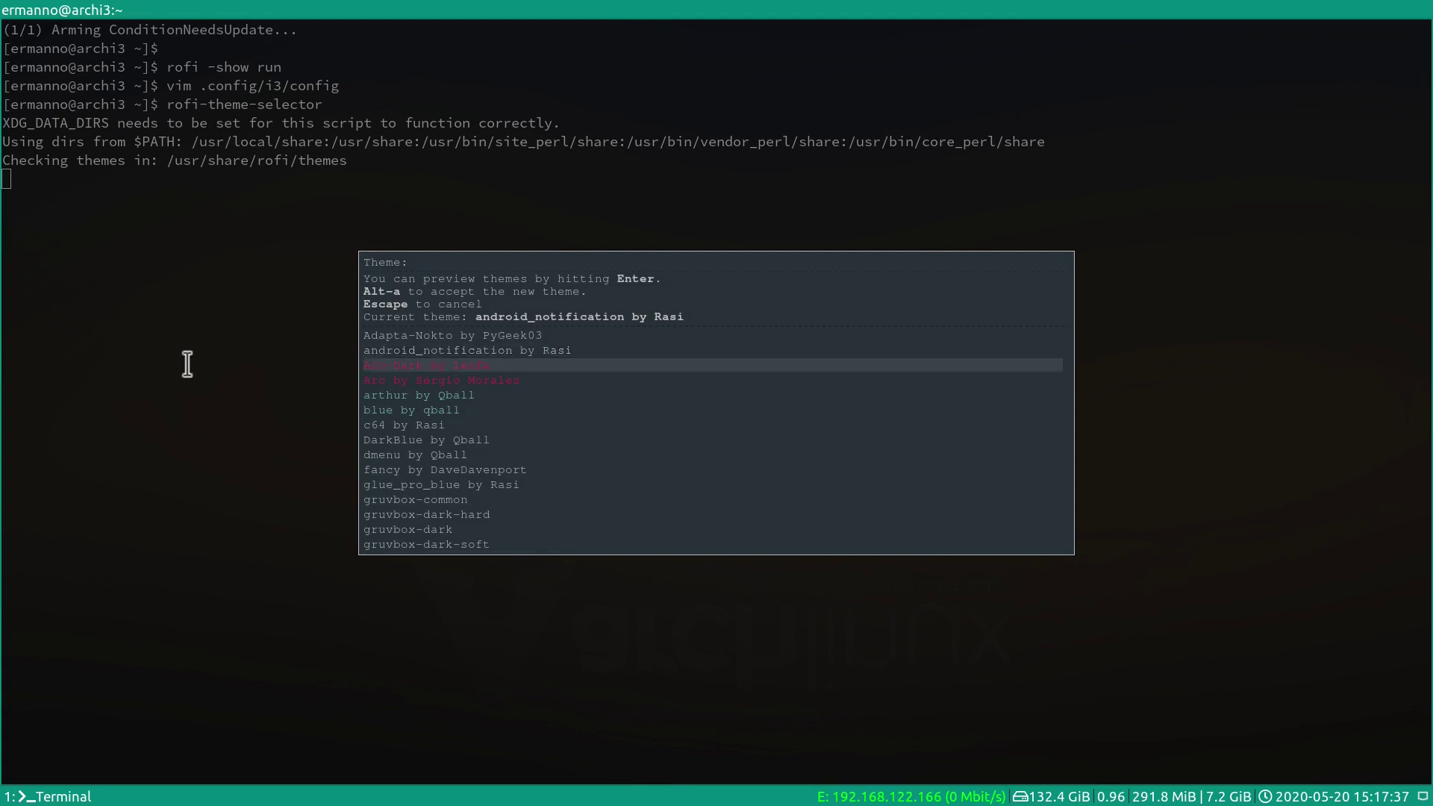
{"action": "key", "text": "Return"}
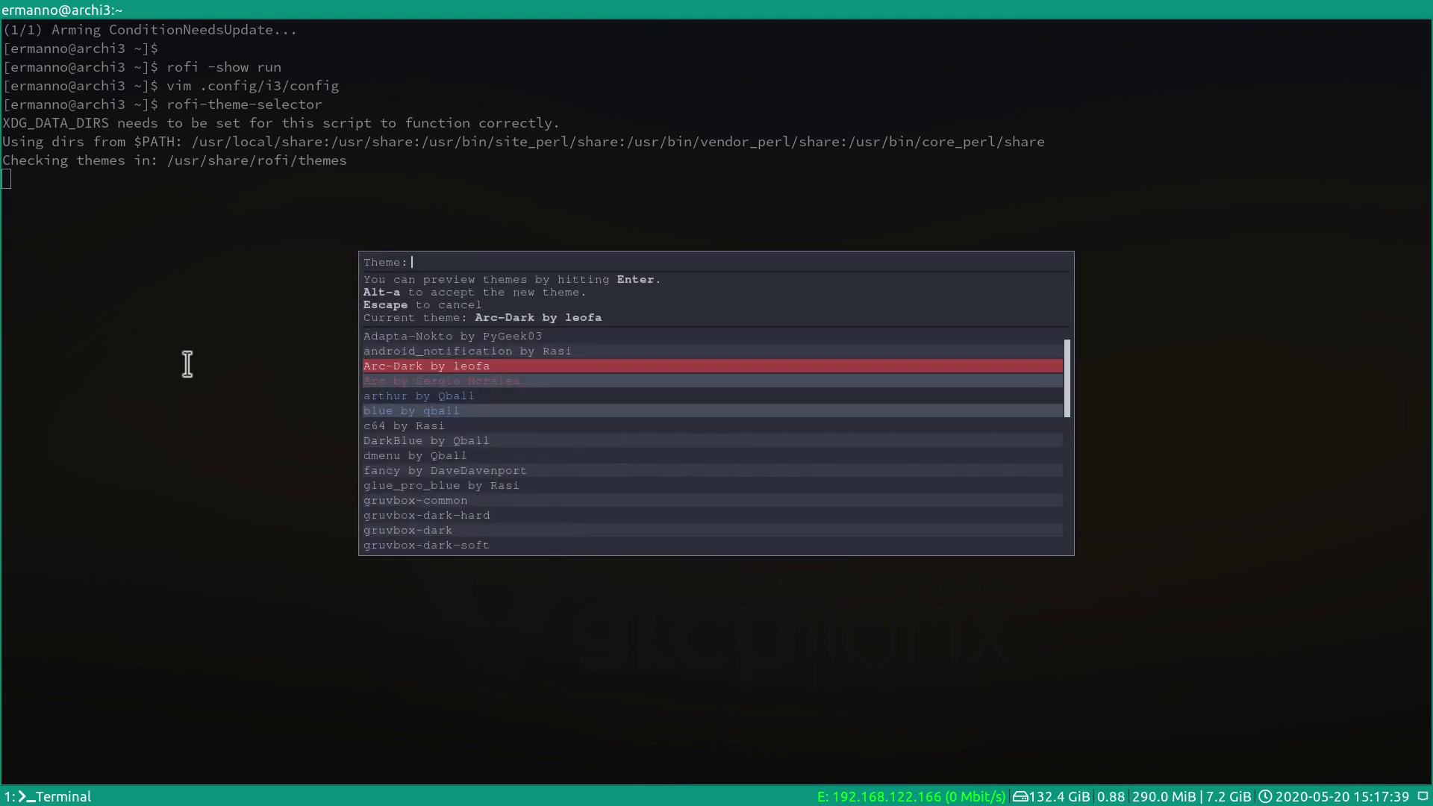
{"action": "key", "text": "Down"}
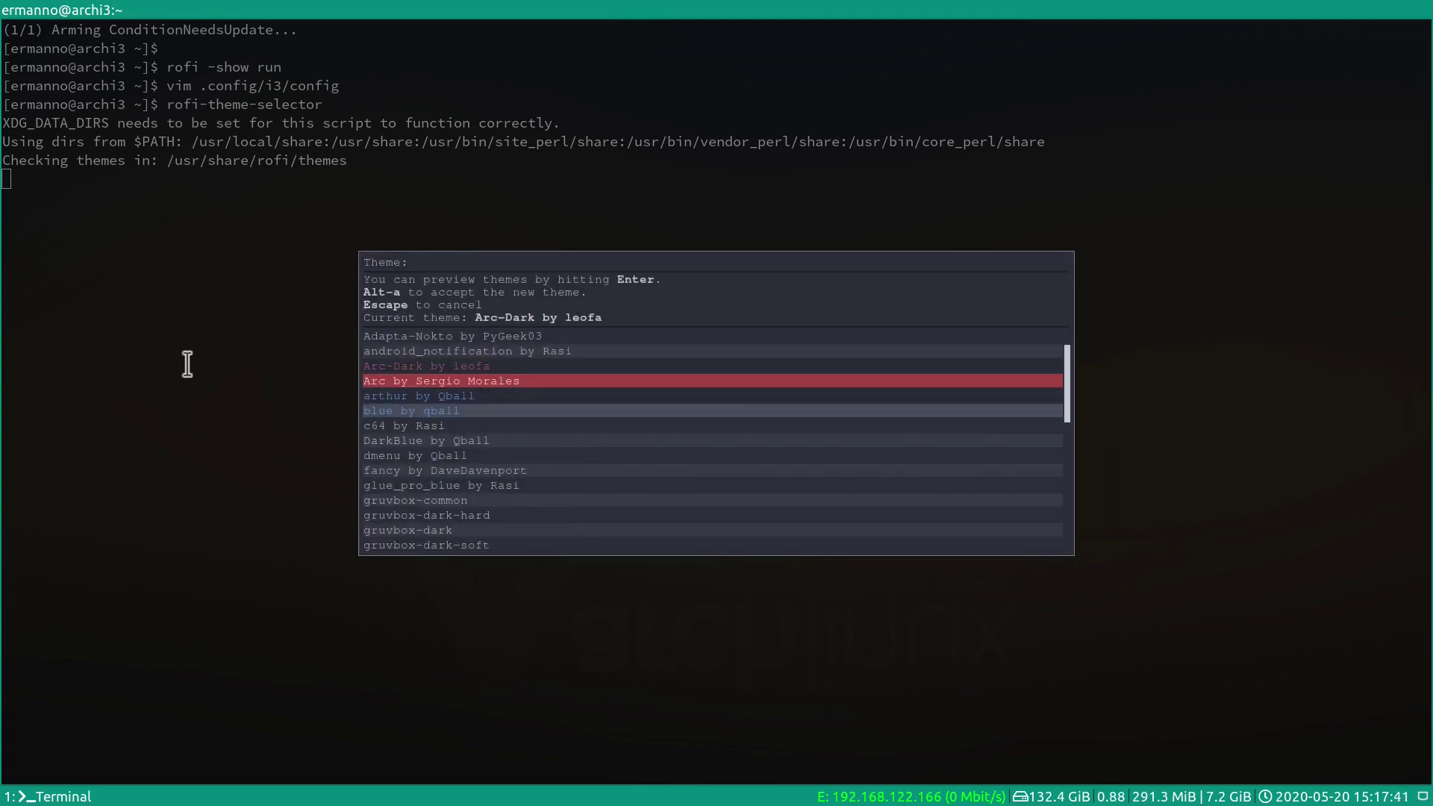
{"action": "key", "text": "Return"}
{"action": "key", "text": "Down"}
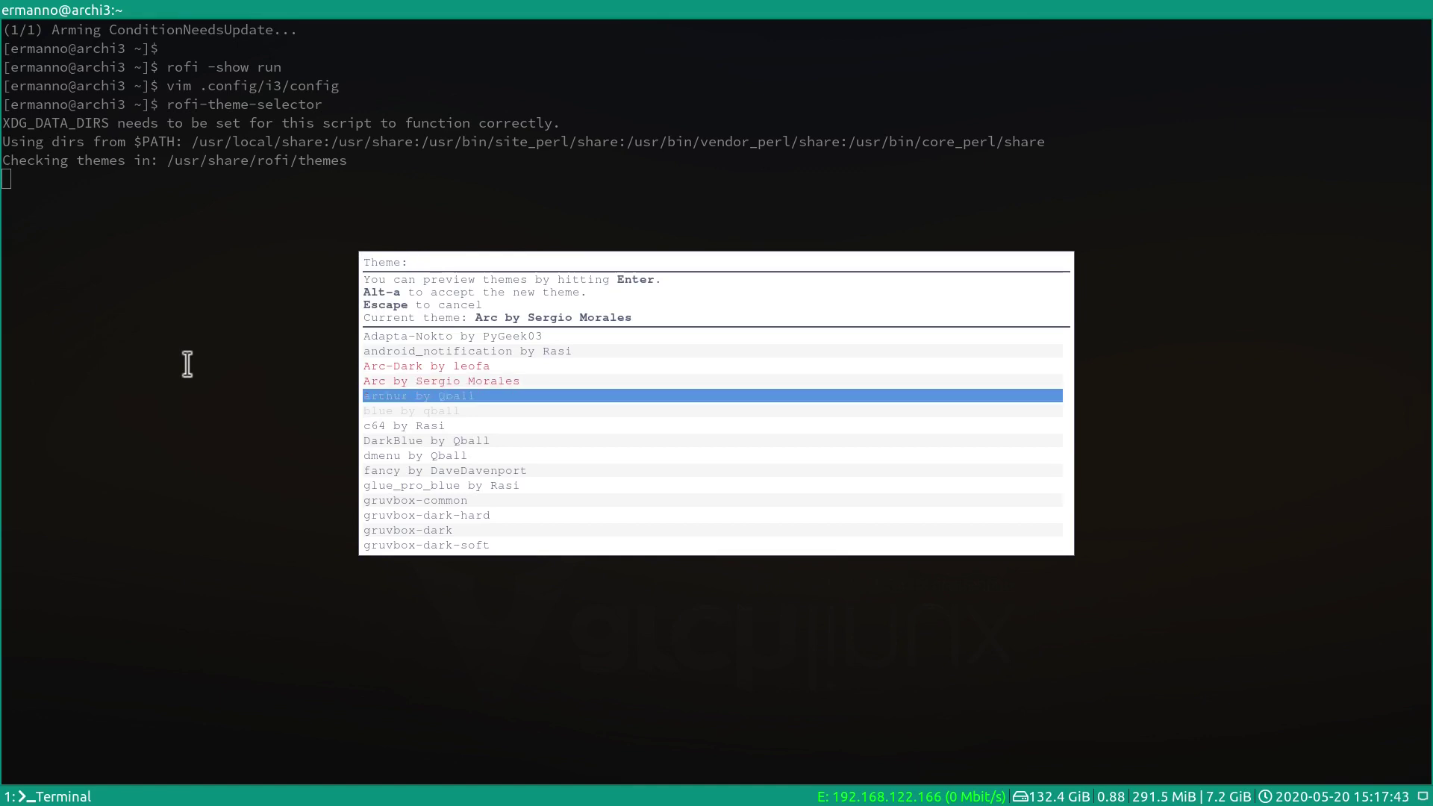
{"action": "key", "text": "Return"}
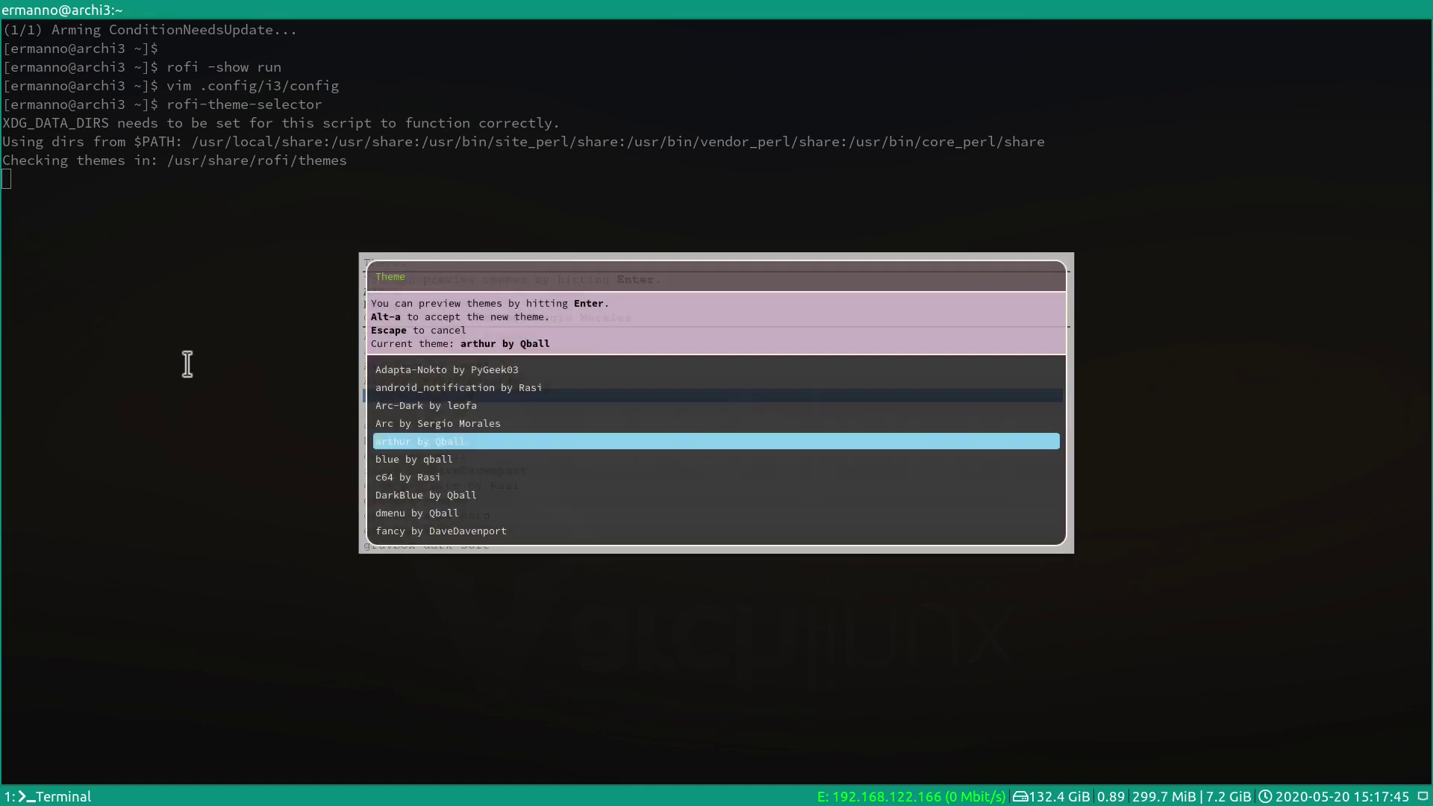
{"action": "key", "text": "Down"}
{"action": "key", "text": "Return"}
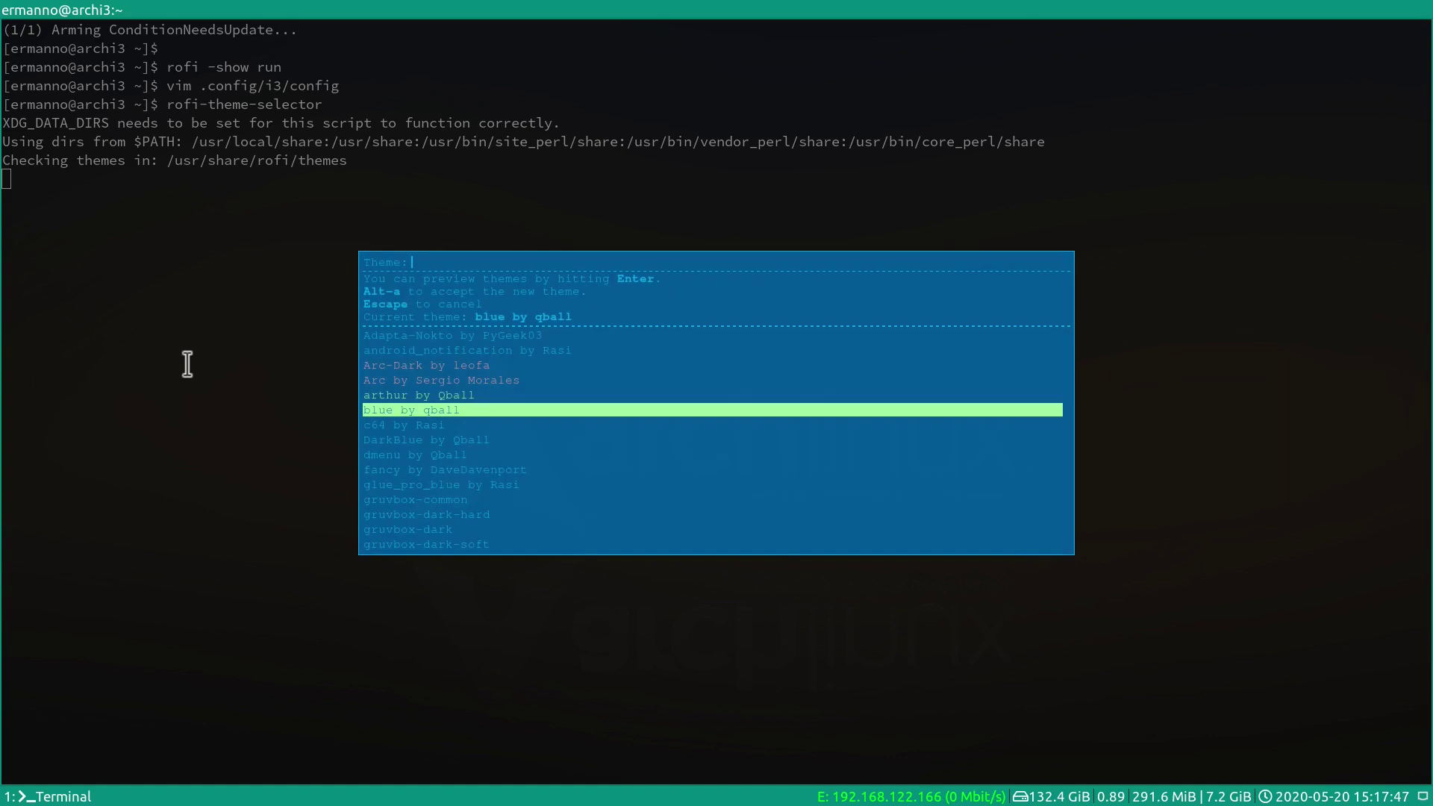
- Preview the Pop-Dark and sidebar rofi themes further down the theme list
{"action": "key", "text": "Down"}
{"action": "key", "text": "Down"}
{"action": "key", "text": "Down"}
{"action": "key", "text": "Down"}
{"action": "key", "text": "Down"}
{"action": "key", "text": "Down"}
{"action": "key", "text": "Down"}
{"action": "key", "text": "Down"}
{"action": "key", "text": "Down"}
{"action": "key", "text": "Down"}
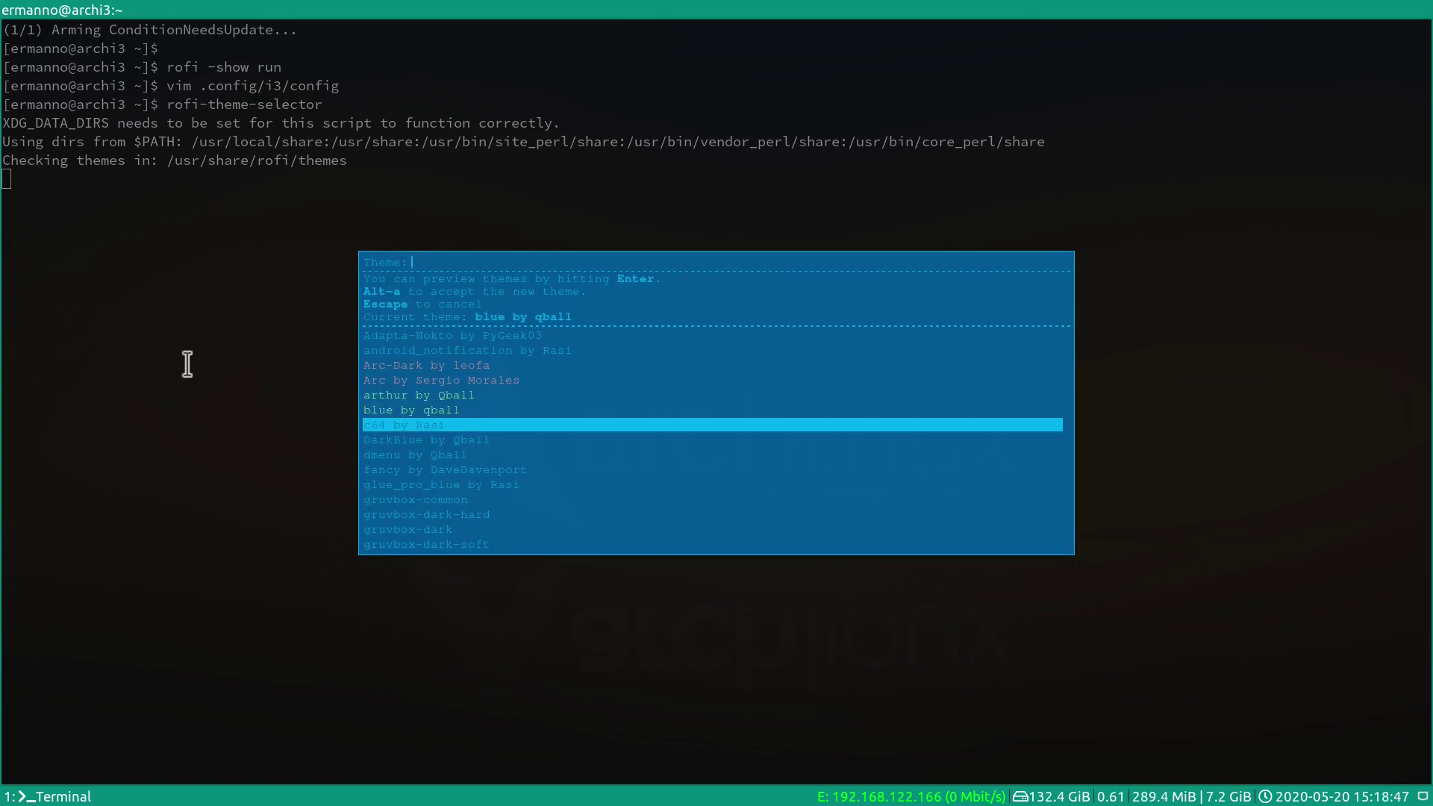
{"action": "key", "text": "Down"}
{"action": "key", "text": "Down"}
{"action": "key", "text": "Down"}
{"action": "key", "text": "Down"}
{"action": "key", "text": "Down"}
{"action": "key", "text": "Down"}
{"action": "key", "text": "Down"}
{"action": "key", "text": "Down"}
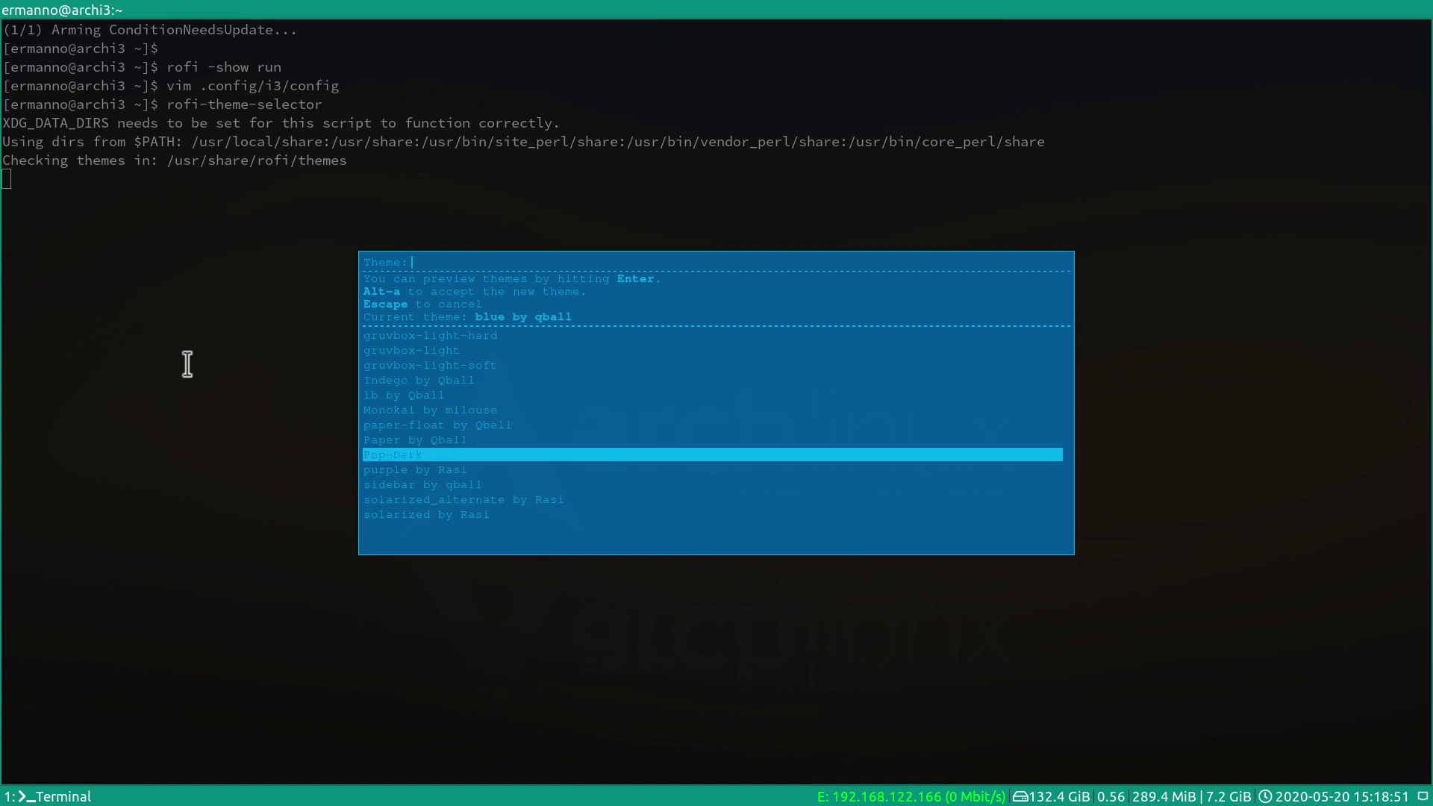
{"action": "key", "text": "Return"}
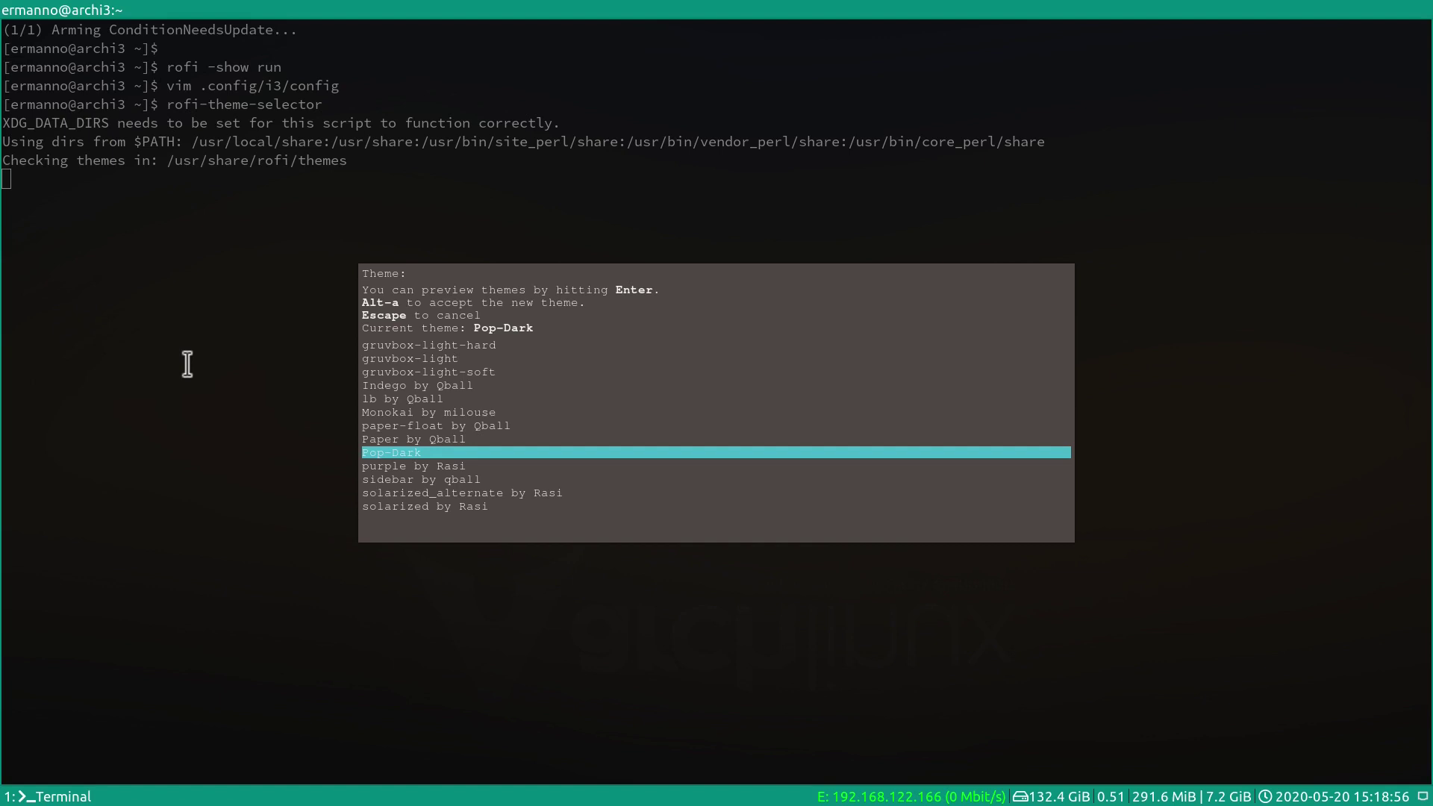
{"action": "key", "text": "Down"}
{"action": "key", "text": "Down"}
{"action": "key", "text": "Return"}
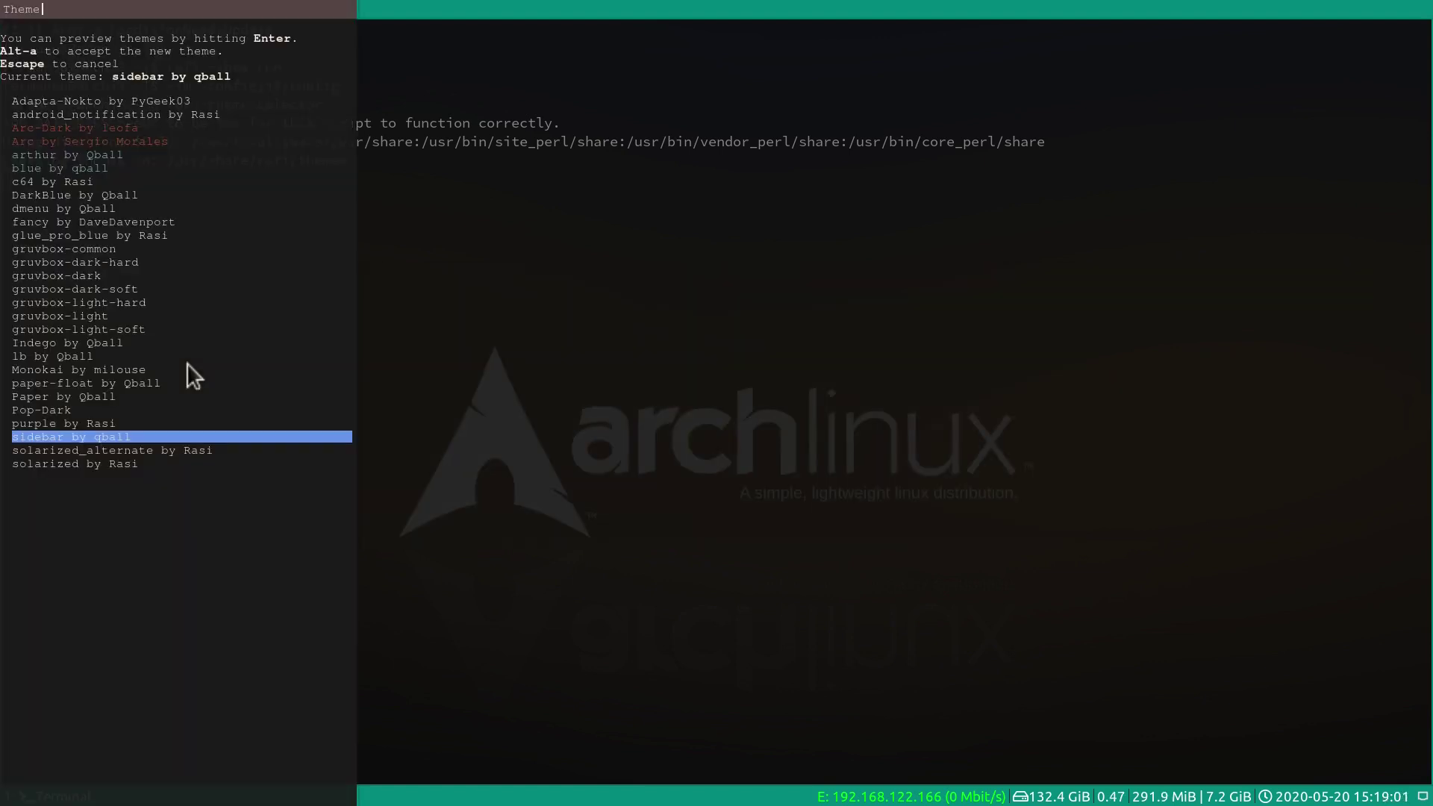
- Preview the Pop-Dark rofi theme again and close the theme selector
{"action": "key", "text": "Up"}
{"action": "key", "text": "Up"}
{"action": "key", "text": "Up"}
{"action": "key", "text": "Up"}
{"action": "key", "text": "Down"}
{"action": "key", "text": "Down"}
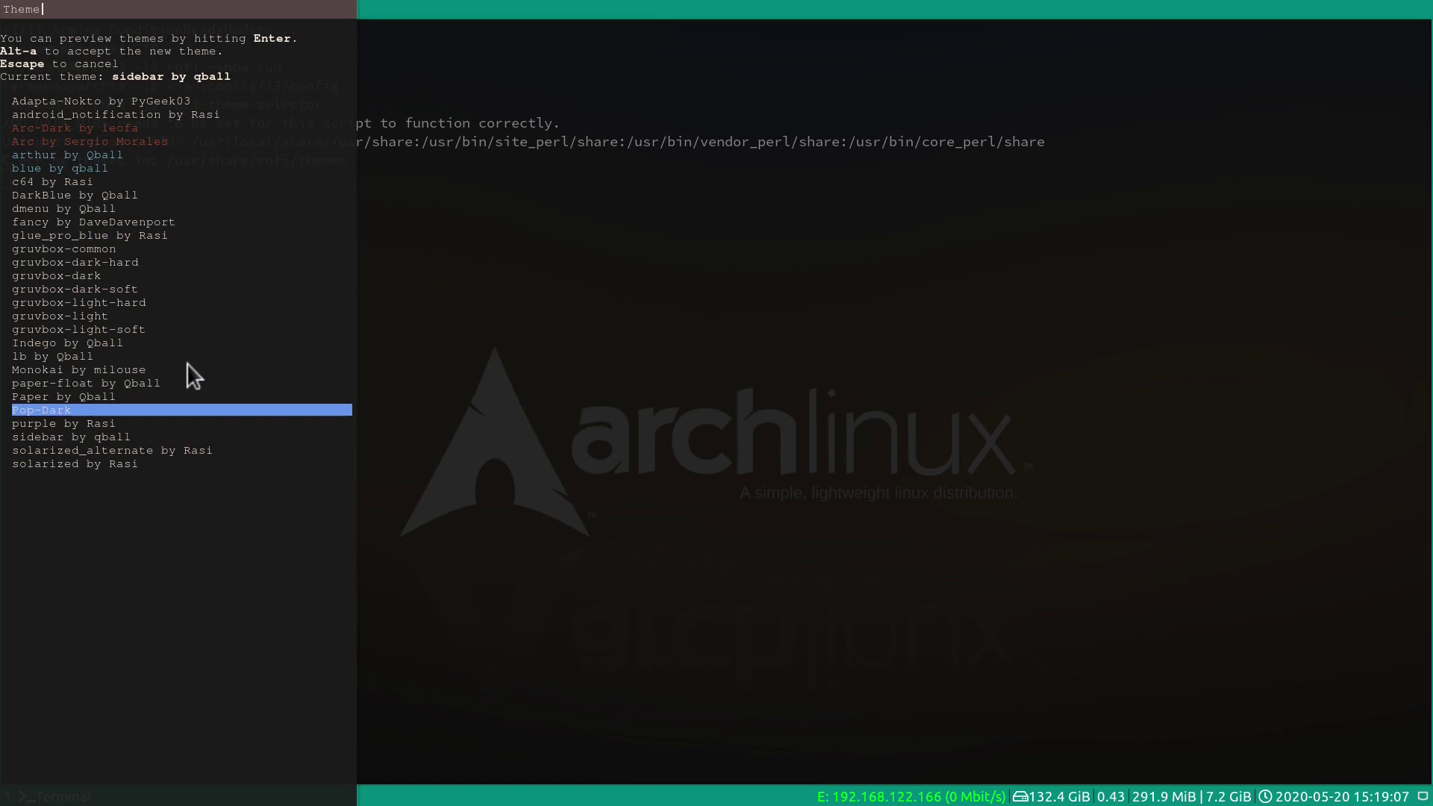
{"action": "key", "text": "Return"}
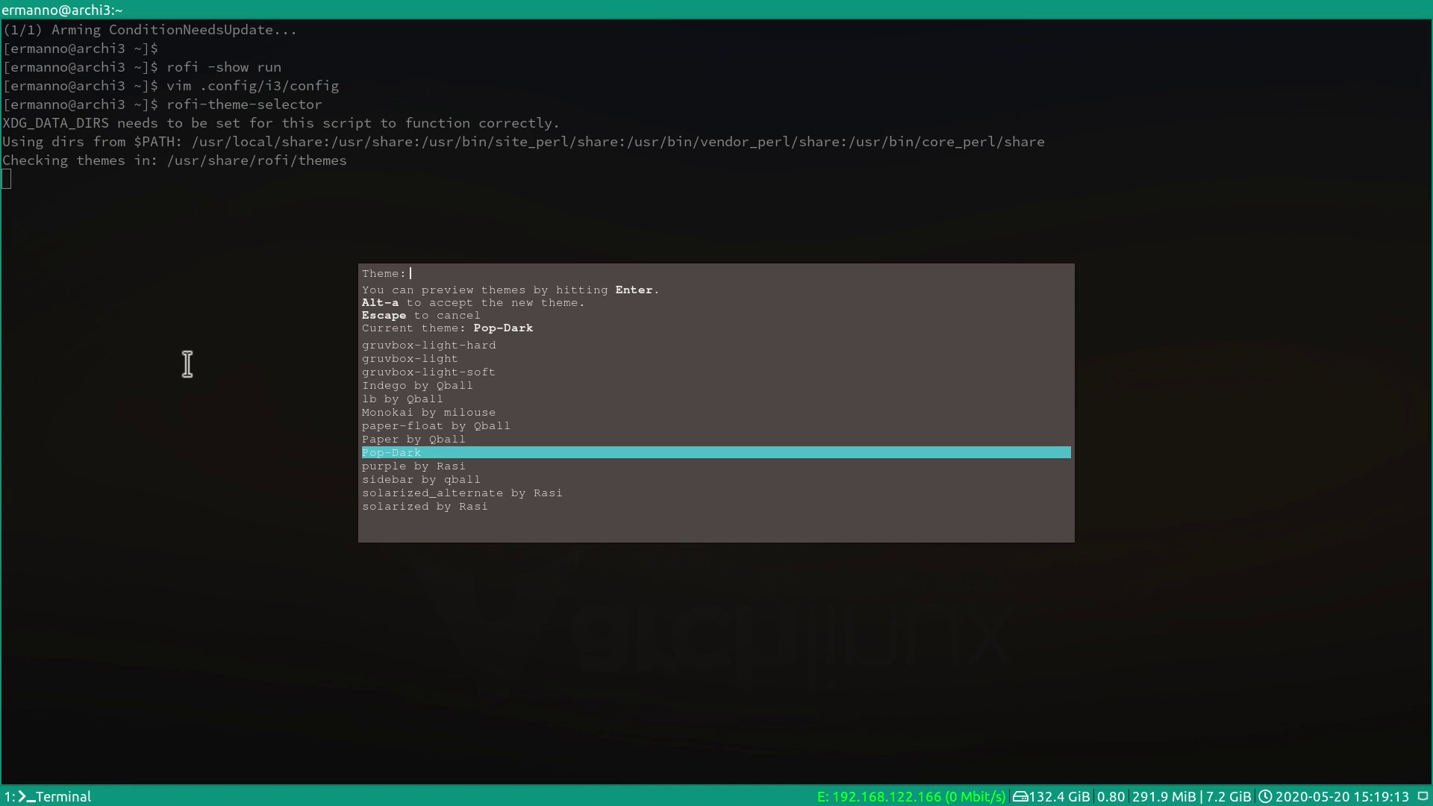
{"action": "key", "text": "Escape"}
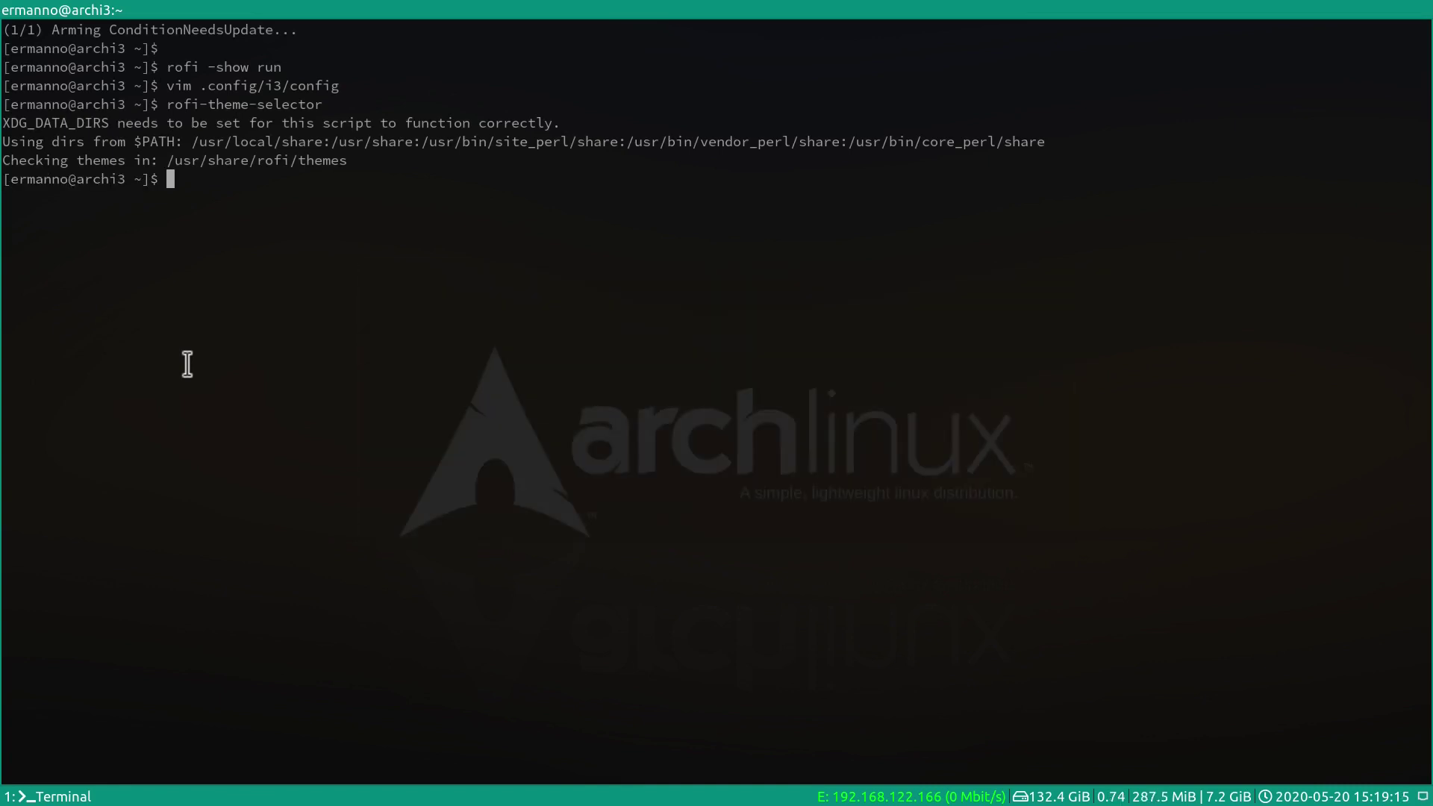
- Launch Firefox through rofi, switch to its workspace and restore the previous browsing session
{"action": "key", "text": "super+d"}
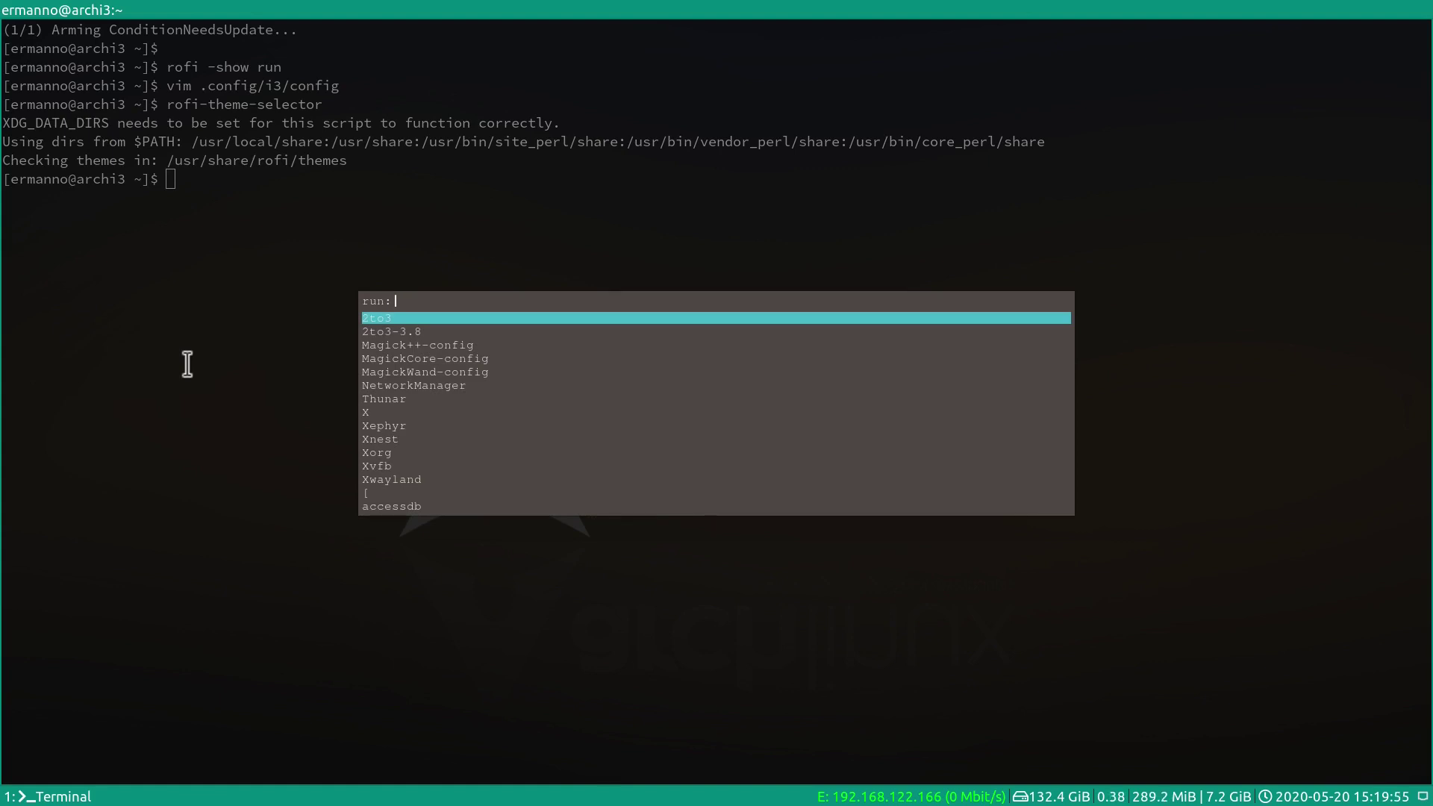
{"action": "type", "text": "firefox"}
{"action": "key", "text": "Return"}
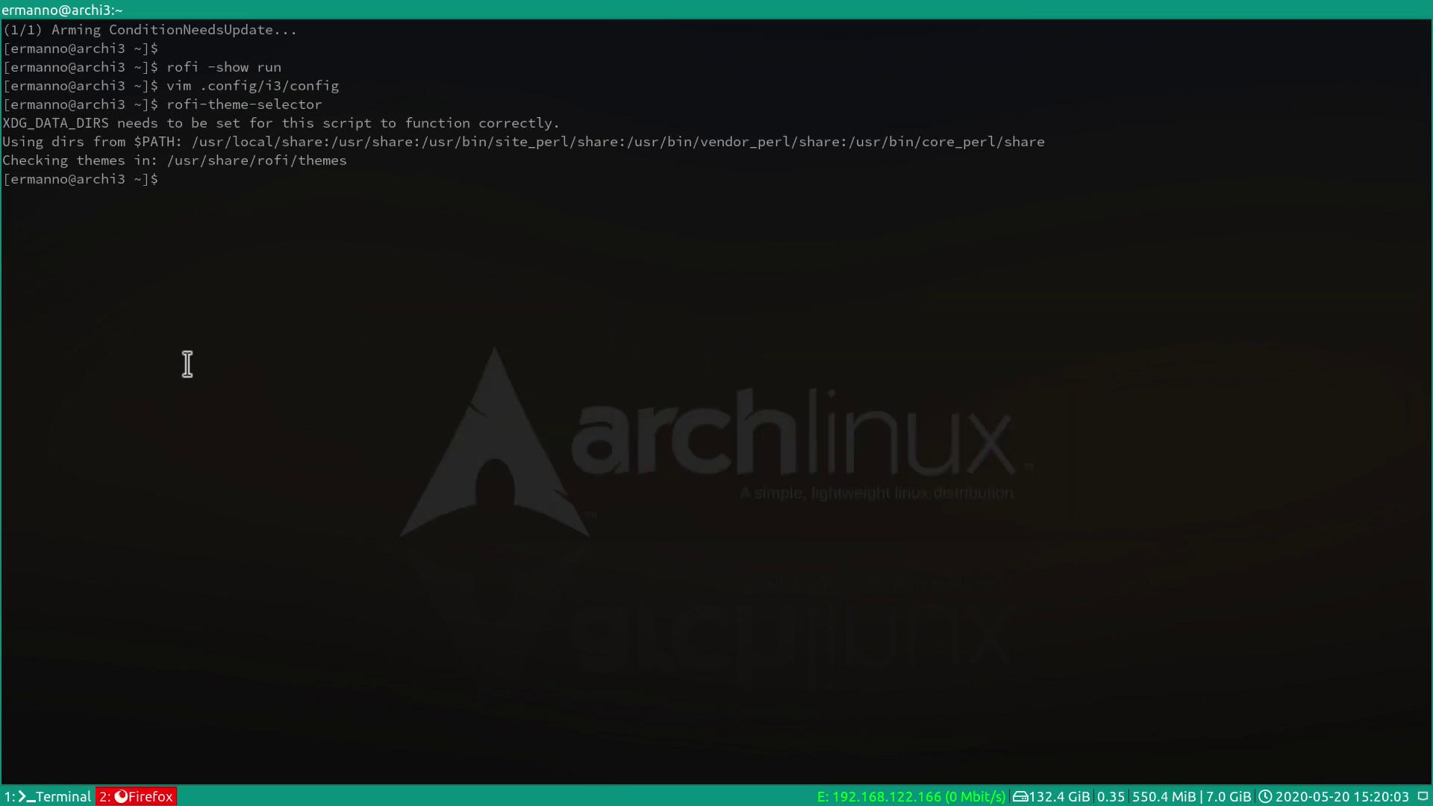
{"action": "key", "text": "super+2"}
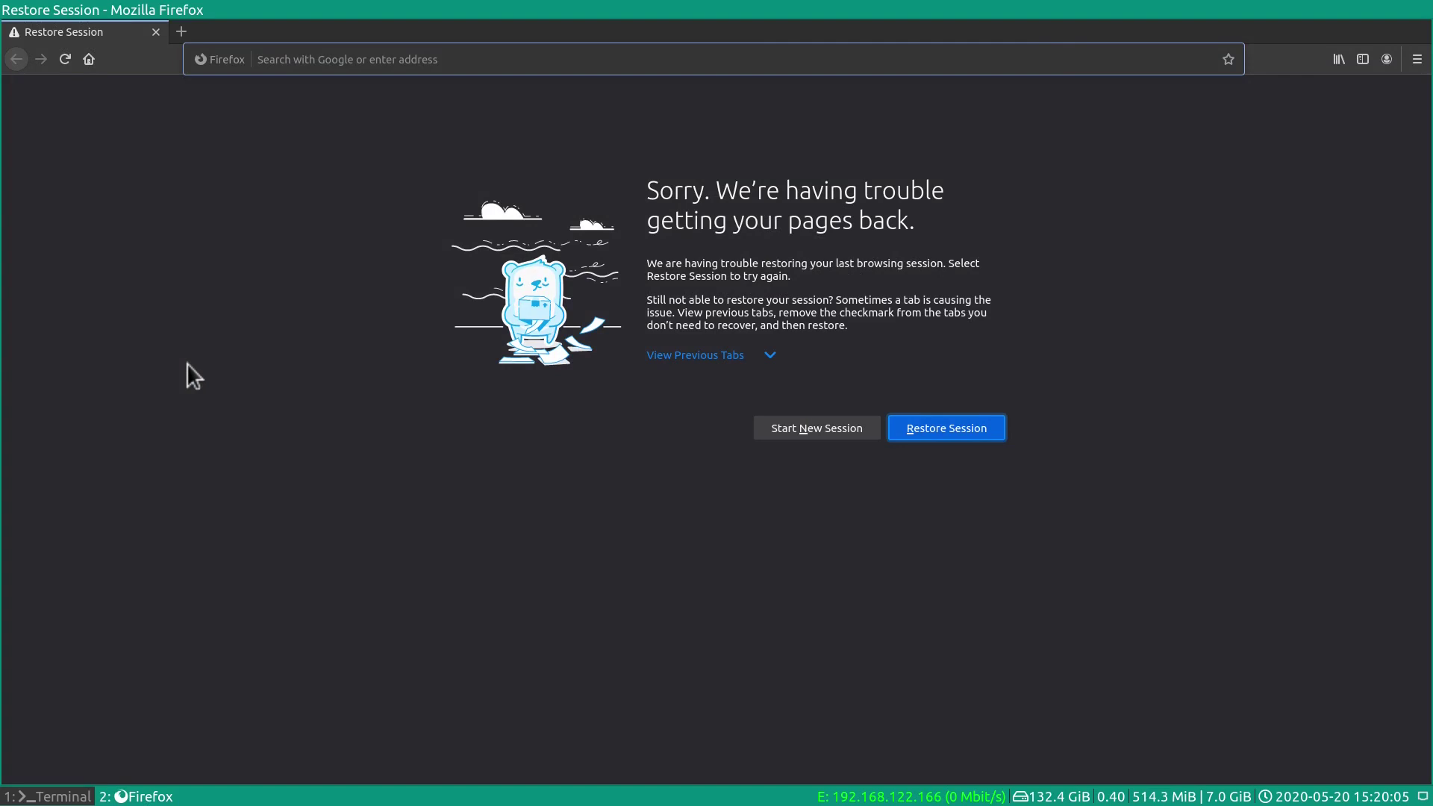
{"action": "key", "text": "Return"}
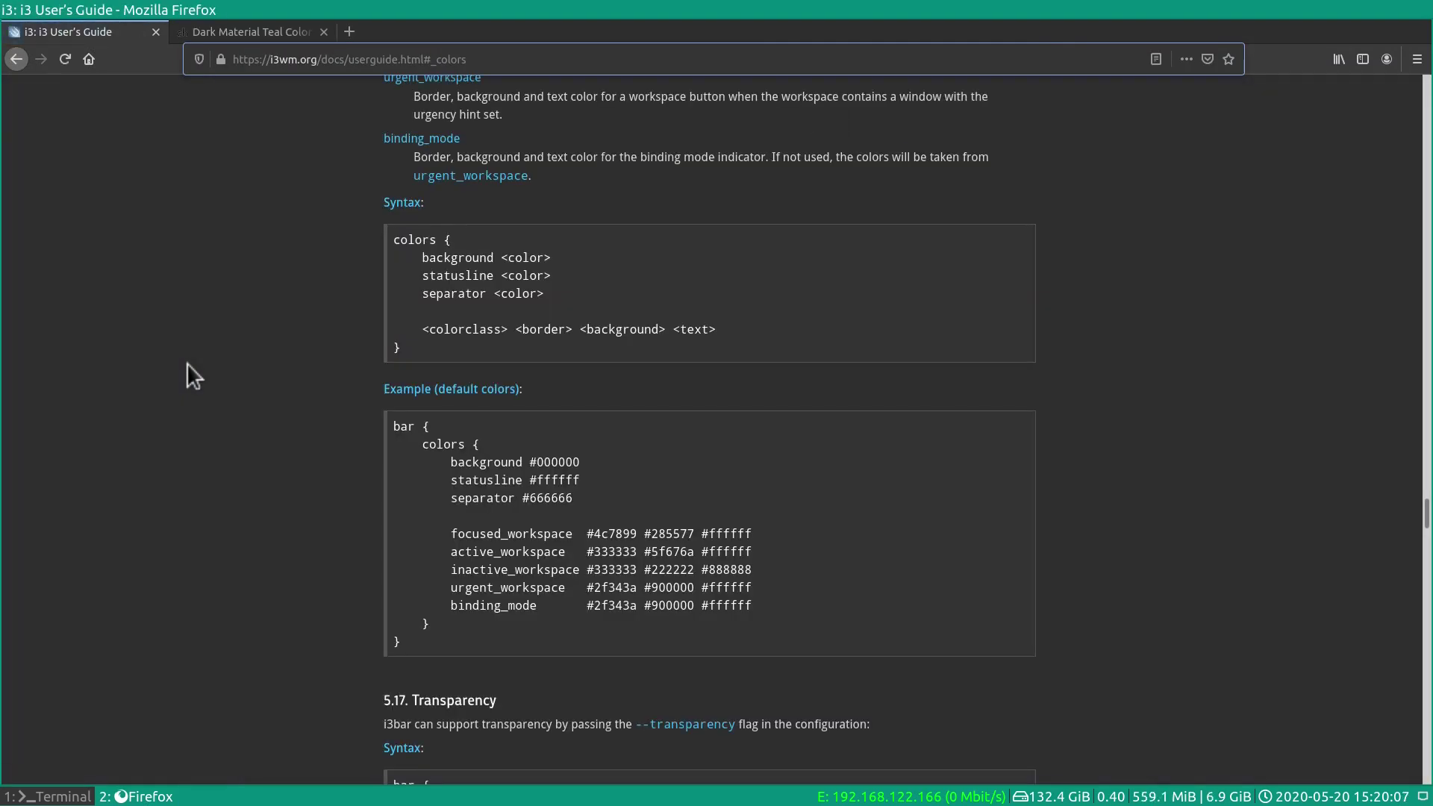
- Search the web for "rofi themes" in a new tab and open the User Themes folder of the davatorium/rofi-themes repository
{"action": "left_click", "coordinate": [348, 30]}
{"action": "left_click", "coordinate": [399, 59]}
{"action": "type", "text": "rof"}
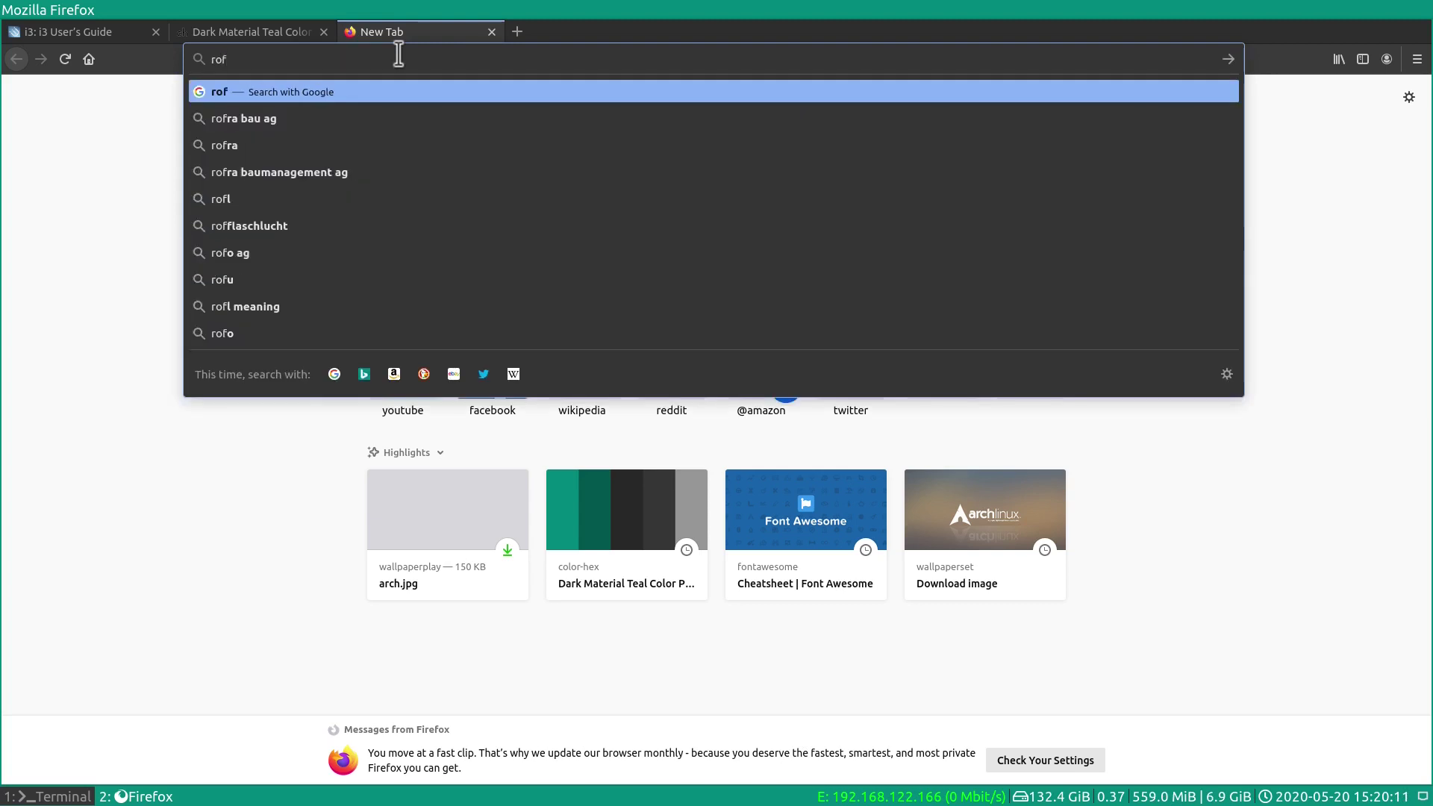
{"action": "type", "text": "i themes"}
{"action": "key", "text": "Return"}
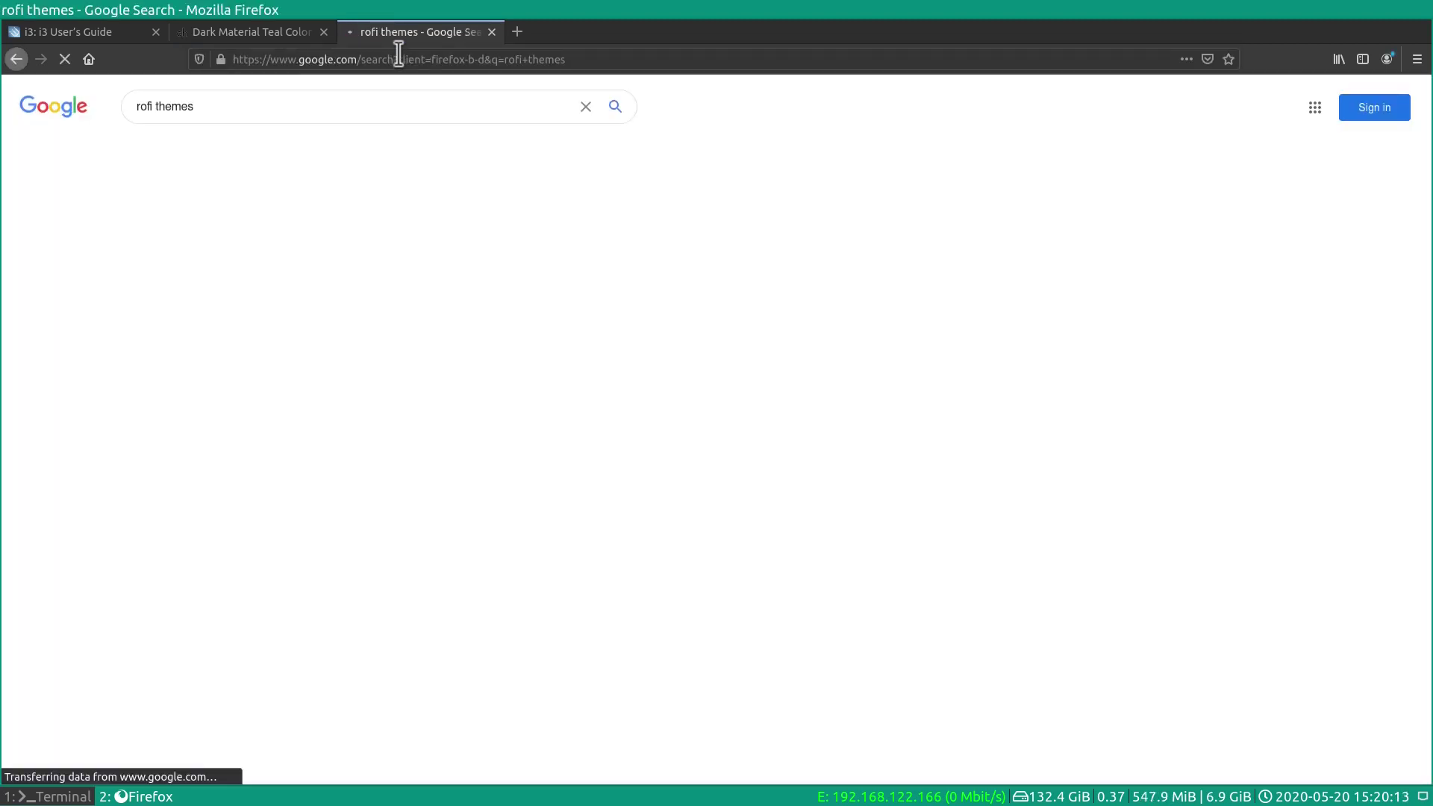
{"action": "left_click", "coordinate": [257, 348]}
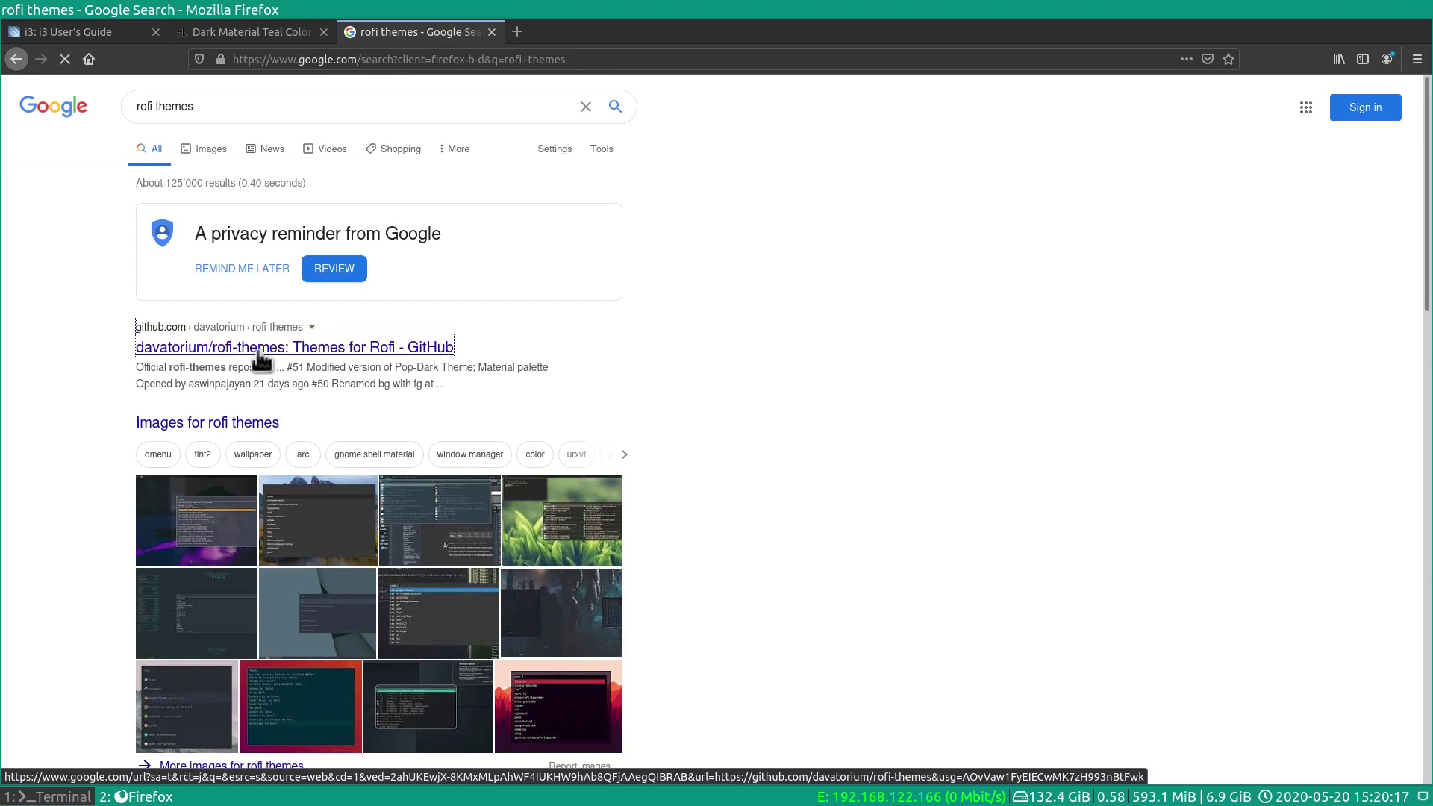
{"action": "scroll", "coordinate": [299, 433], "scroll_direction": "down", "scroll_amount": 3}
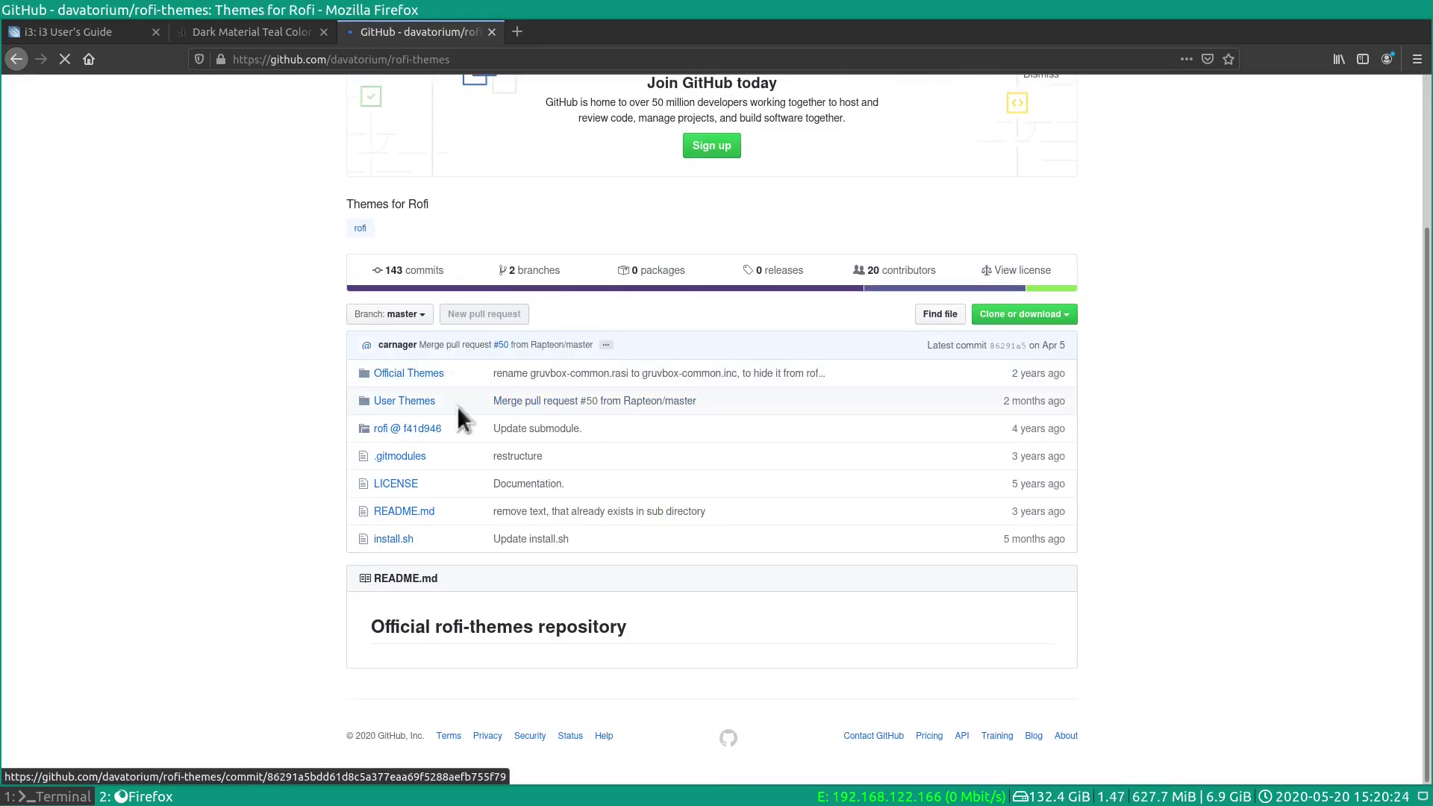
{"action": "left_click", "coordinate": [382, 401]}
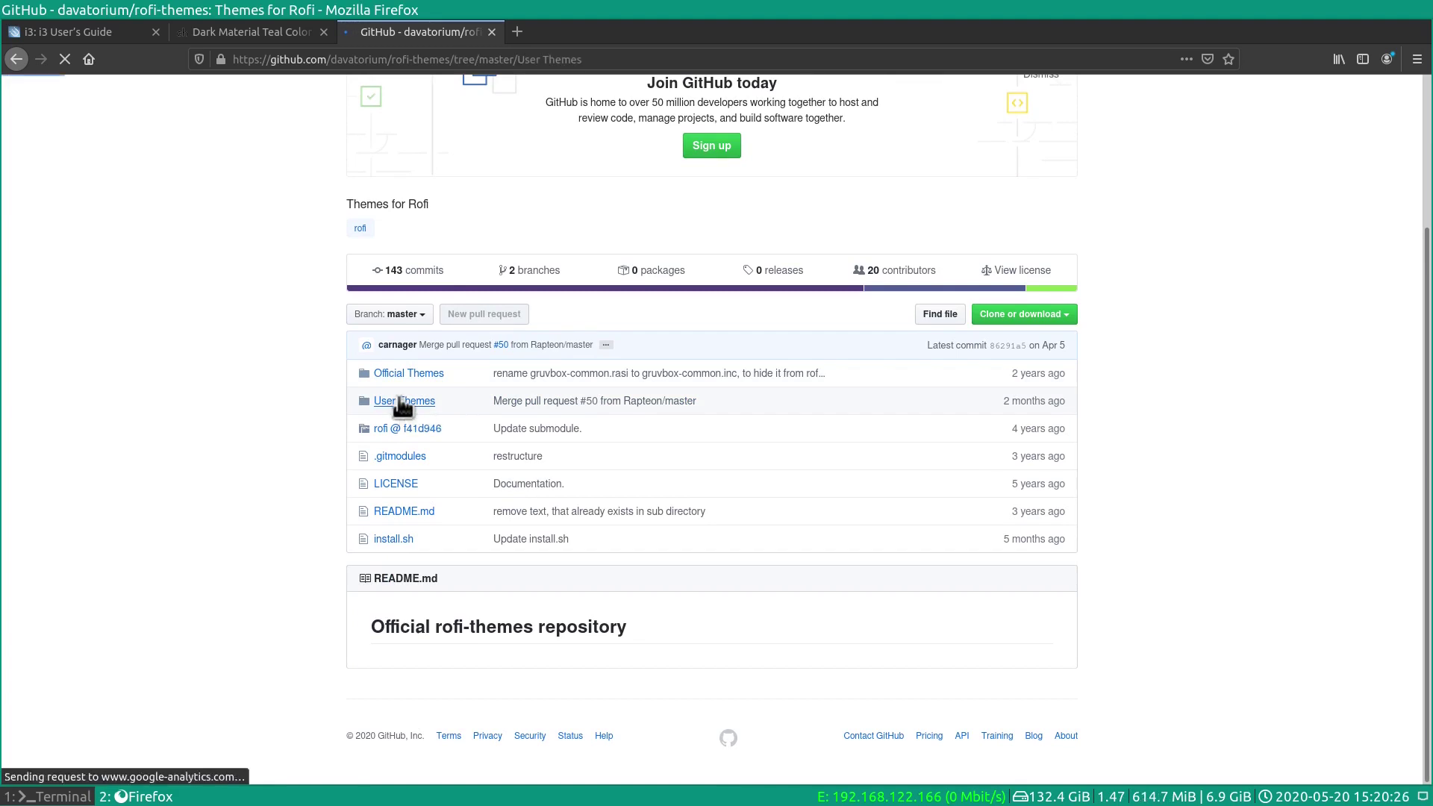
- Look through the theme screenshots in the User Themes README, including oxide, solarized-darker, sidetab and material
{"action": "scroll", "coordinate": [280, 406], "scroll_direction": "down", "scroll_amount": 6}
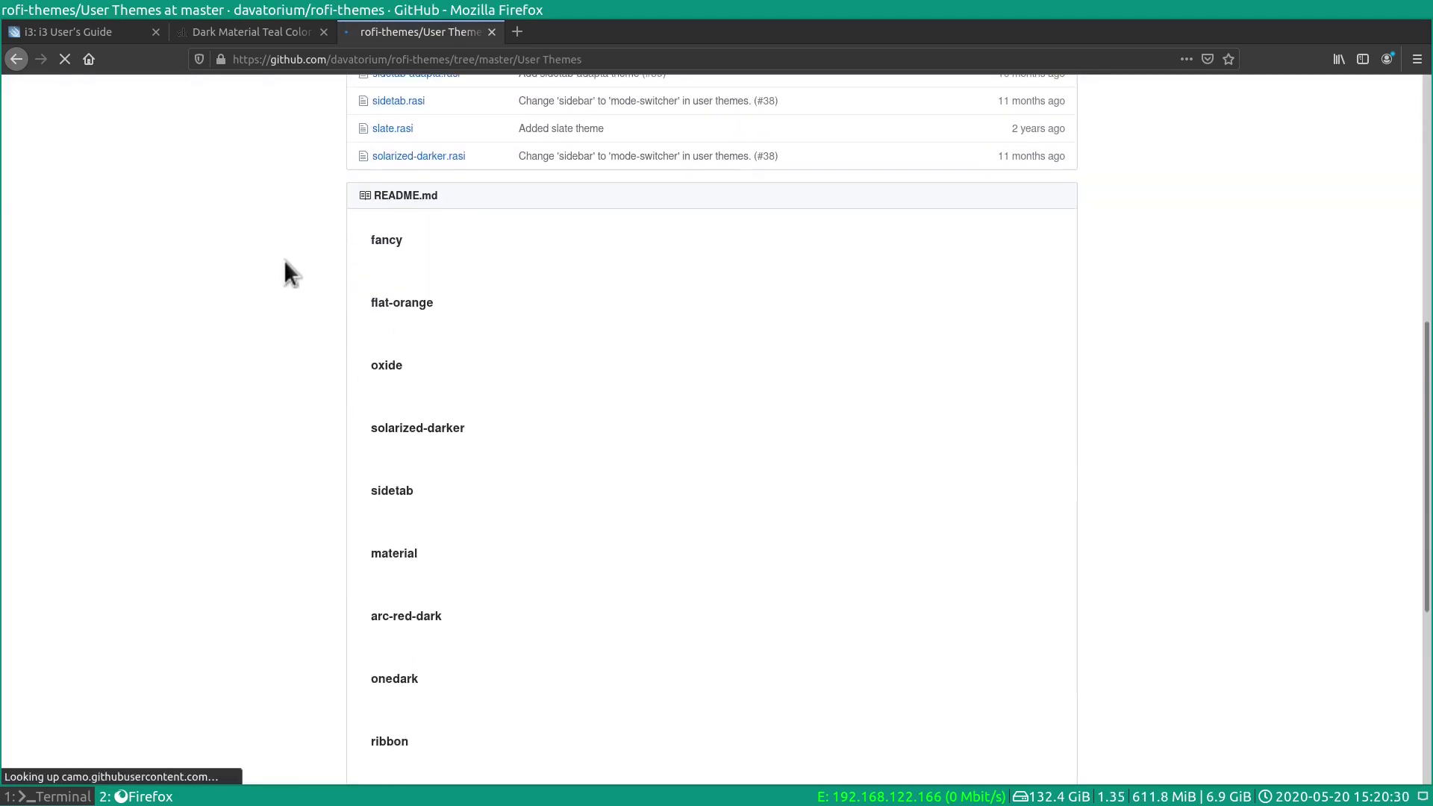
{"action": "scroll", "coordinate": [289, 429], "scroll_direction": "down", "scroll_amount": 4}
{"action": "scroll", "coordinate": [282, 411], "scroll_direction": "down", "scroll_amount": 15}
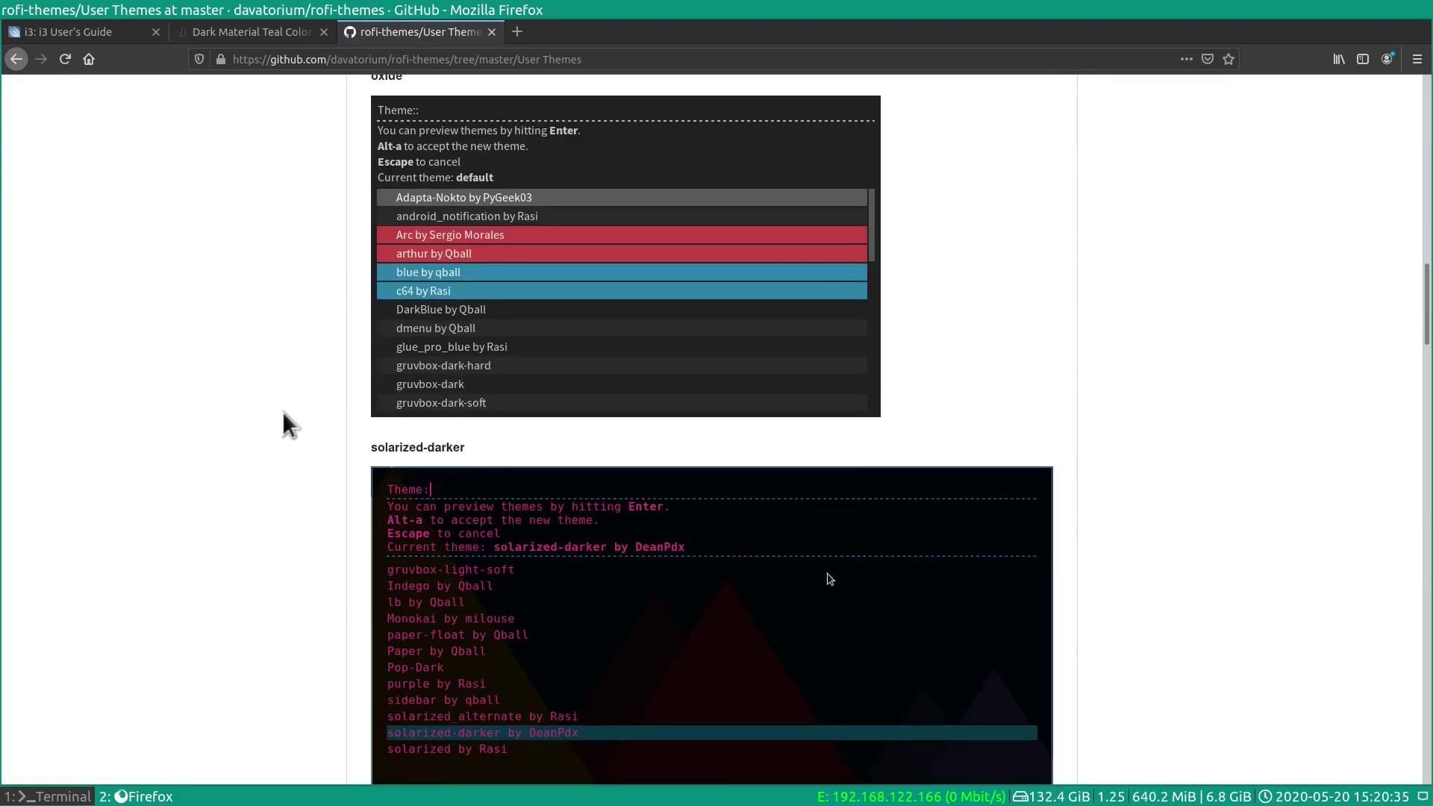
{"action": "scroll", "coordinate": [282, 410], "scroll_direction": "down", "scroll_amount": 1}
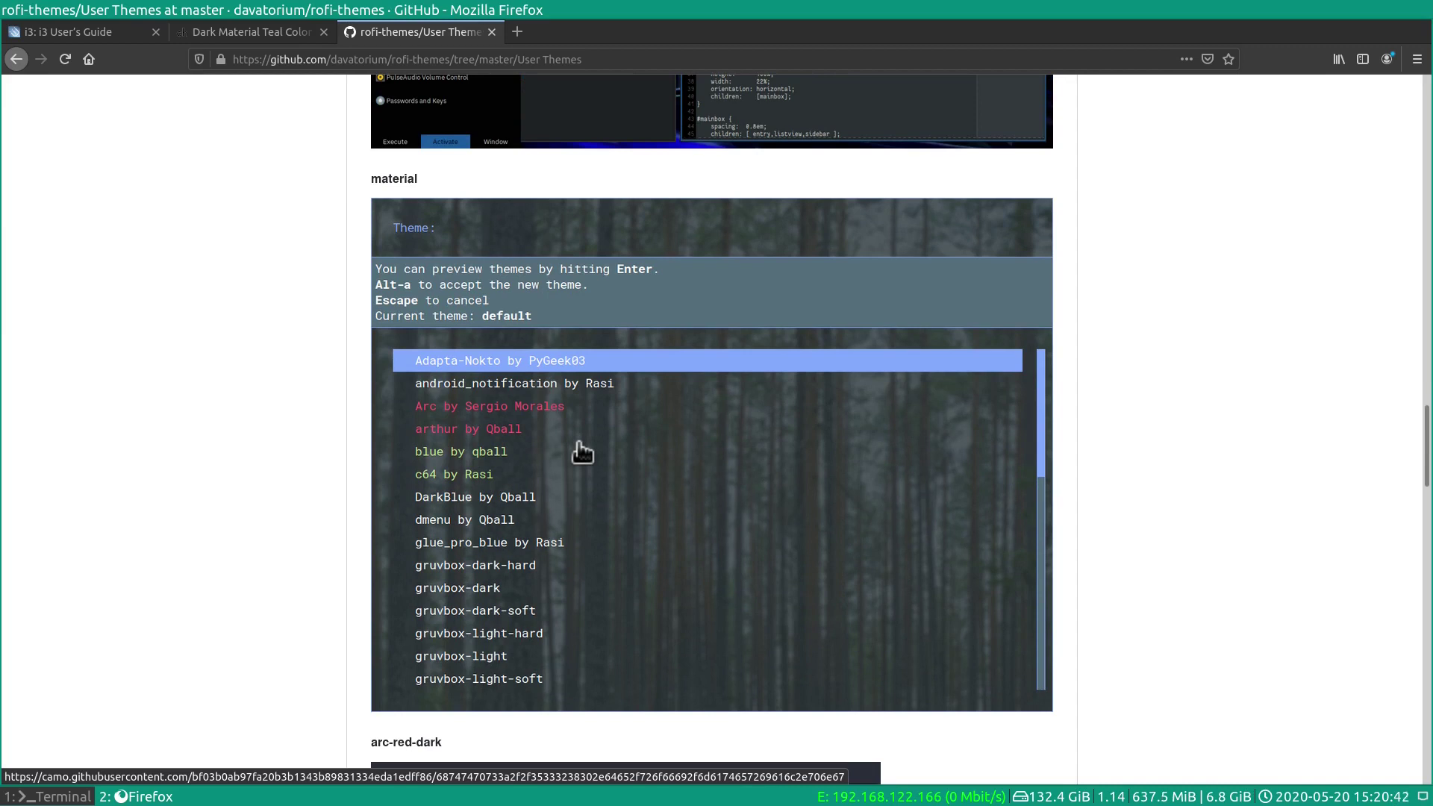
{"action": "scroll", "coordinate": [429, 473], "scroll_direction": "up", "scroll_amount": 10}
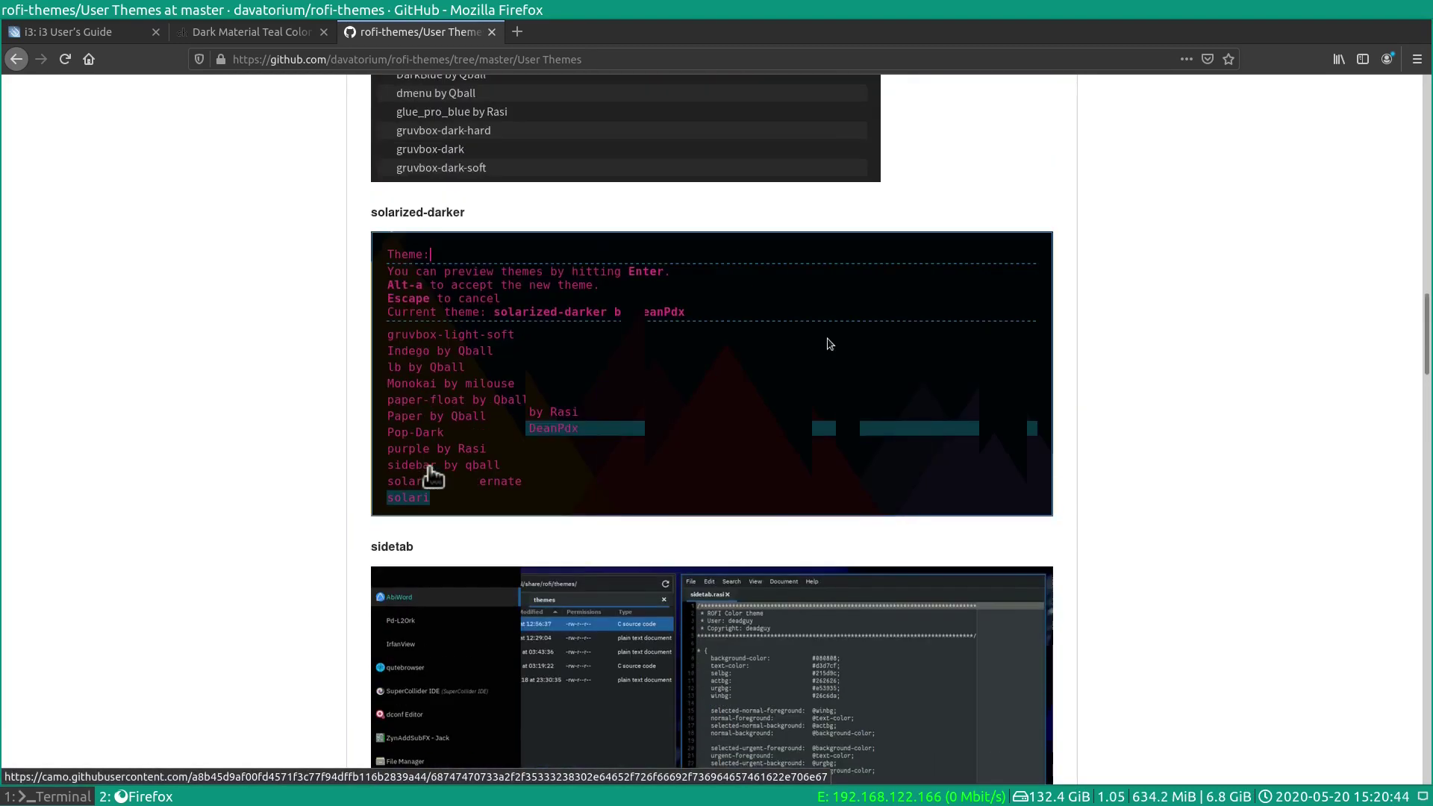
{"action": "scroll", "coordinate": [429, 470], "scroll_direction": "up", "scroll_amount": 15}
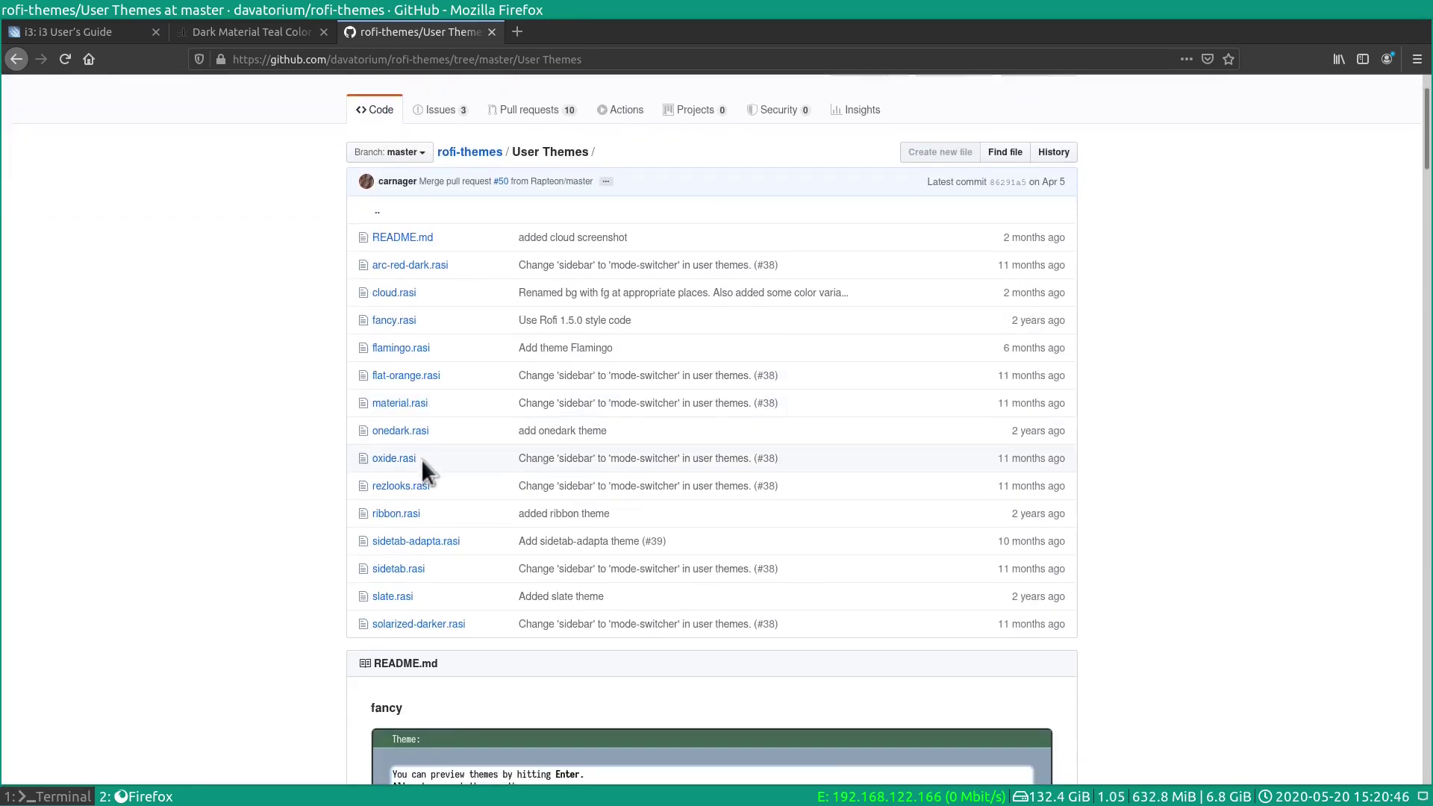
- Open material.rasi in the repository and copy its complete theme code
{"action": "left_click", "coordinate": [382, 405]}
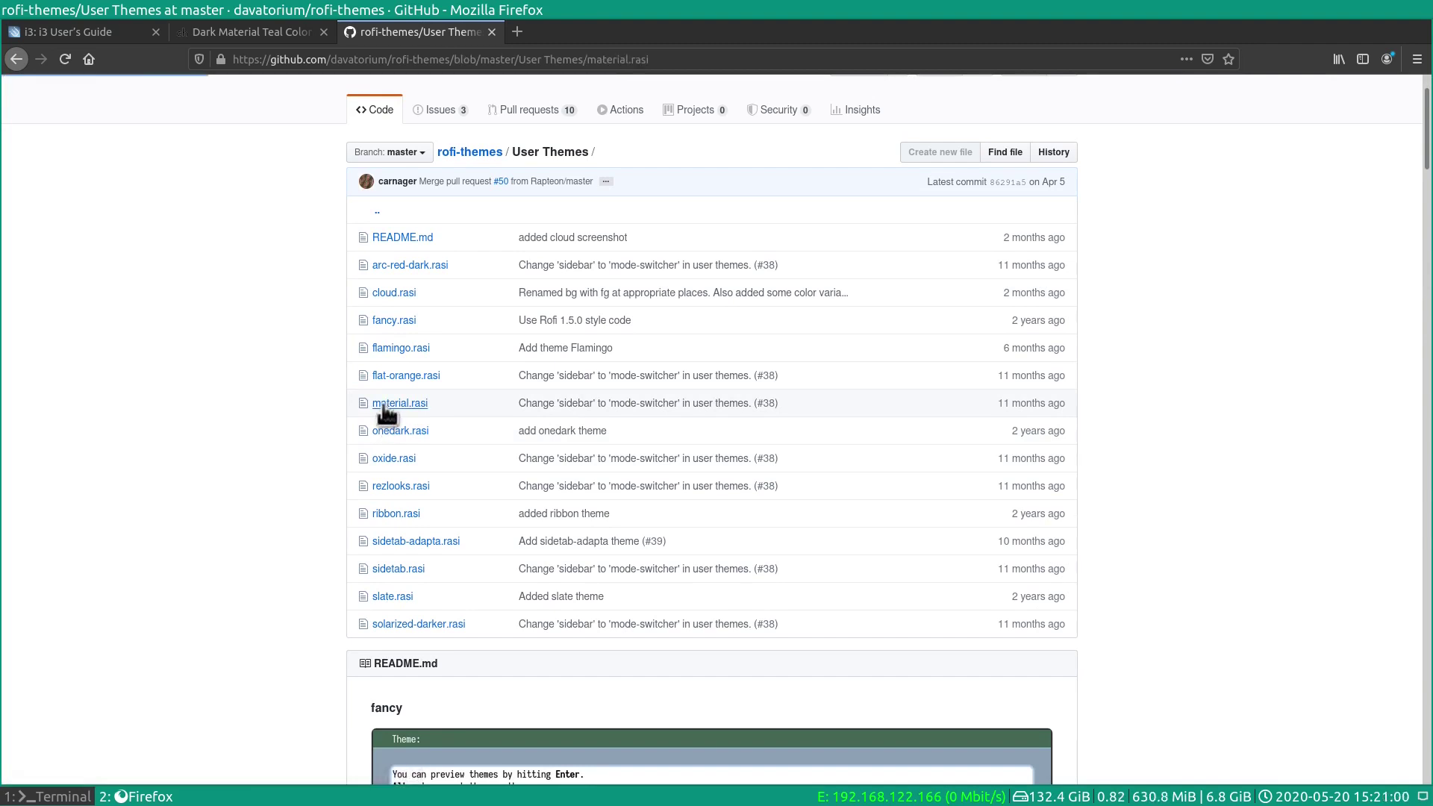
{"action": "scroll", "coordinate": [322, 489], "scroll_direction": "down", "scroll_amount": 15}
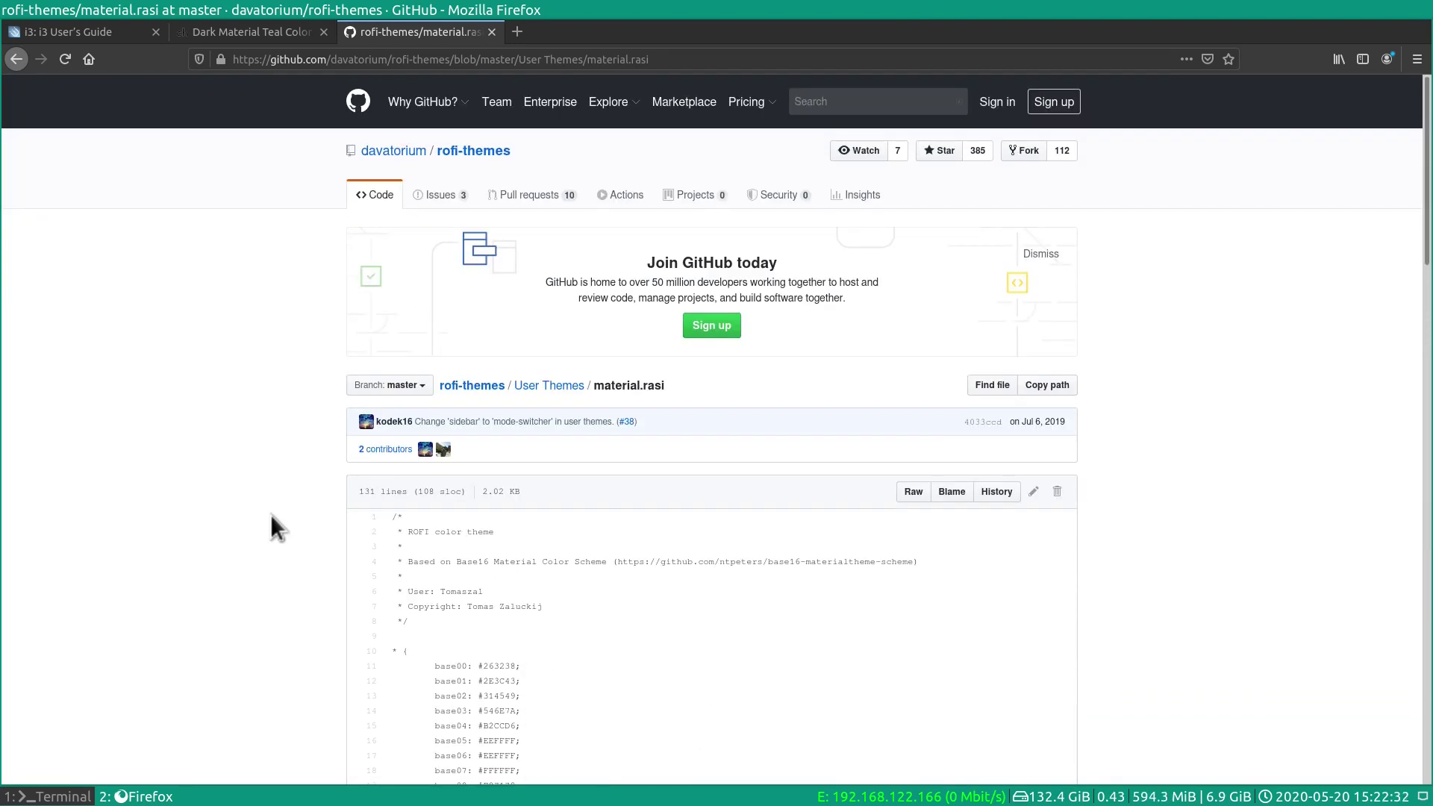
{"action": "scroll", "coordinate": [272, 513], "scroll_direction": "down", "scroll_amount": 5}
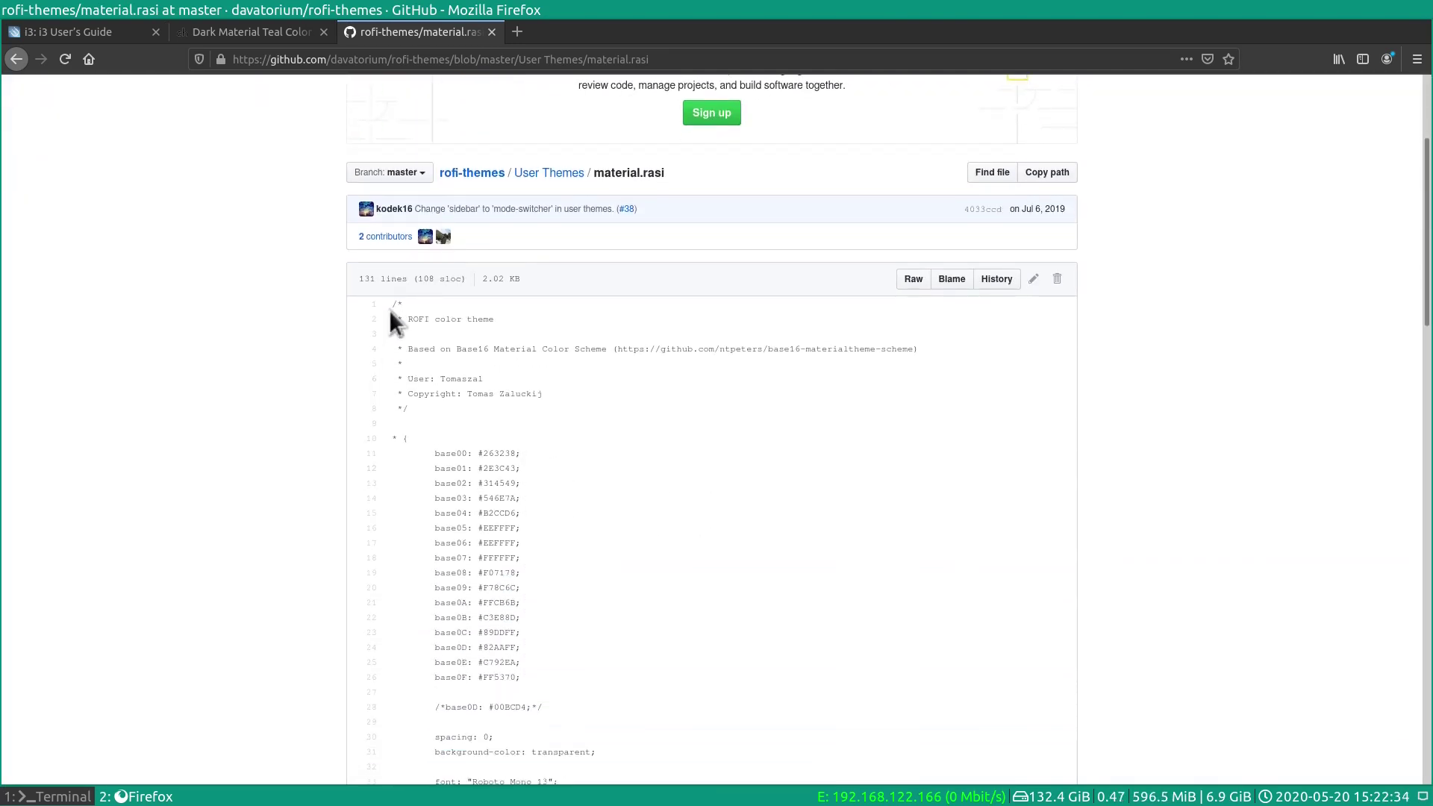
{"action": "left_click_drag", "start_coordinate": [390, 306], "coordinate": [537, 775]}
{"action": "right_click", "coordinate": [516, 650]}
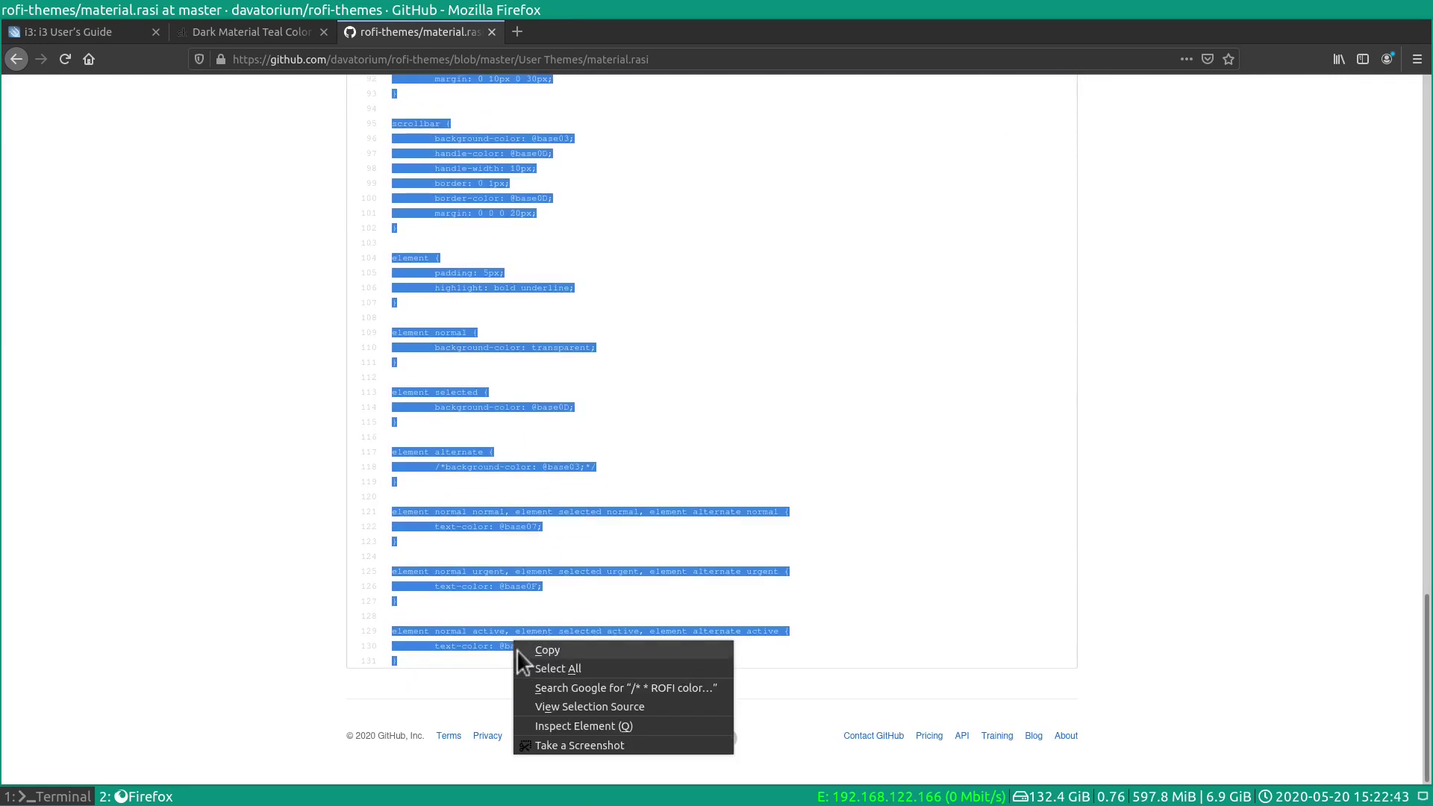
{"action": "left_click", "coordinate": [516, 649]}
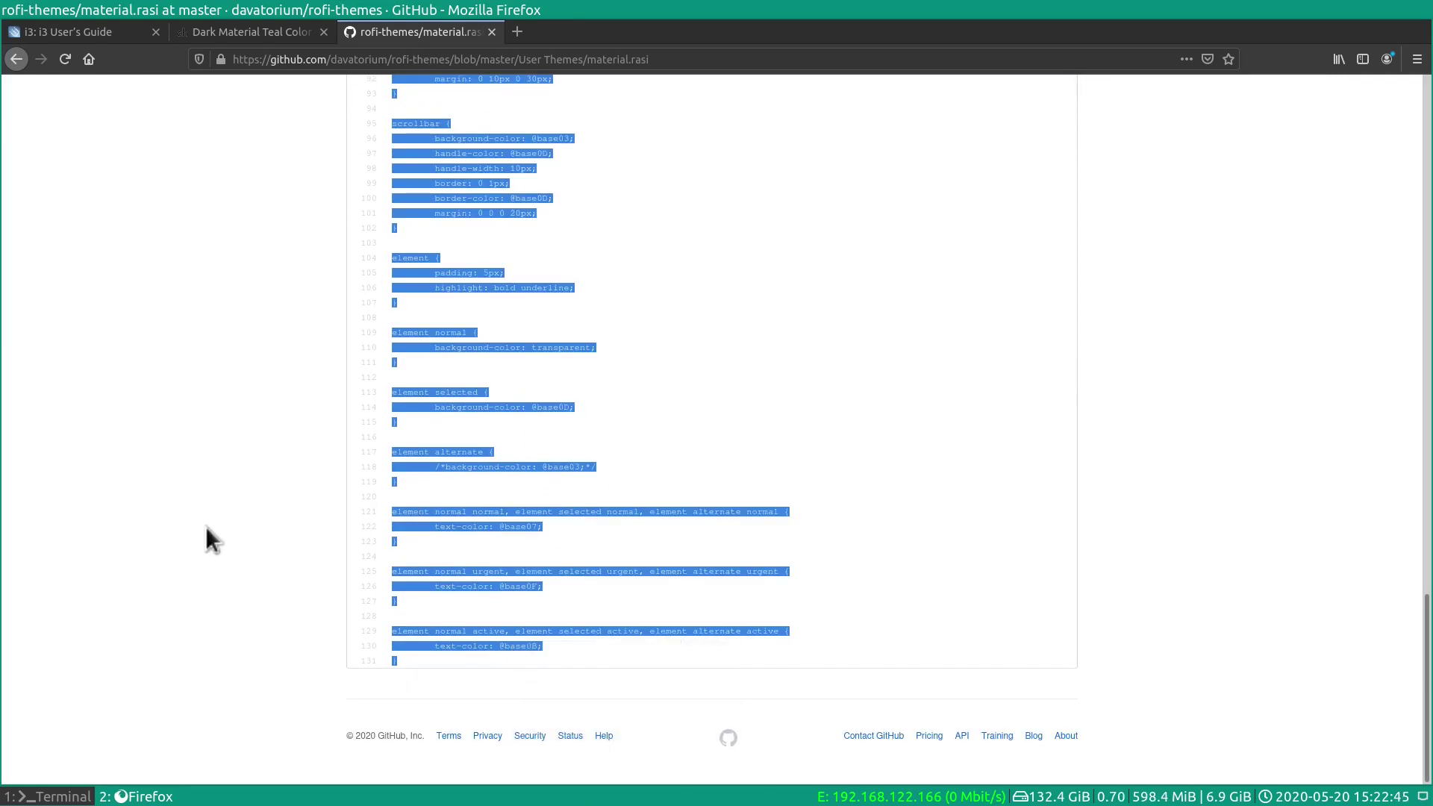
- Switch to the terminal workspace, change to /usr/share/rofi/themes and list its files
{"action": "key", "text": "super+1"}
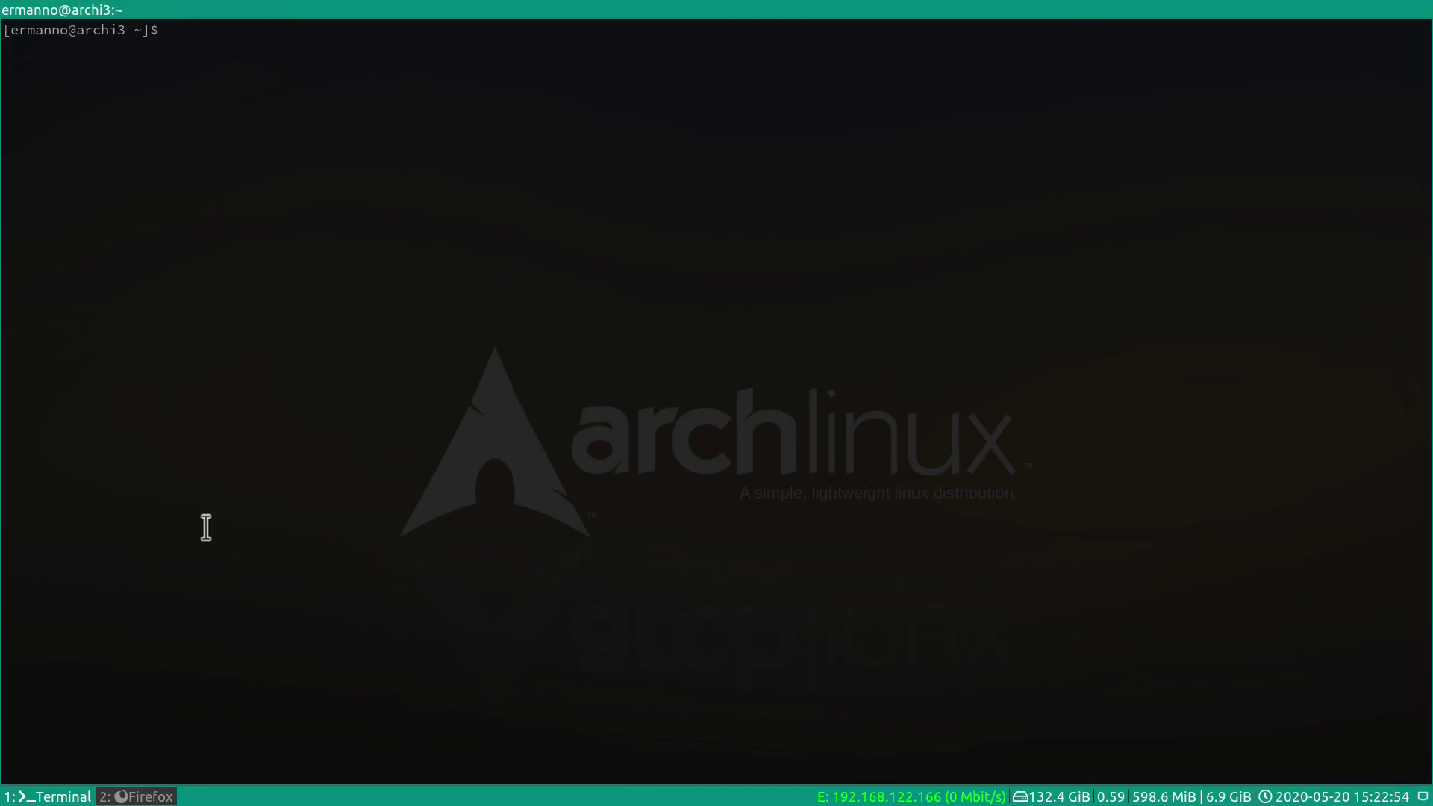
{"action": "type", "text": "cd /usr/sh"}
{"action": "key", "text": "Tab"}
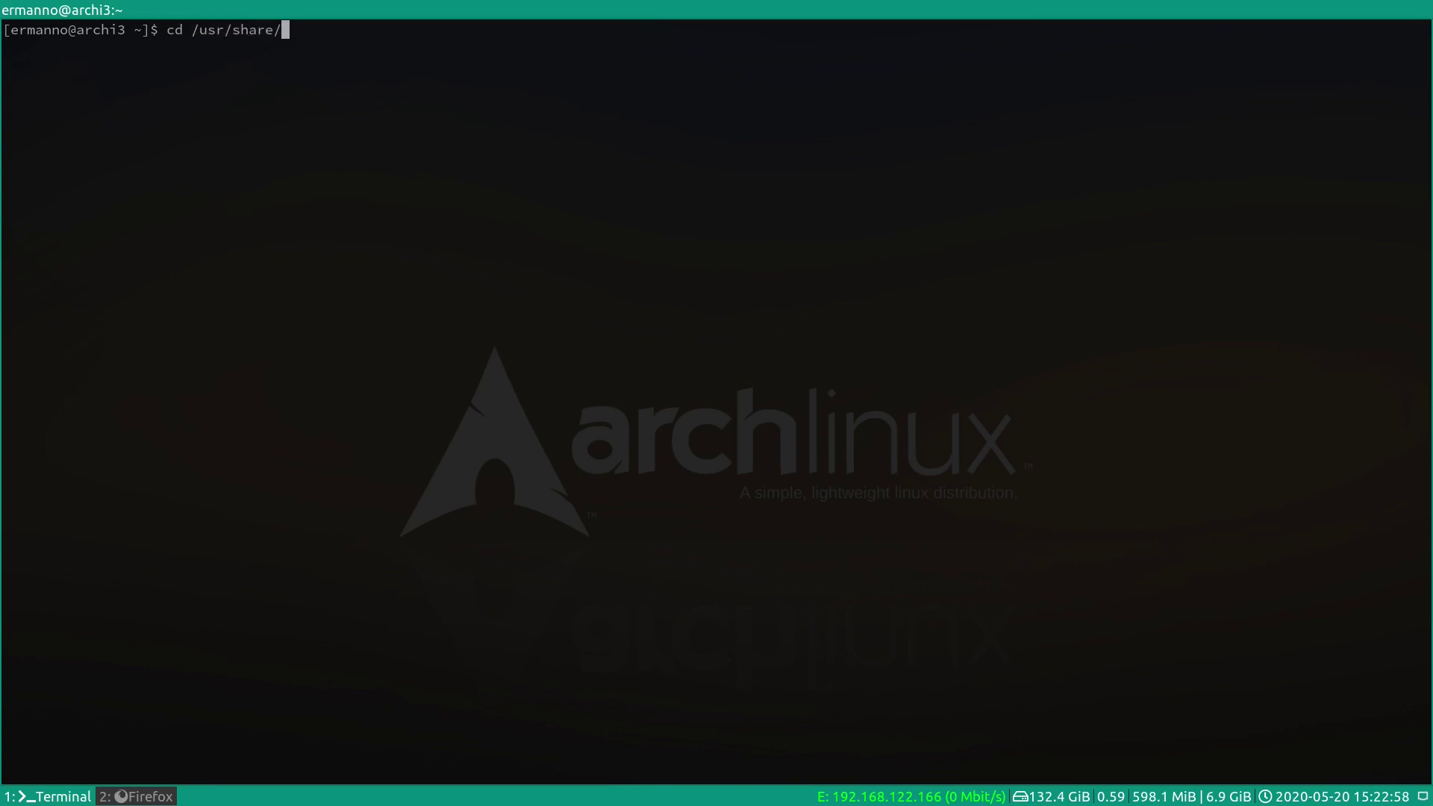
{"action": "type", "text": "ro"}
{"action": "key", "text": "Tab"}
{"action": "type", "text": "mes"}
{"action": "key", "text": "Return"}
{"action": "type", "text": "ls"}
{"action": "key", "text": "Return"}
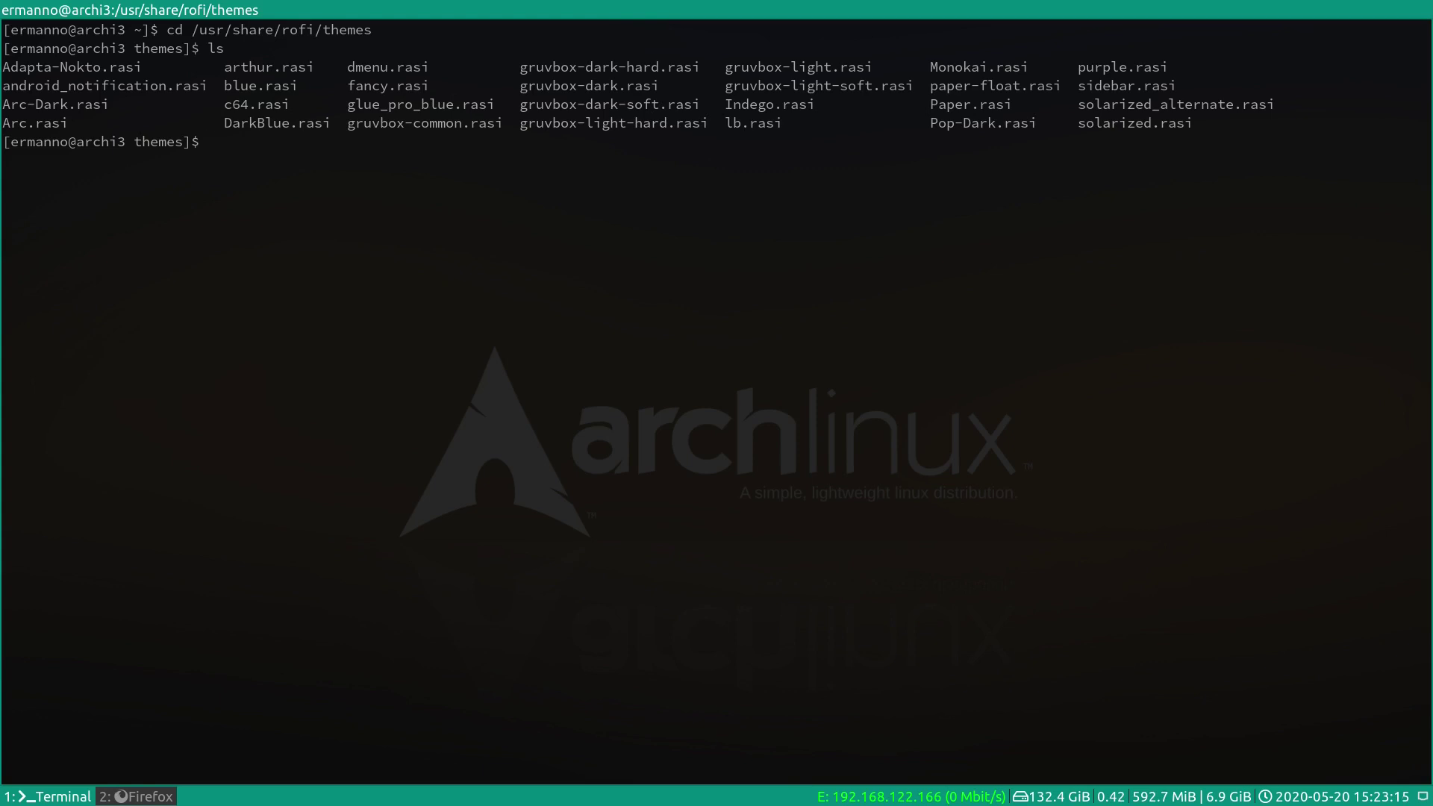
- Open a new file named material.rasi in vim with sudo, entering the account password
{"action": "type", "text": "sudo vim material.rasi"}
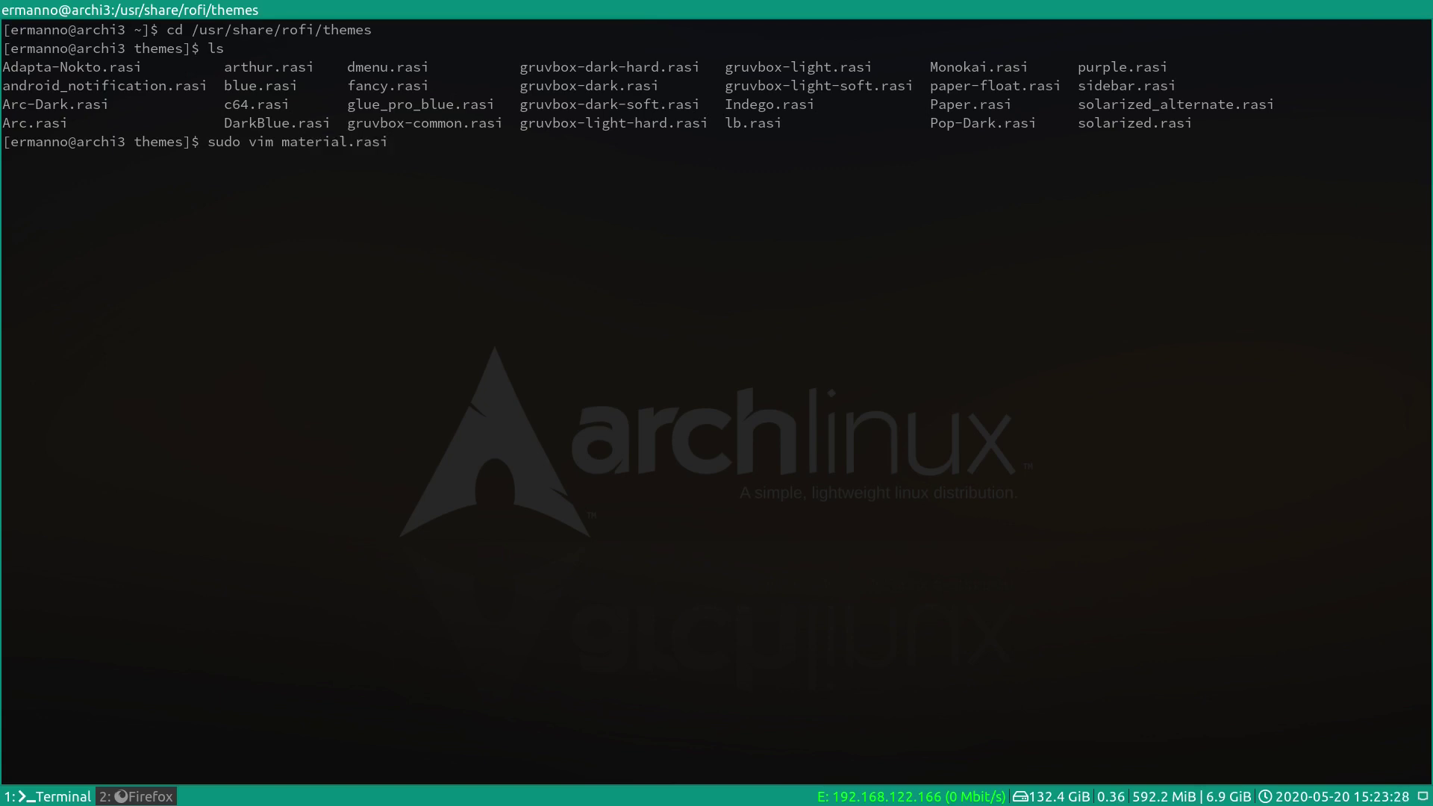
{"action": "key", "text": "Return"}
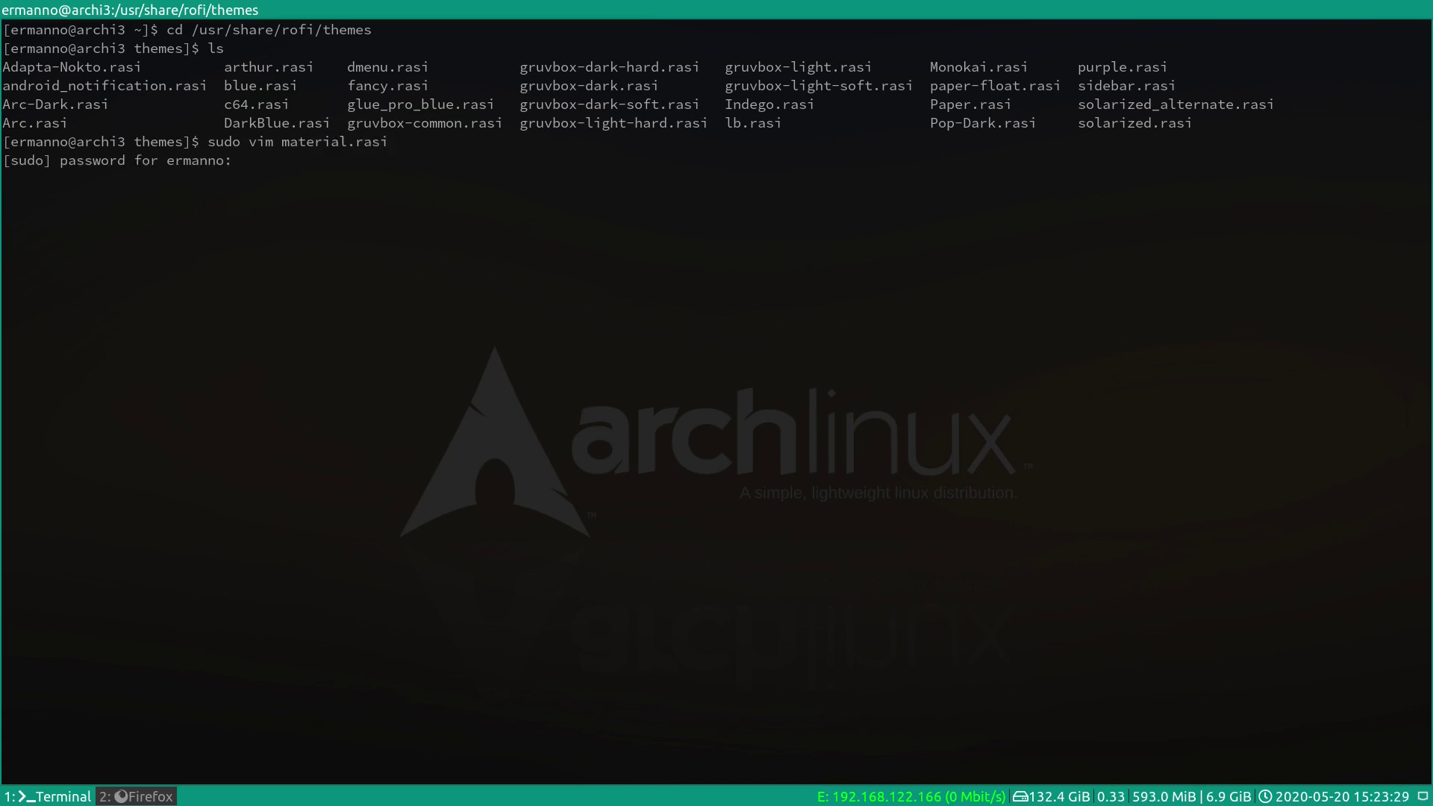
{"action": "key", "text": "Return"}
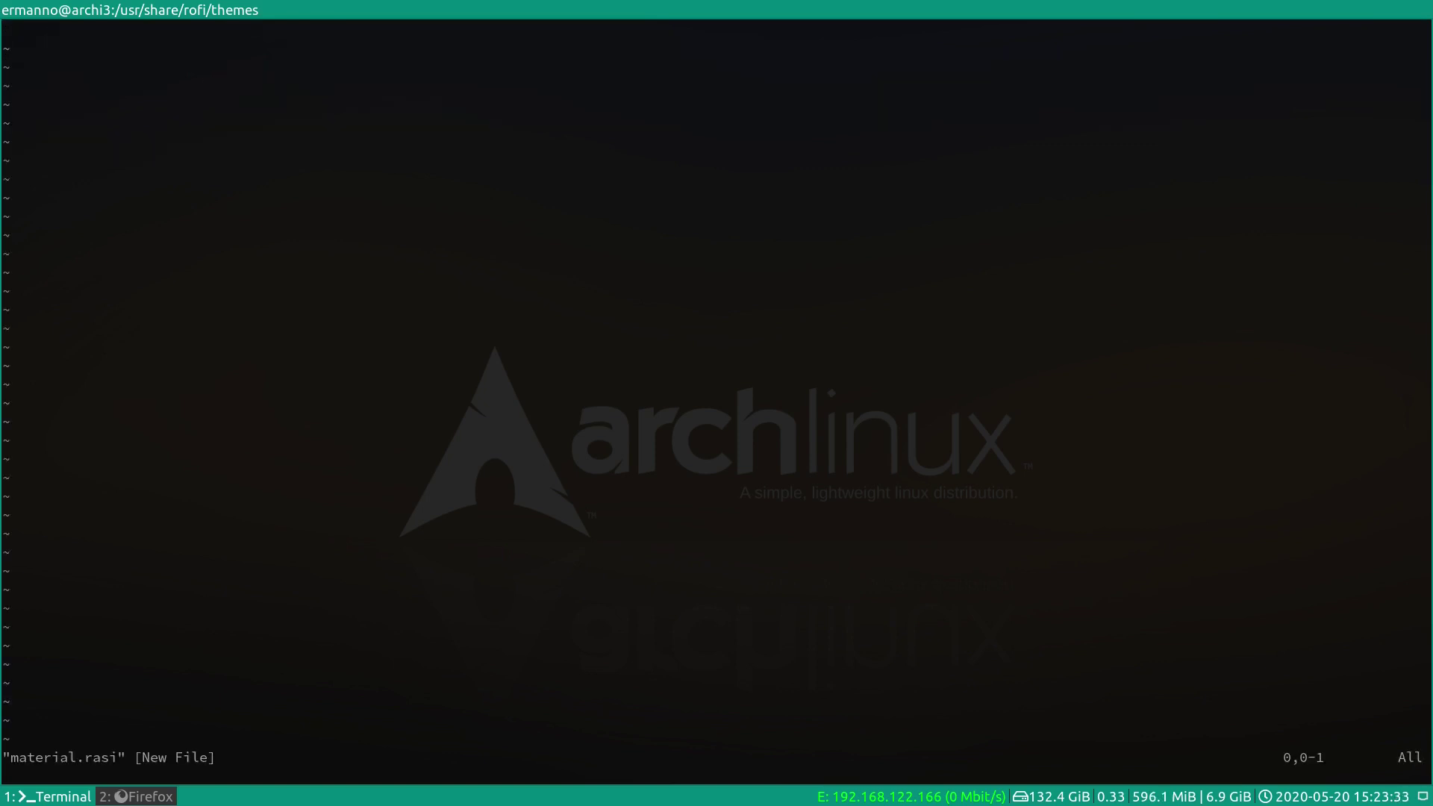
- Paste the copied theme code into material.rasi, save it and quit vim
{"action": "key", "text": "ctrl+shift+v"}
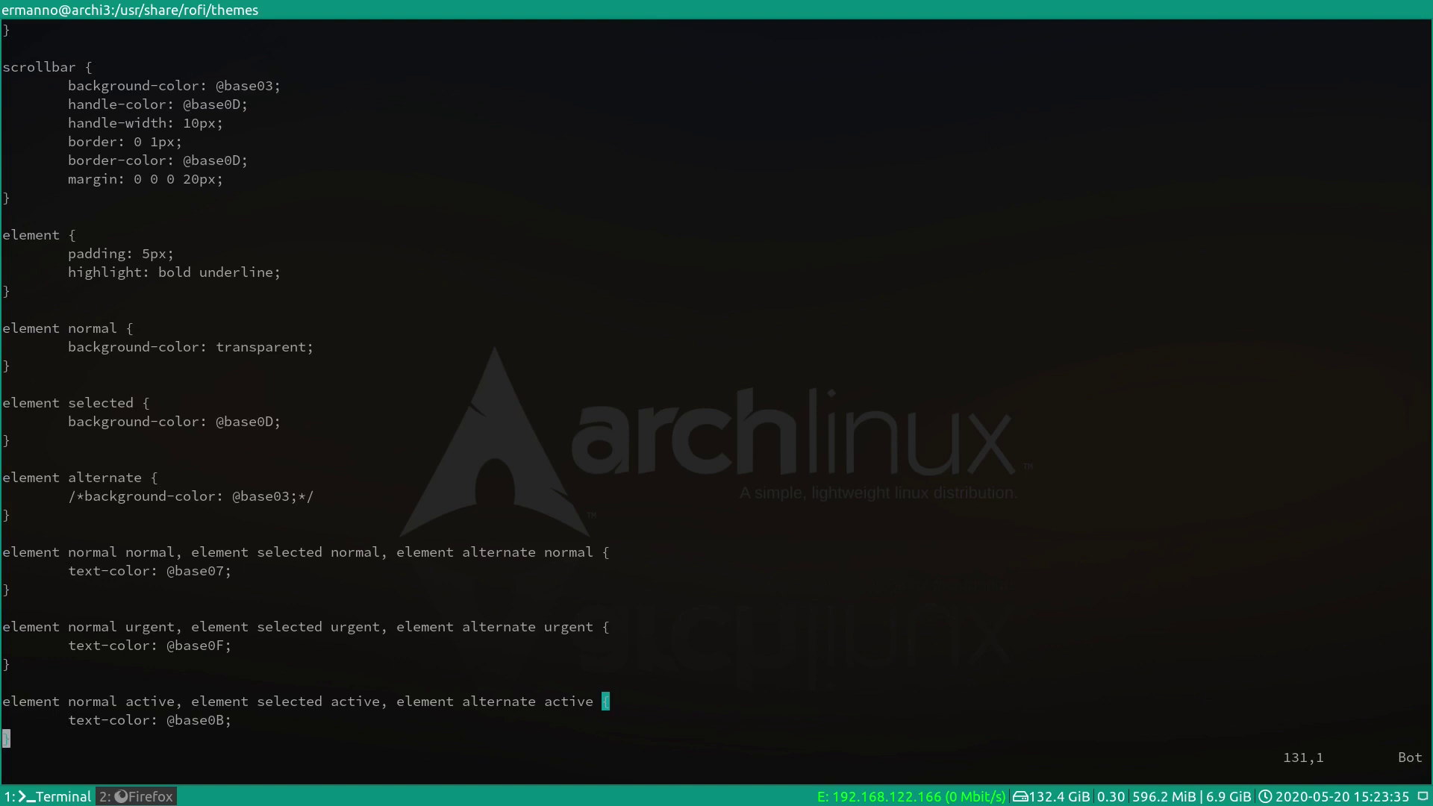
{"action": "type", "text": ":wq"}
{"action": "key", "text": "Return"}
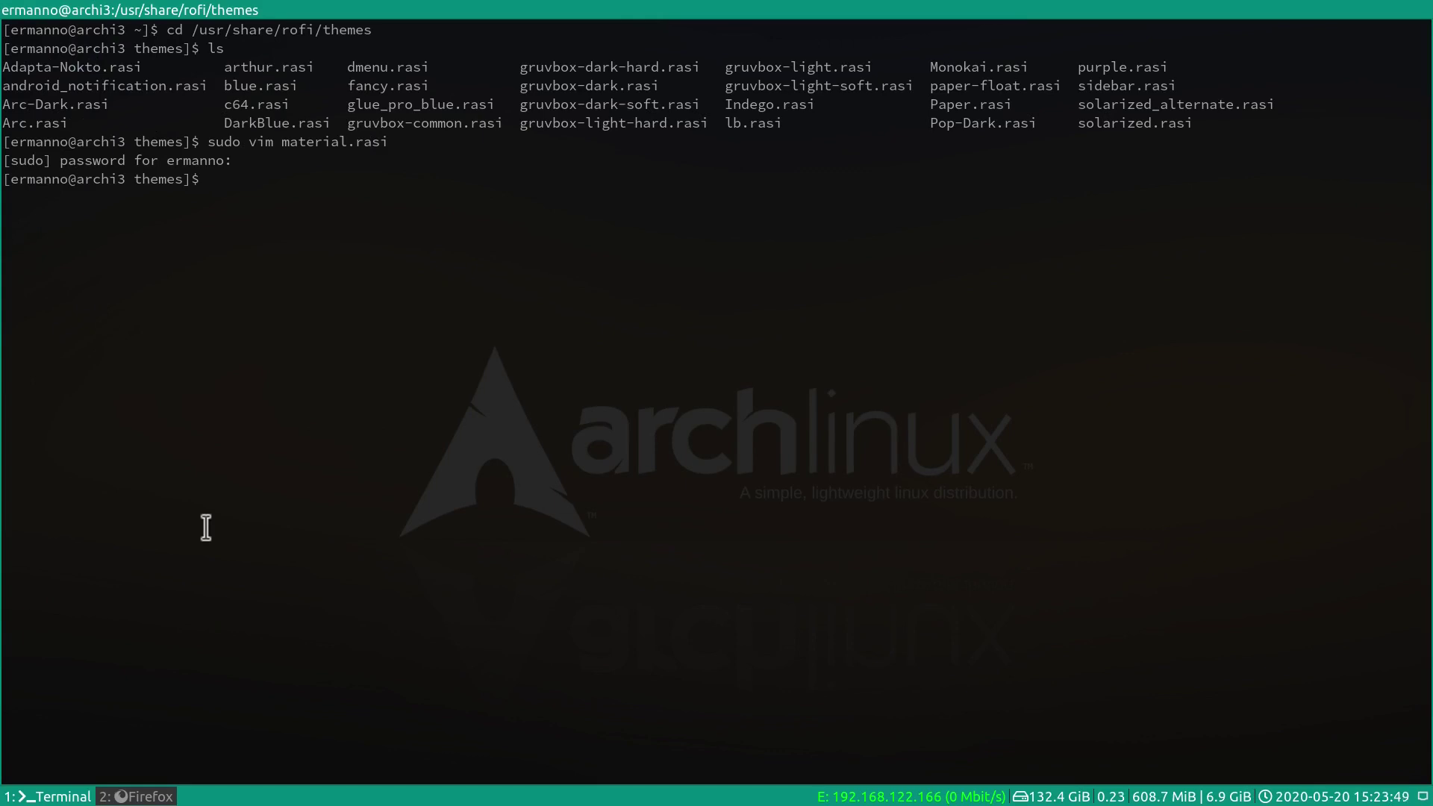
- Run rofi-theme-selector and preview the newly added material theme
{"action": "type", "text": "rofi-theme-selector"}
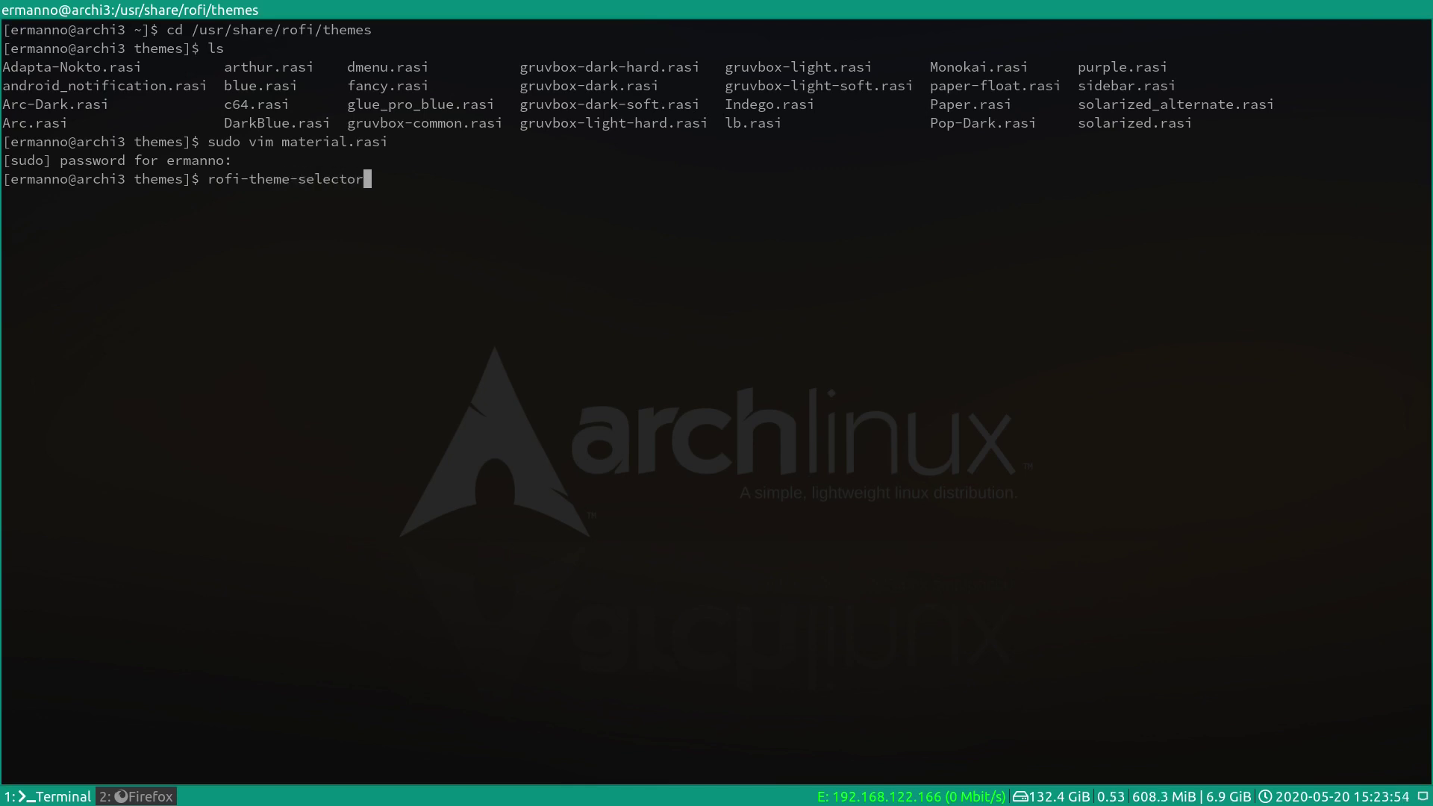
{"action": "key", "text": "Return"}
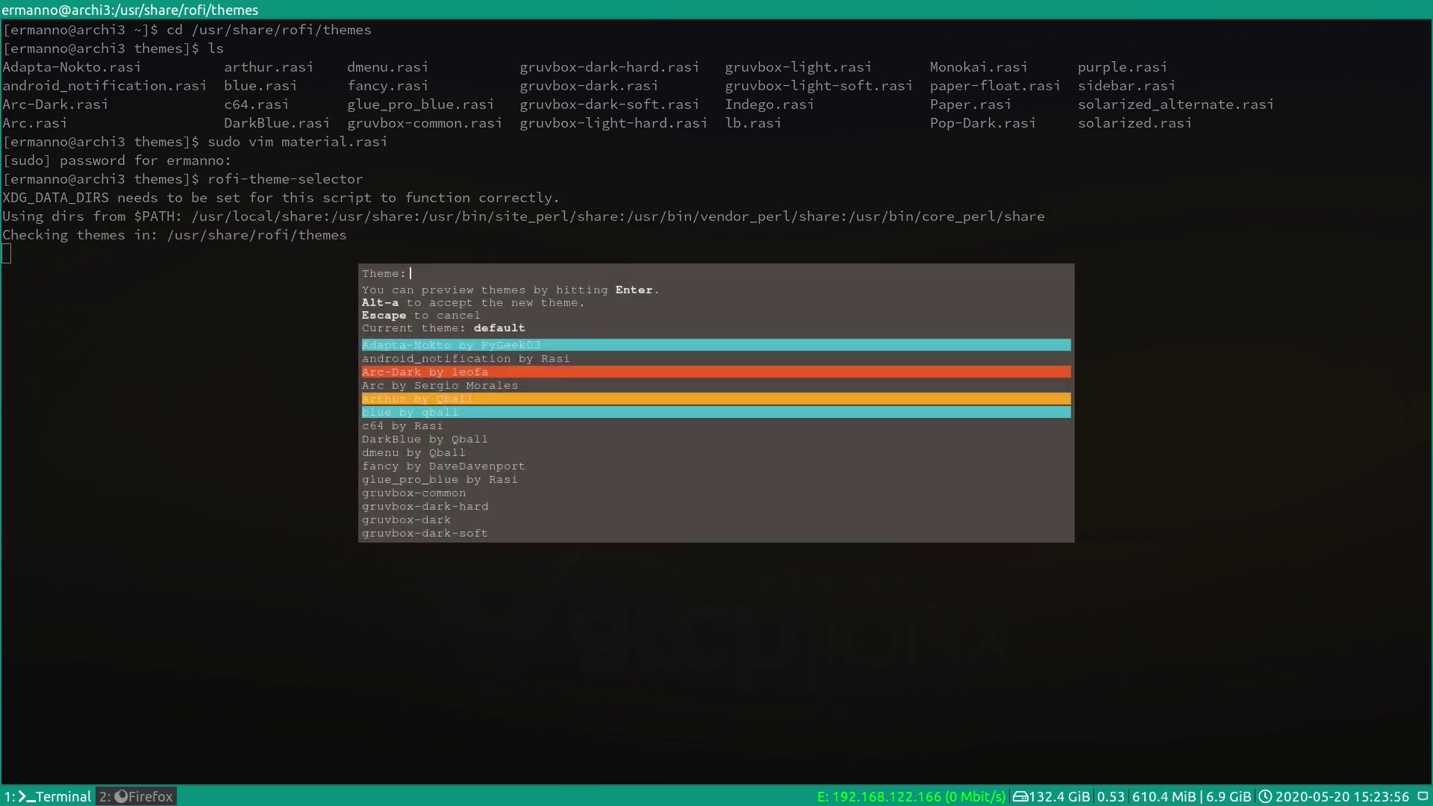
{"action": "key", "text": "Down"}
{"action": "key", "text": "Down"}
{"action": "key", "text": "Down"}
{"action": "key", "text": "Down"}
{"action": "key", "text": "Down"}
{"action": "key", "text": "Down"}
{"action": "key", "text": "Down"}
{"action": "key", "text": "Down"}
{"action": "key", "text": "Down"}
{"action": "key", "text": "Down"}
{"action": "key", "text": "Down"}
{"action": "key", "text": "Down"}
{"action": "key", "text": "Down"}
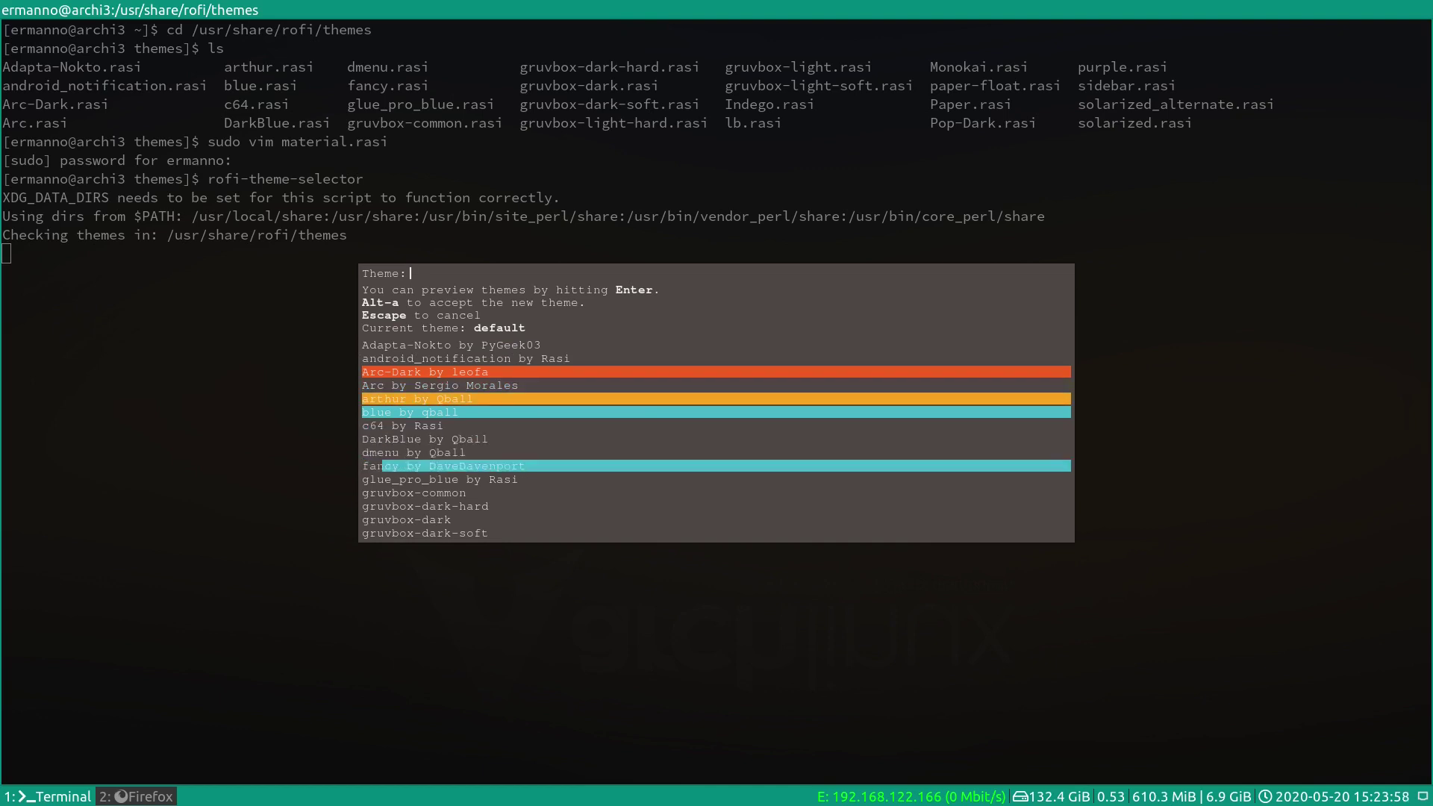
{"action": "key", "text": "Down"}
{"action": "key", "text": "Down"}
{"action": "key", "text": "Down"}
{"action": "key", "text": "Down"}
{"action": "key", "text": "Down"}
{"action": "key", "text": "Down"}
{"action": "key", "text": "Down"}
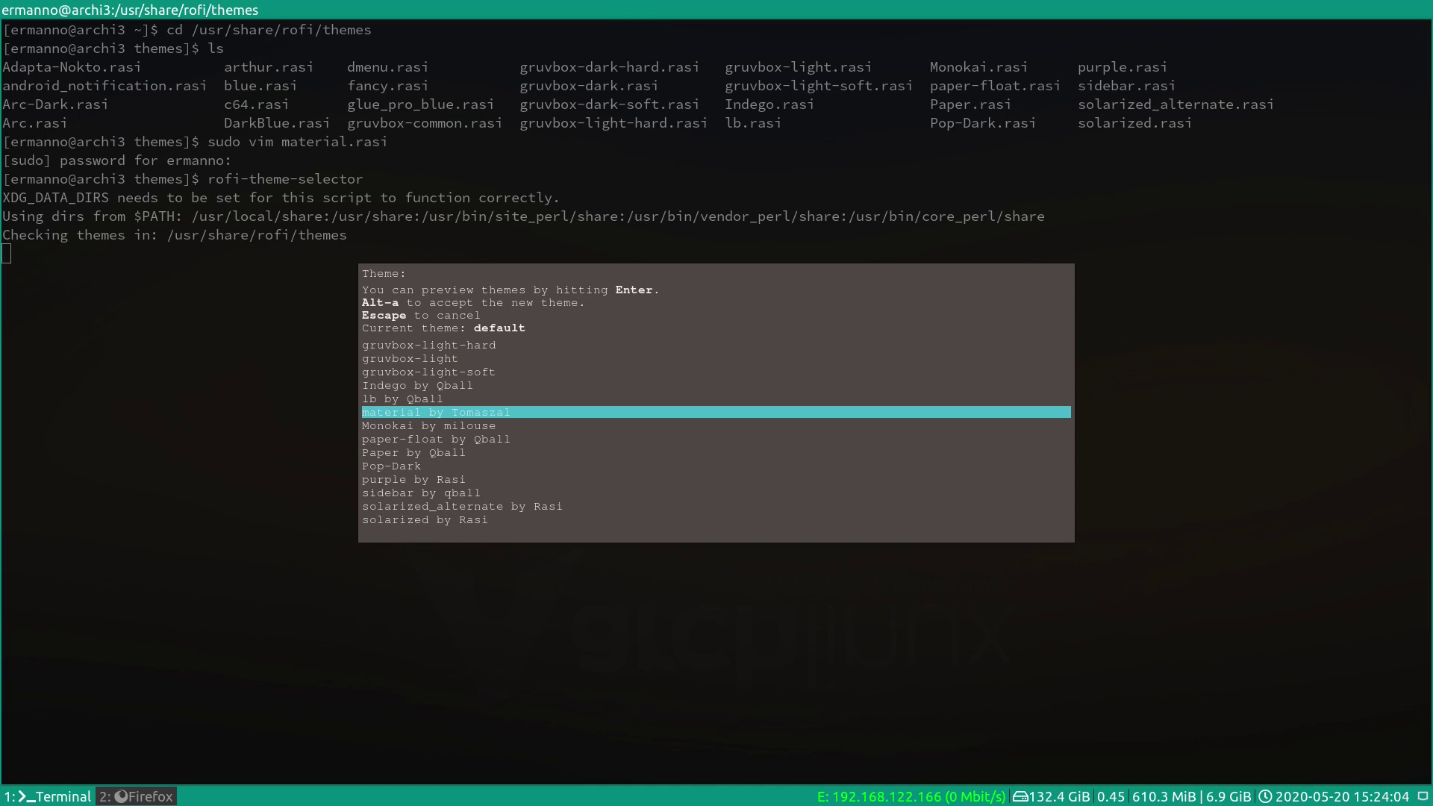
{"action": "key", "text": "Return"}
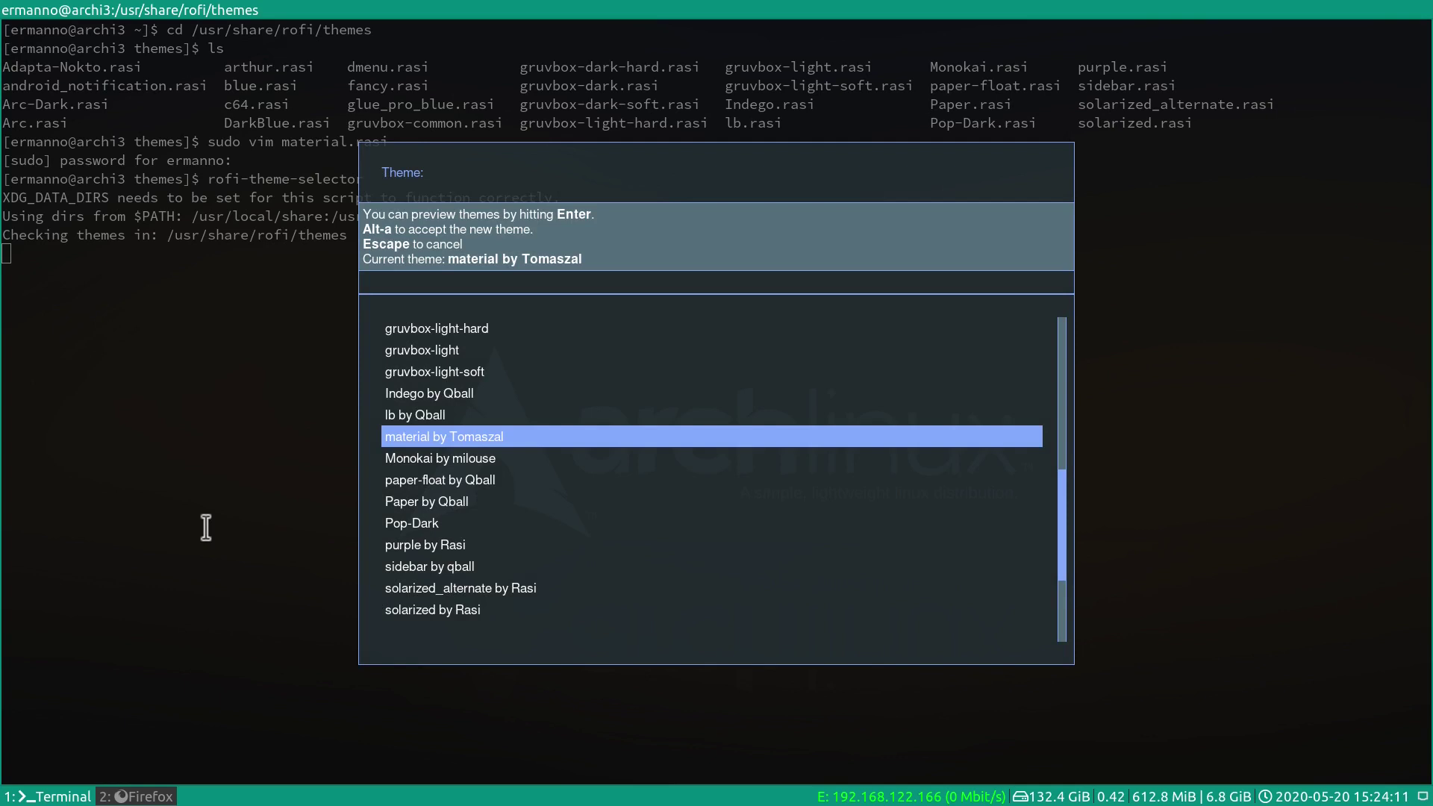
- Accept the material theme, check it in the rofi run launcher and dismiss the launcher
{"action": "key", "text": "Escape"}
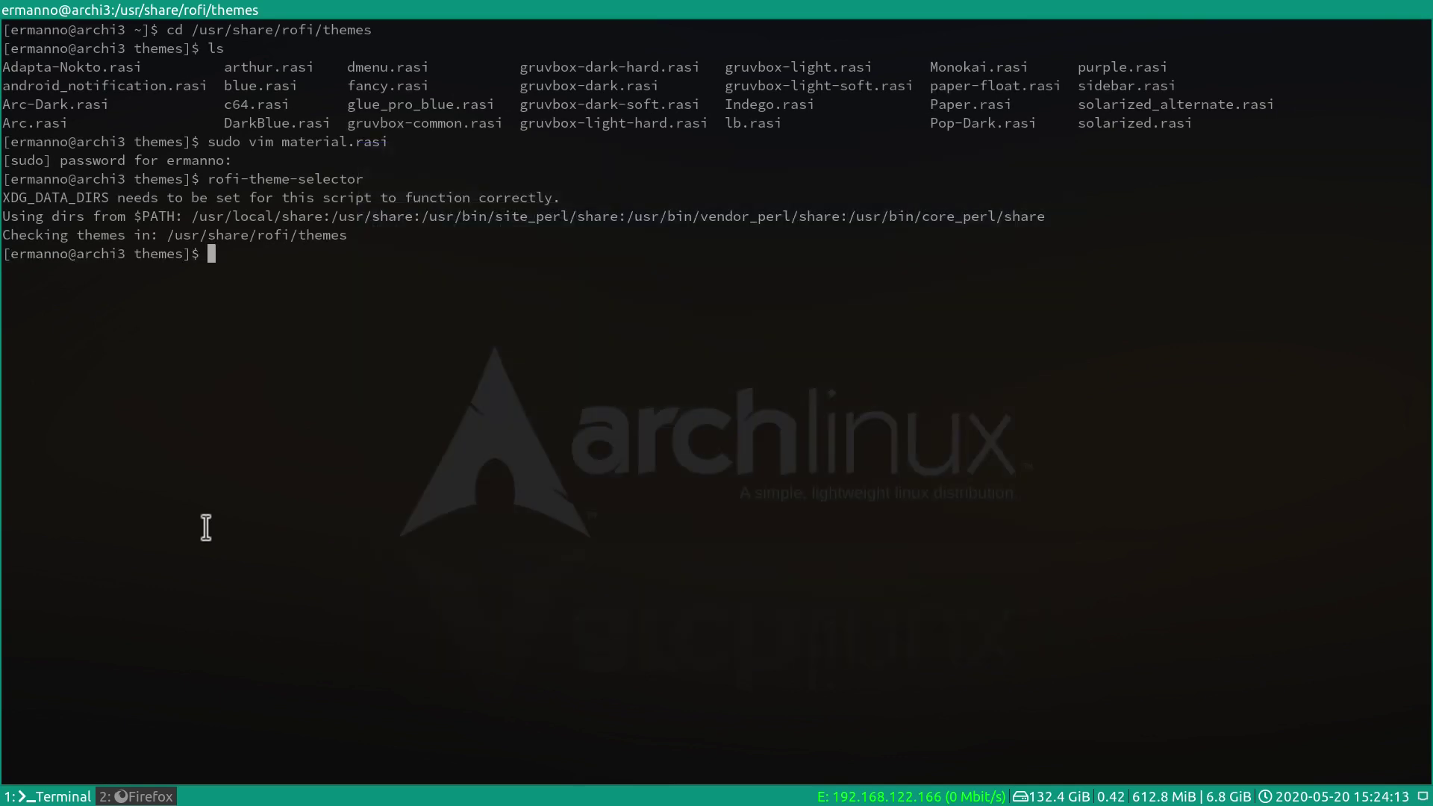
{"action": "key", "text": "super+d"}
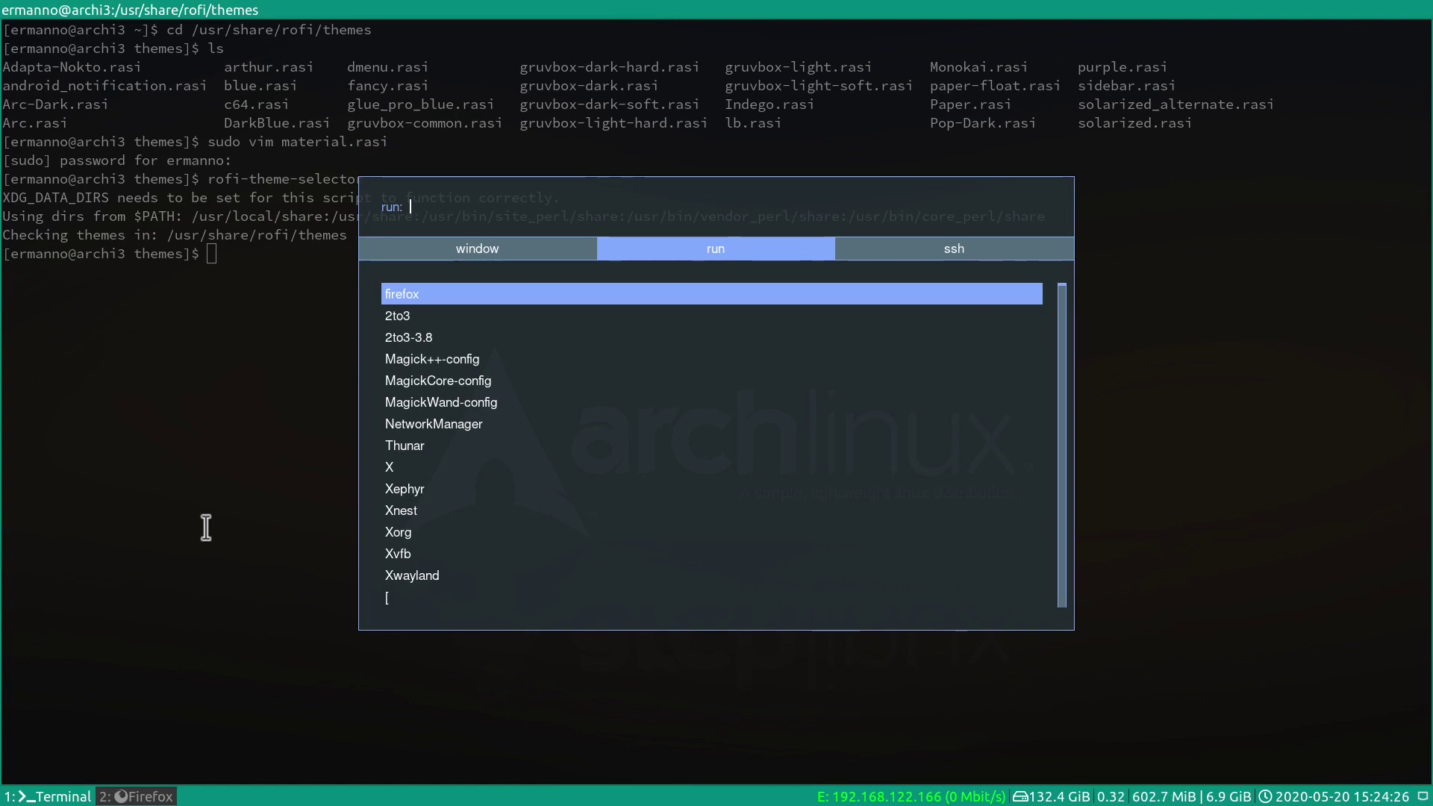
{"action": "key", "text": "Escape"}
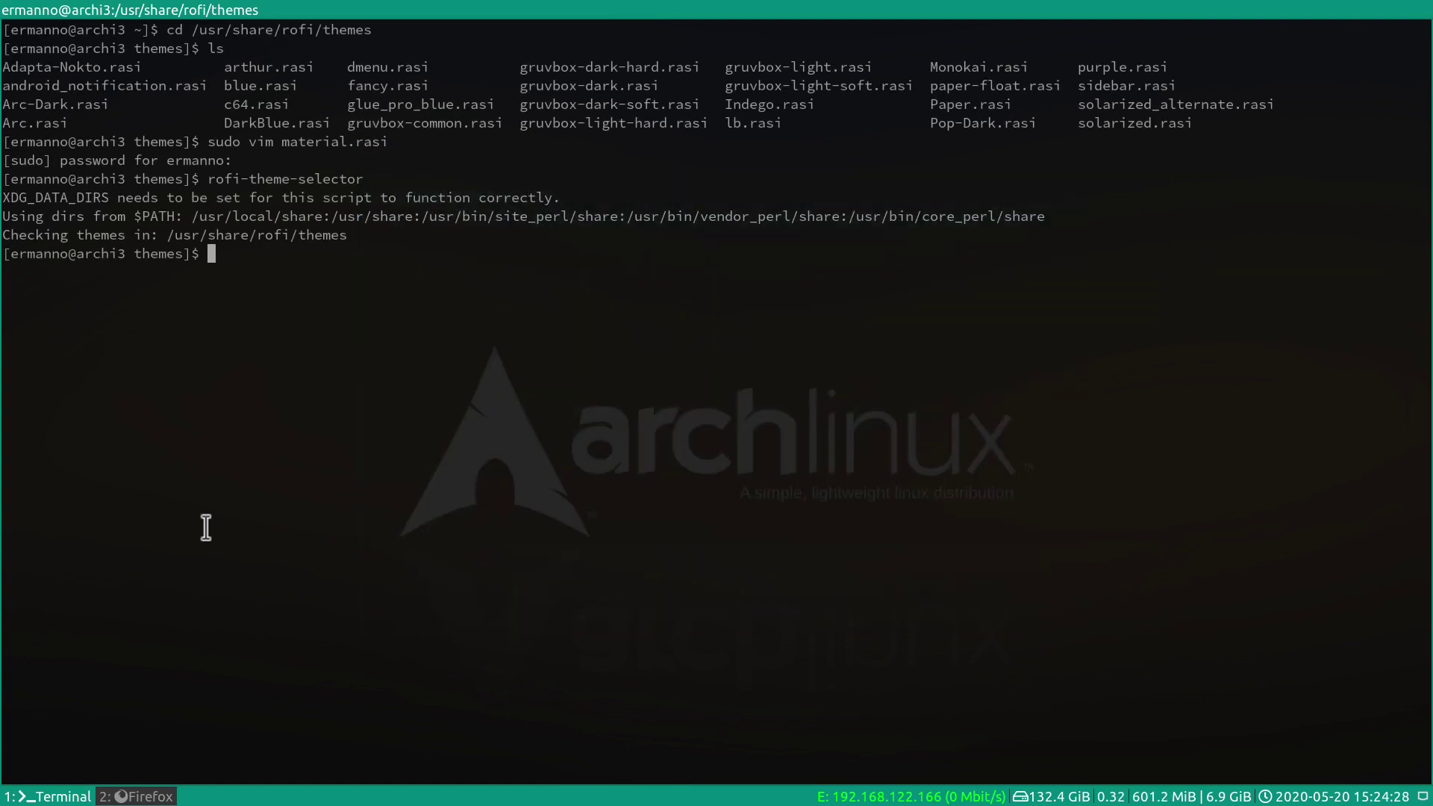